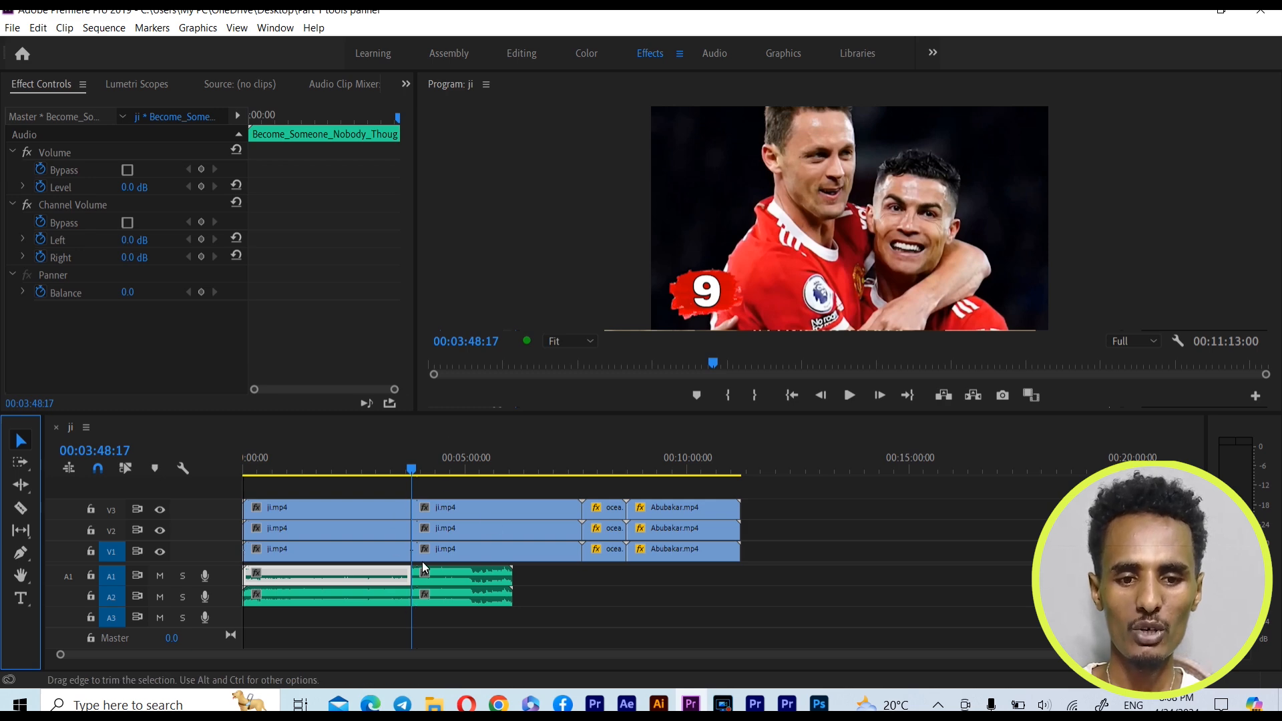
Switch to the Effects workspace
left_click(273, 27)
mouse_move(281, 51)
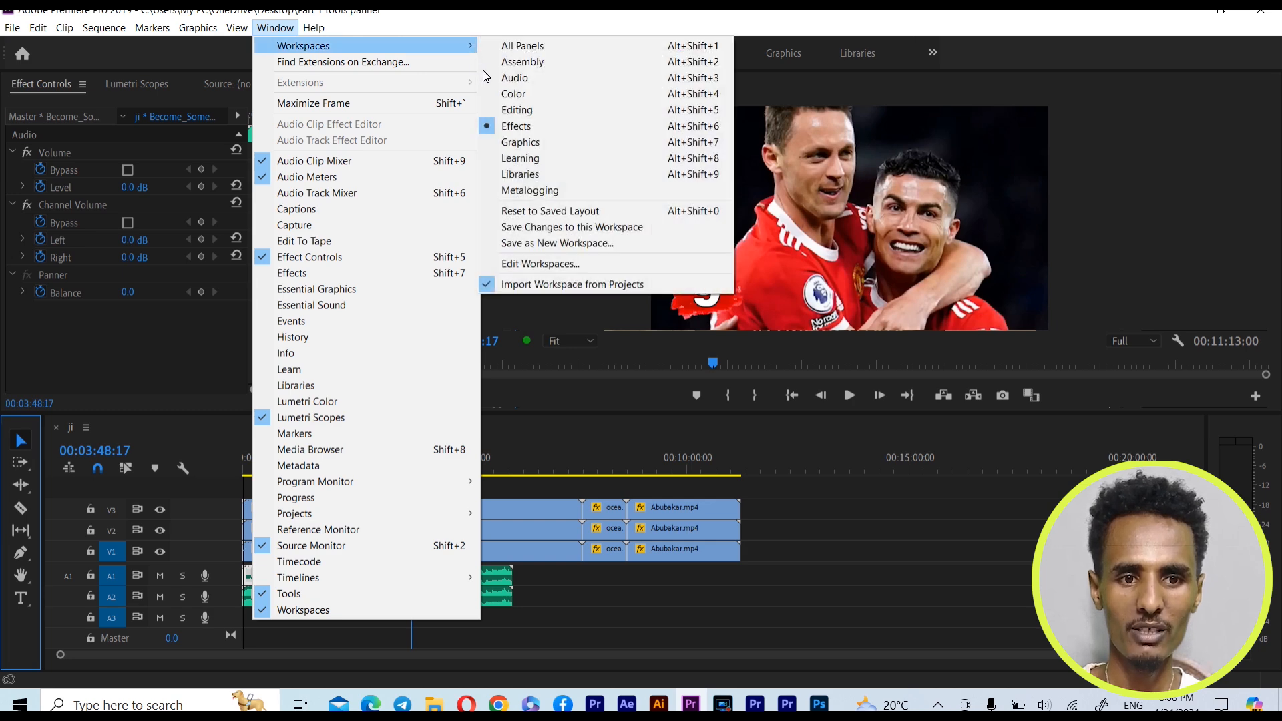
left_click(516, 126)
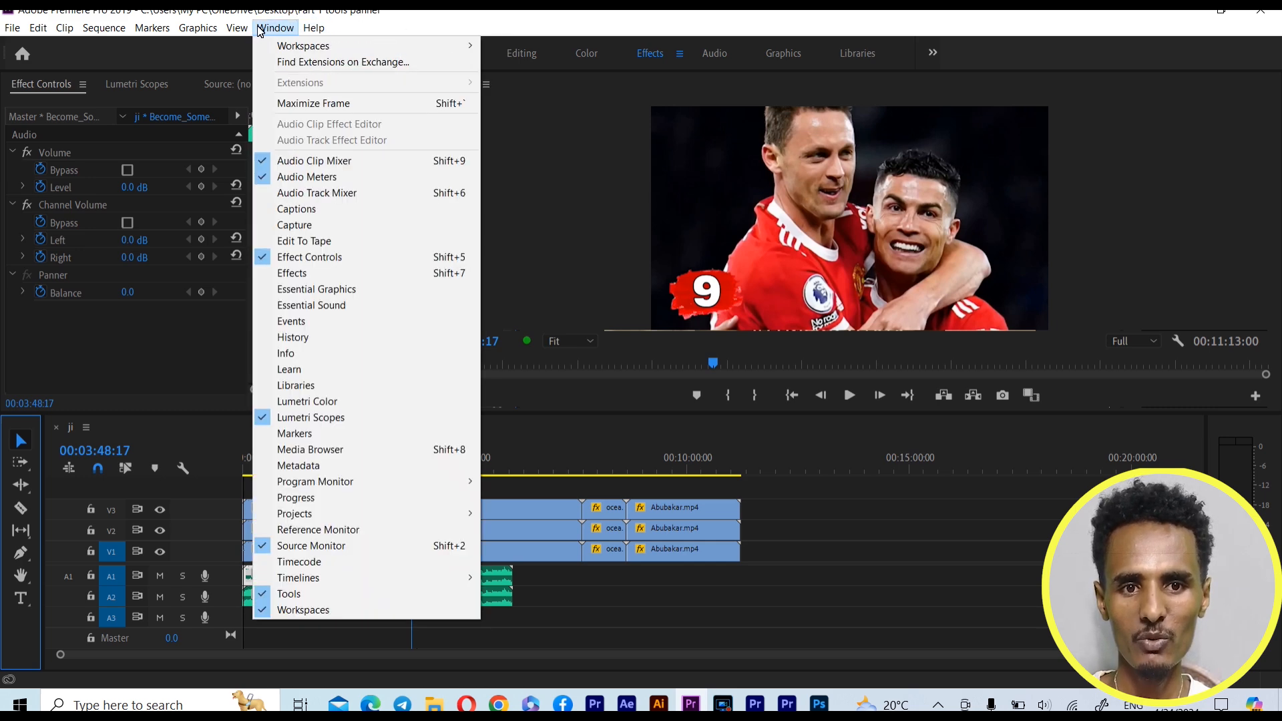
mouse_move(294, 45)
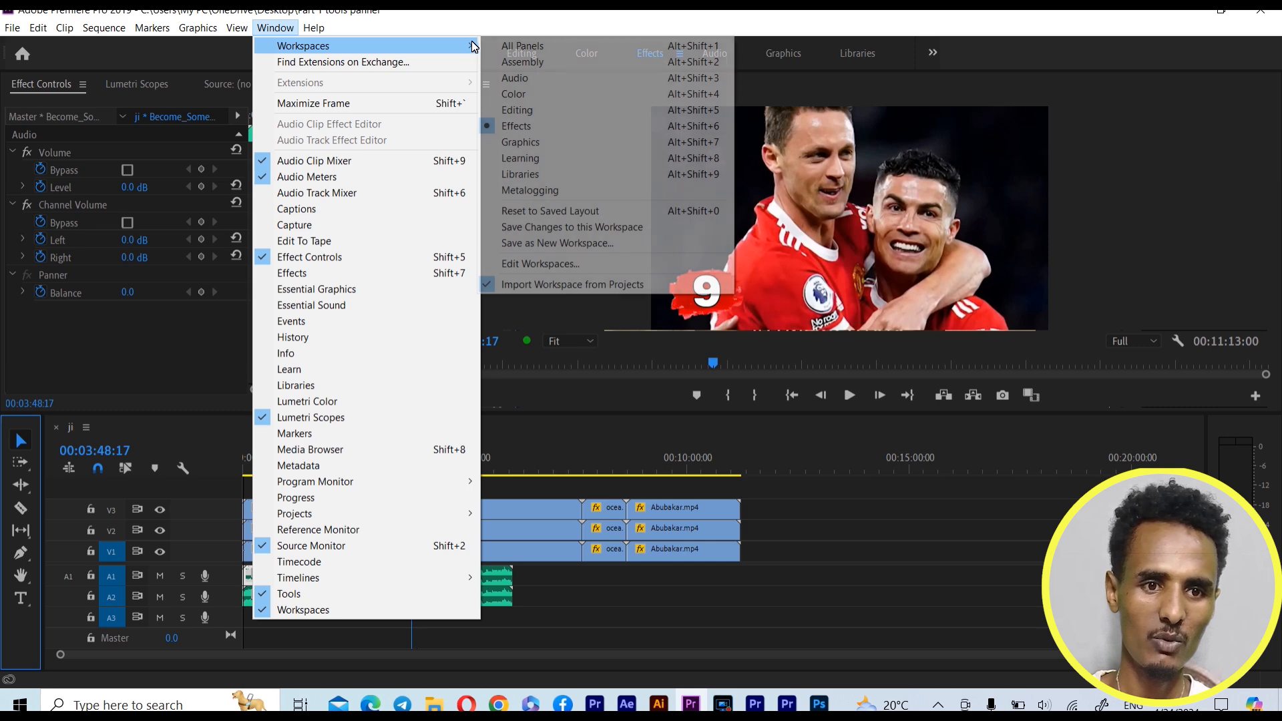
left_click(518, 126)
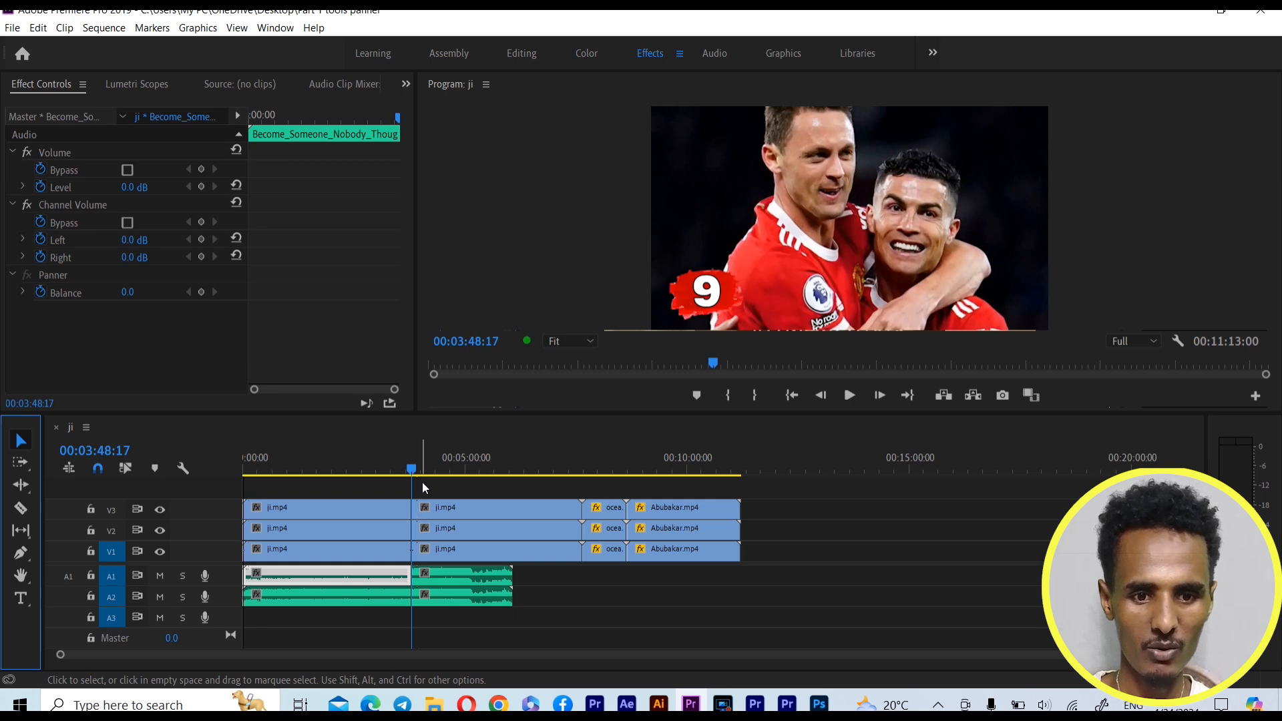
Move the playhead to 00:00:14:16 near the start of the sequence, with the first ji.mp4 clip on V3 selected
left_click_drag(416, 470, 277, 475)
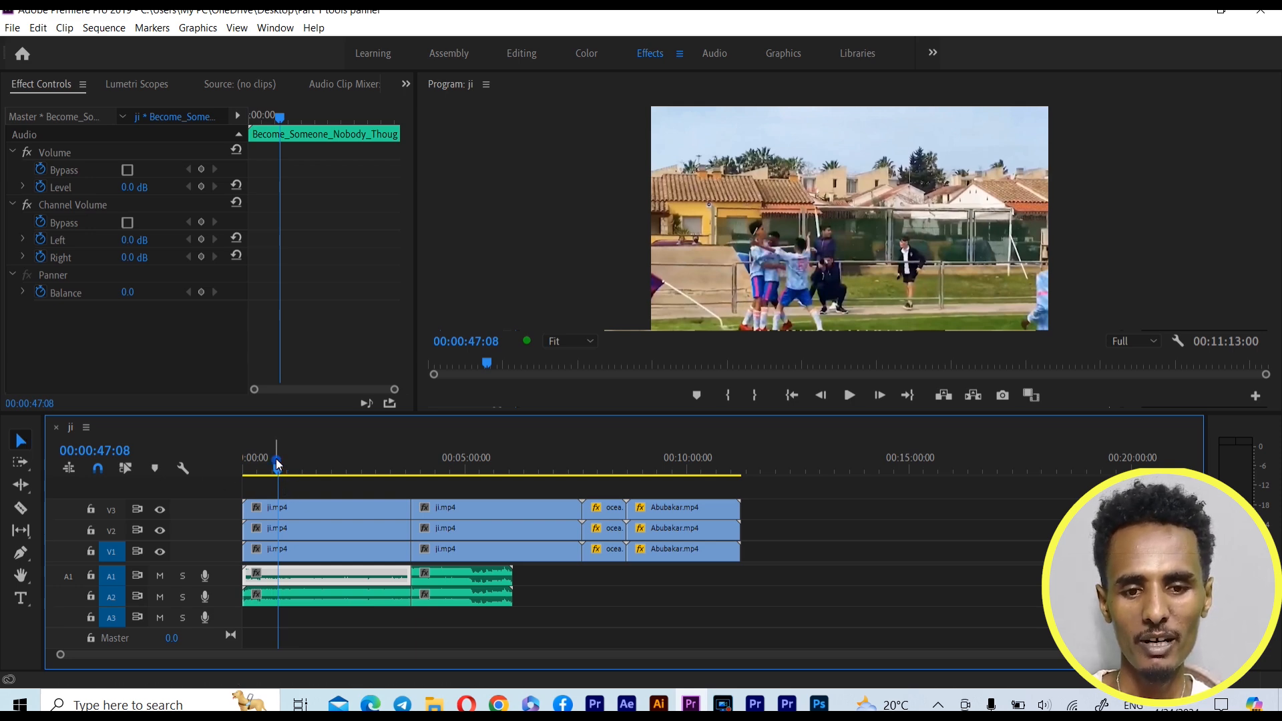
left_click(299, 472)
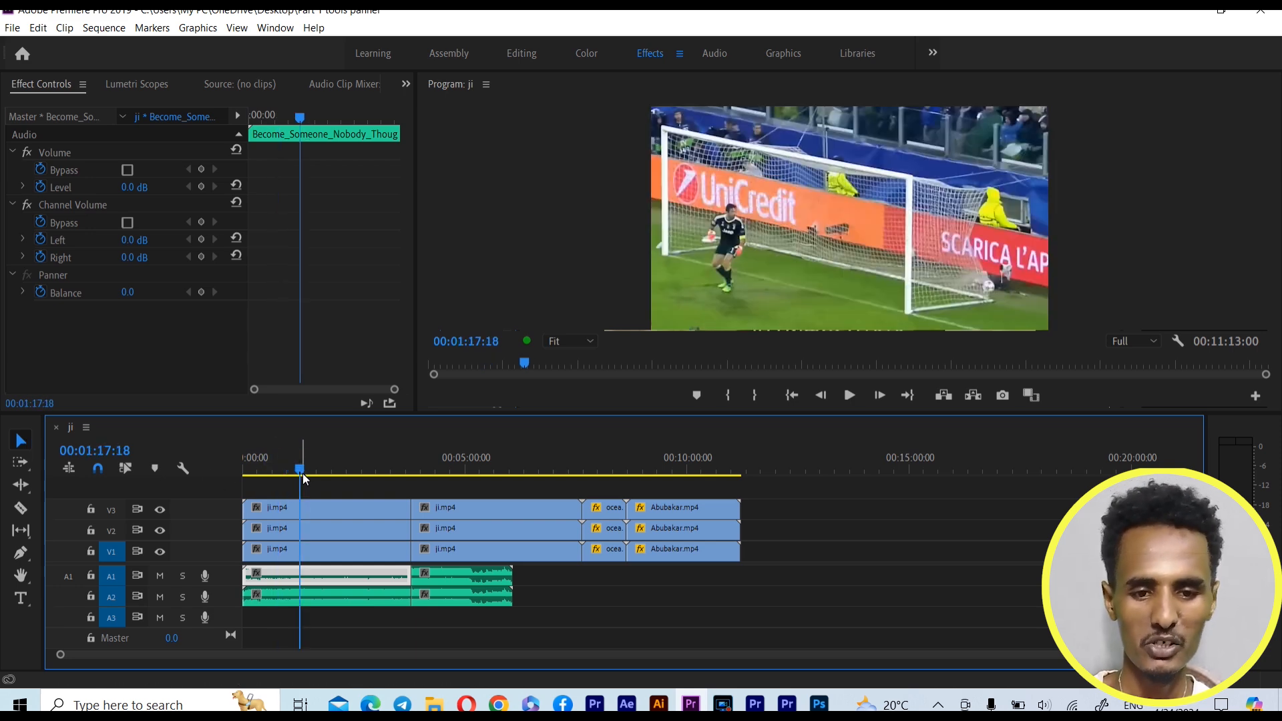
left_click(302, 509)
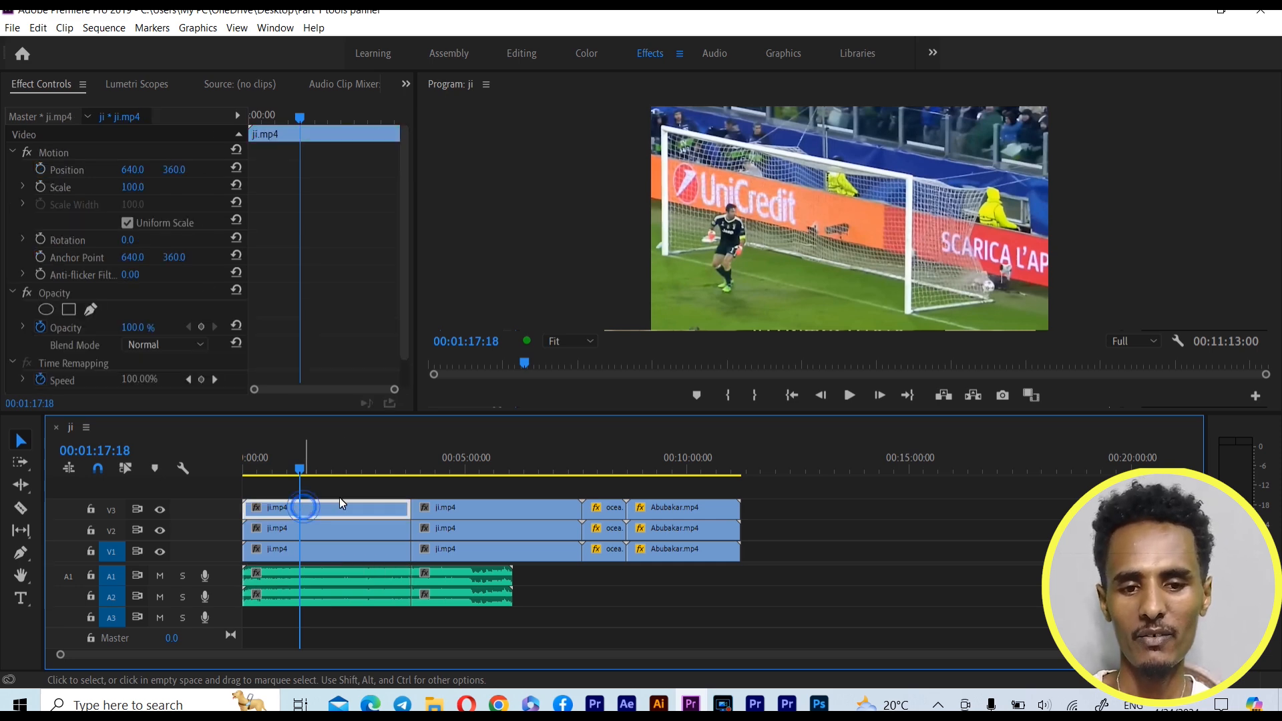
left_click(253, 470)
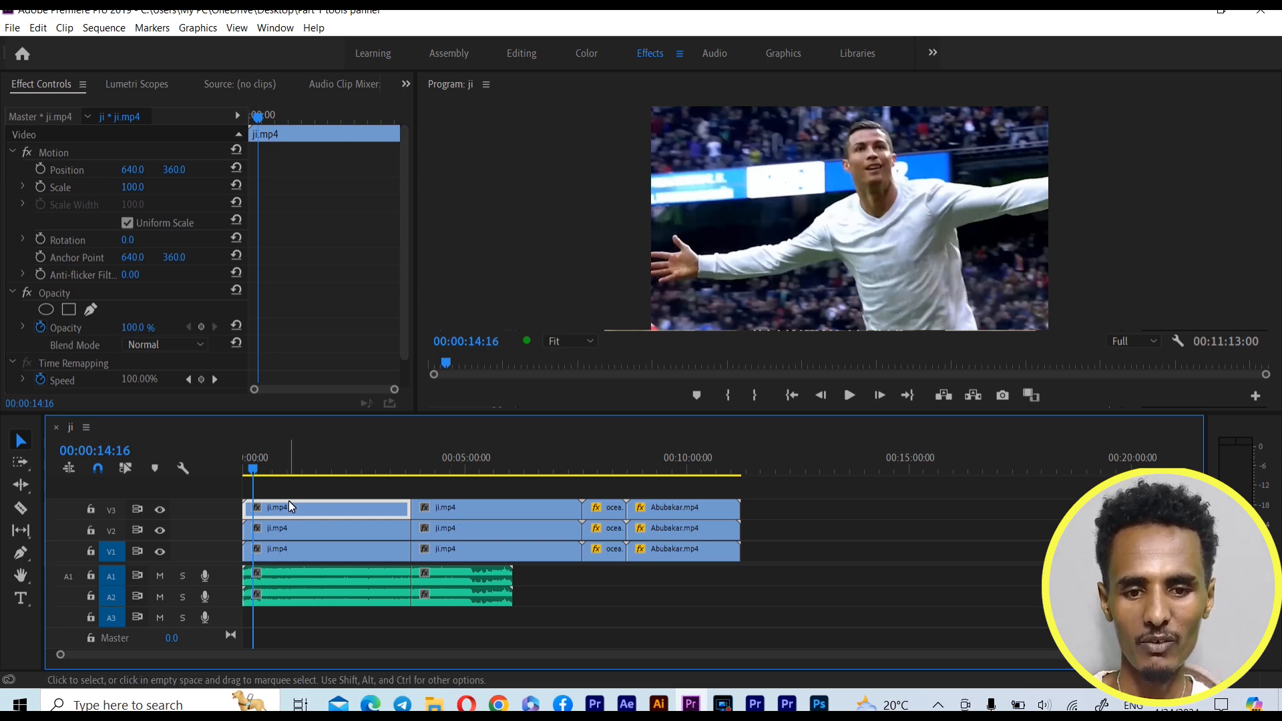
Select the ji.mp4, ocea.mp4 and Abubakar.mp4 clips on V3 one at a time, ending with the second ji.mp4 clip on V2
left_click(291, 509)
left_click(463, 507)
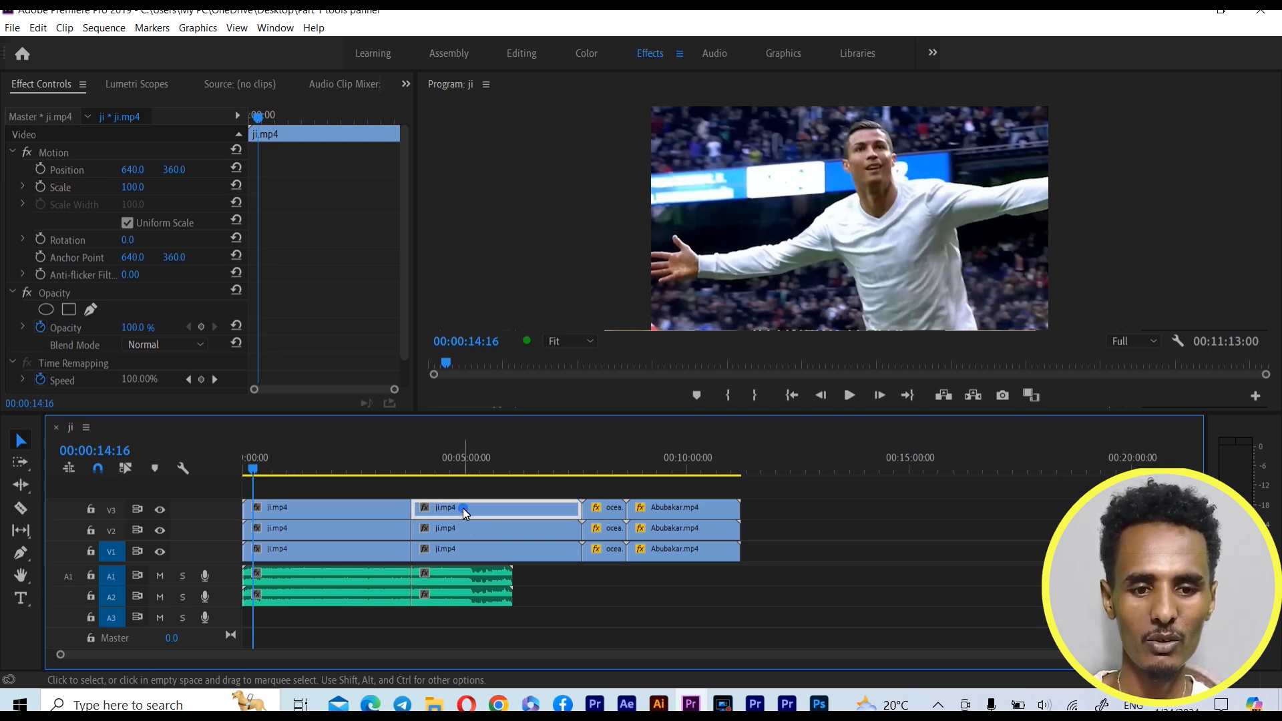
left_click(607, 512)
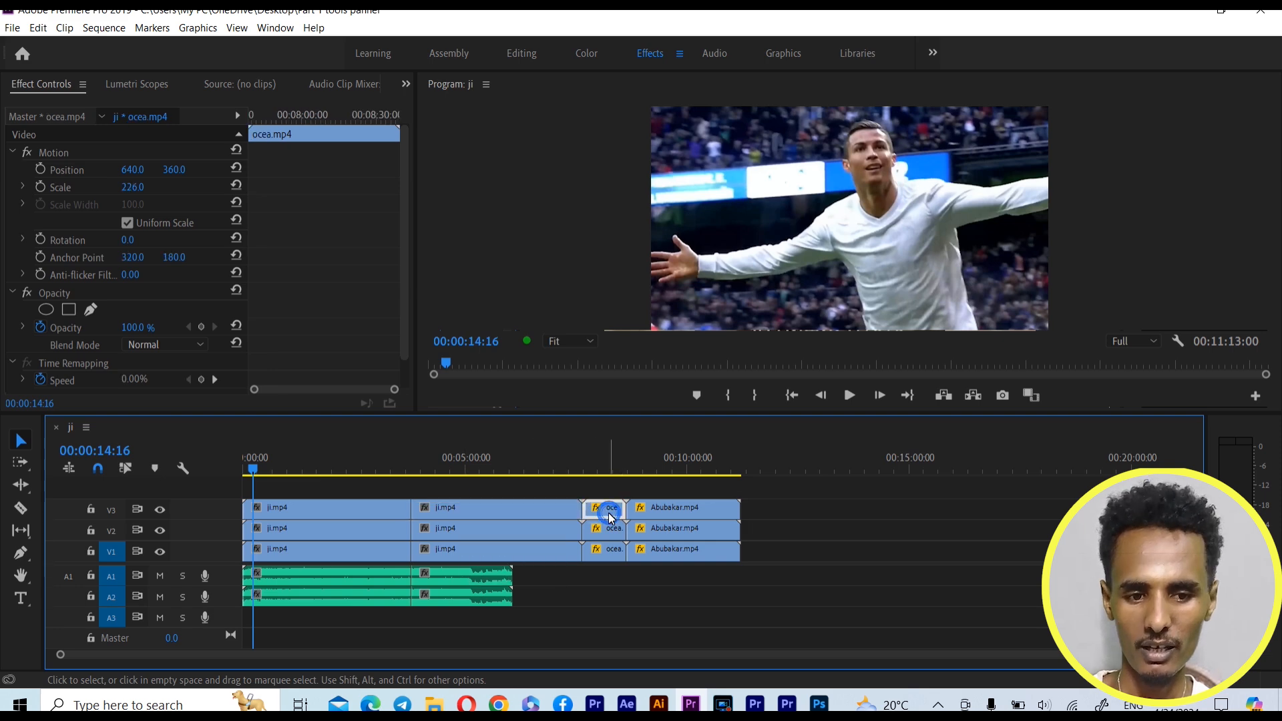
left_click(656, 507)
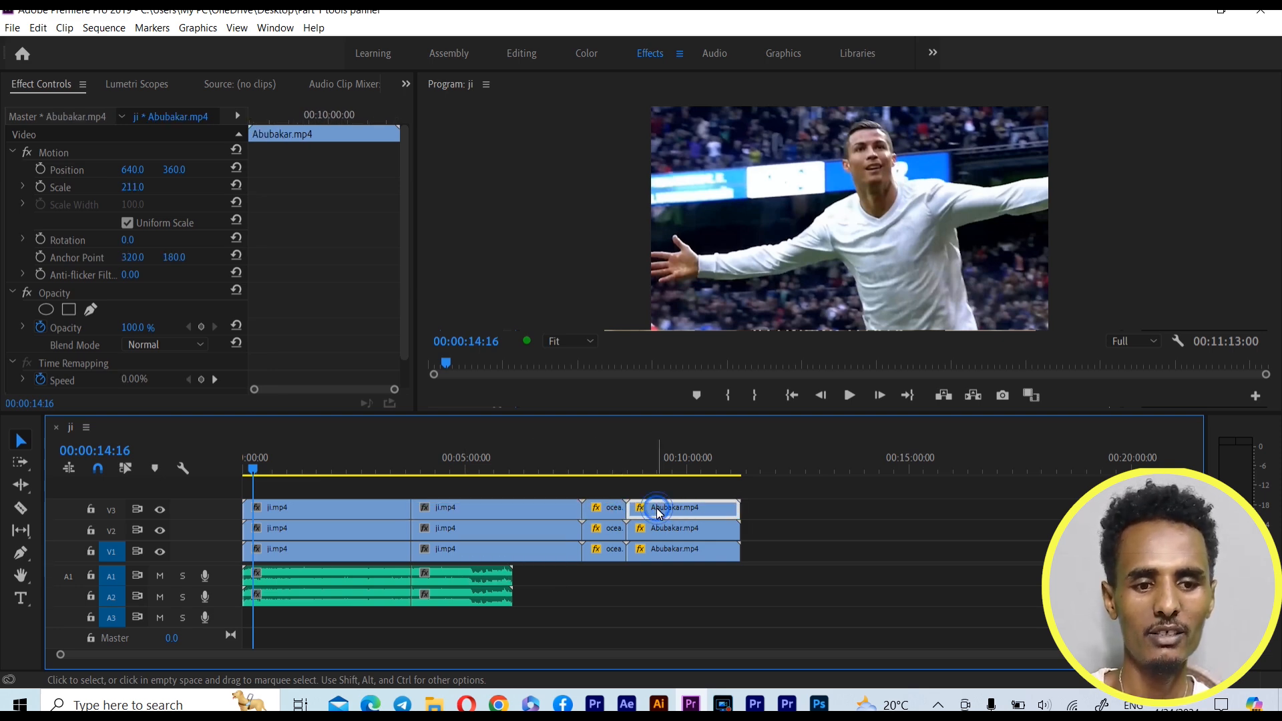
left_click(509, 510)
left_click(343, 511)
left_click(430, 514)
left_click(363, 521)
left_click(442, 532)
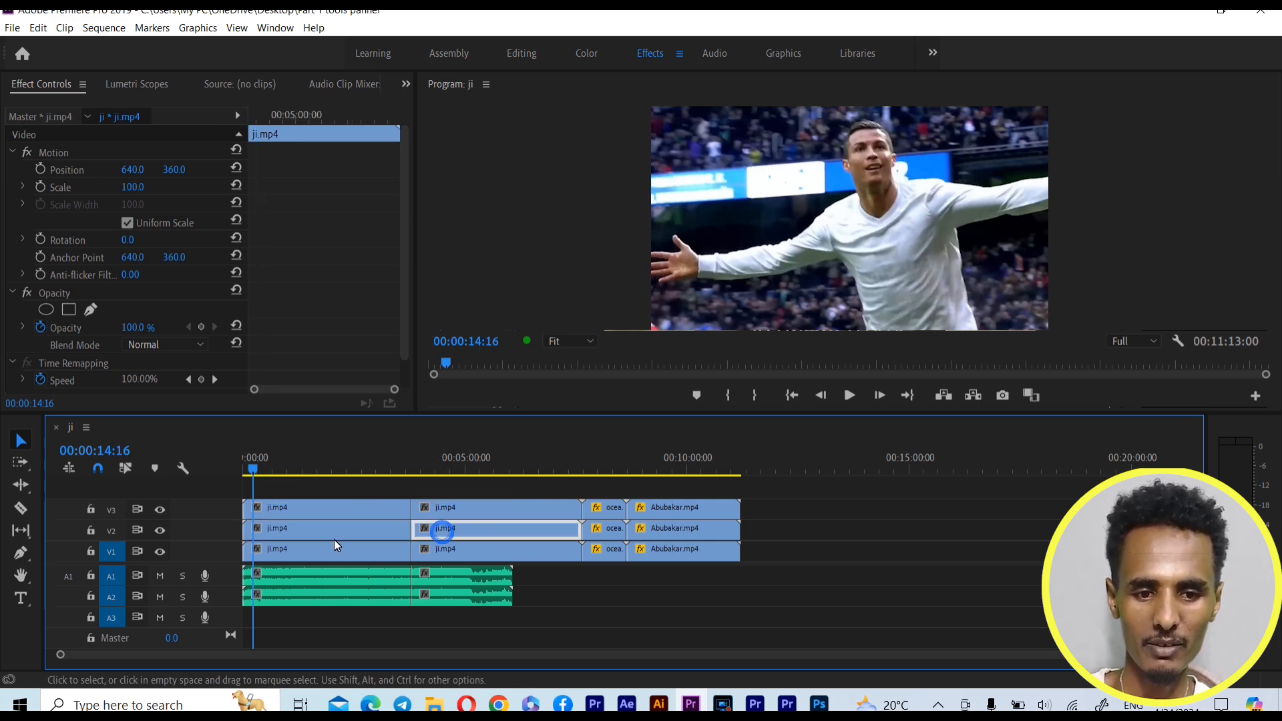
Select single clips on A1, V1 and V3 in turn, ending with the first ji.mp4 clip on V3
left_click(298, 580)
left_click(301, 546)
left_click(288, 510)
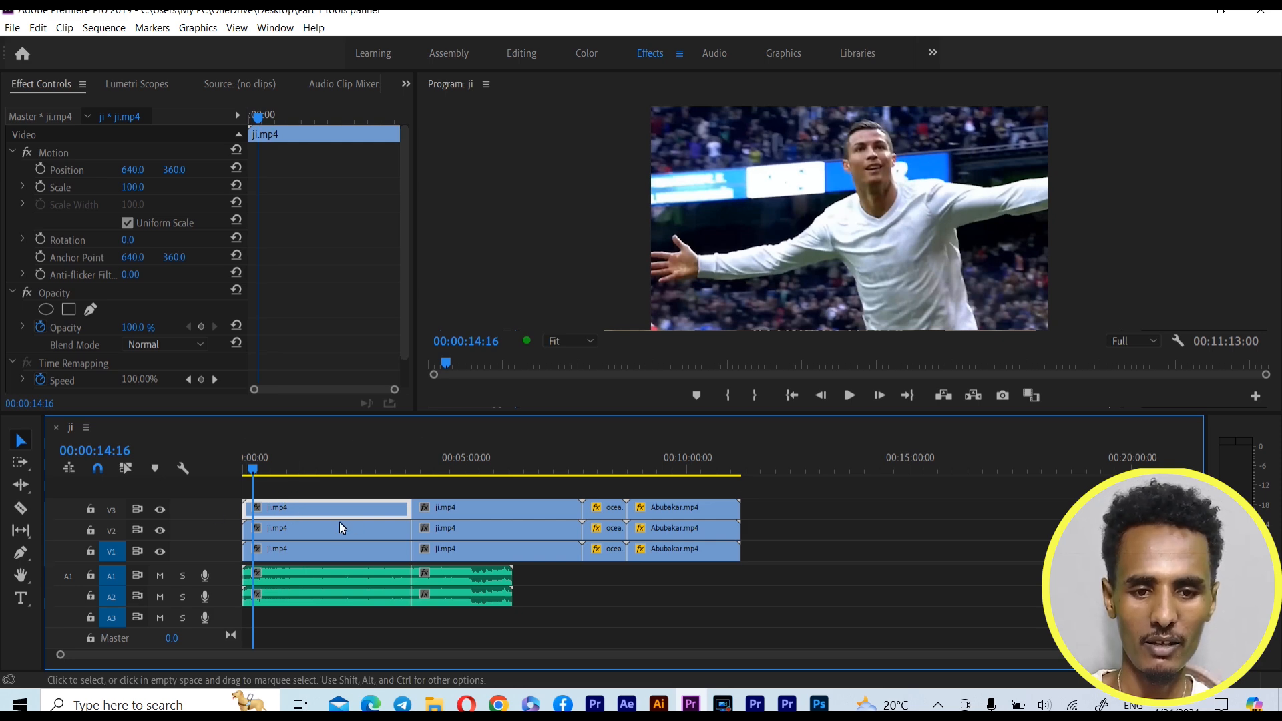
left_click(446, 512)
left_click(326, 499)
left_click(321, 510)
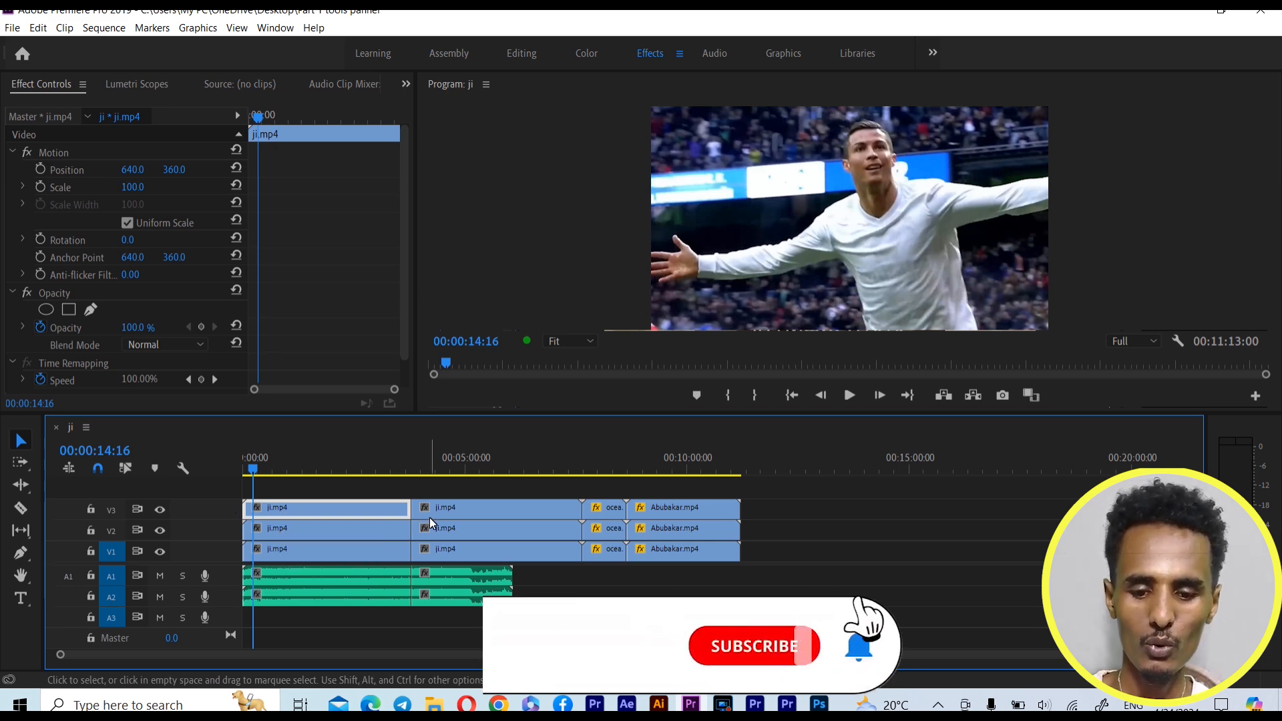
Marquee-select all video and audio clips in the sequence, and clear the selection
left_click(286, 484)
left_click_drag(325, 530, 681, 625)
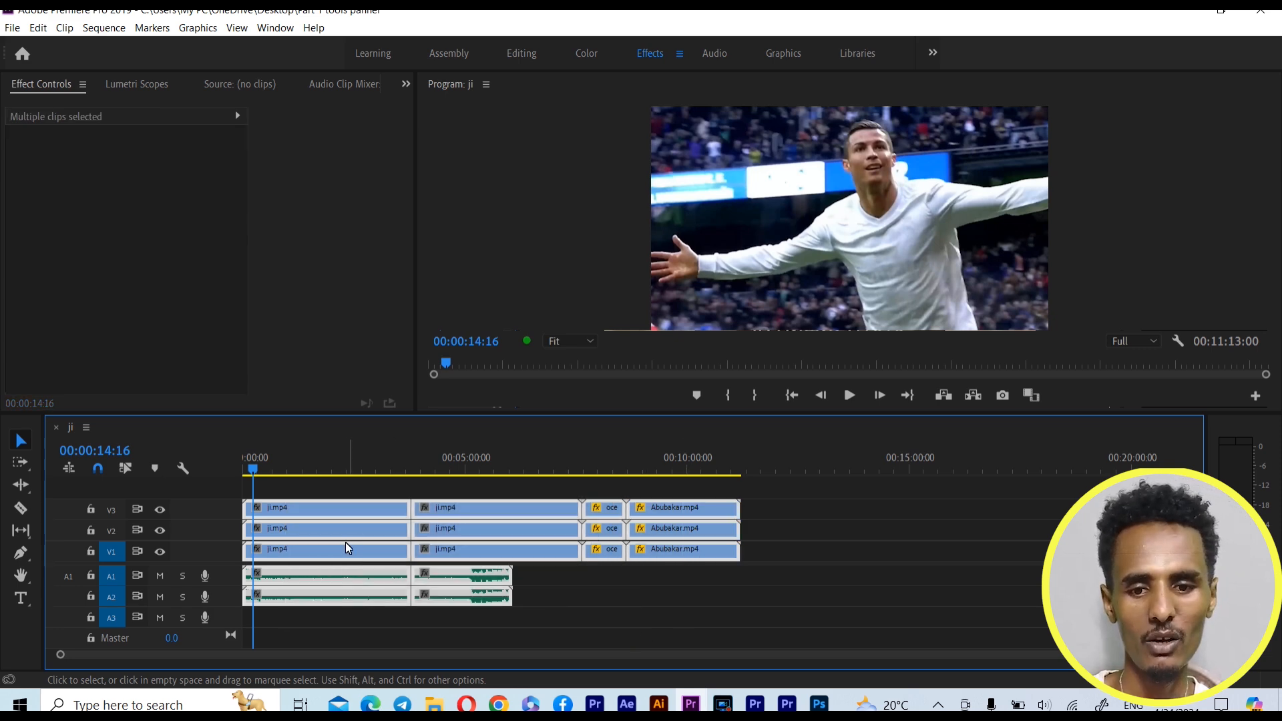
left_click(515, 640)
left_click_drag(455, 595, 340, 523)
left_click(534, 602)
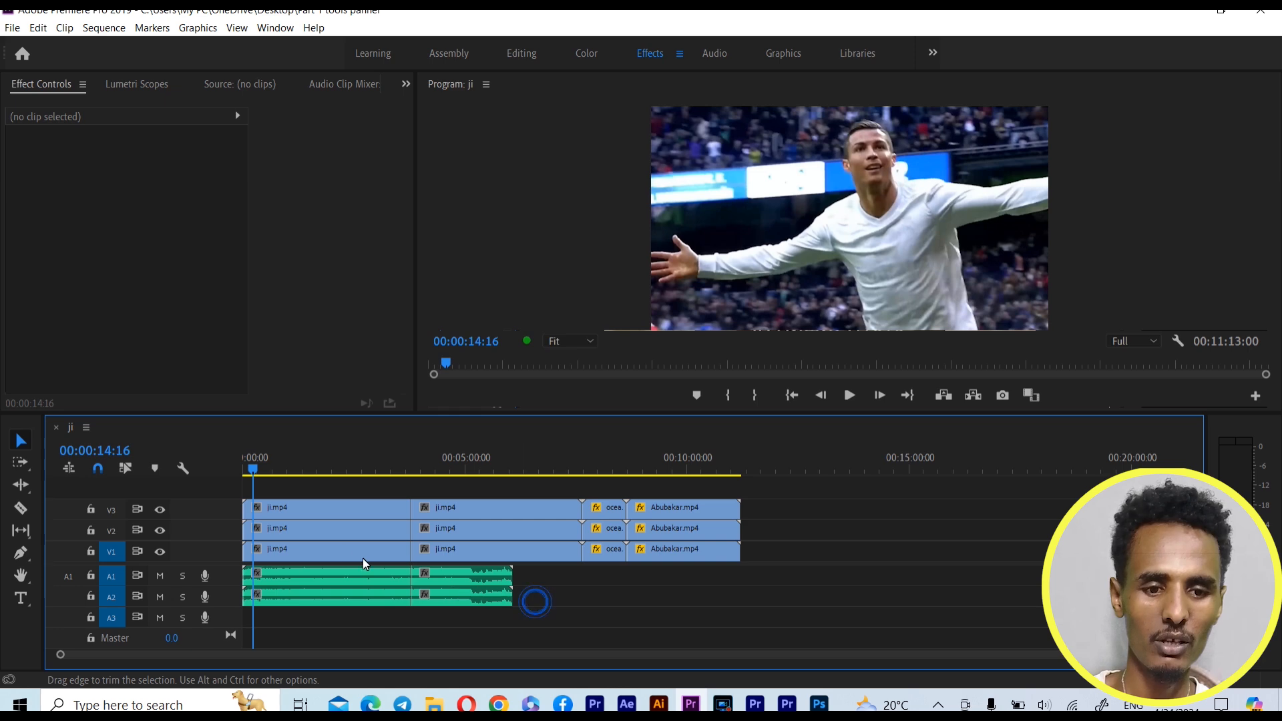
Select the first ji.mp4 clip and the ocea.mp4 clip on V3 together, and deselect them
left_click(290, 512)
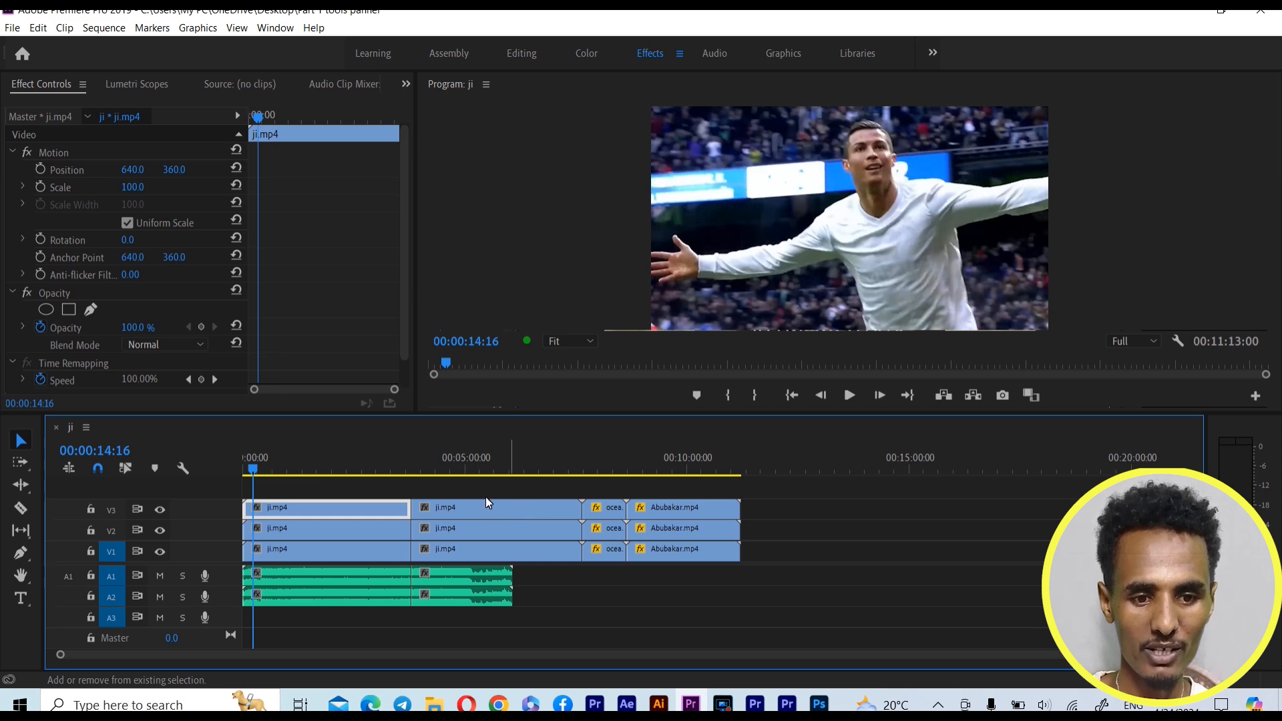
left_click(602, 511, "shift")
mouse_move(602, 515)
left_mouse_down()
mouse_move(607, 495)
mouse_move(597, 512)
left_mouse_up()
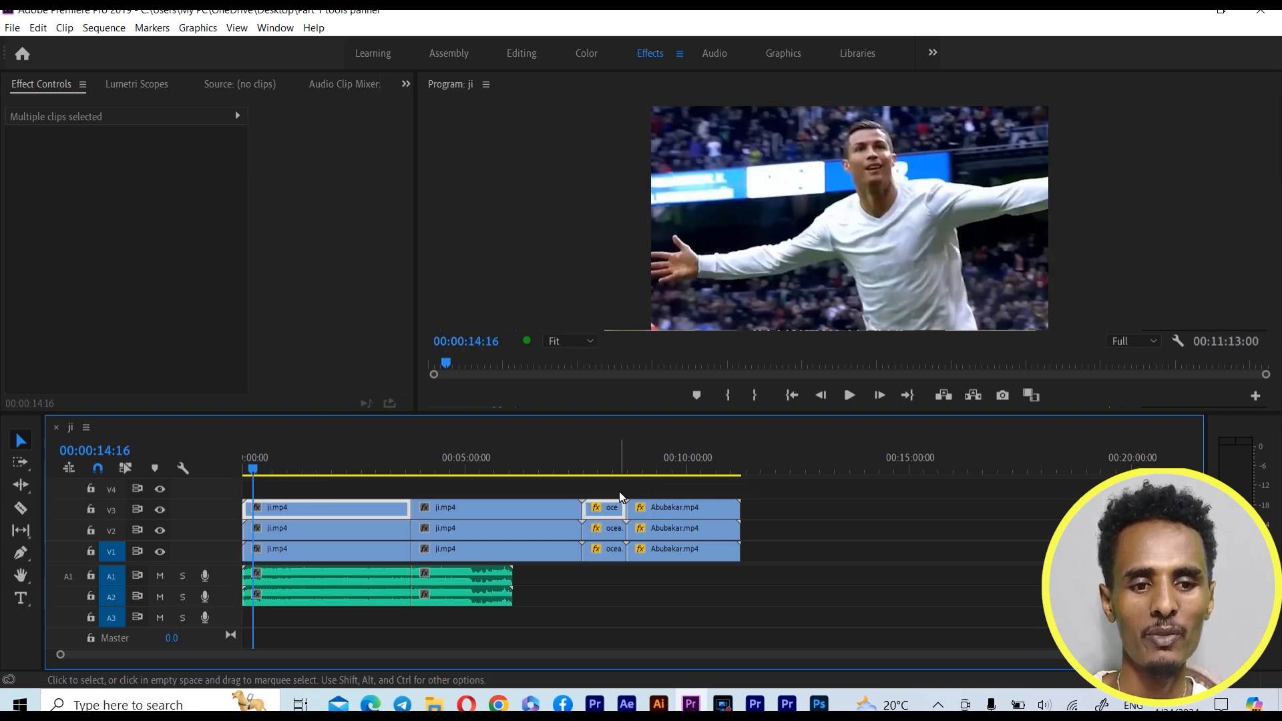
left_click(620, 488)
Marquee-select the ji.mp4 and audio clips, replace this with only the first ji.mp4 and ocea.mp4 clips on V3, and deselect
left_click_drag(328, 482, 472, 597)
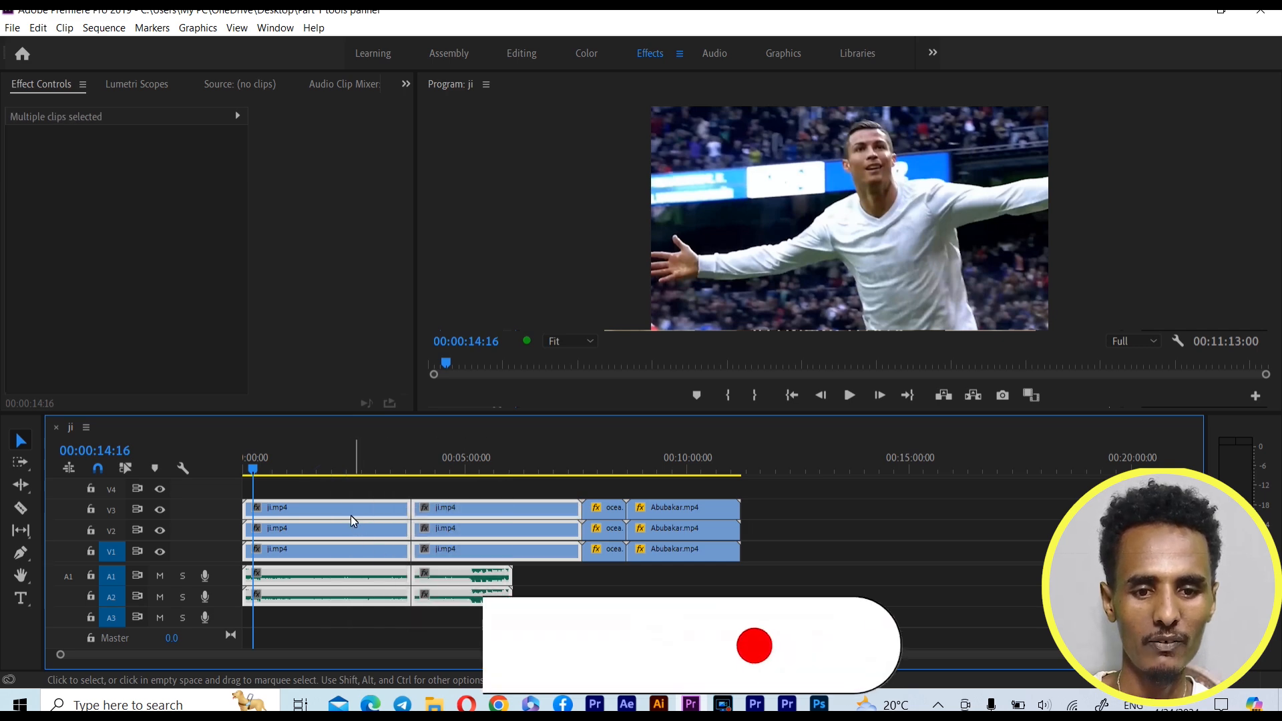
left_click(342, 494)
left_click(327, 507)
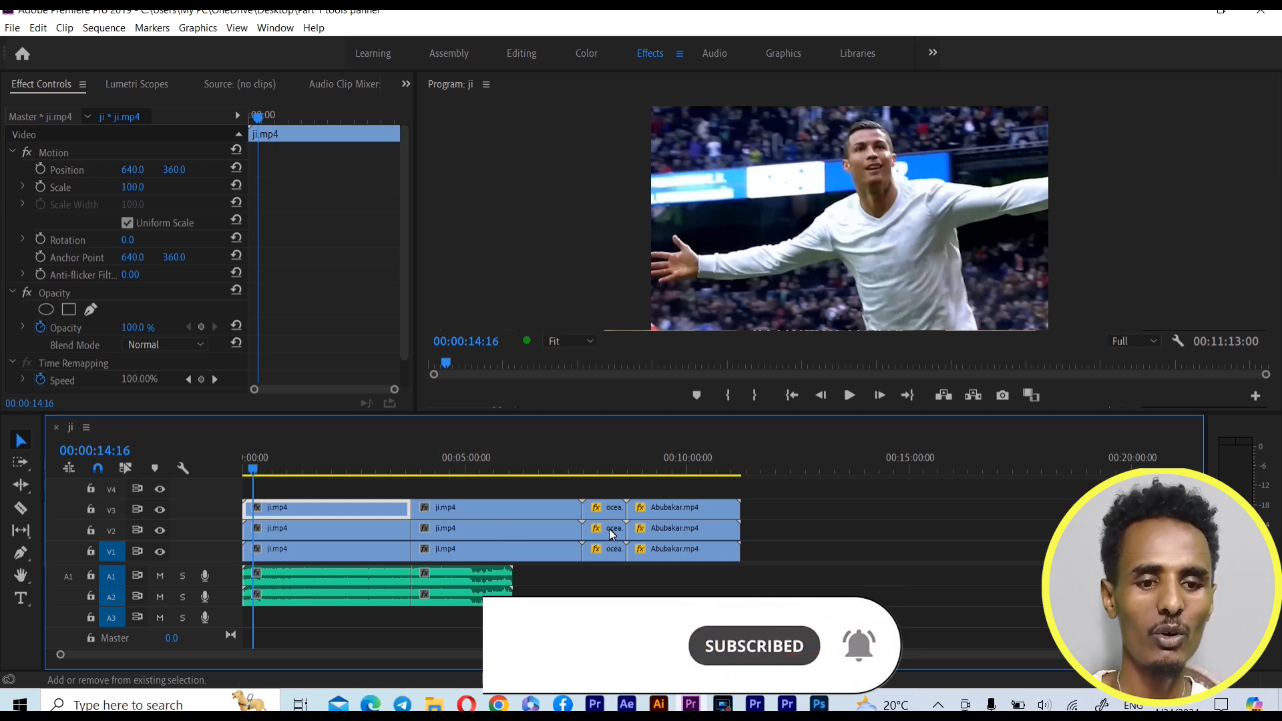
left_click(610, 509, "shift")
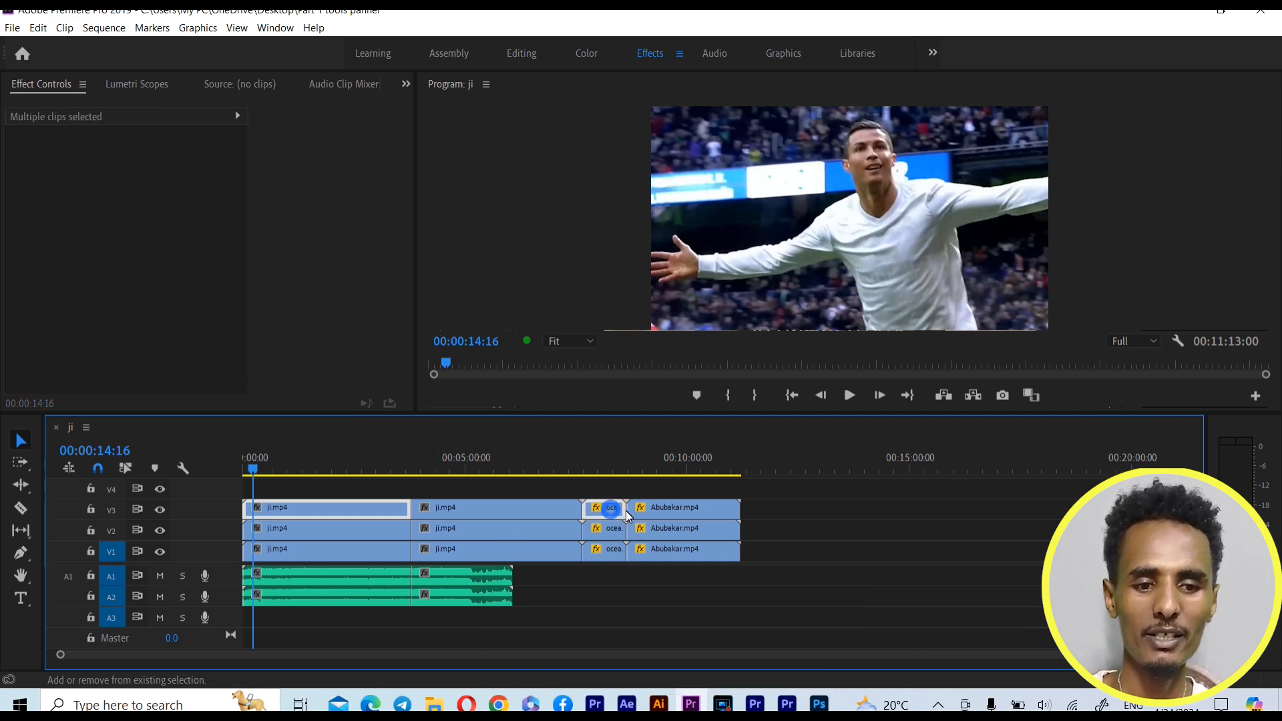
left_click(545, 492)
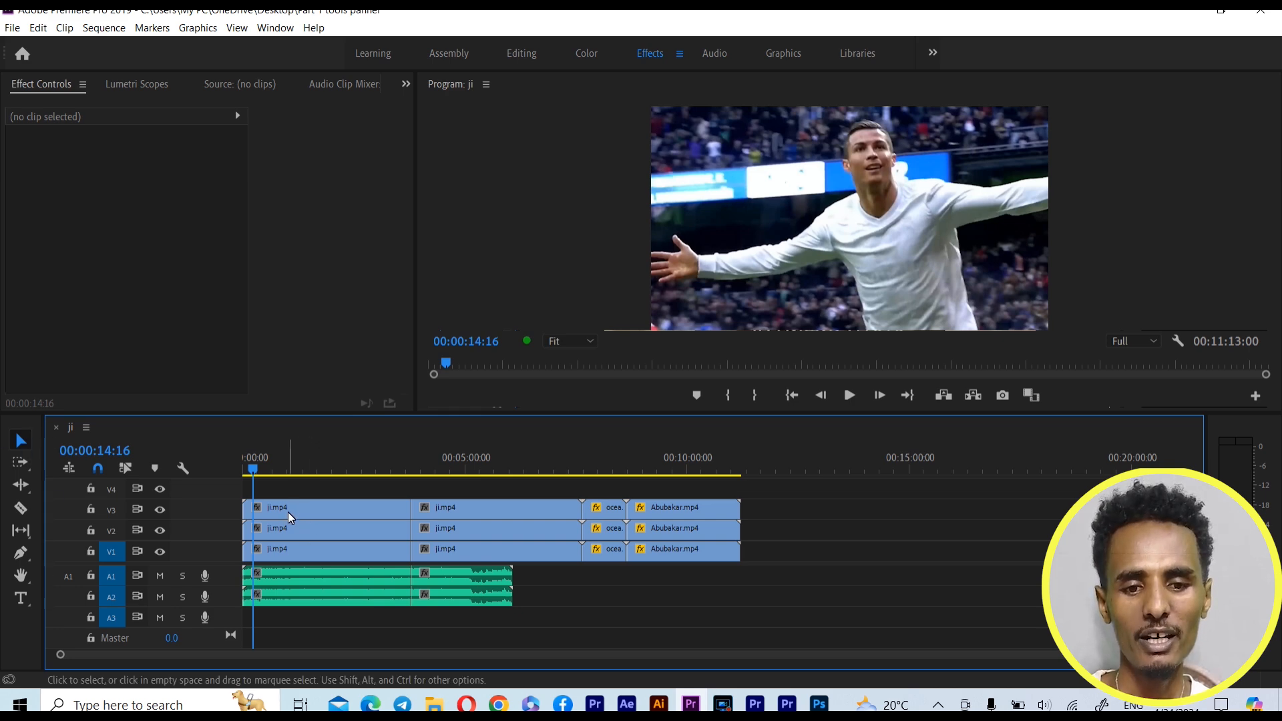
Try moving the first ji.mp4 clip on V3 and the second audio clip on A1, and clear the selection
left_click(325, 516)
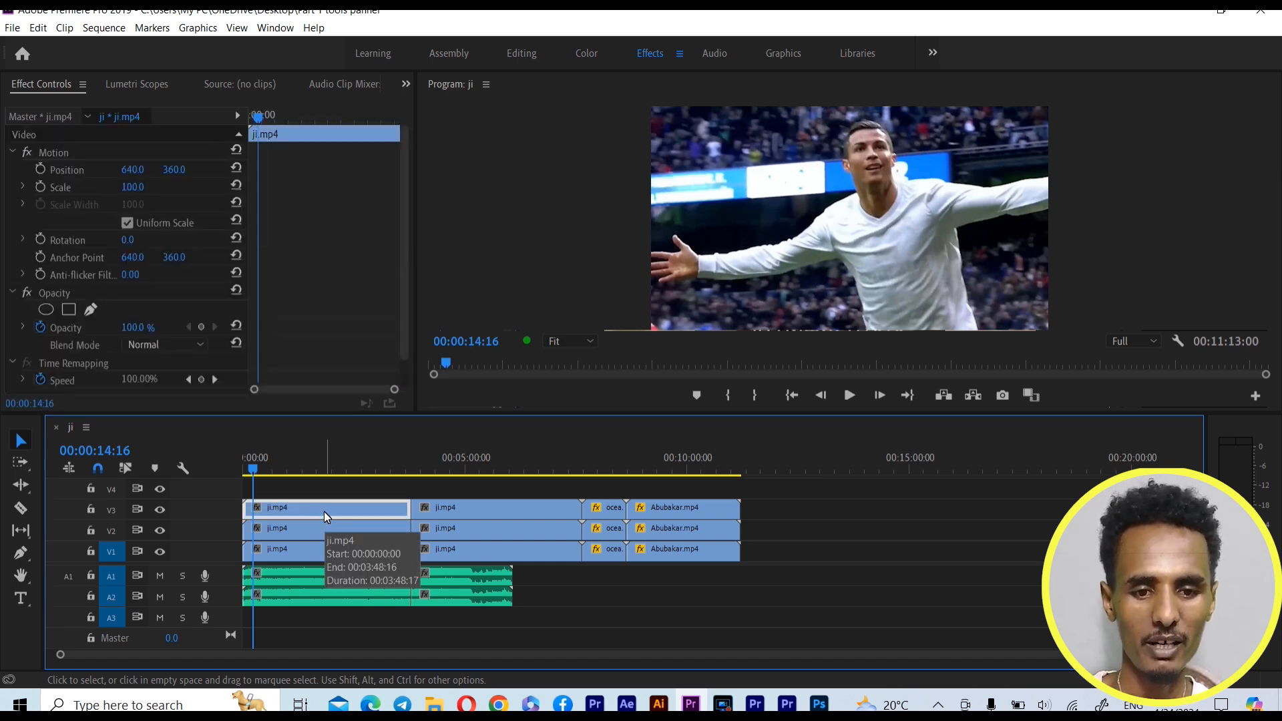
mouse_move(323, 513)
left_mouse_down()
mouse_move(327, 483)
mouse_move(452, 486)
mouse_move(318, 485)
mouse_move(310, 505)
left_mouse_up()
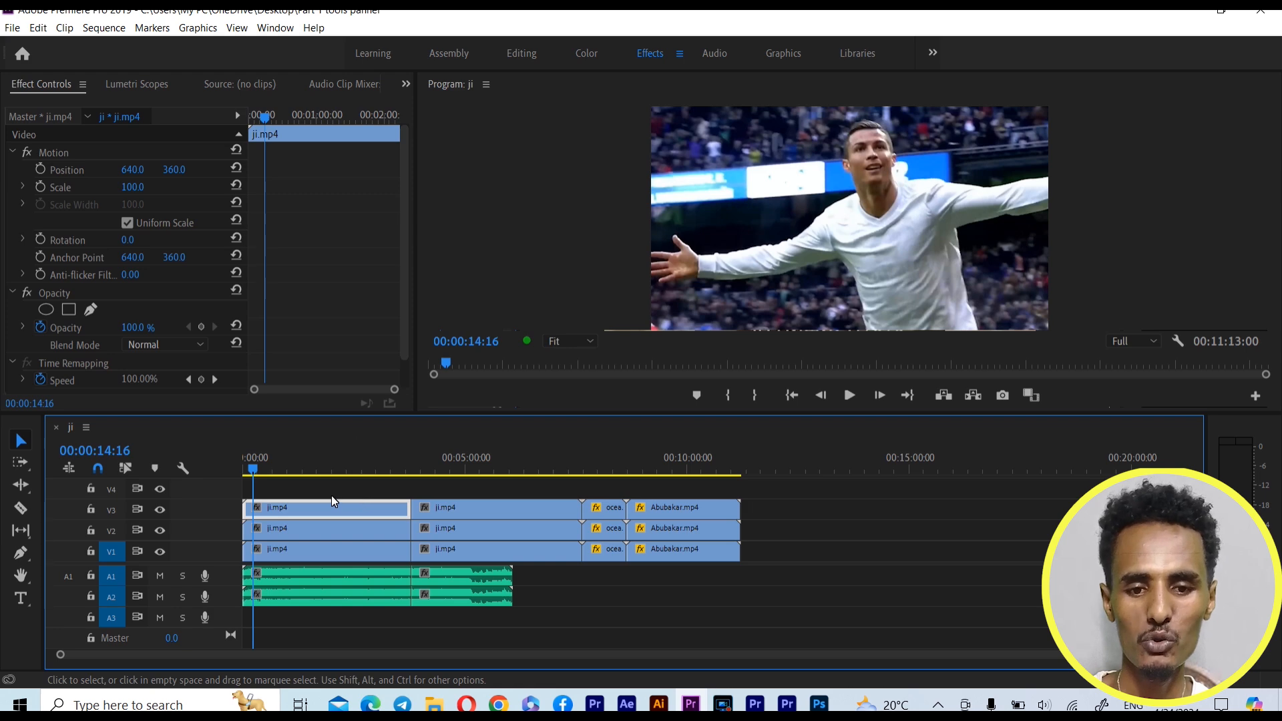
left_click(307, 479)
left_click(446, 571)
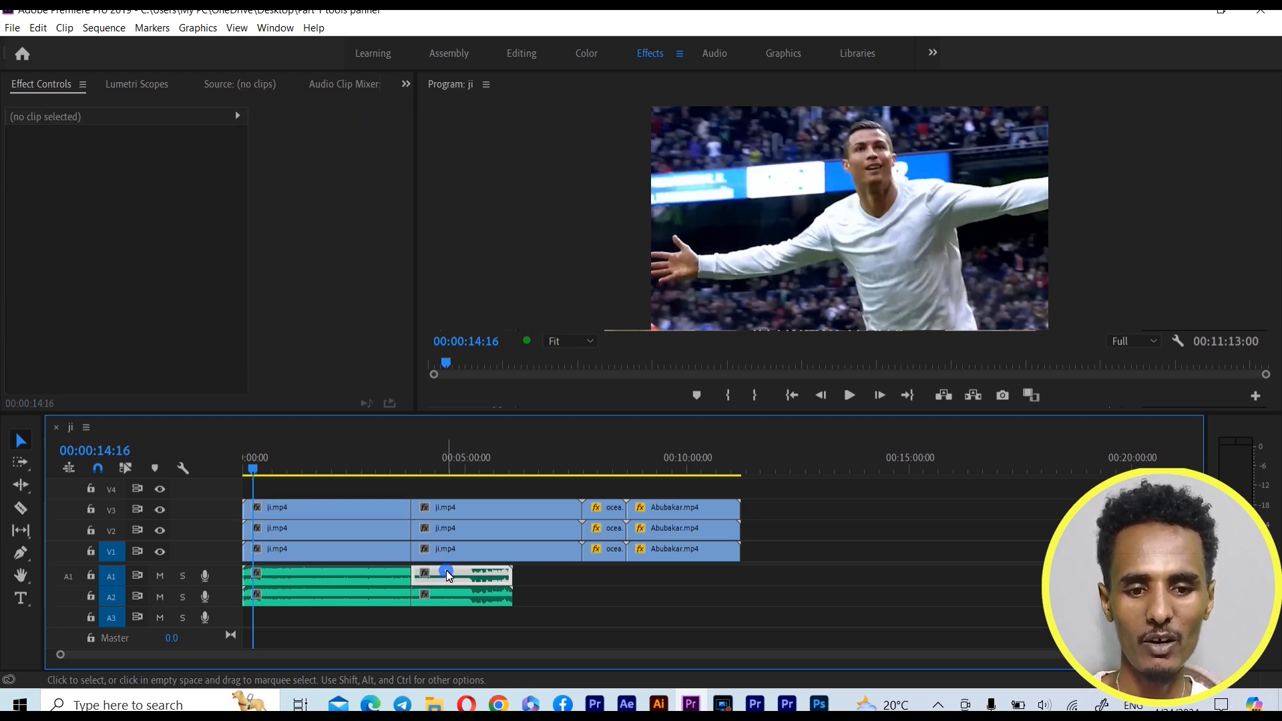
mouse_move(446, 571)
left_mouse_down()
mouse_move(552, 576)
mouse_move(463, 573)
left_mouse_up()
left_click(542, 581)
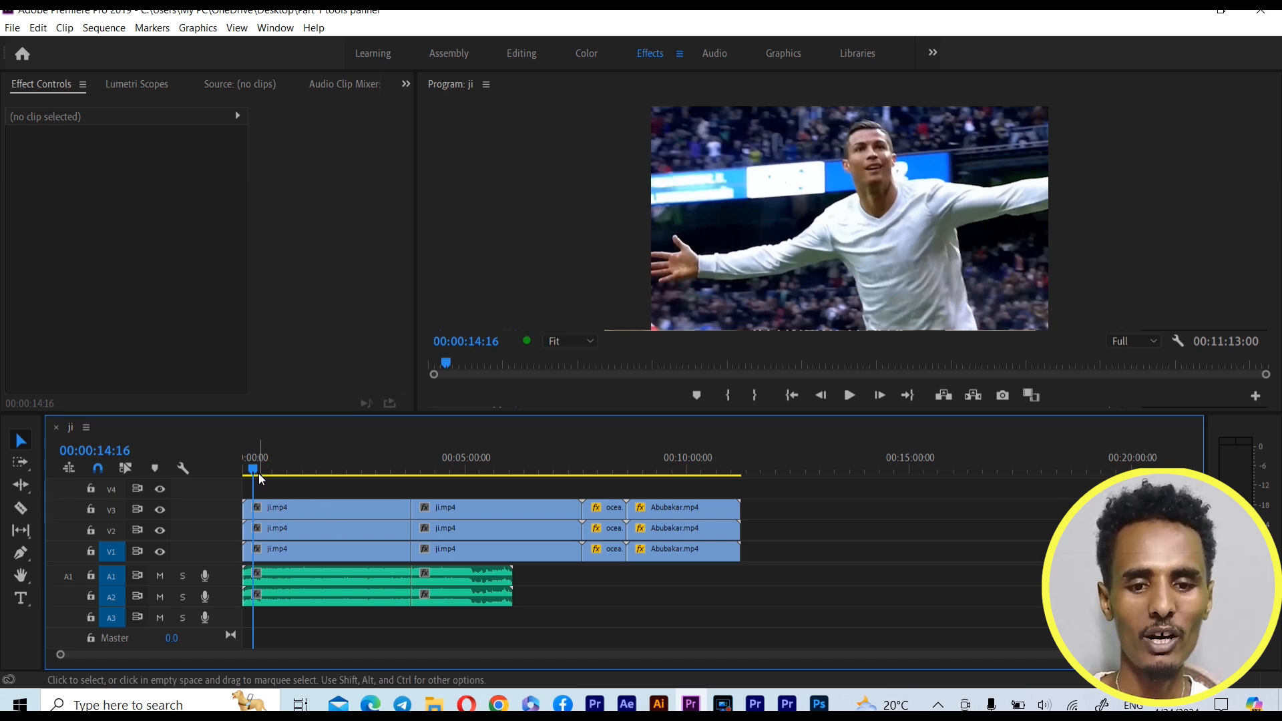
Try trimming the first V3 clip's start to the playhead at 00:00:34:23 and its end to an earlier time, undoing each trim
left_click_drag(255, 473, 271, 474)
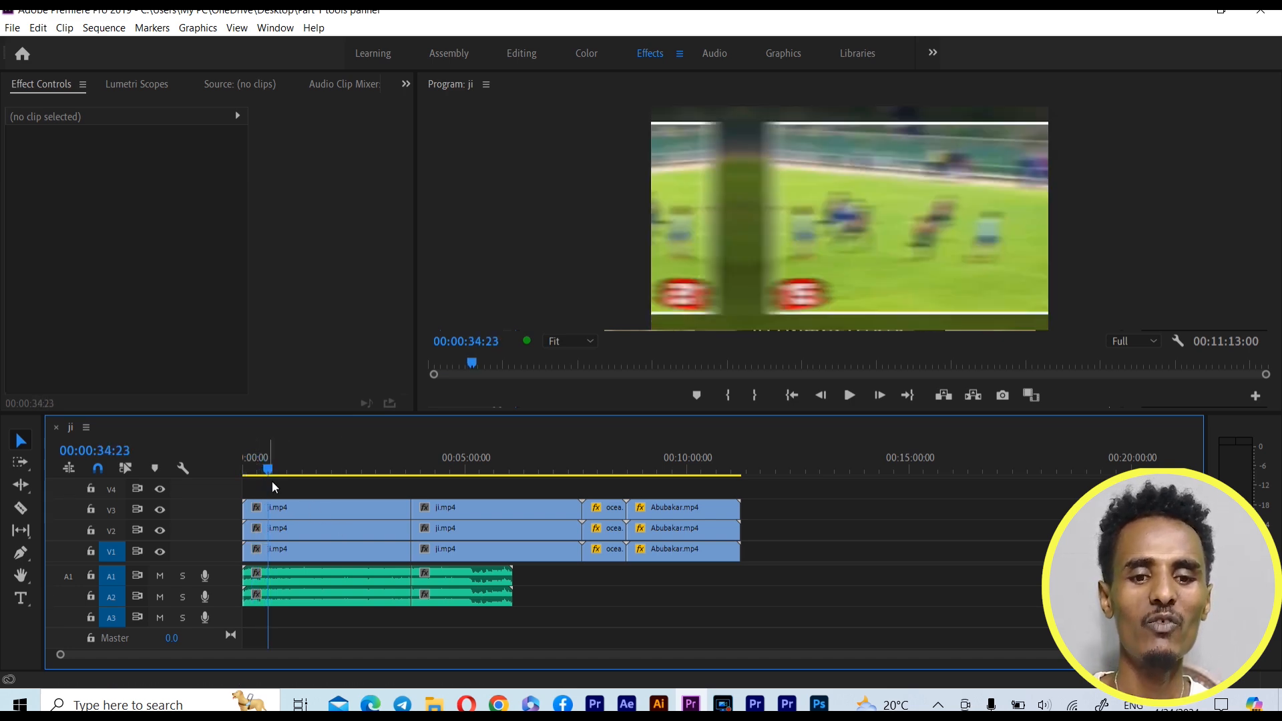
left_click(247, 511)
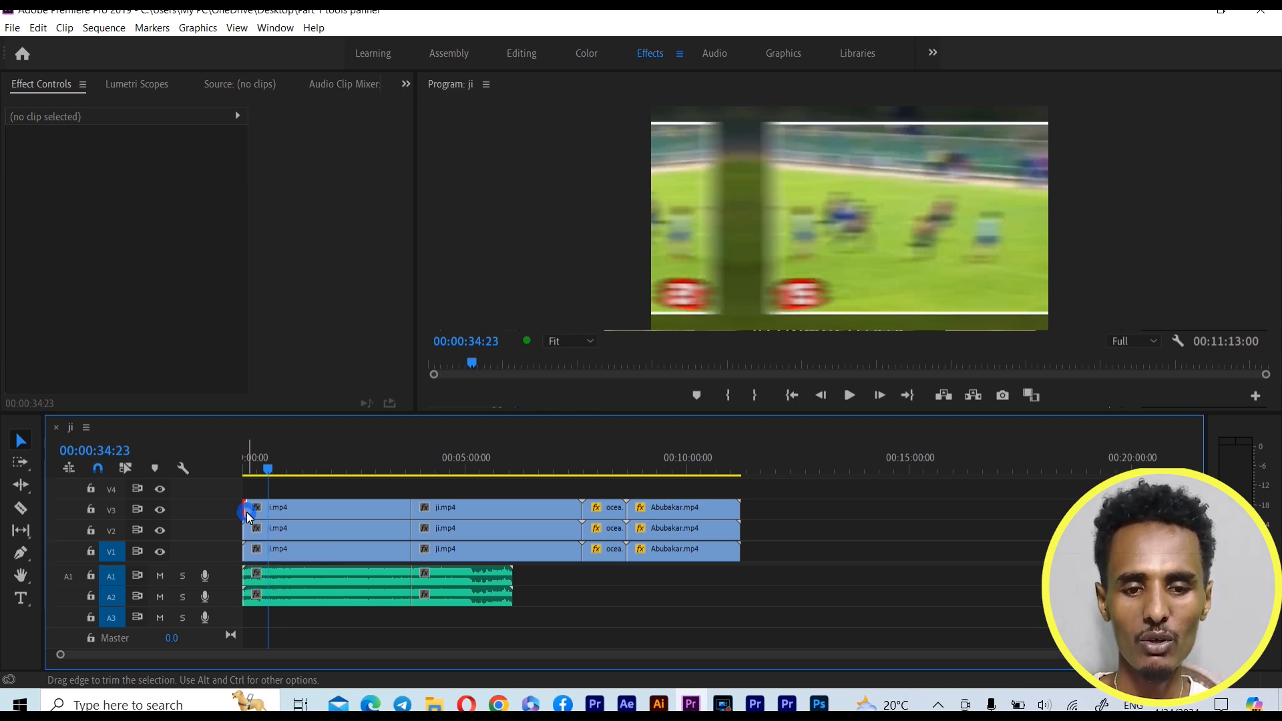
left_click_drag(249, 515, 267, 511)
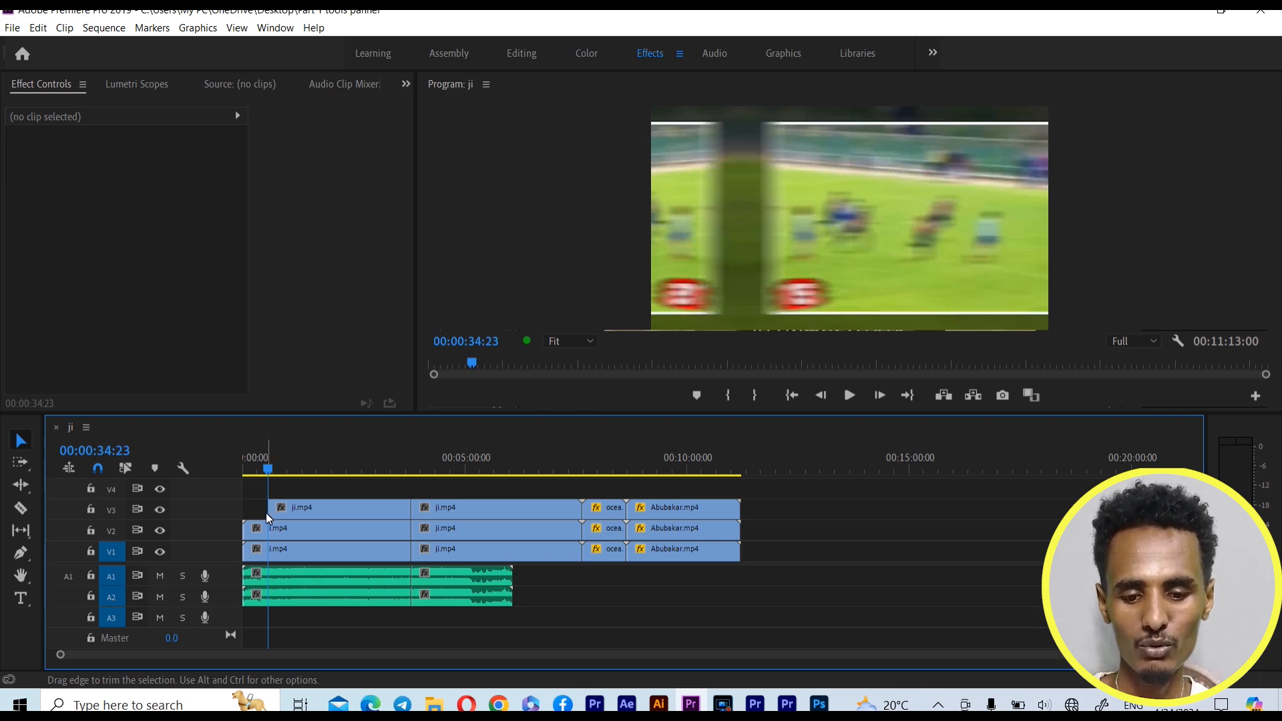
key("ctrl+z")
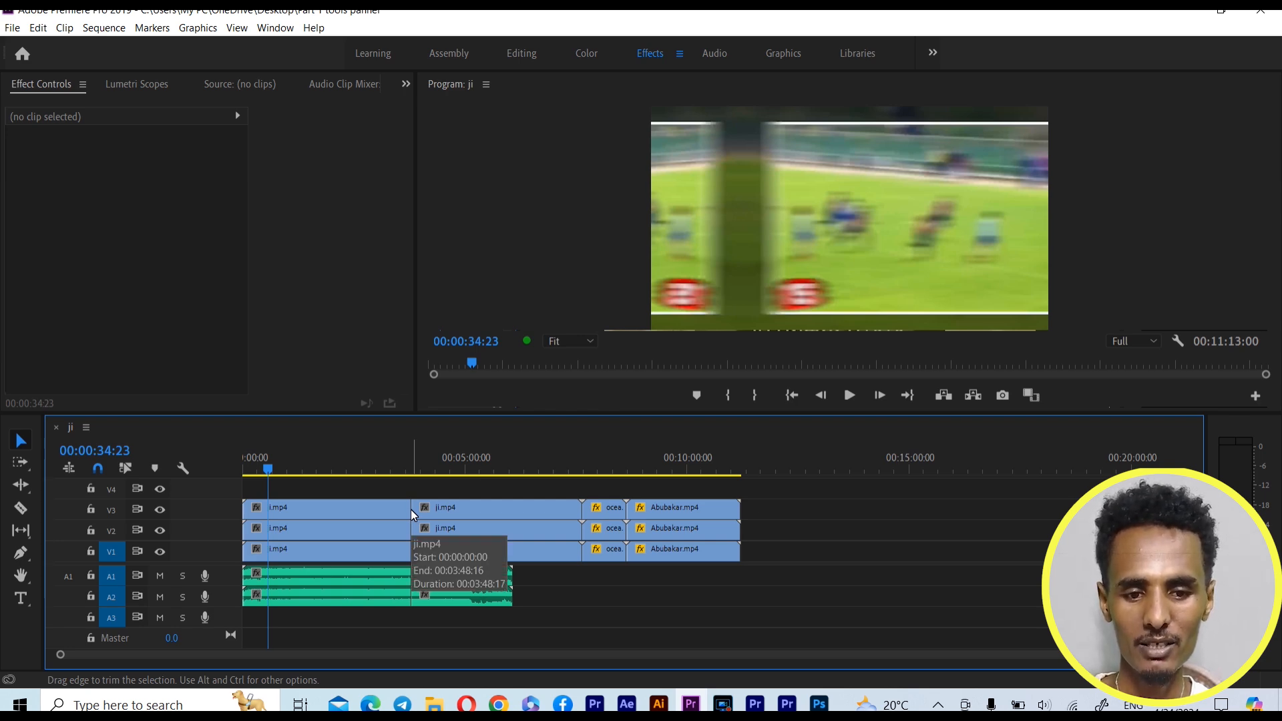
left_click_drag(410, 510, 372, 515)
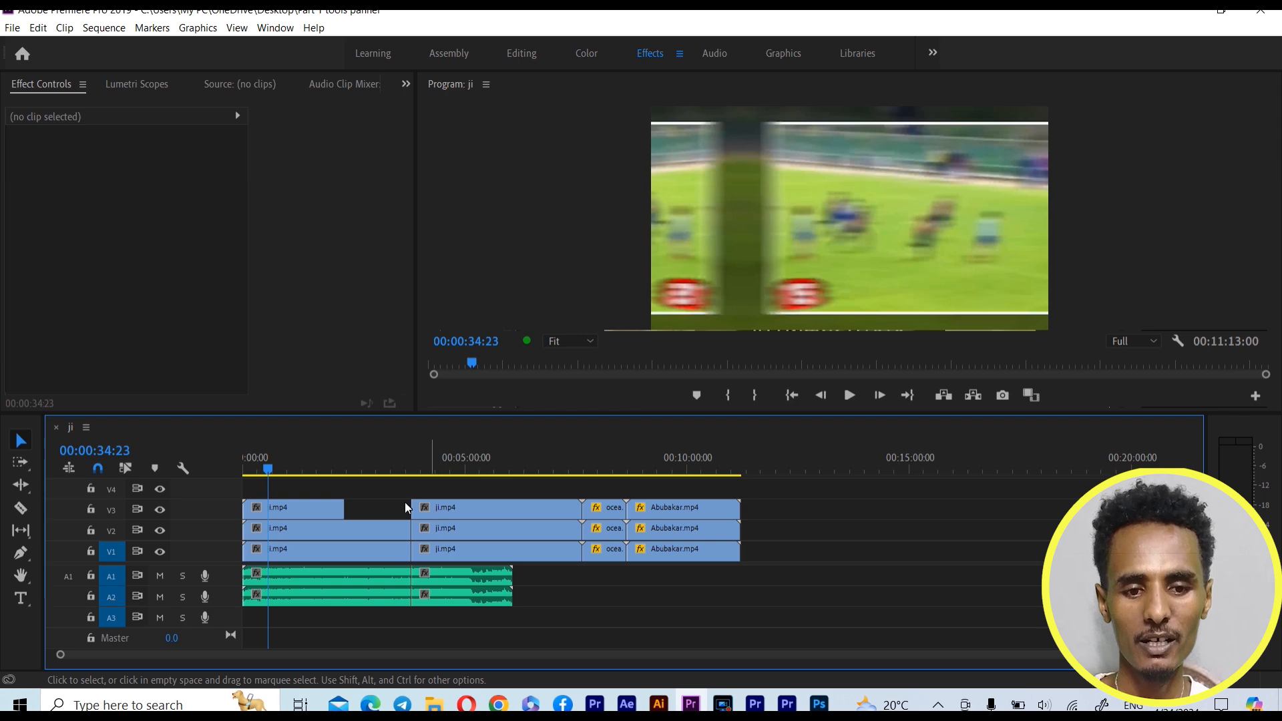
key("ctrl+z")
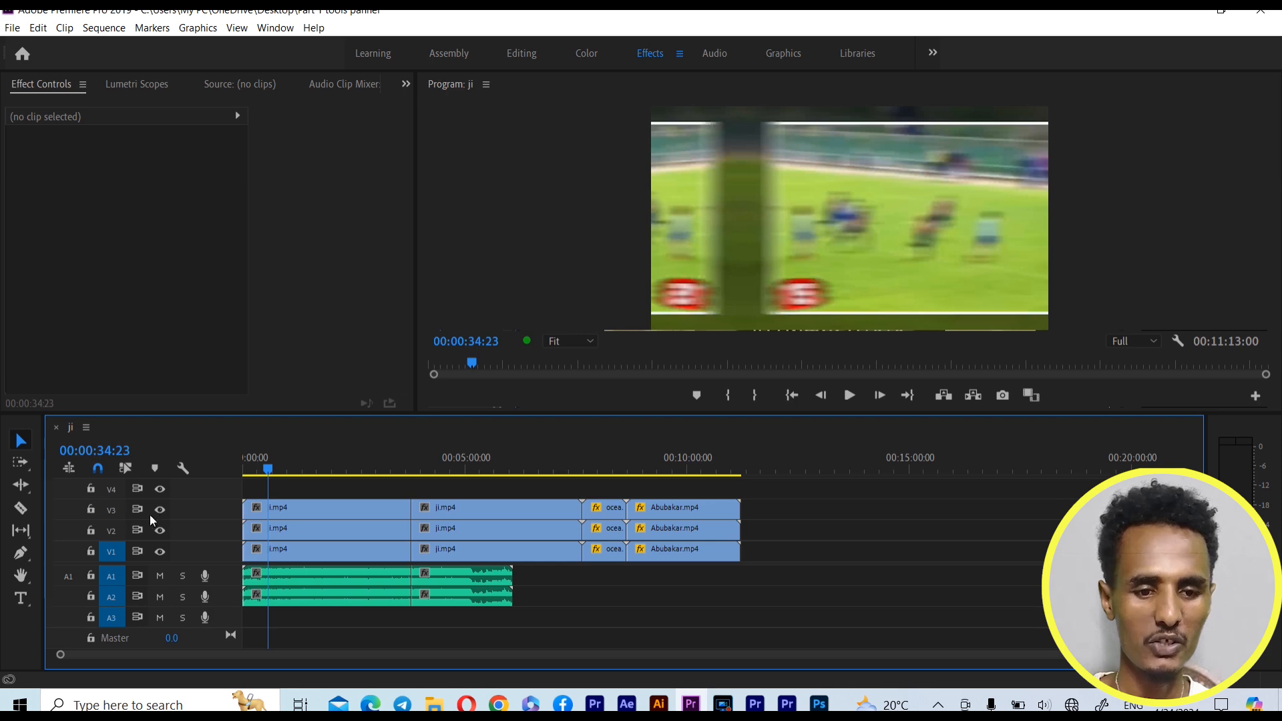
Move the playhead to 00:00:54:02 and activate the Track Select Forward Tool
left_click_drag(267, 468, 283, 473)
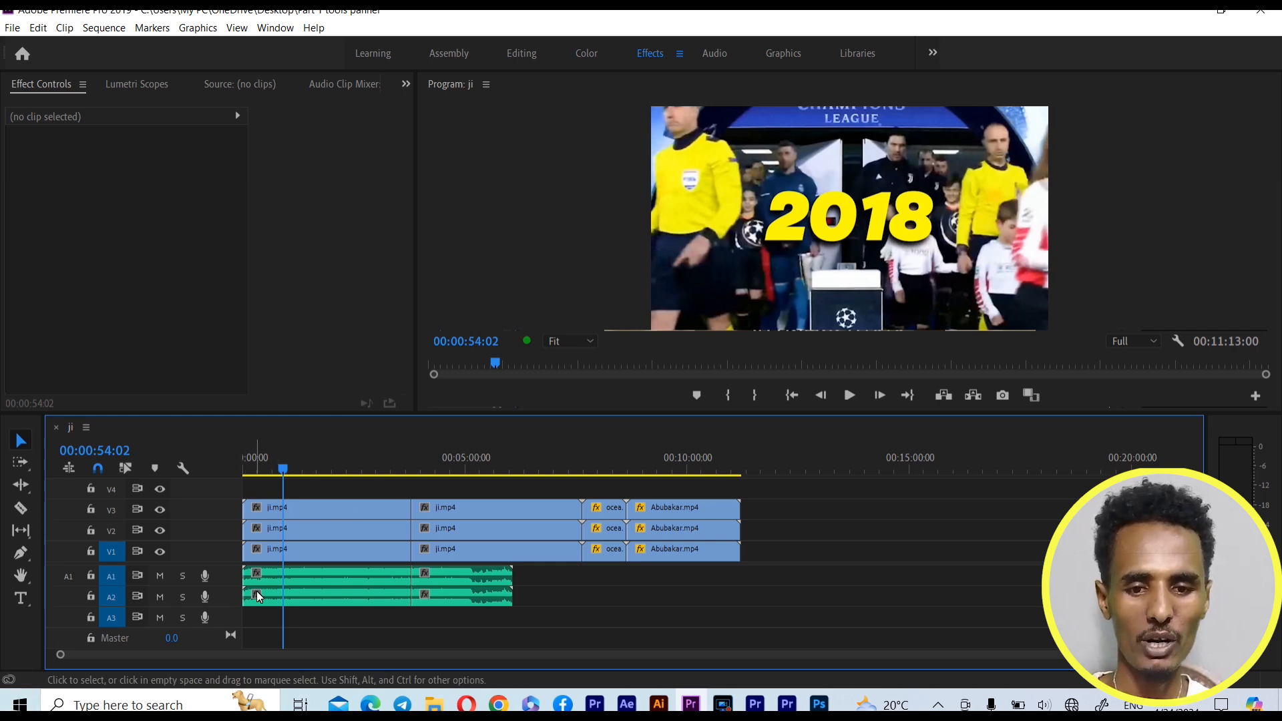
left_click(21, 462)
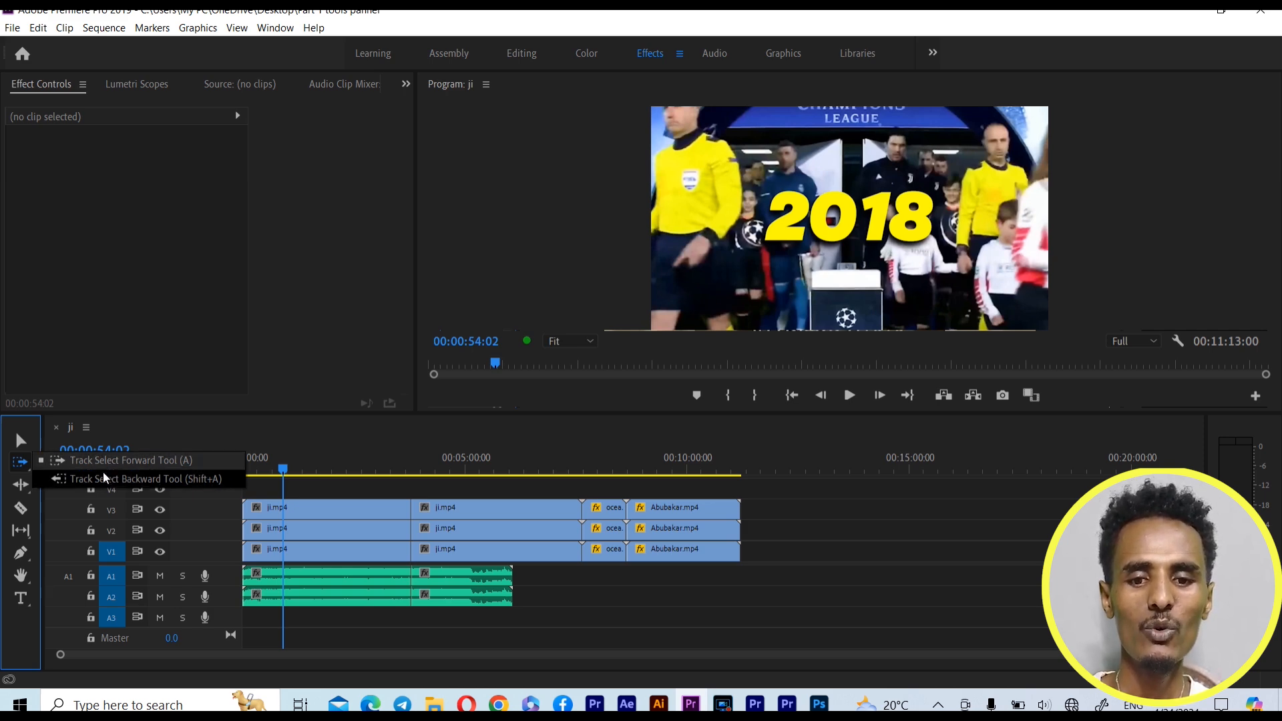
left_click(181, 464)
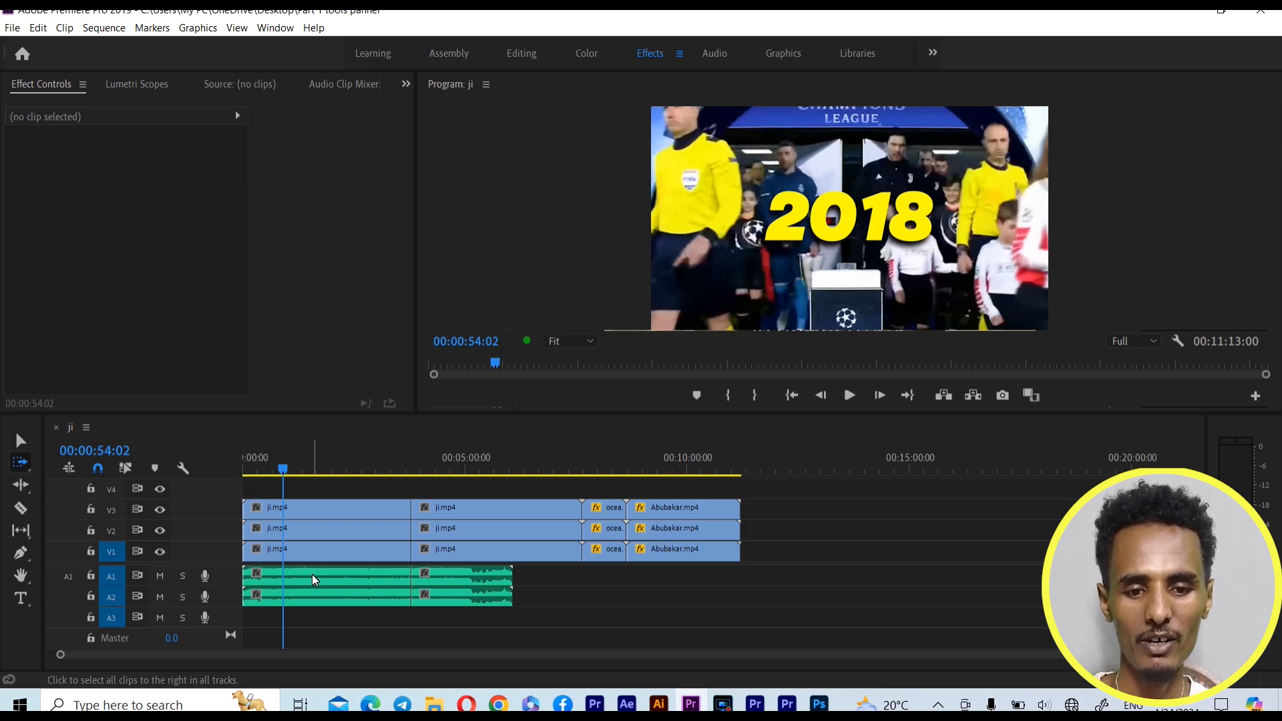
Duplicate all video and audio clips directly after the originals on their tracks, marquee-select the original set, and deselect
left_click(20, 443)
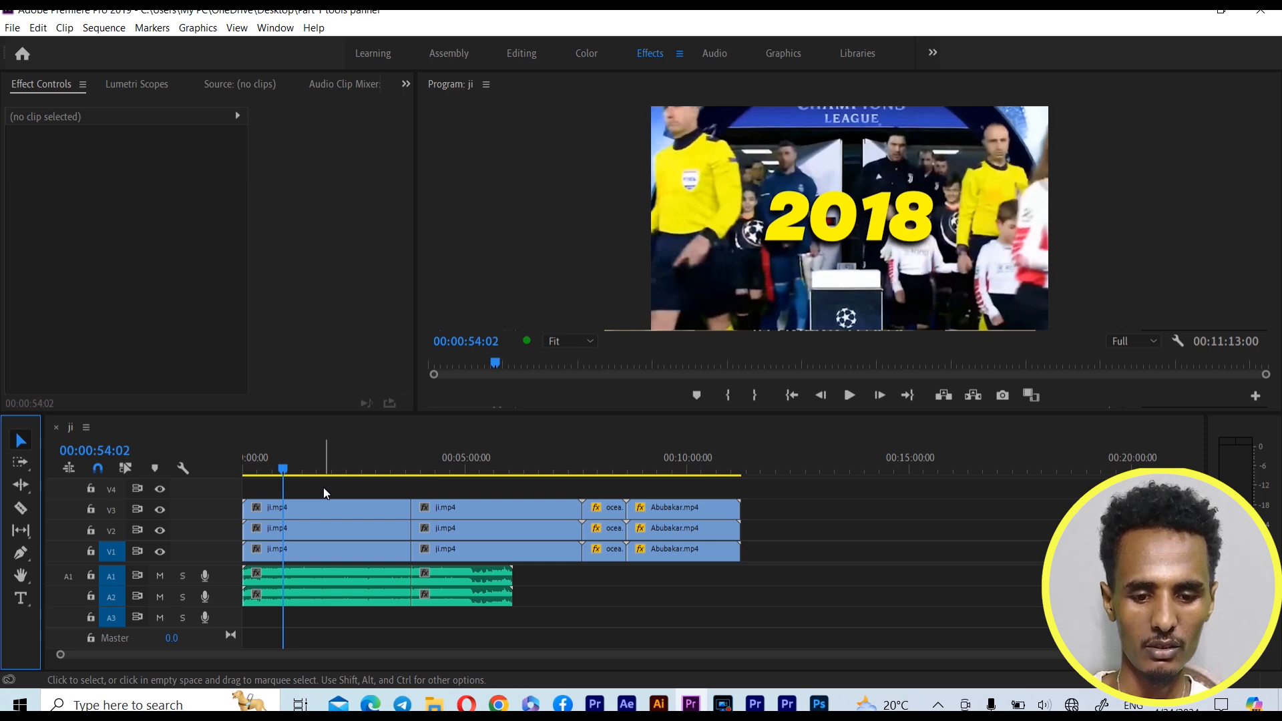
left_click_drag(323, 487, 667, 625)
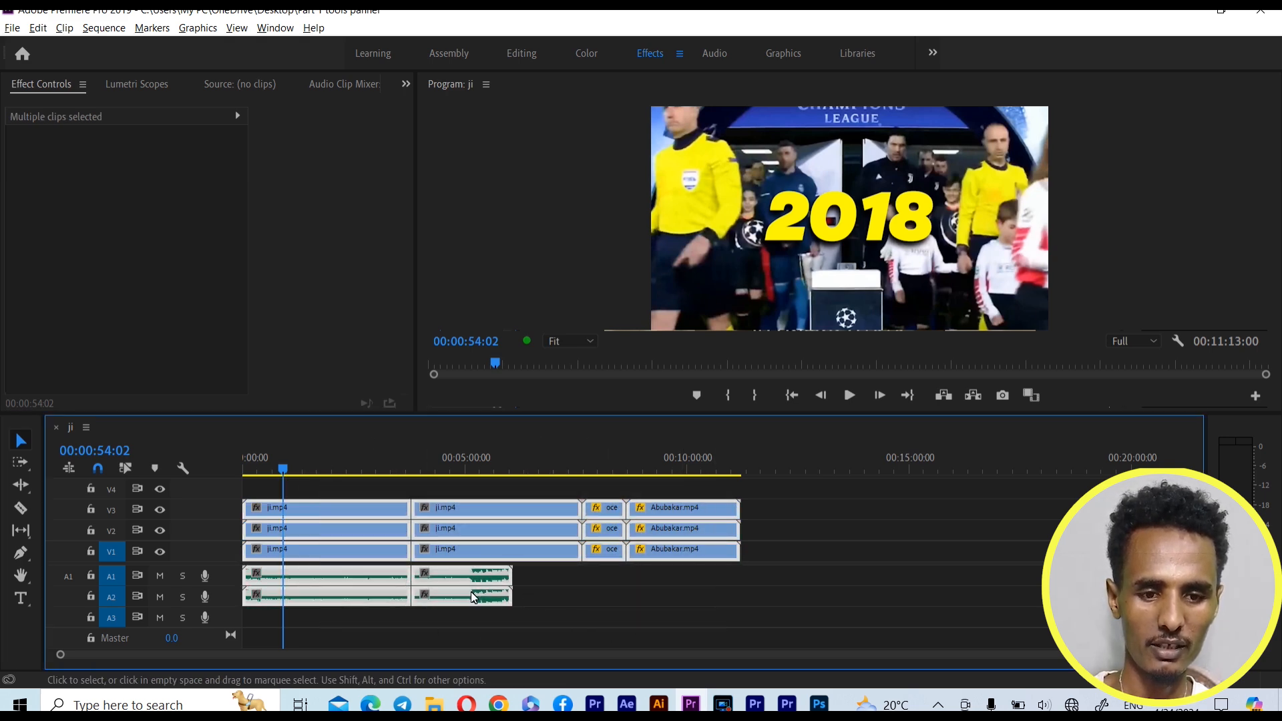
left_click_drag(382, 546, 880, 562)
left_click(621, 597)
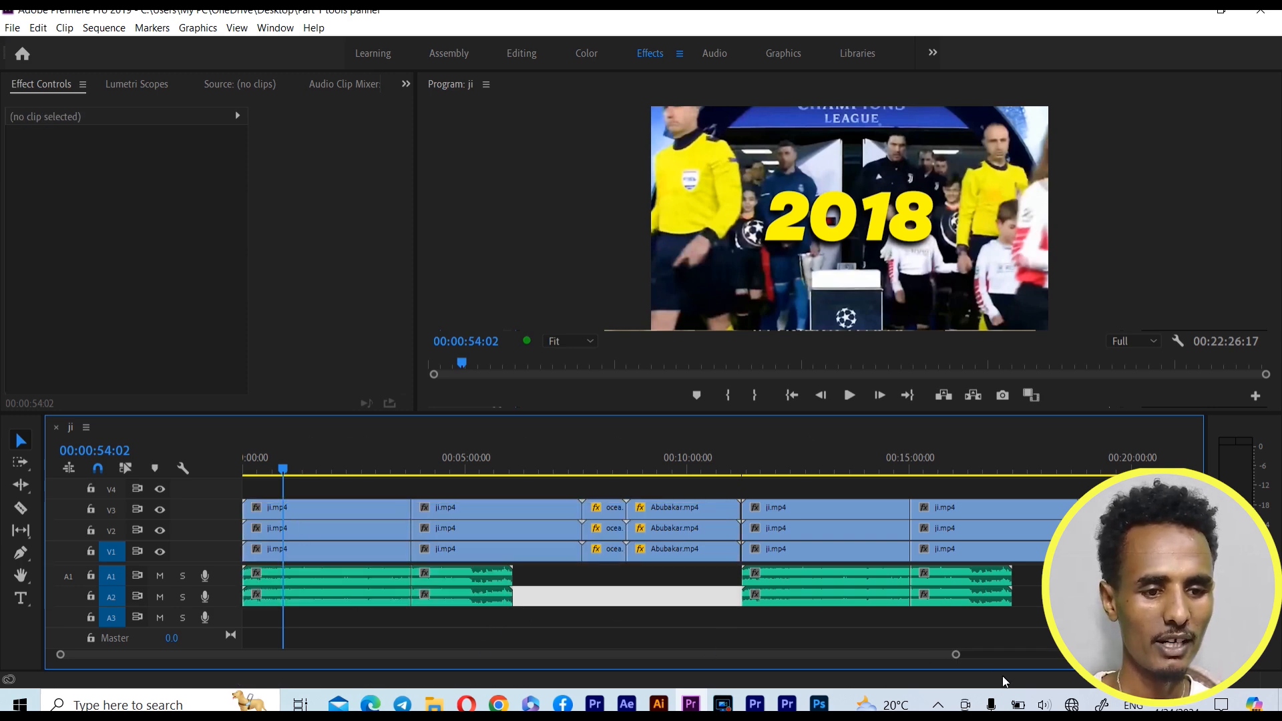
left_click_drag(956, 655, 1062, 655)
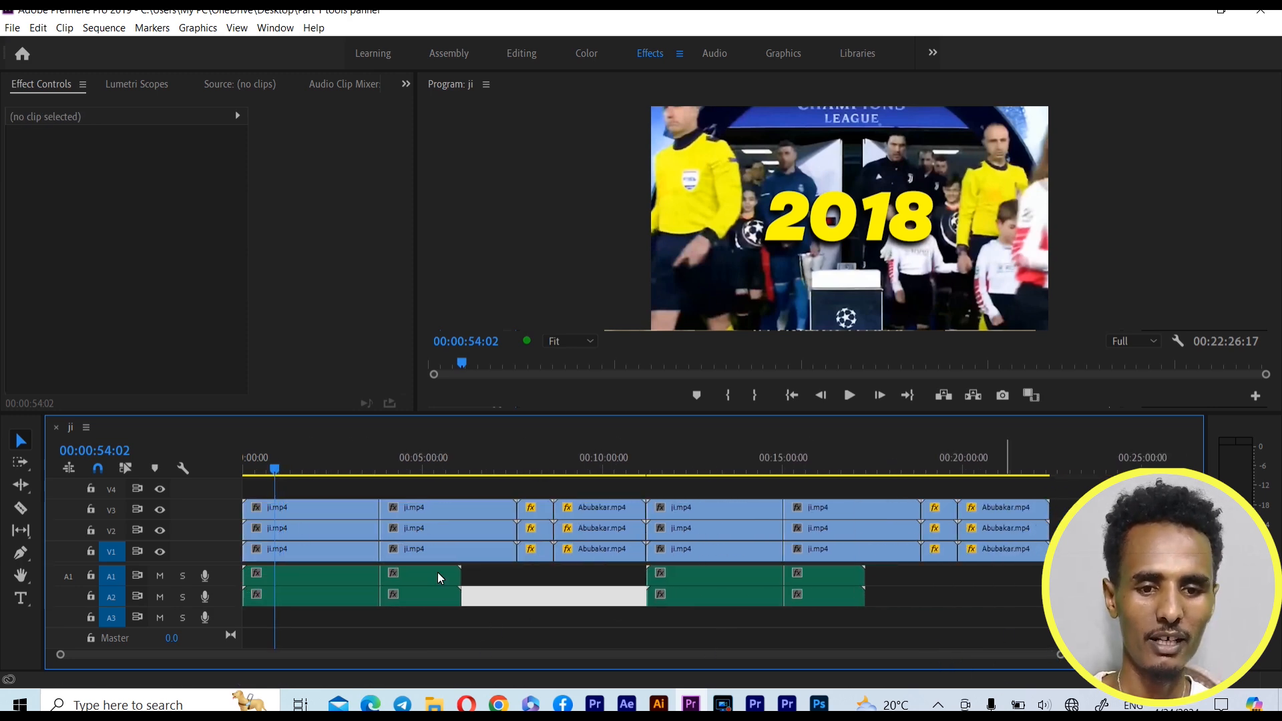
left_click_drag(294, 486, 608, 610)
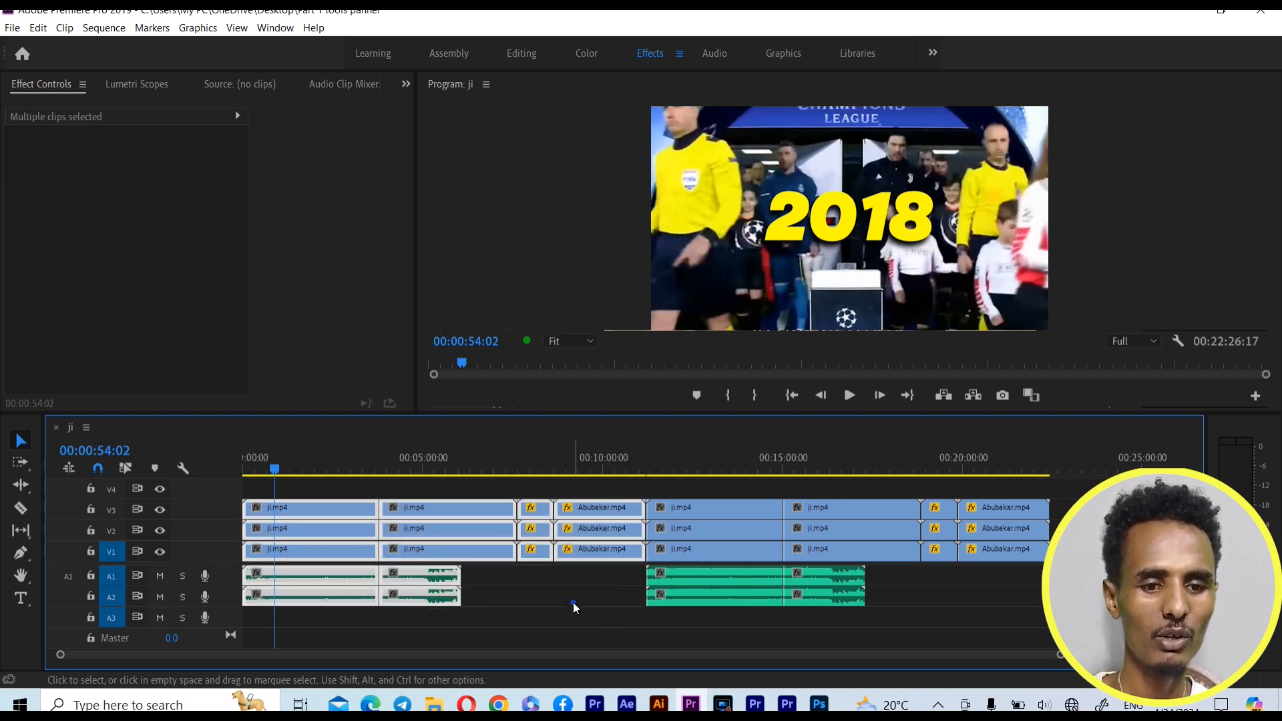
left_click(573, 597)
Save the project and select every clip from the first ji.mp4 onward on all tracks with the Track Select Forward Tool
left_click(21, 462)
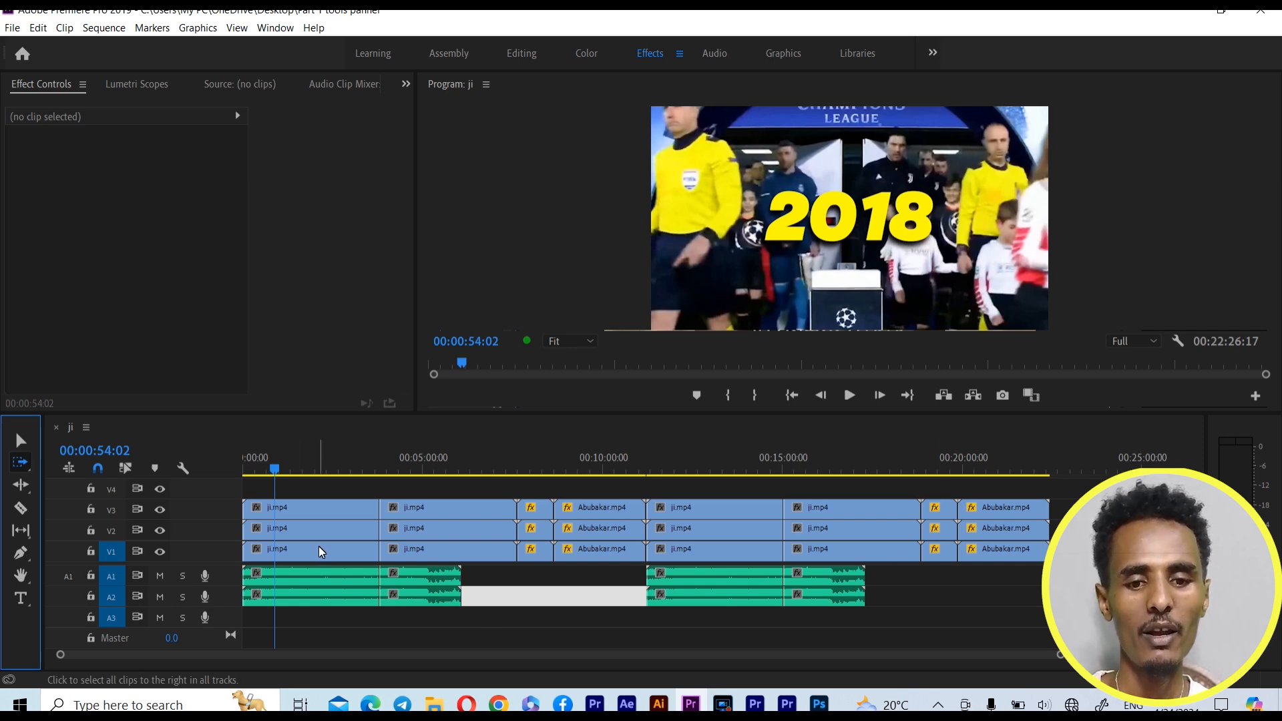
key("ctrl+s")
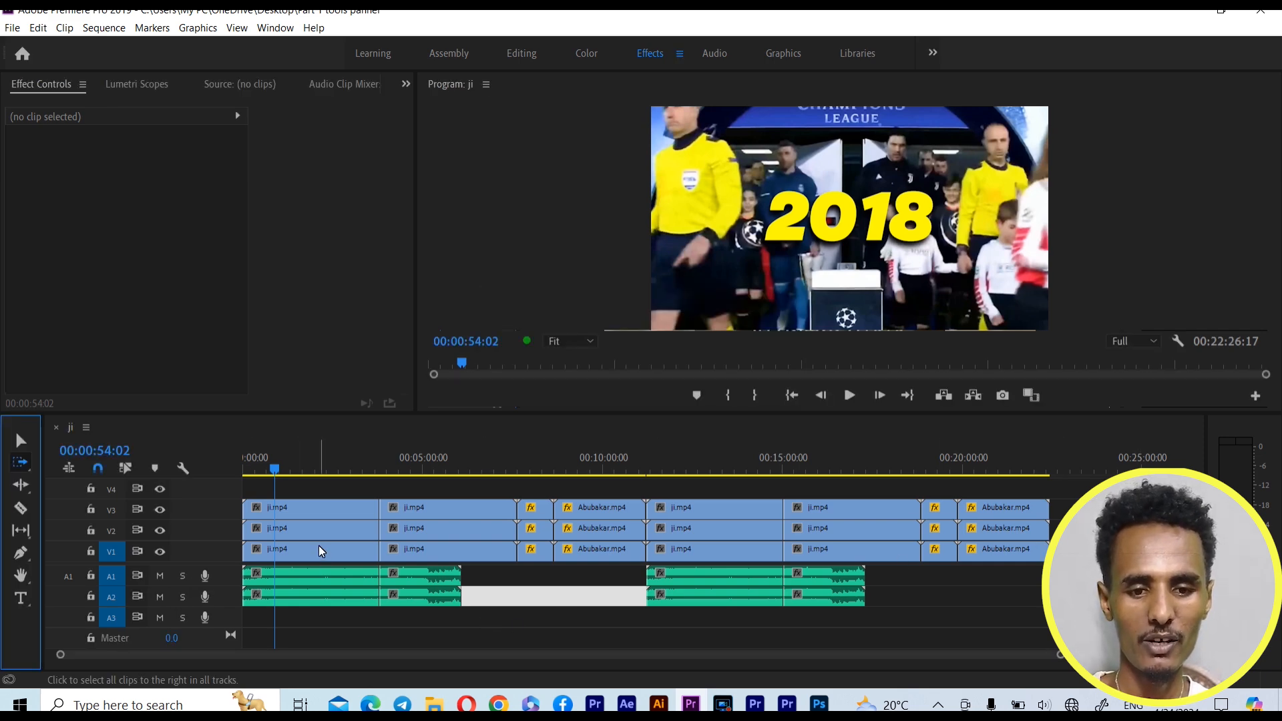
left_click(319, 548)
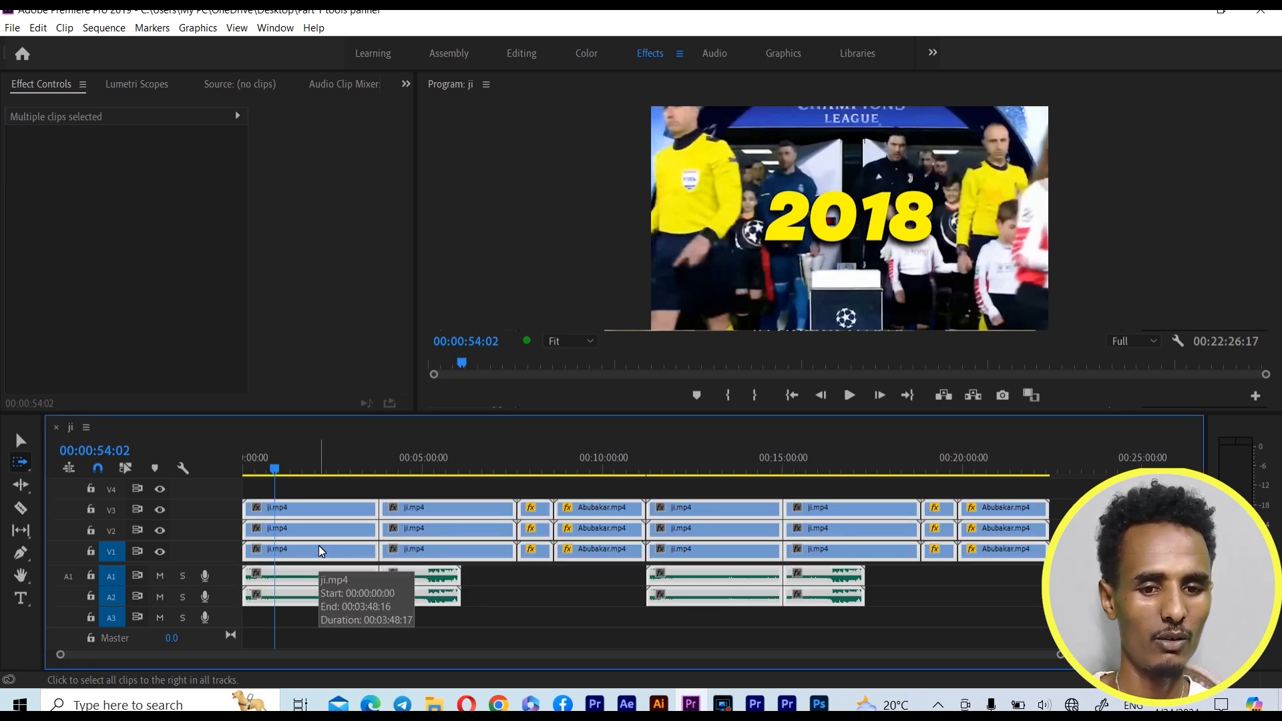
Try moving all the selected clips about two minutes later in the sequence, and clear the selection
left_click_drag(313, 537, 403, 548)
left_click(401, 541)
left_click(358, 541)
left_click(309, 542)
double_click(375, 519)
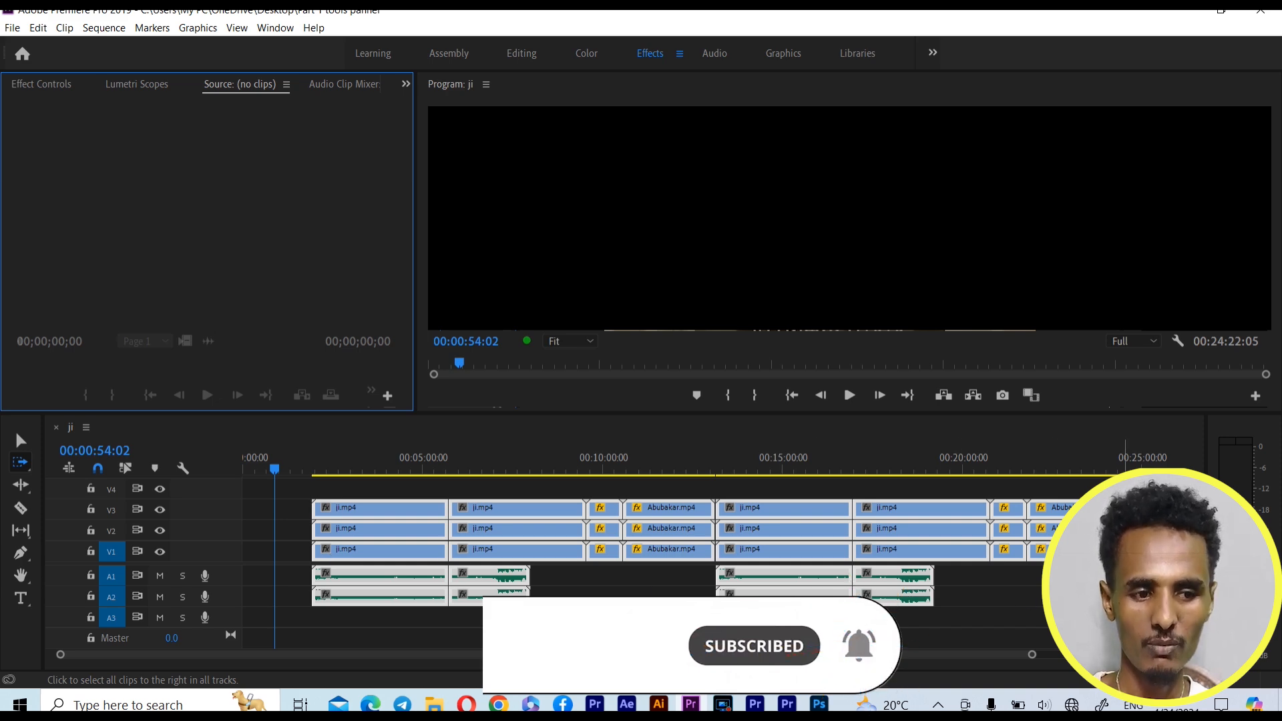
left_click(1125, 551)
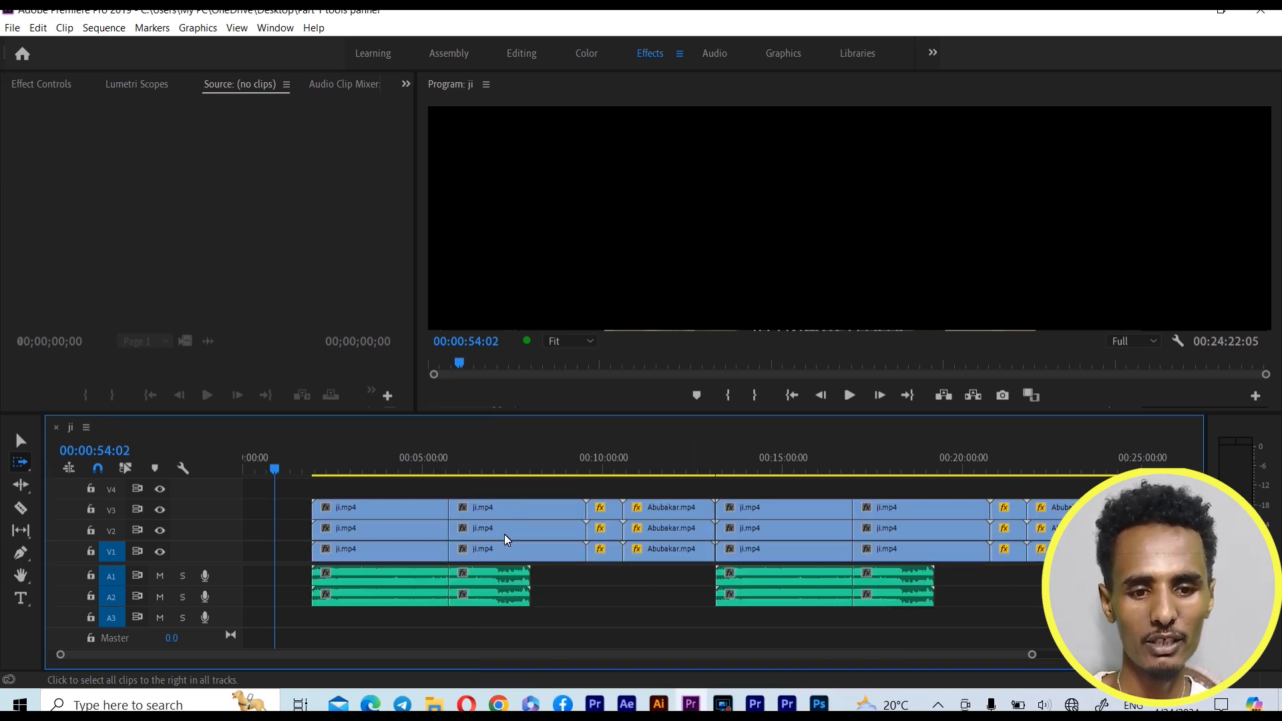
Select all clips onward from the second ji.mp4, replace this with those from the first ocea.mp4 onward, and undo the clip move
left_click(560, 535)
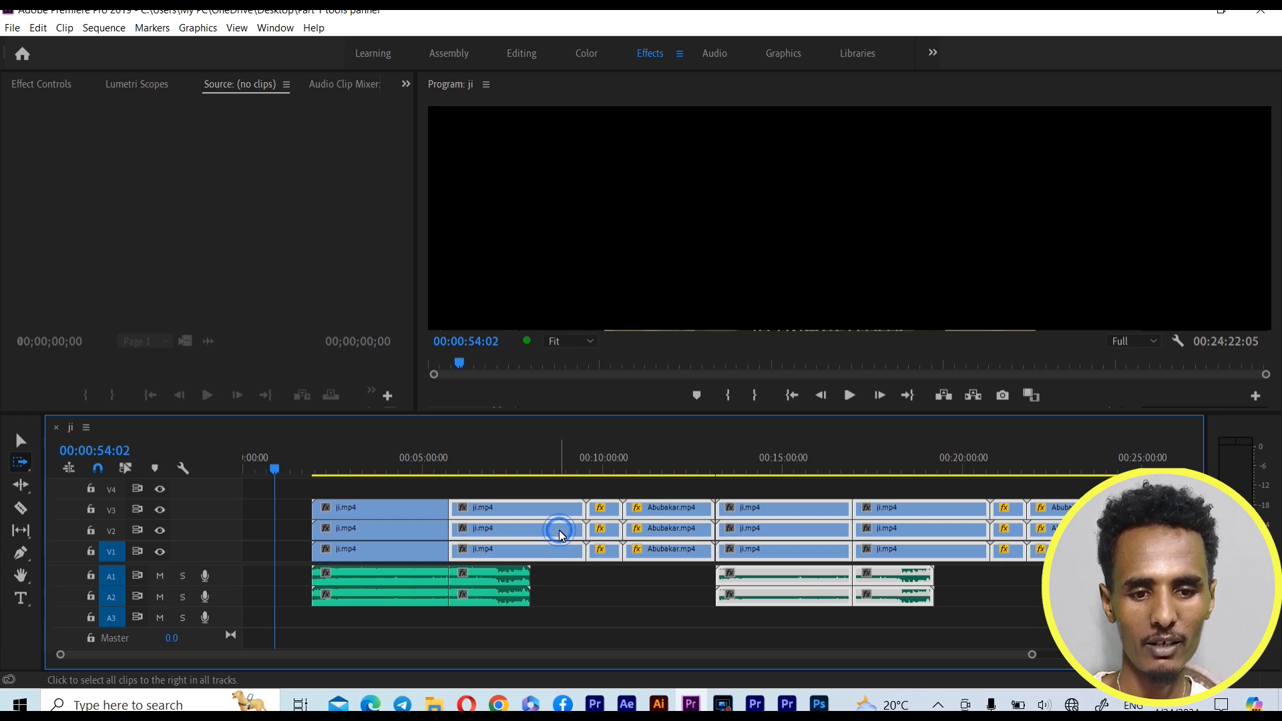
left_click(618, 519)
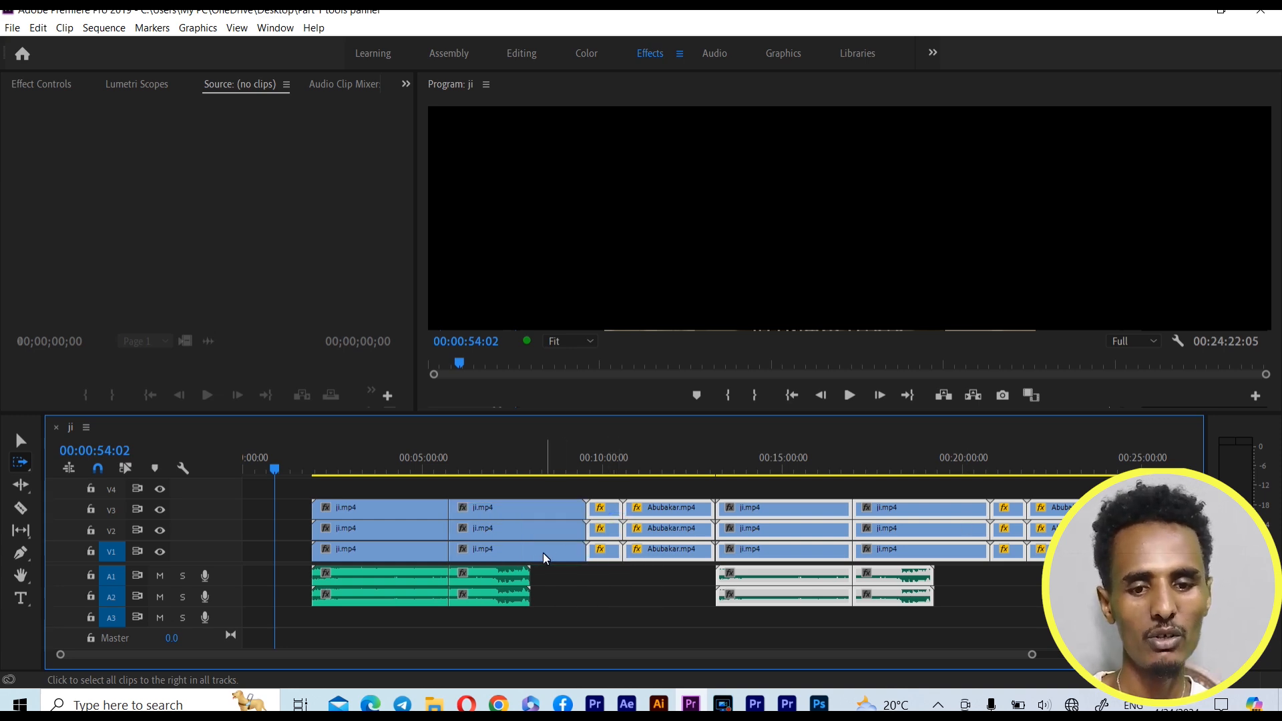
key("ctrl+z")
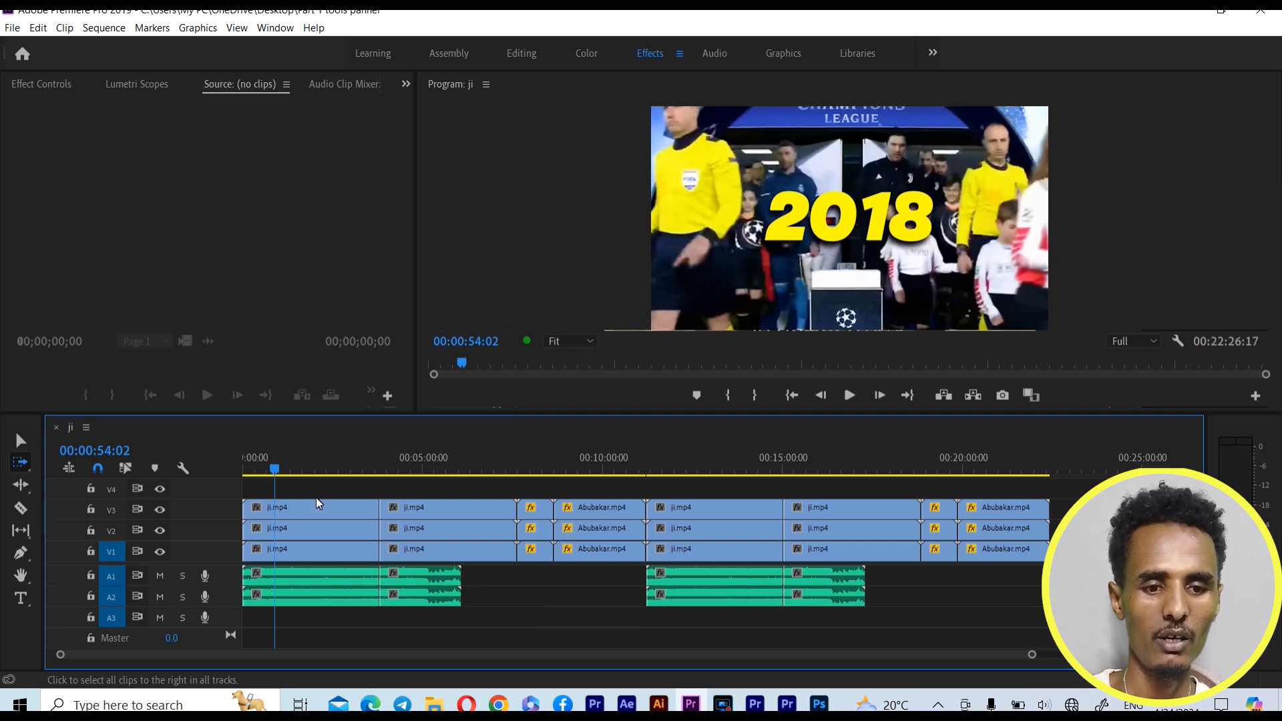
With the Track Select Backward Tool, select all tracks' clips back from the third ji.mp4, from the first Abubakar.mp4, and from the last Abubakar.mp4
left_click(27, 466)
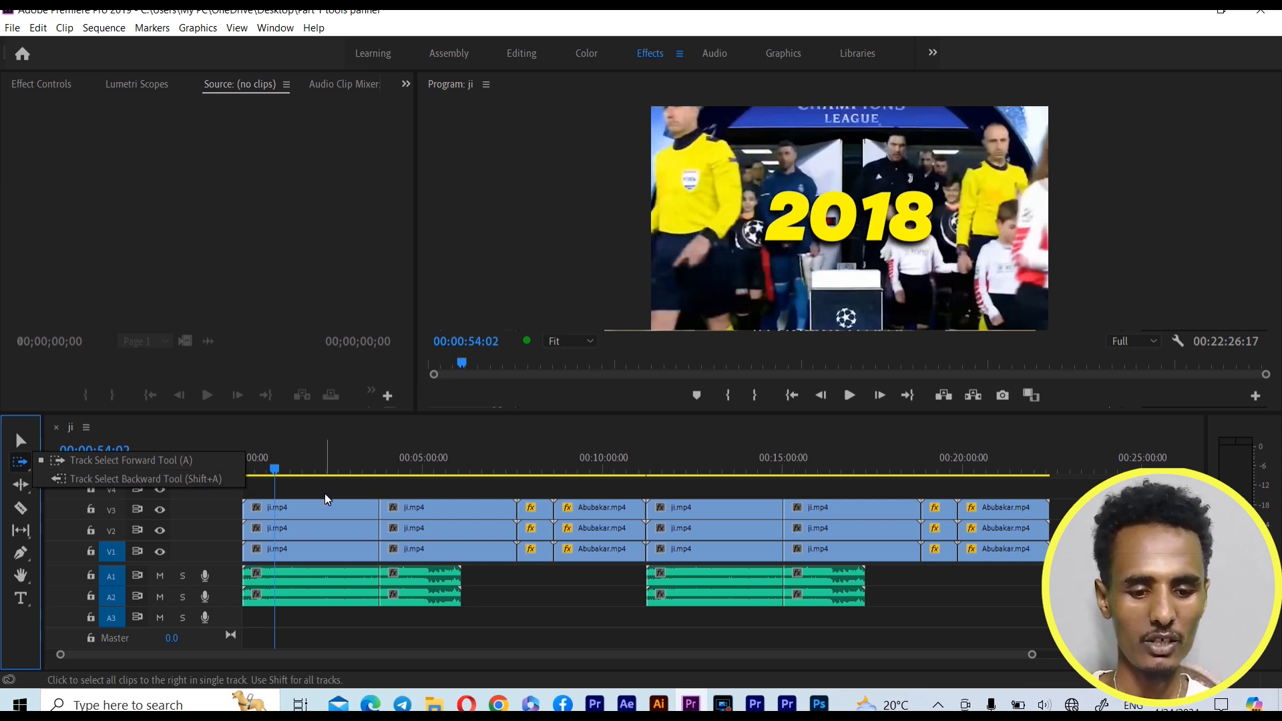
key("shift+a")
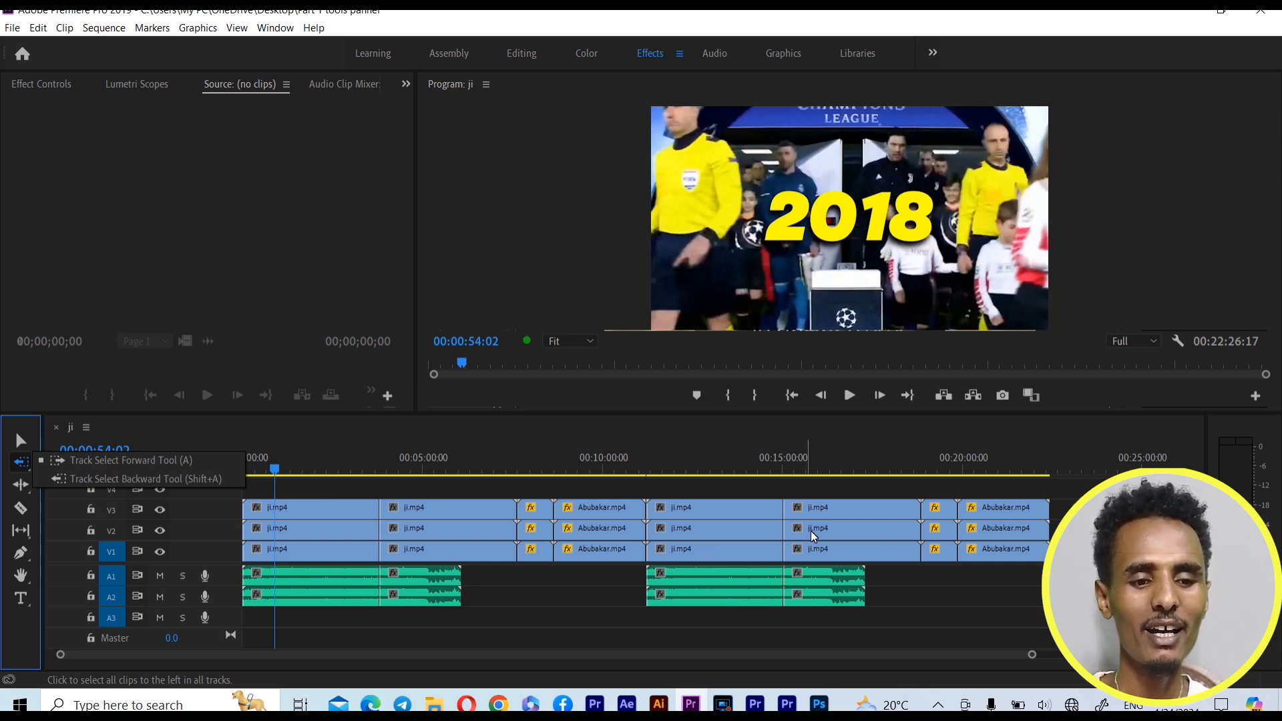
left_click(709, 544)
left_click(709, 544)
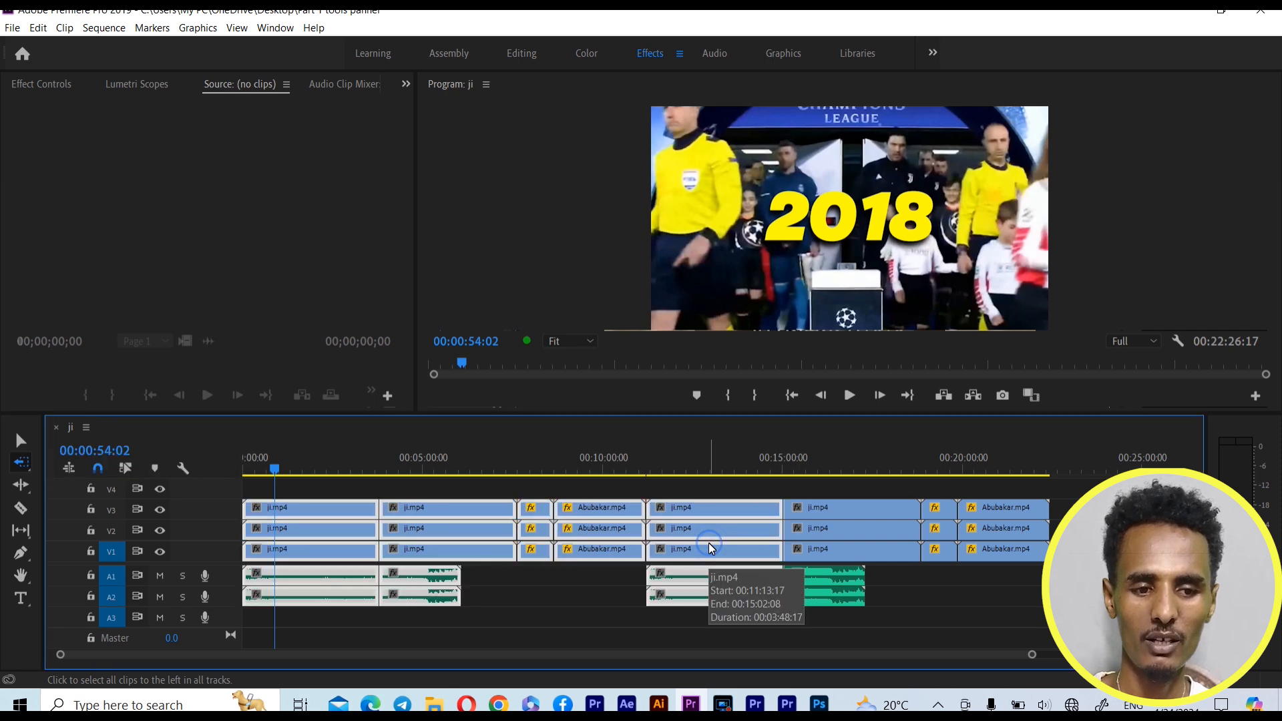
left_click(571, 527)
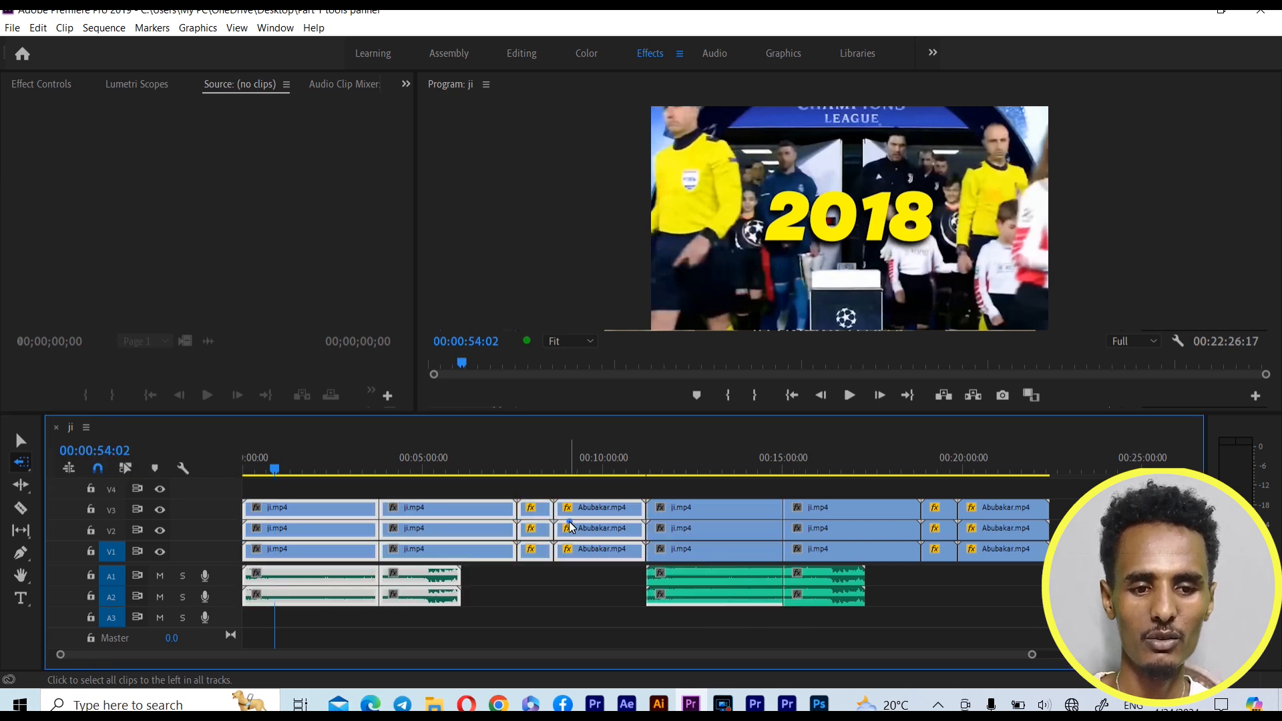
left_click(1009, 528)
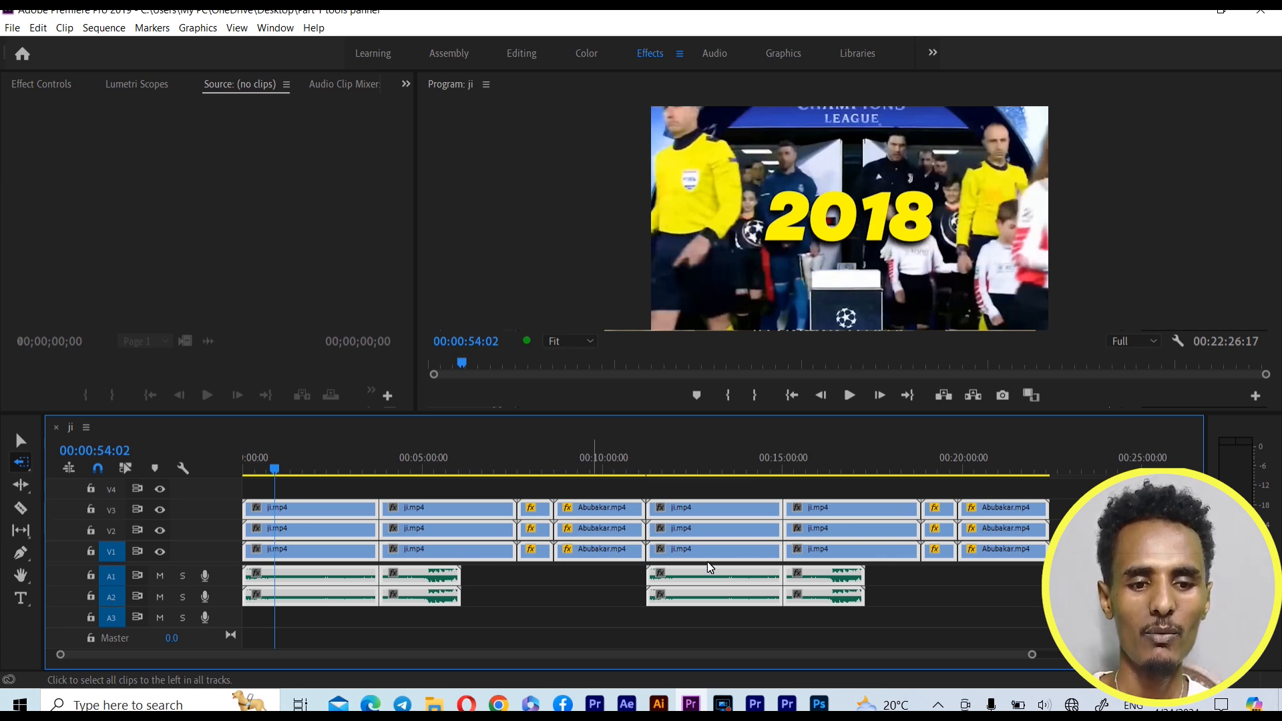
Select clips backward on a single track: V1 from the fourth ji.mp4, V1 from the last Abubakar.mp4, all of V2, and all of A1
left_click(826, 554)
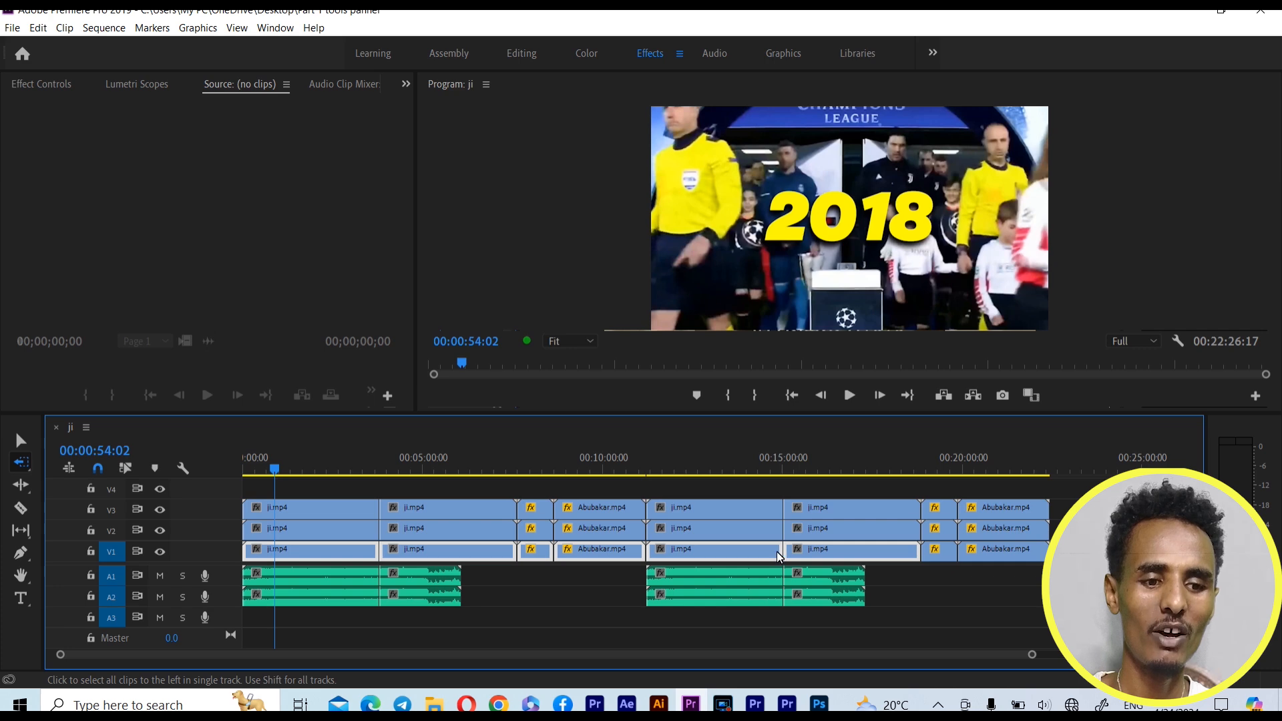
left_click(1007, 555)
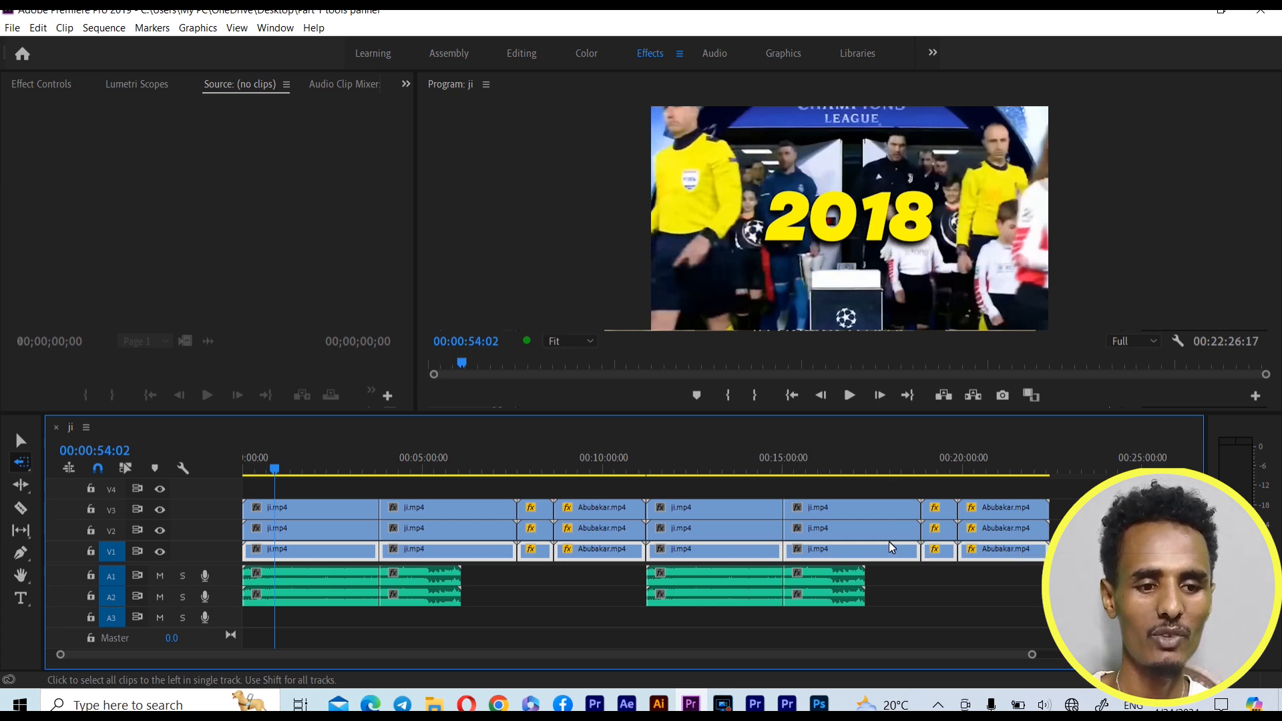
left_click(999, 536)
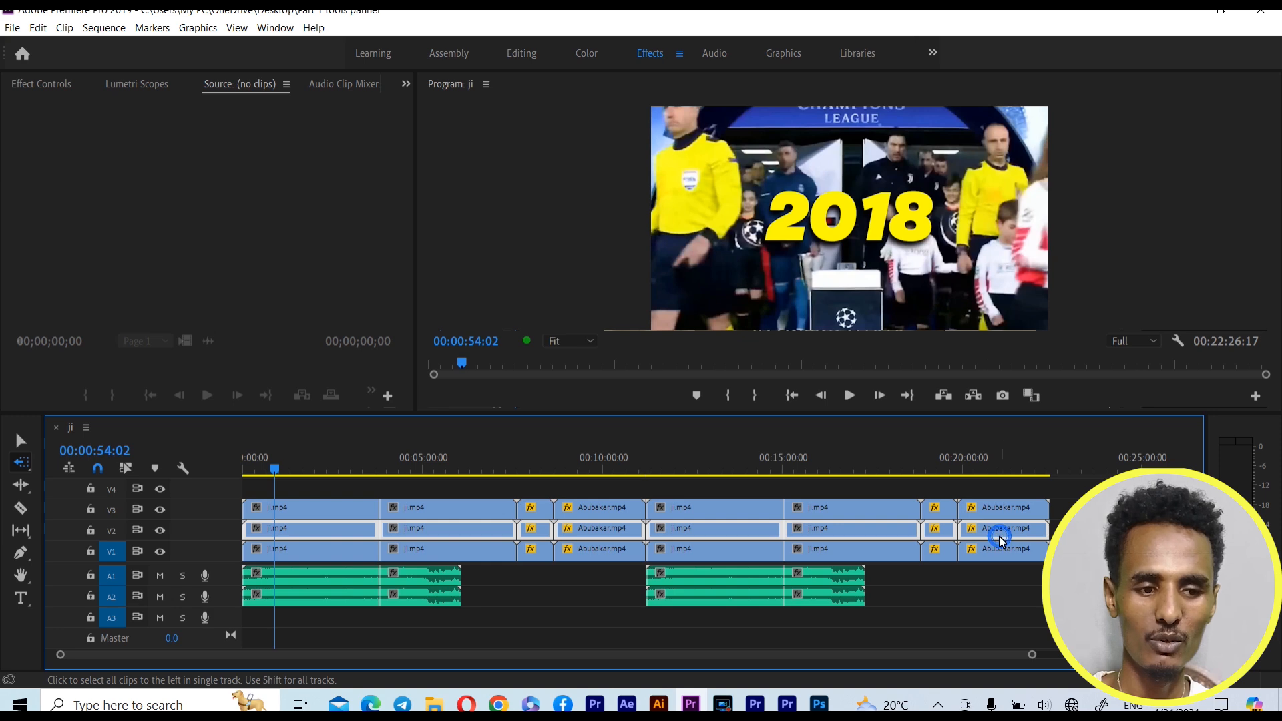
left_click(854, 581)
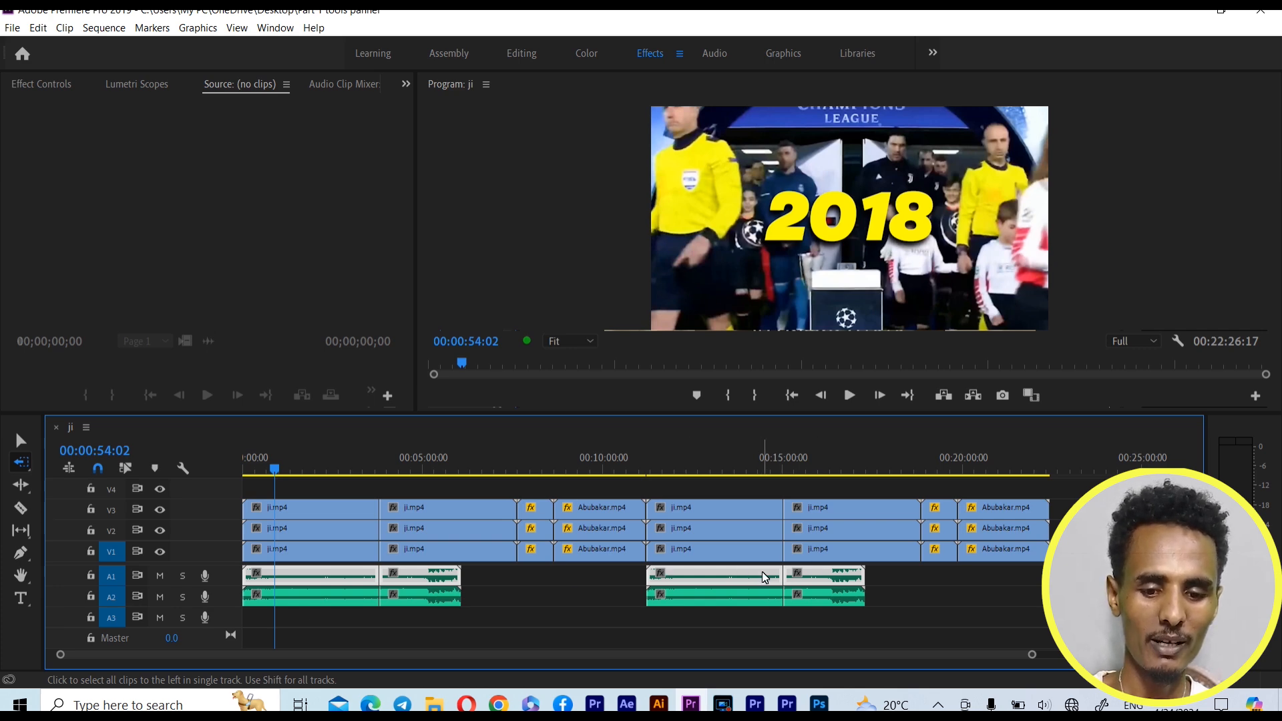
Switch to the Track Select Forward Tool and select all clips from the first ji.mp4 onward, replacing this with only the V2 clips
left_click(22, 466)
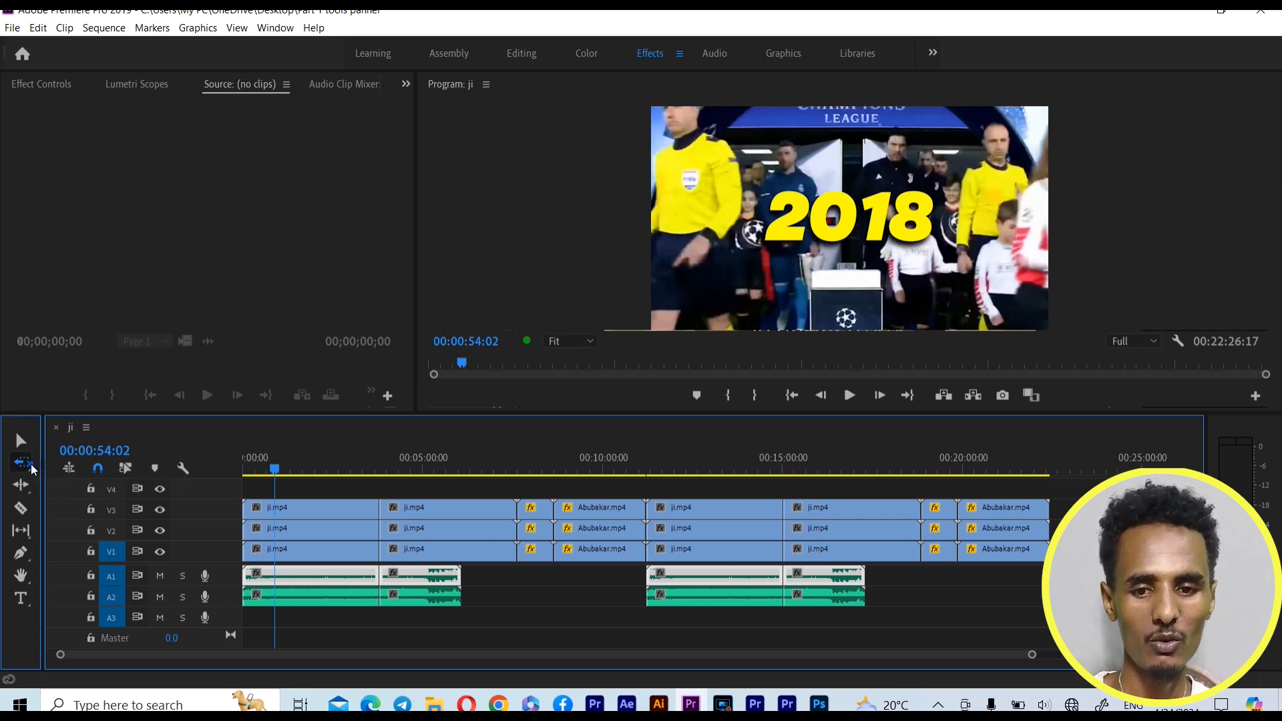
left_click(65, 464)
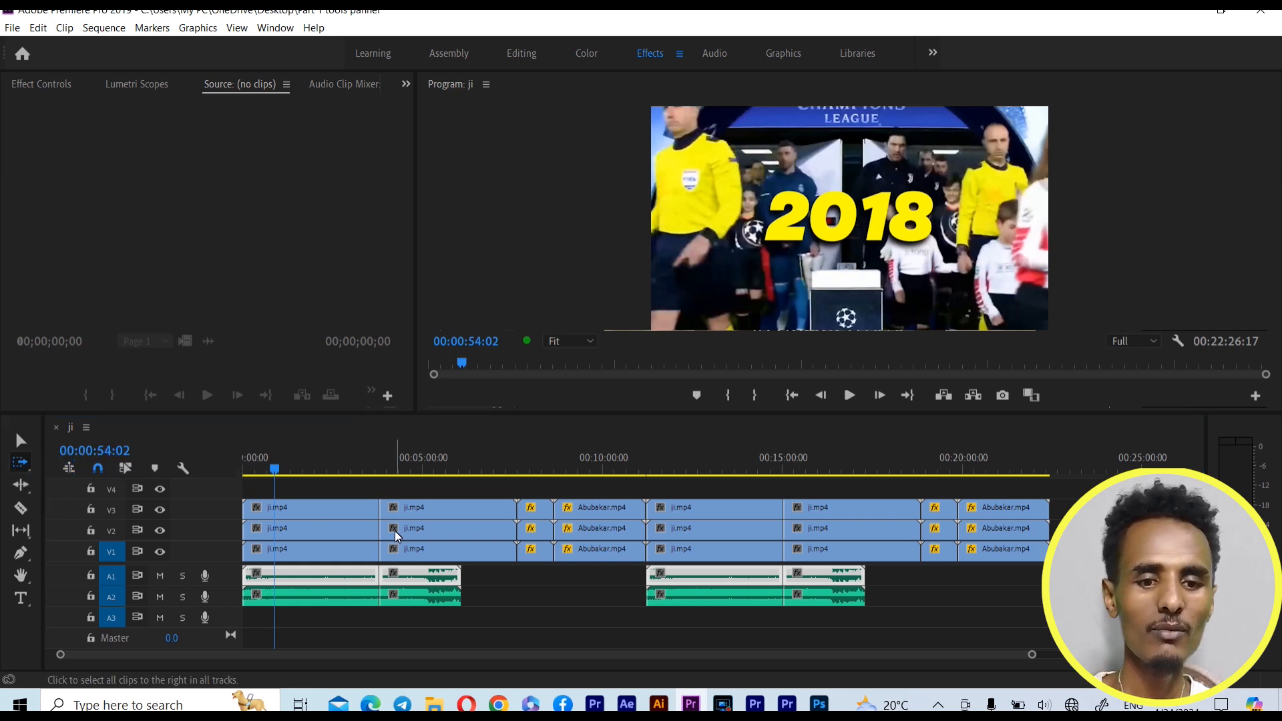
left_click(344, 528)
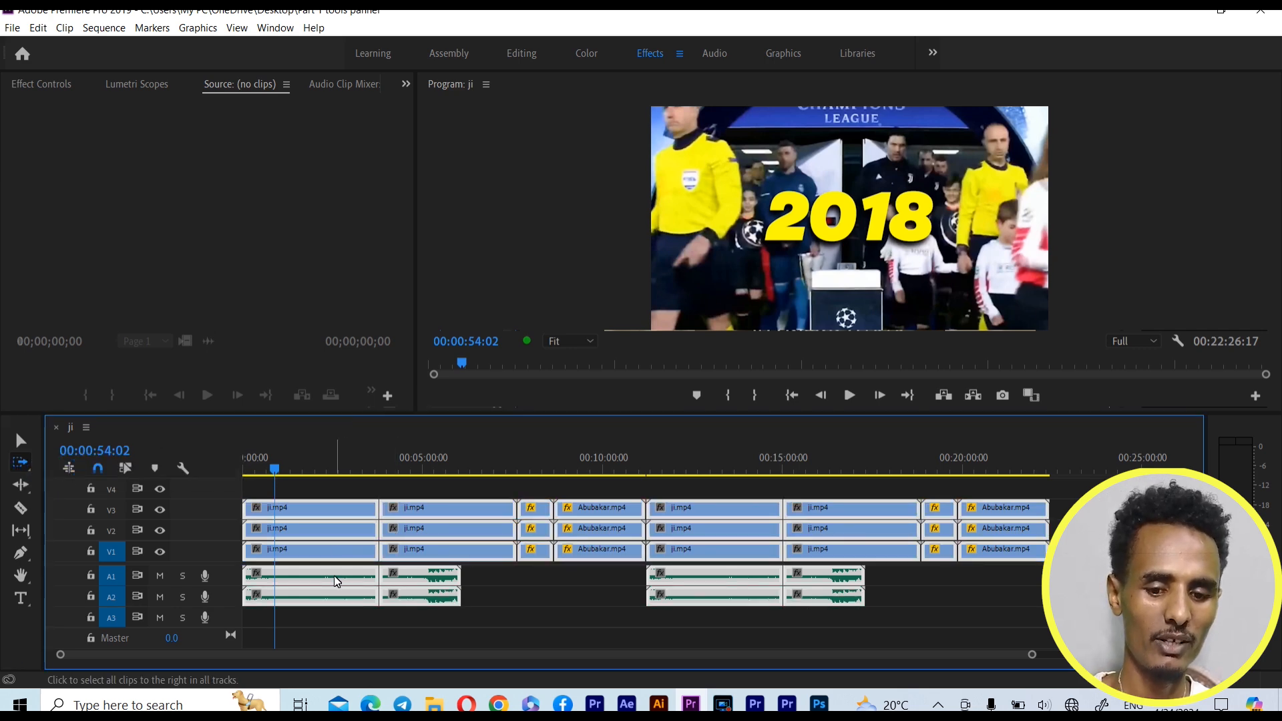
left_click(321, 531, "shift")
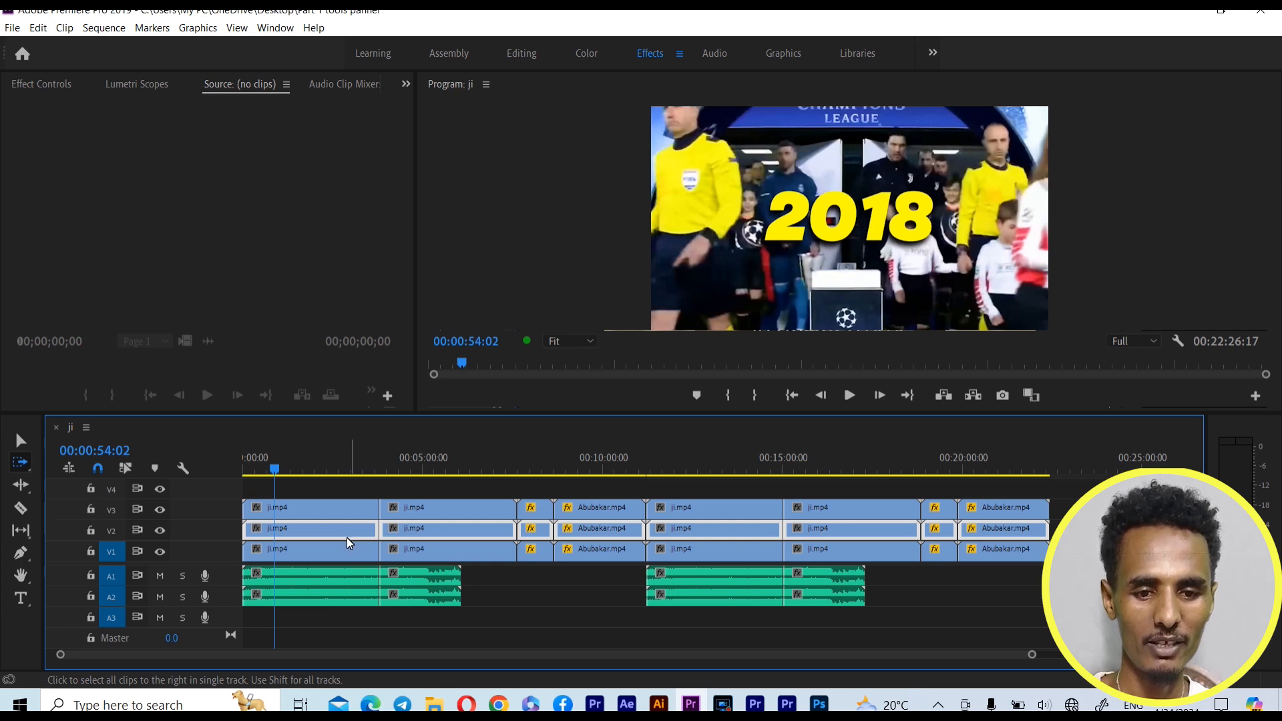
Return to the Selection Tool and activate the Ripple Edit Tool
left_click(21, 476)
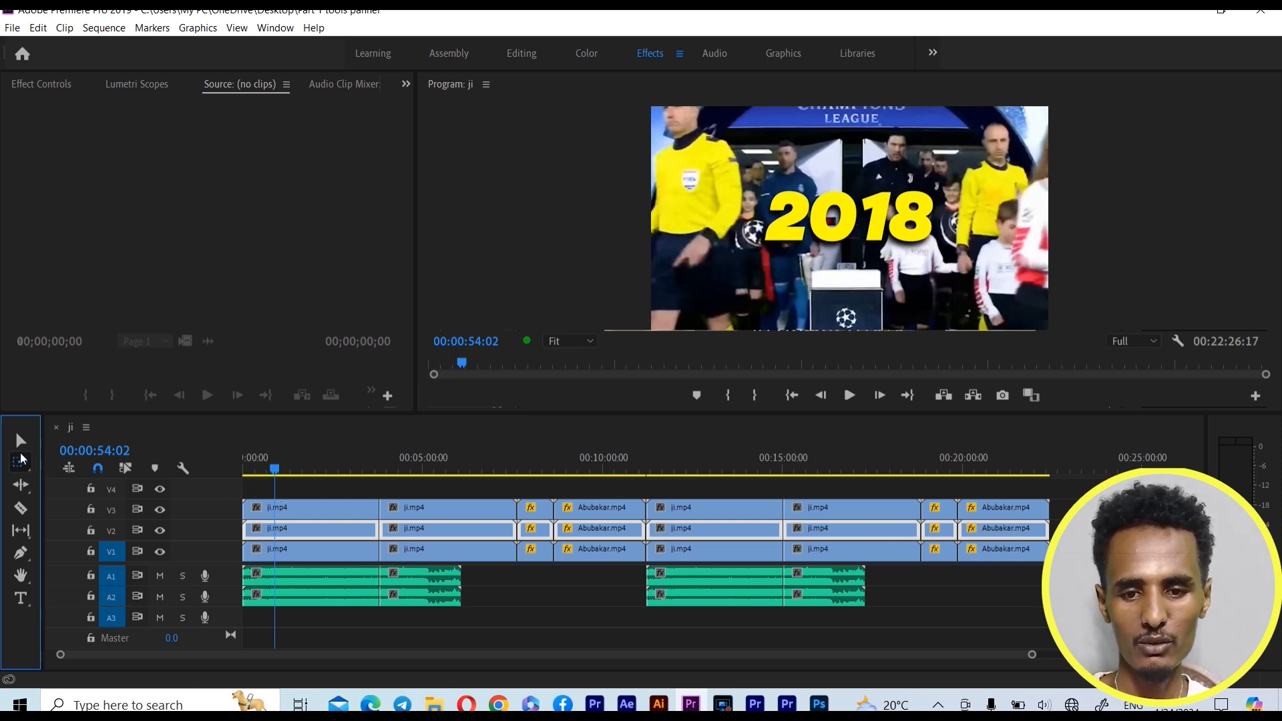
left_click(24, 446)
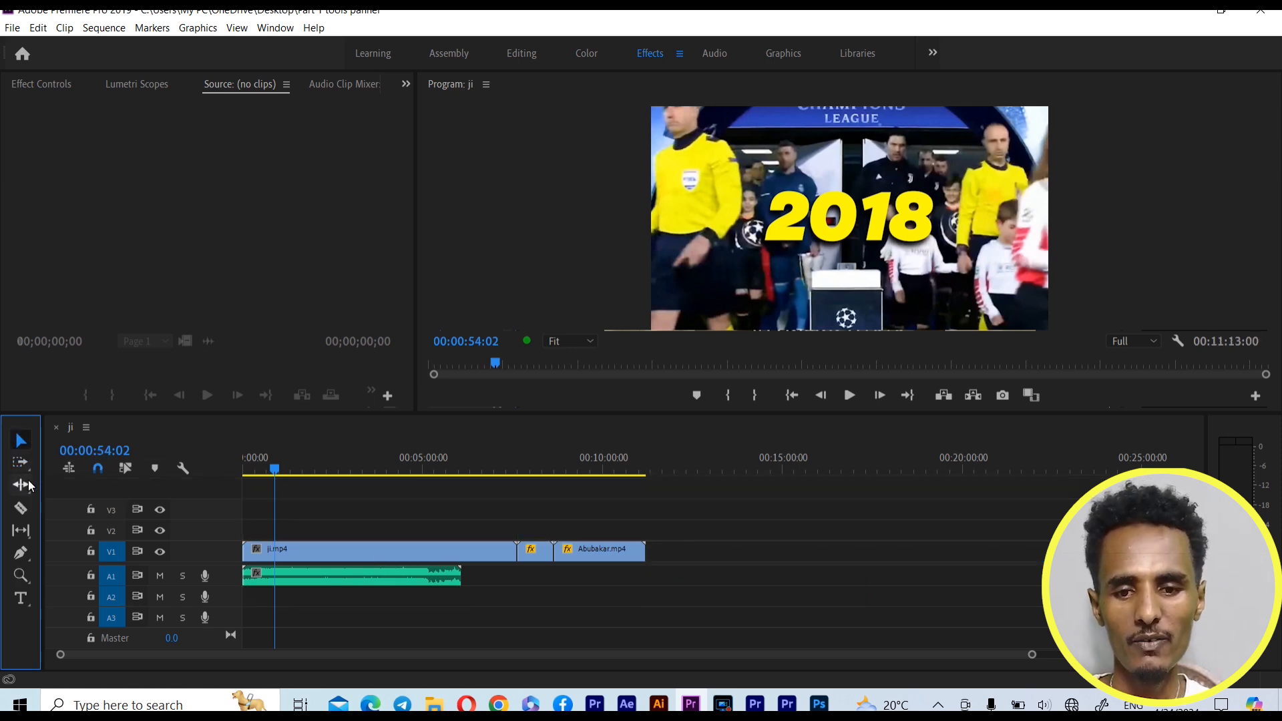
left_click(29, 485)
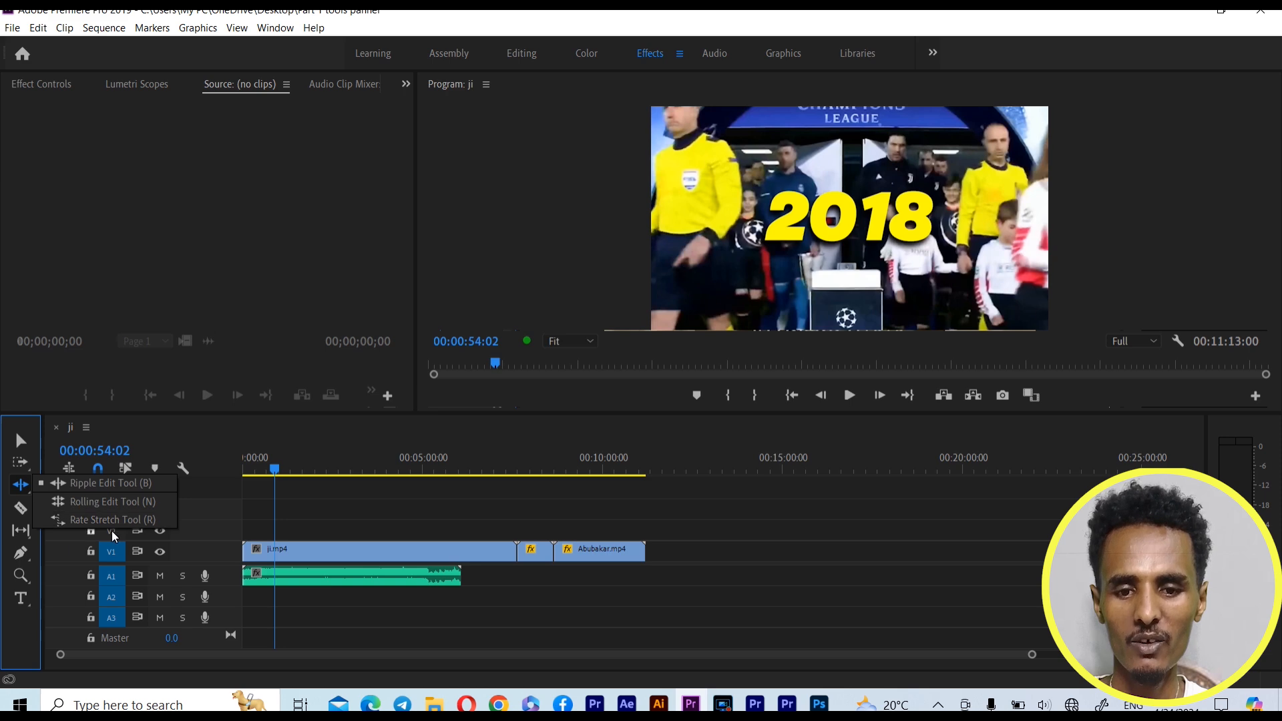
left_click(120, 489)
Move the playhead to 00:06:17:04 and trim the end of ji.mp4 on V1 to it with the Selection Tool
left_click_drag(278, 467, 475, 471)
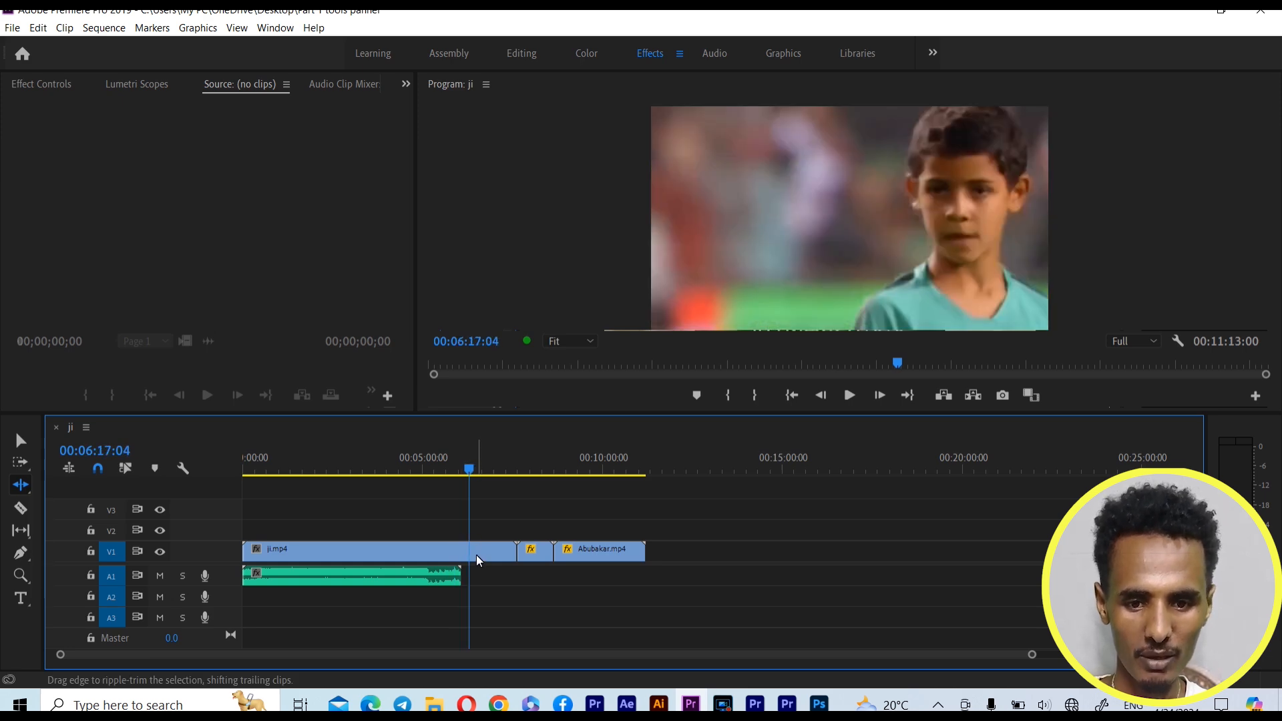
left_click(20, 440)
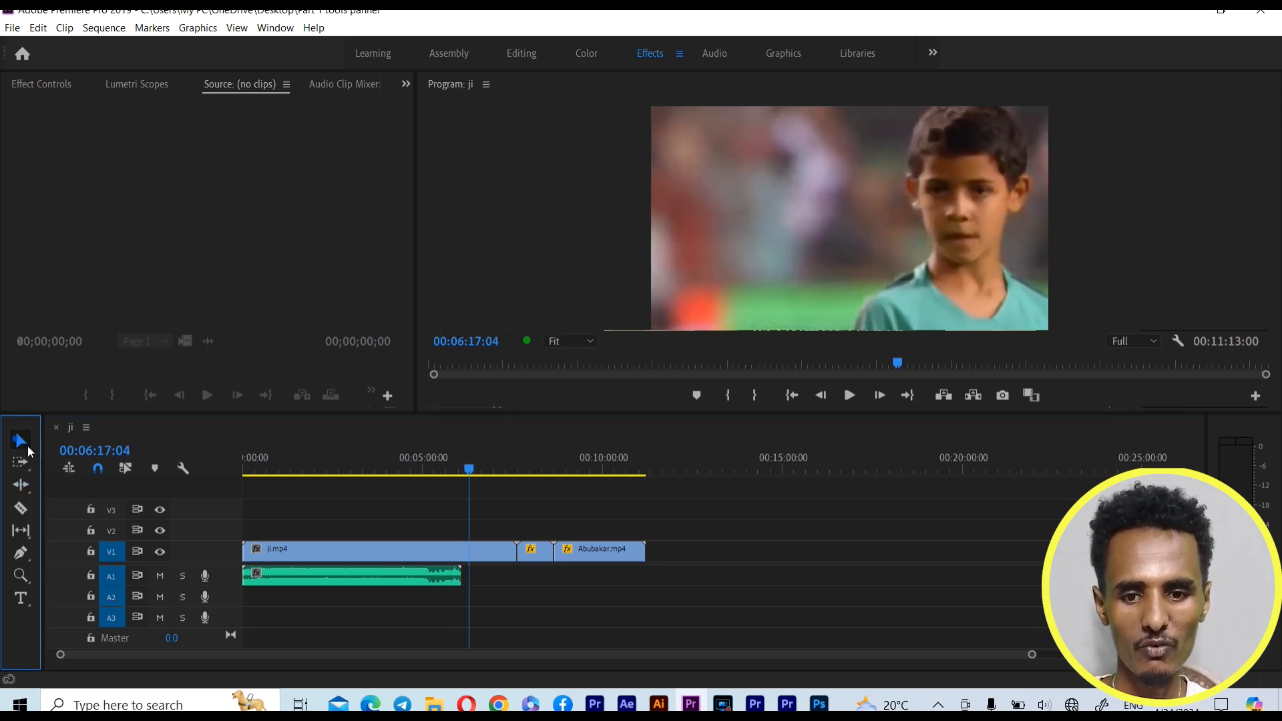
left_click_drag(519, 553, 469, 549)
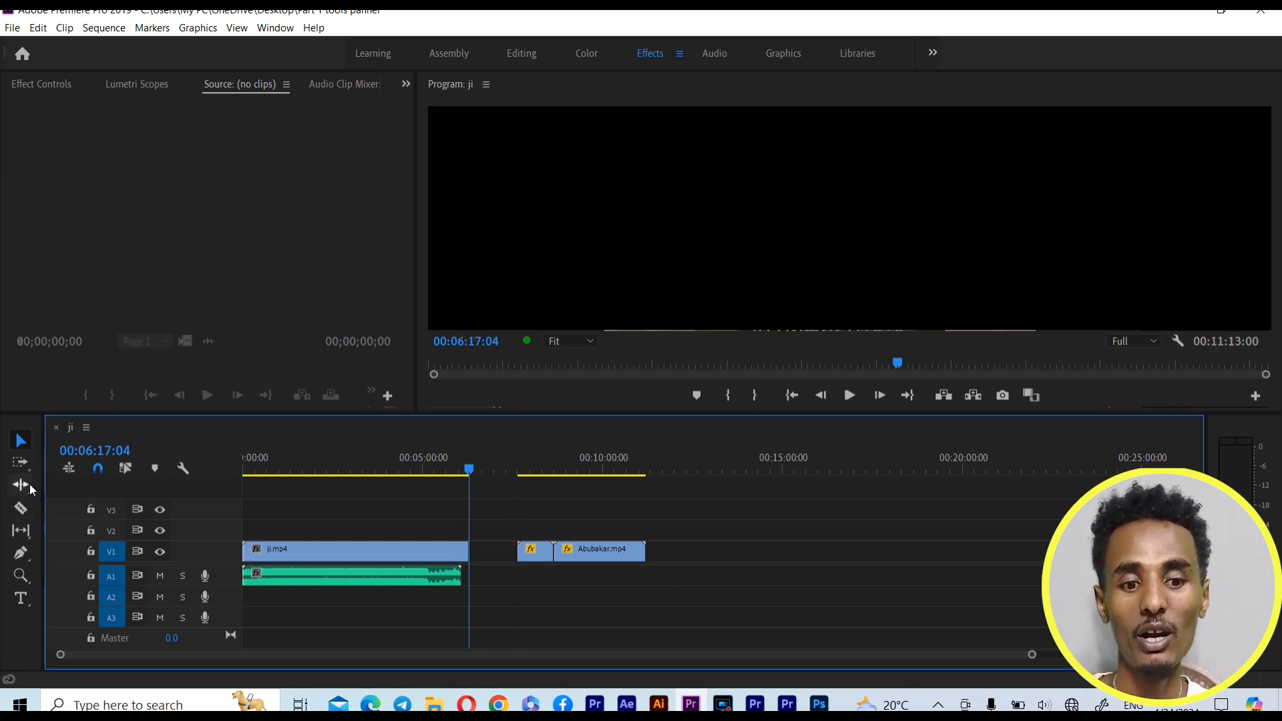
Try ripple-deleting the gap between ji.mp4 and ocea.mp4 on V1, undo it, and select the gap again
left_click(485, 553)
right_click(487, 554)
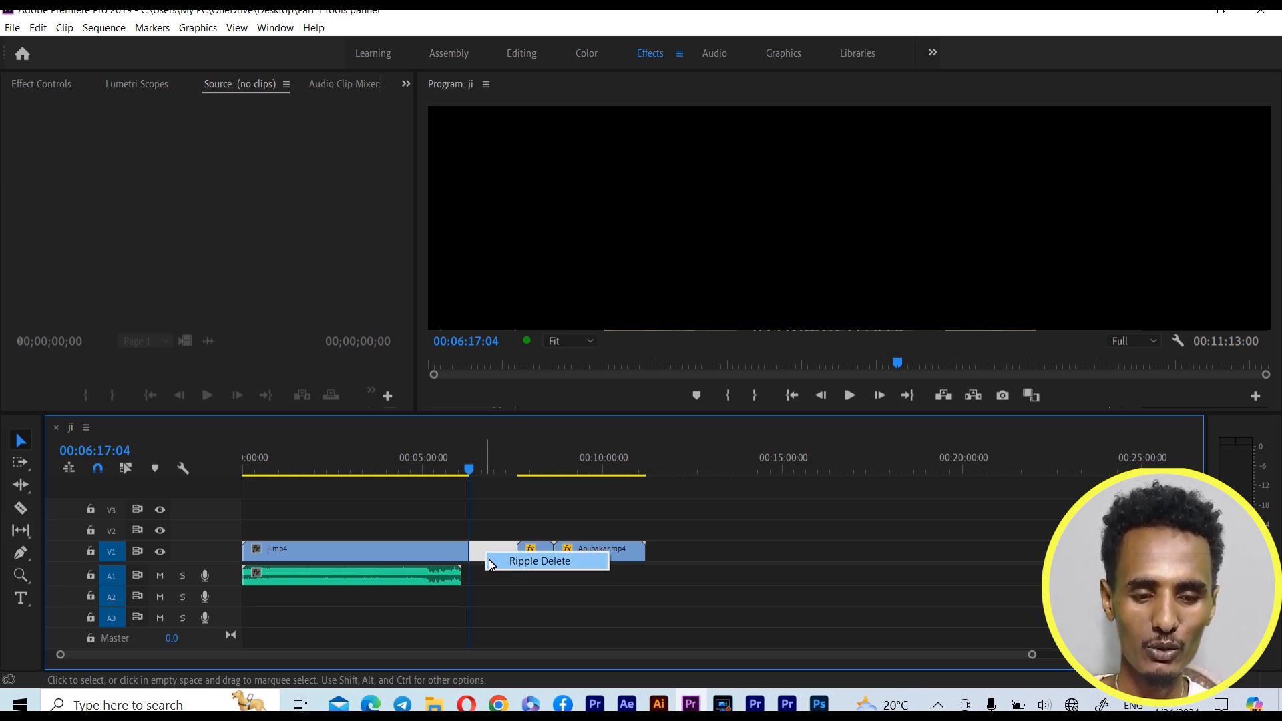
left_click(491, 565)
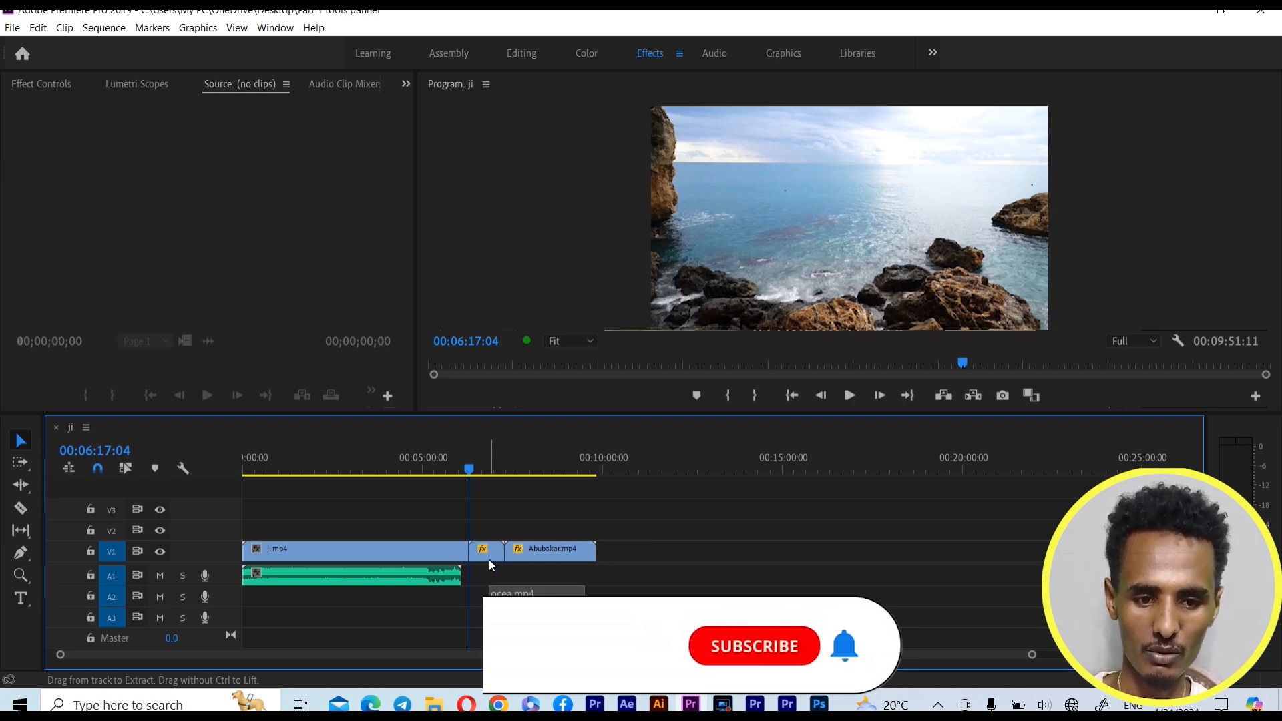
key("ctrl+z")
left_click(488, 559)
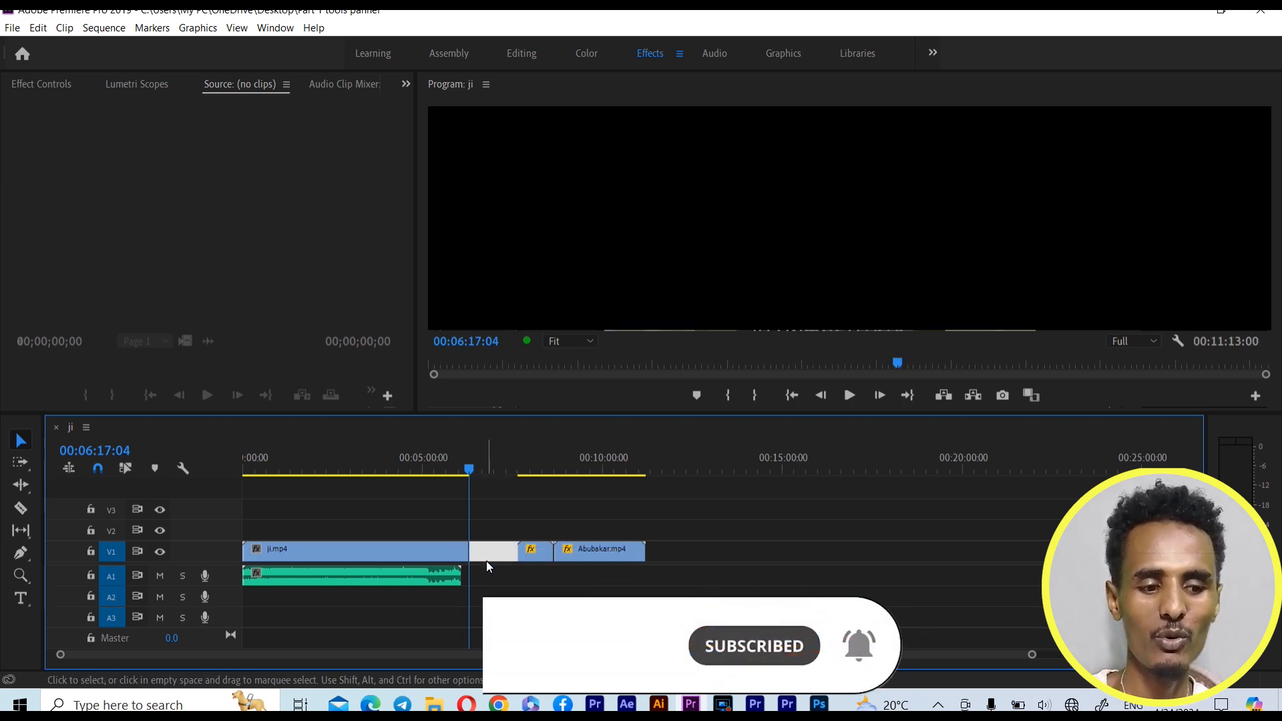
Try deleting the selected gap after ji.mp4 on V1, and undo both the gap deletion and the clip trim
key("Delete")
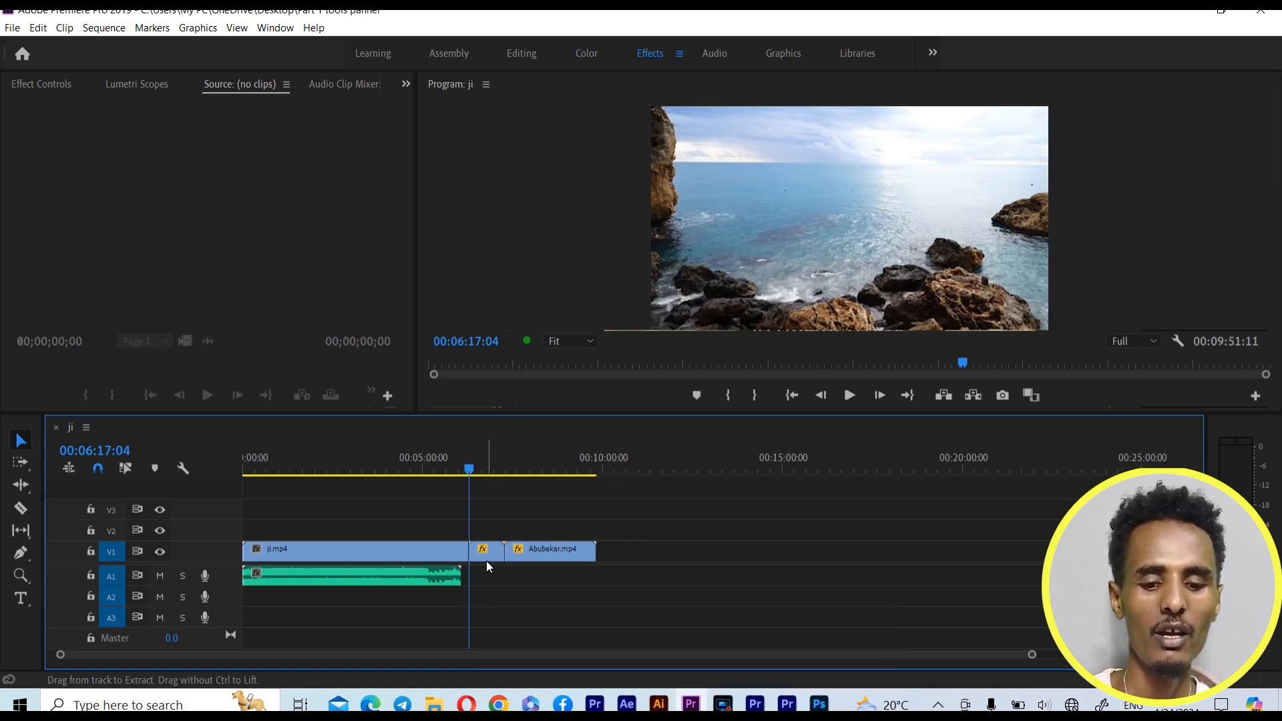
key("ctrl+z")
key("ctrl+z")
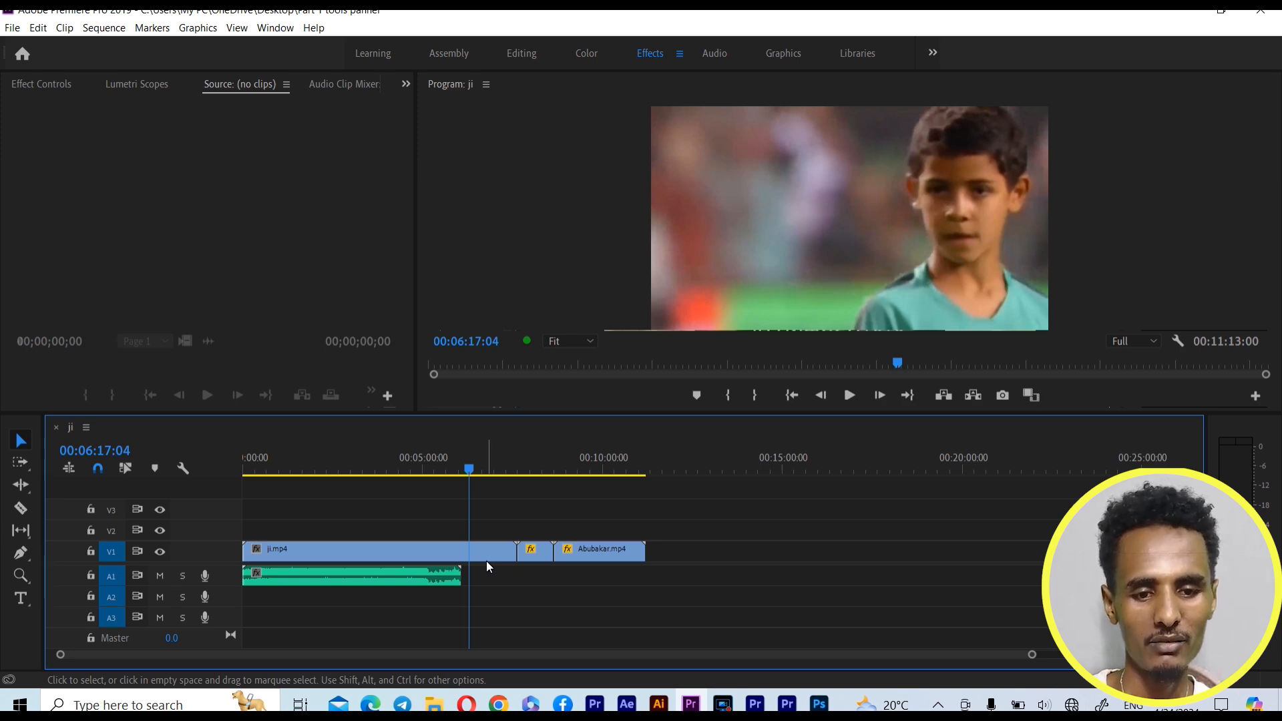
Try splitting ji.mp4 on V1 at the playhead with the Razor Tool, clearing the second piece, and deleting the gap it leaves
left_click(20, 510)
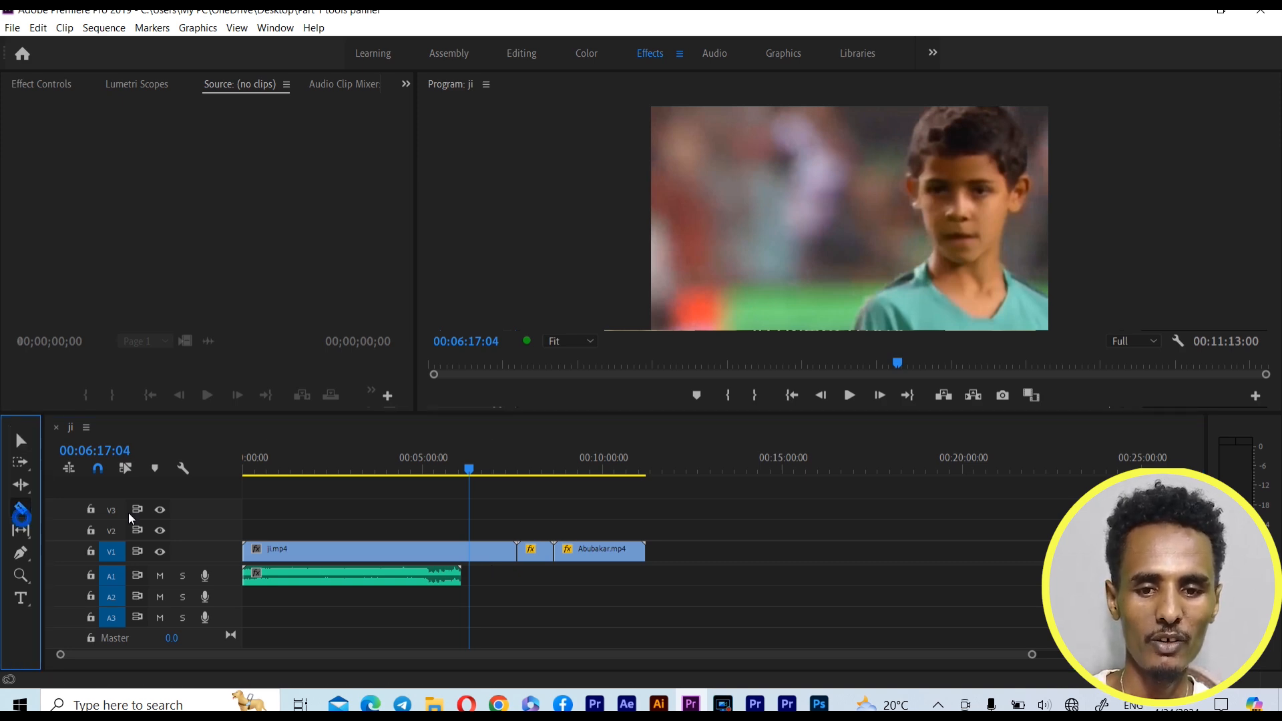
left_click(469, 552)
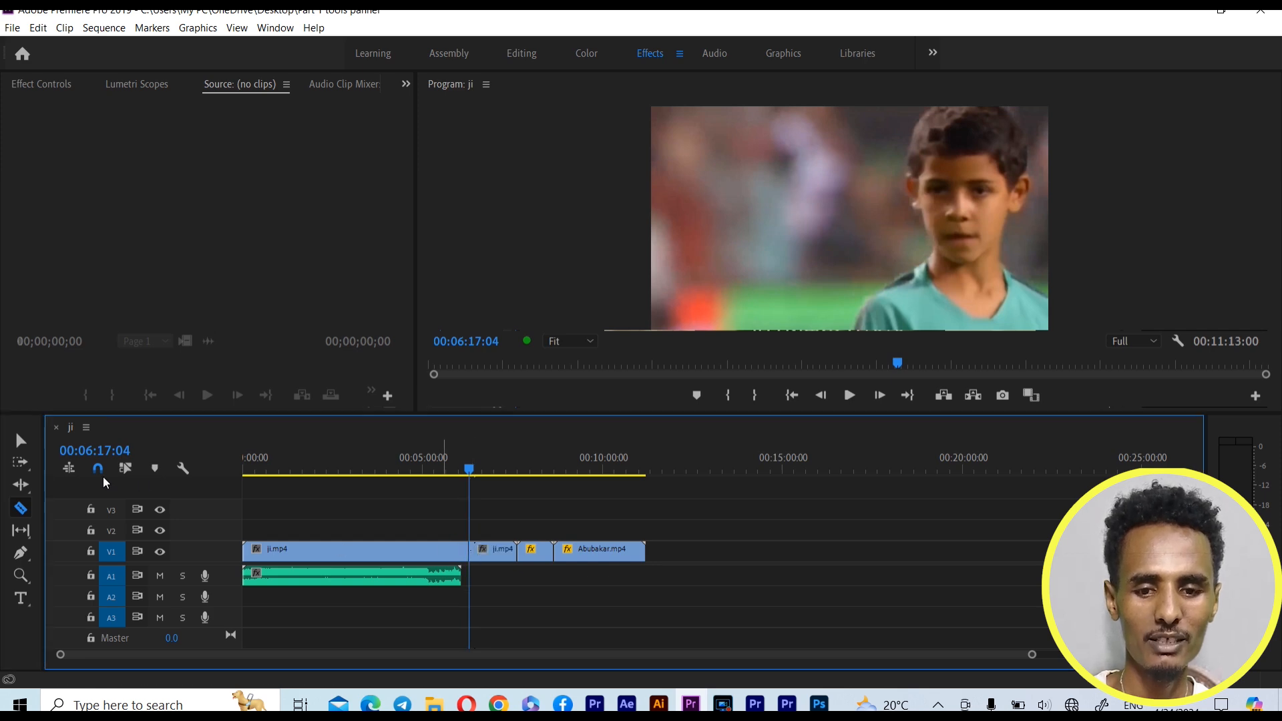
left_click(21, 440)
left_click_drag(490, 522, 489, 559)
right_click(489, 559)
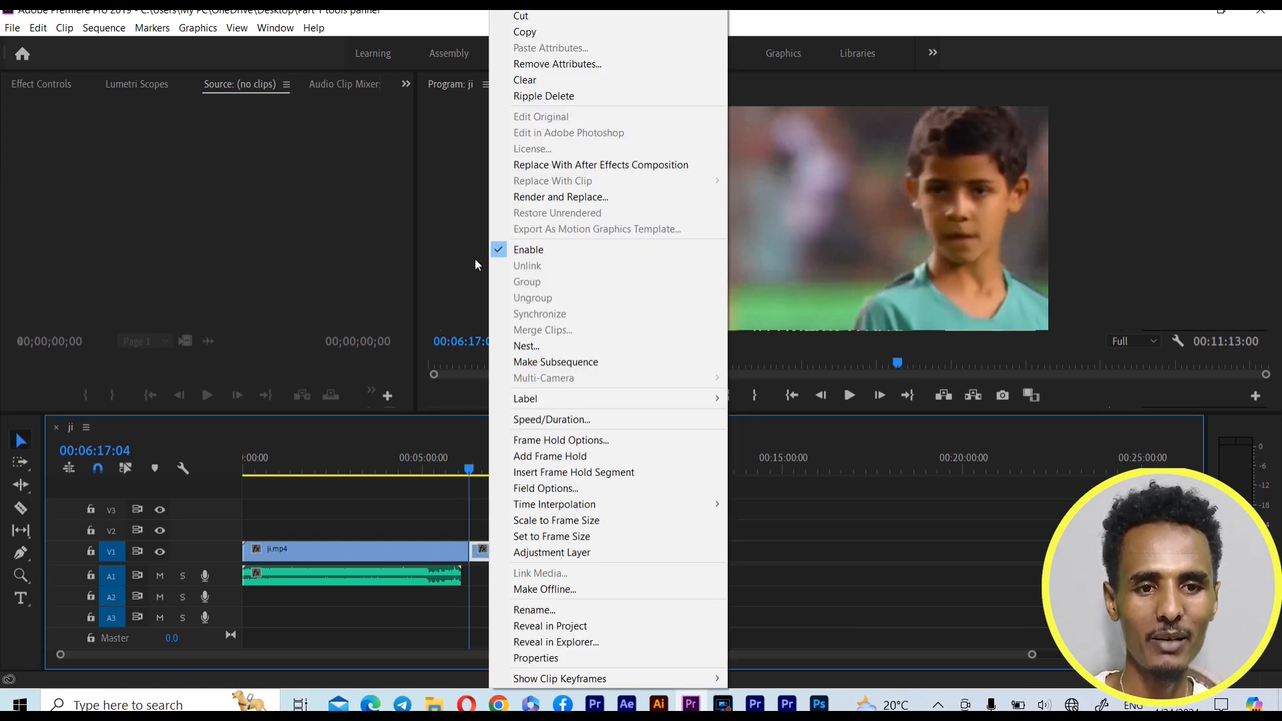
left_click(524, 79)
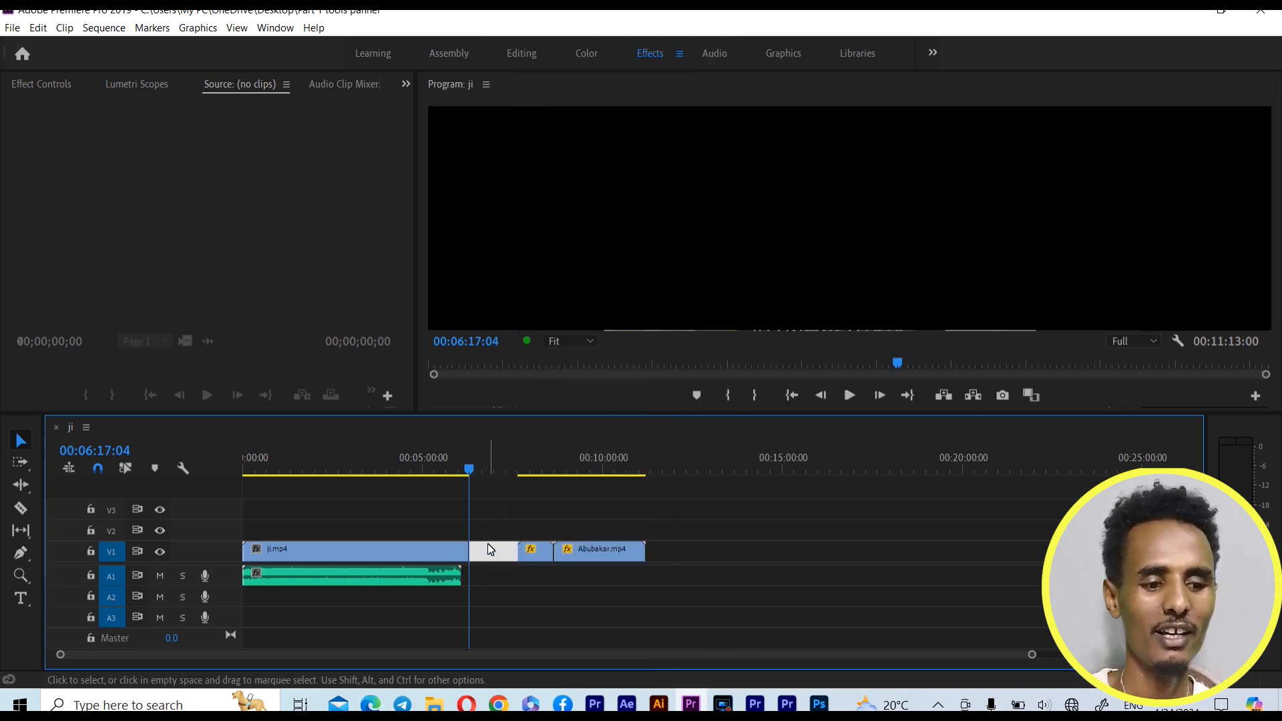
key("Delete")
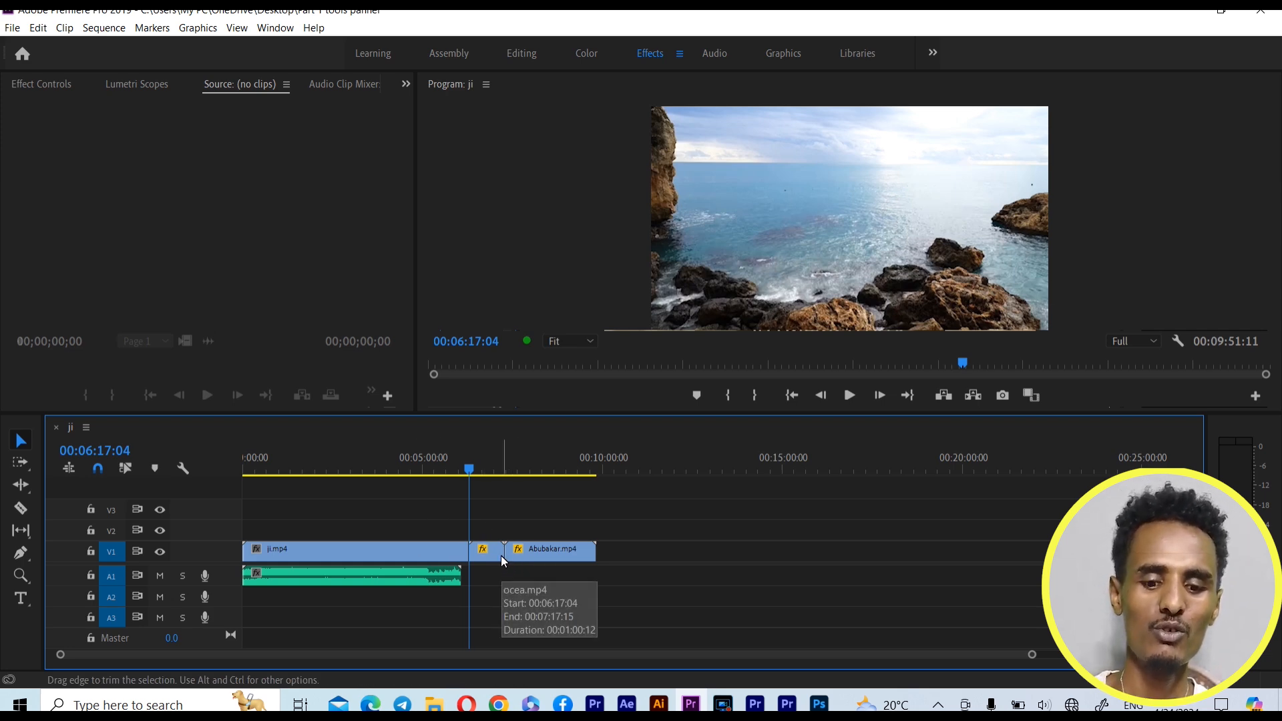
Undo the gap deletion, the clearing of the second piece, and the razor cut on ji.mp4
key("ctrl+z")
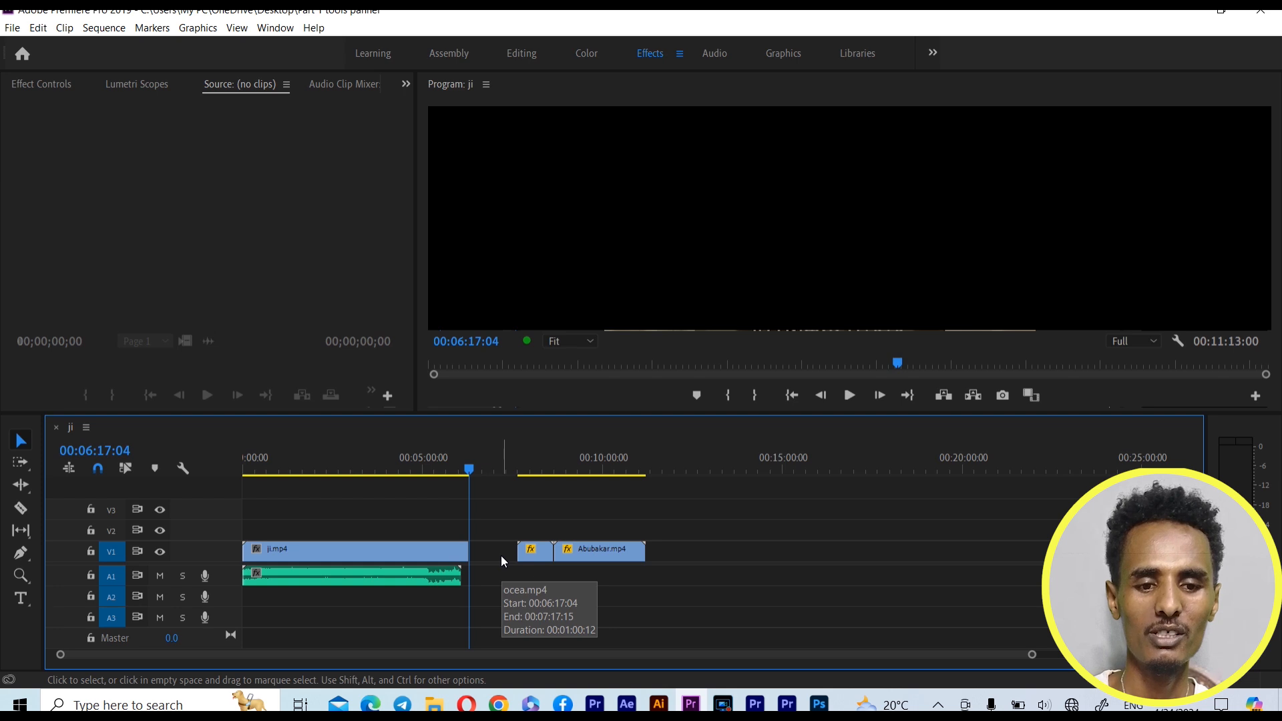
key("ctrl+z")
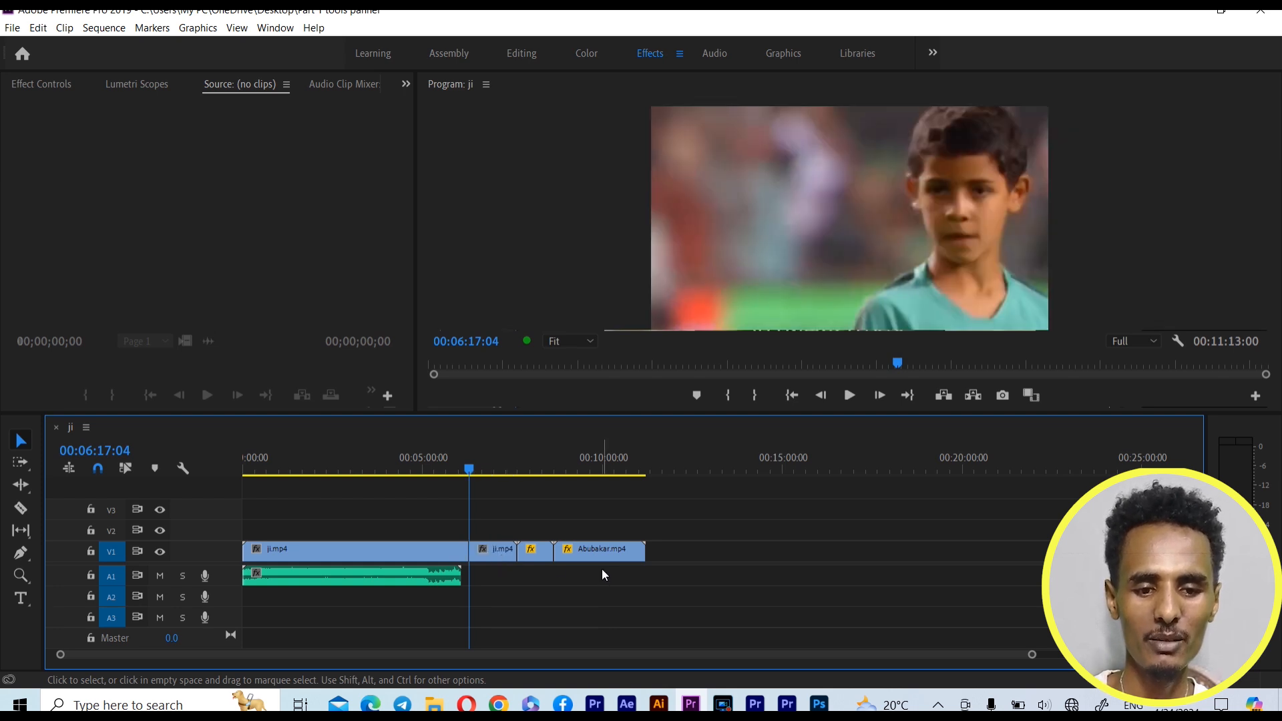
key("ctrl+z")
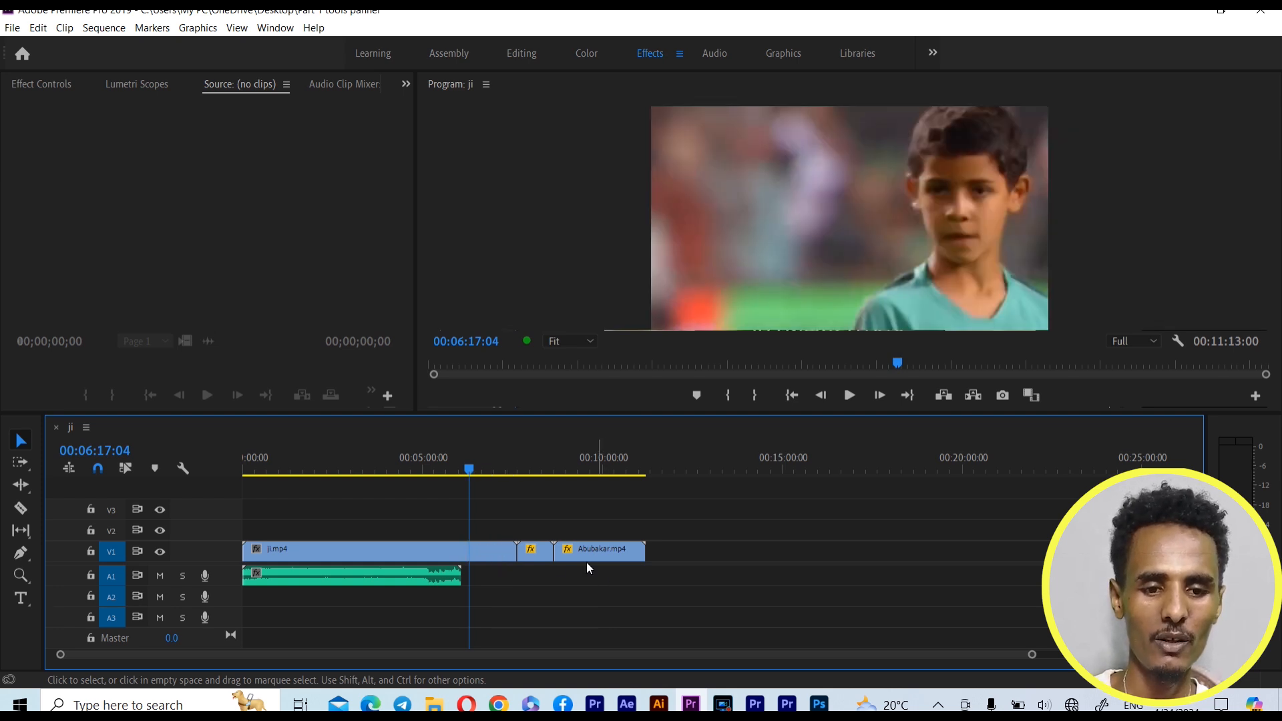
Activate the Ripple Edit Tool and ripple-trim the end of ji.mp4 on V1 to the playhead at 00:06:17:04, undoing a first attempt
left_click(25, 488)
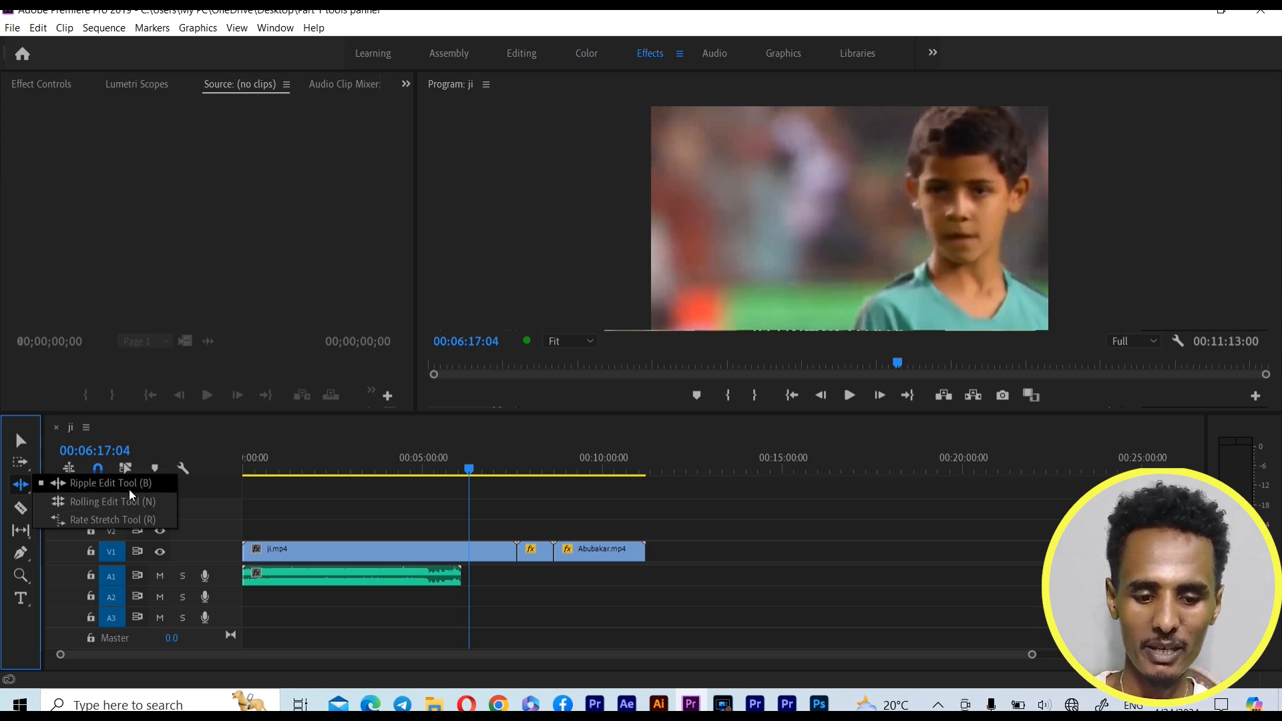
left_click(130, 487)
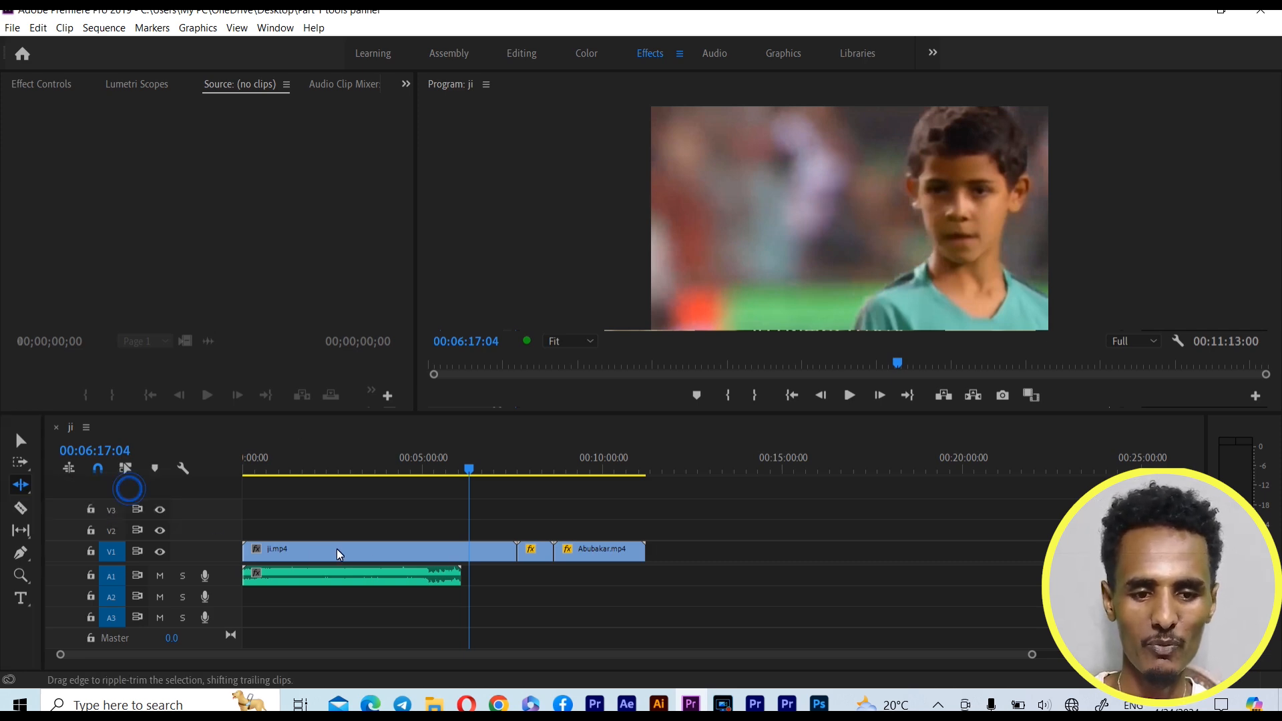
left_click(38, 167)
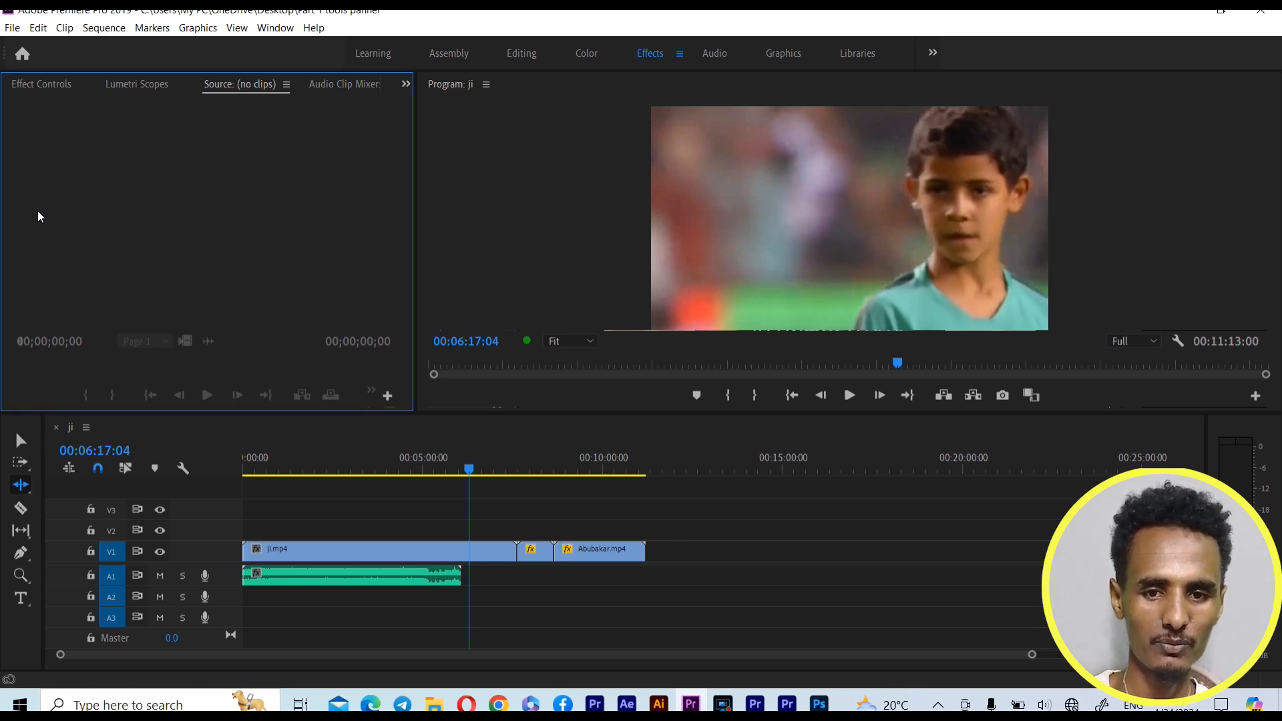
left_click(515, 554)
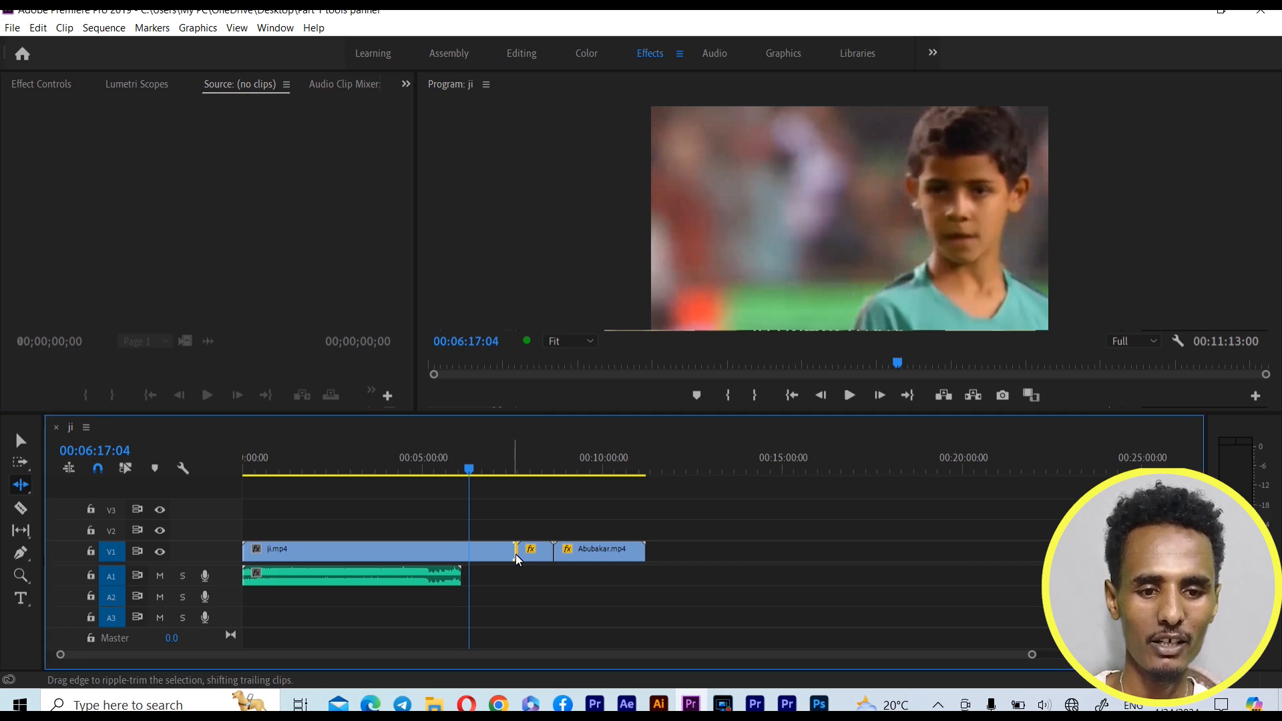
left_click_drag(474, 555, 473, 555)
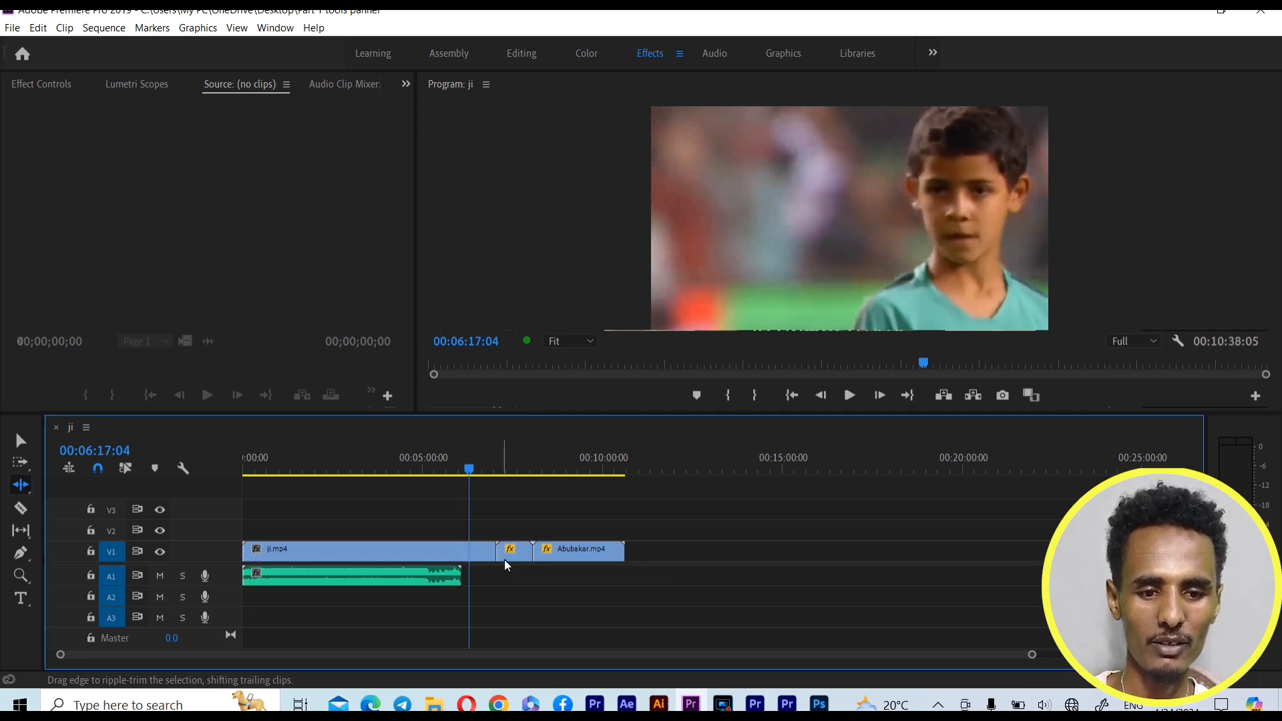
key("ctrl+z")
left_click_drag(497, 561, 469, 555)
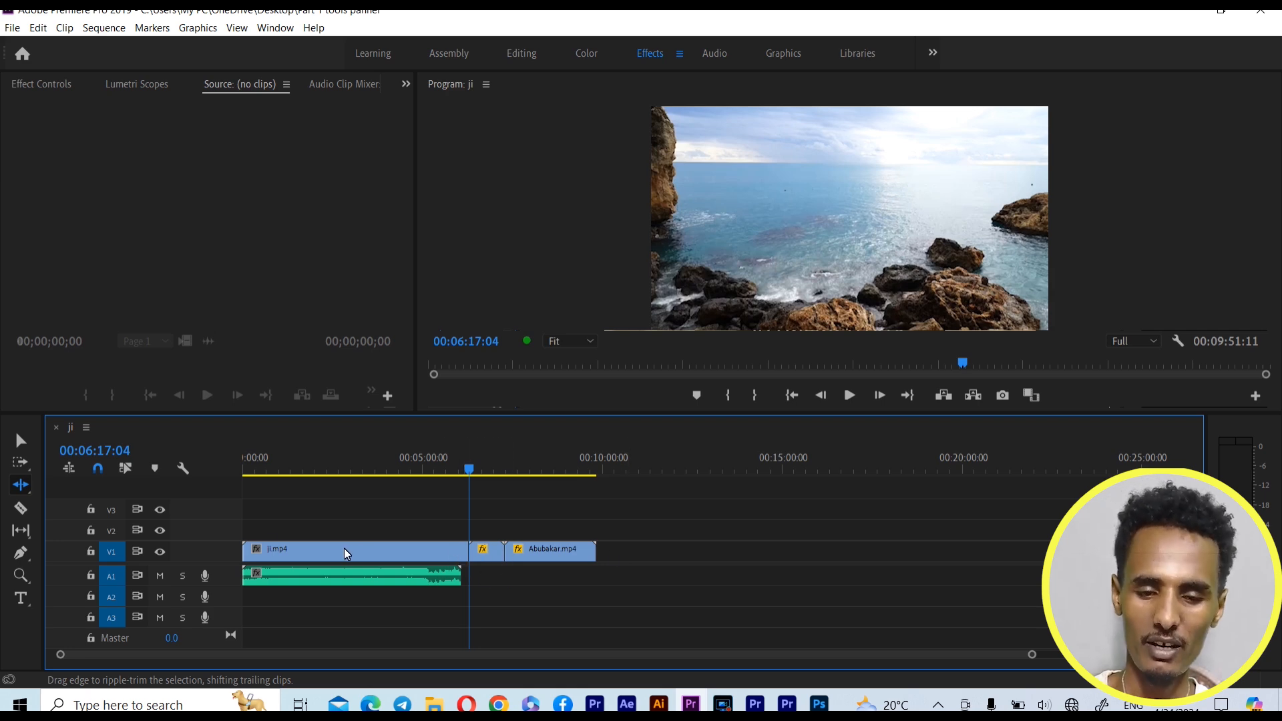
Ripple-extend the end of ji.mp4 on V1 back to its full length with the Ripple Edit Tool
left_click(22, 491)
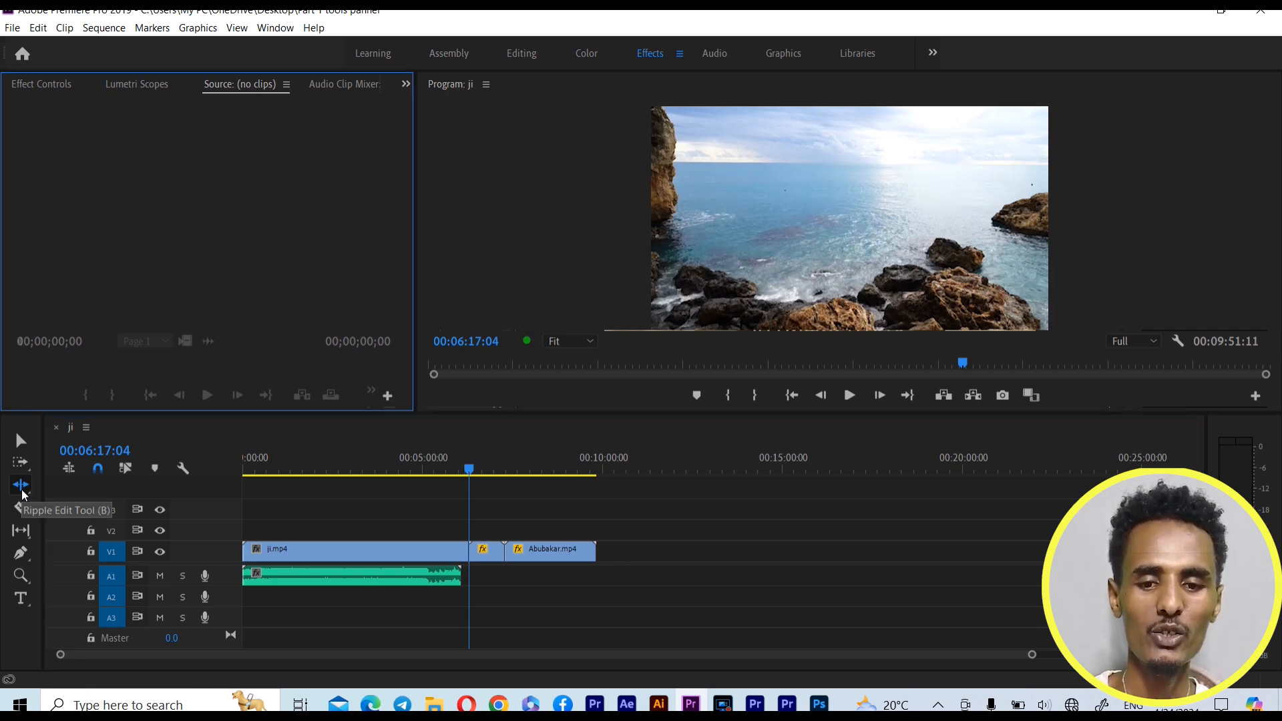
key("XF86MonBrightnessDown")
key("XF86MonBrightnessDown")
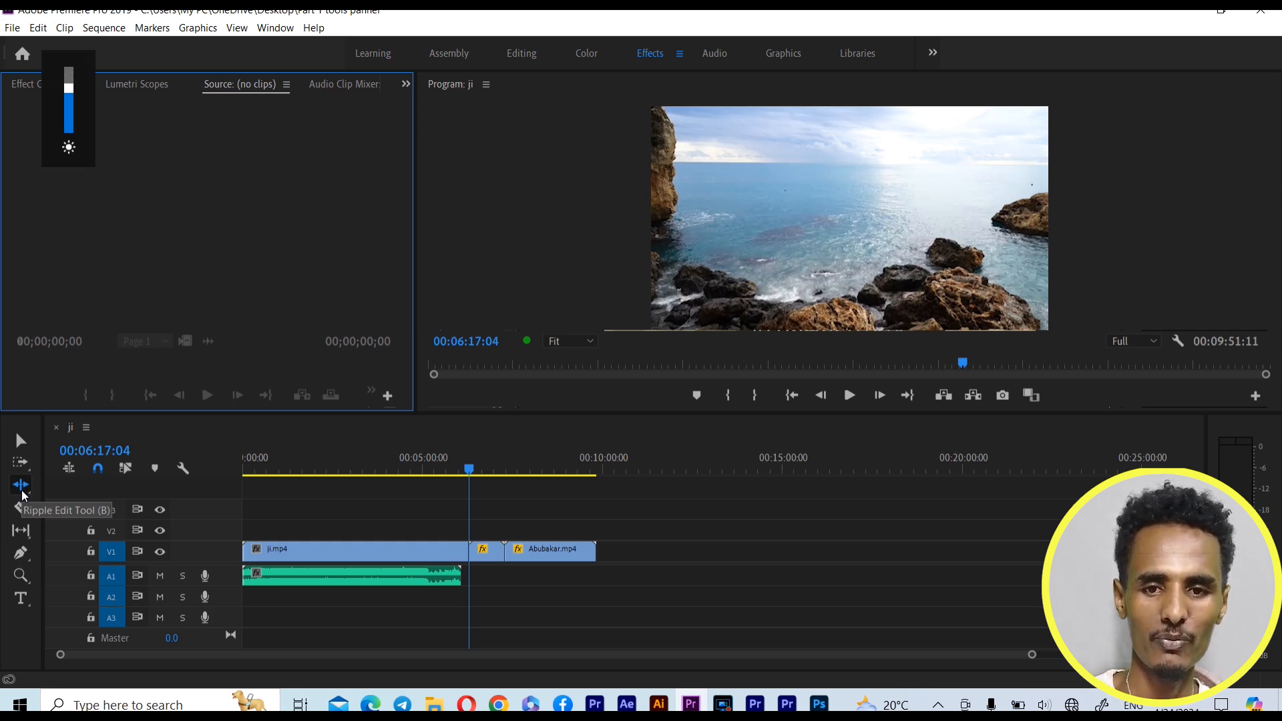
left_click_drag(467, 551, 515, 549)
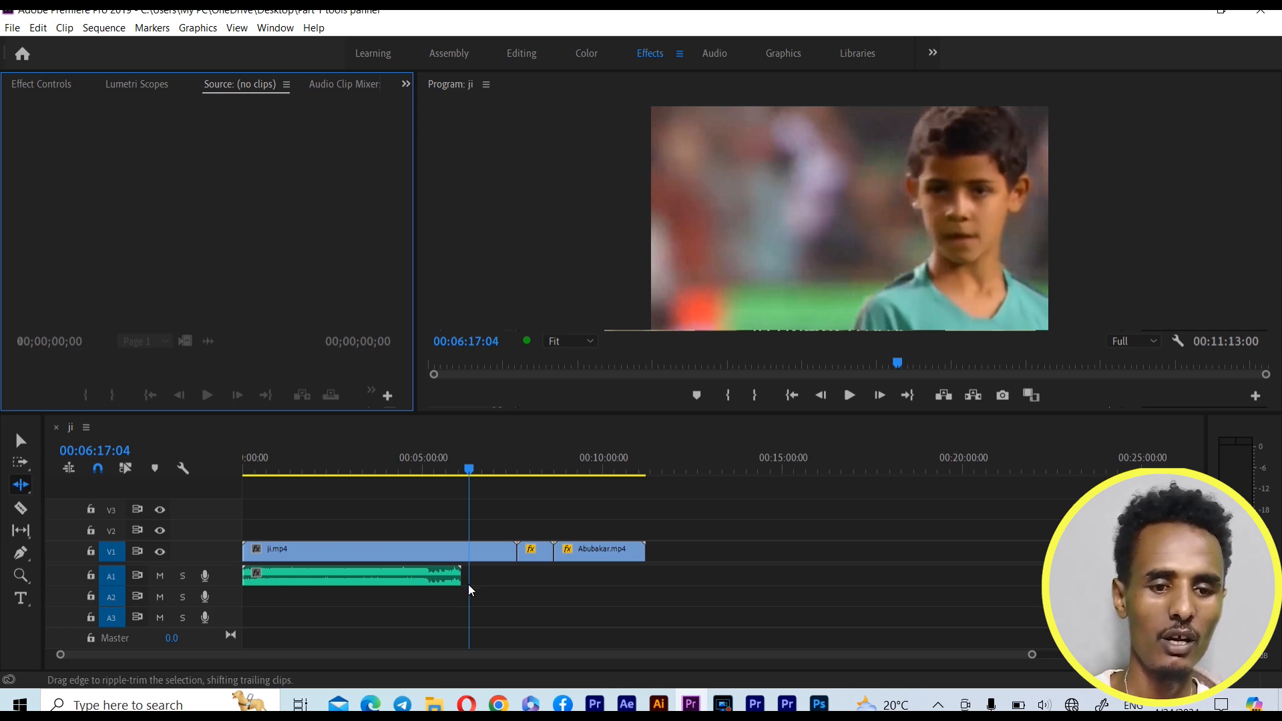
left_click(518, 549)
left_click(514, 561)
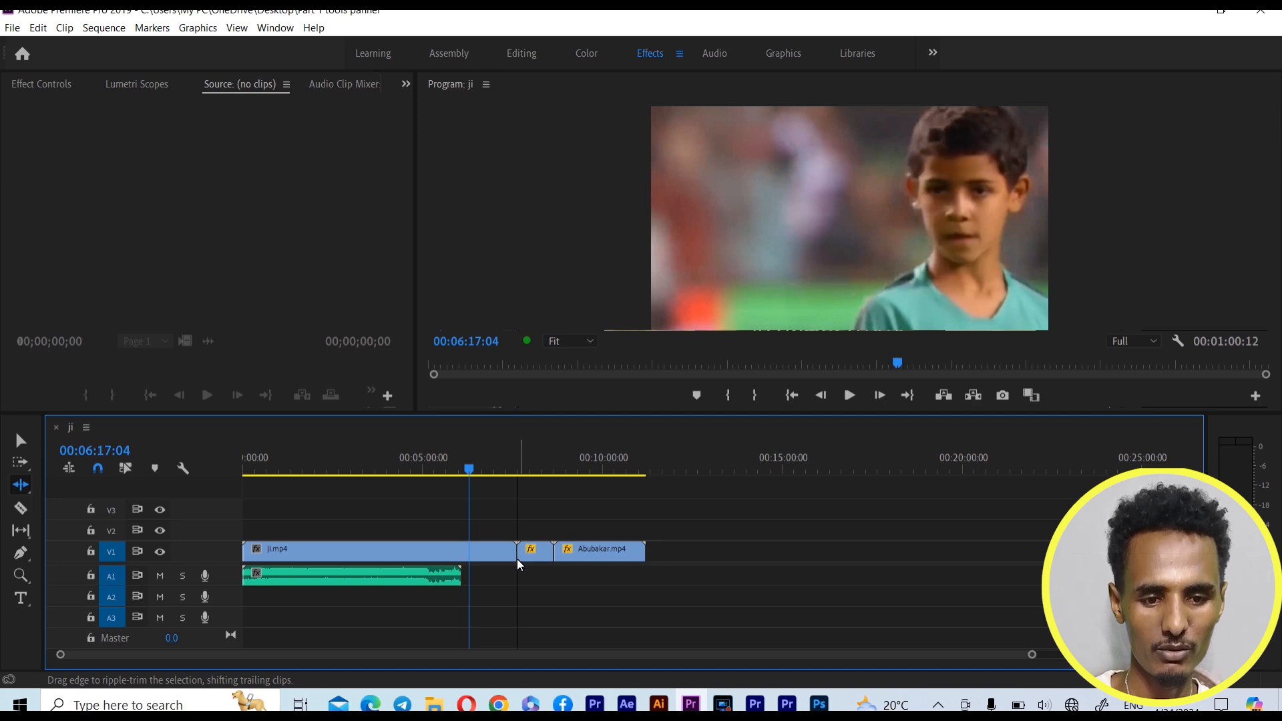
Switch to the Rolling Edit Tool and pick the edit point between ji.mp4 and ocea.mp4 on V1
left_click(22, 484)
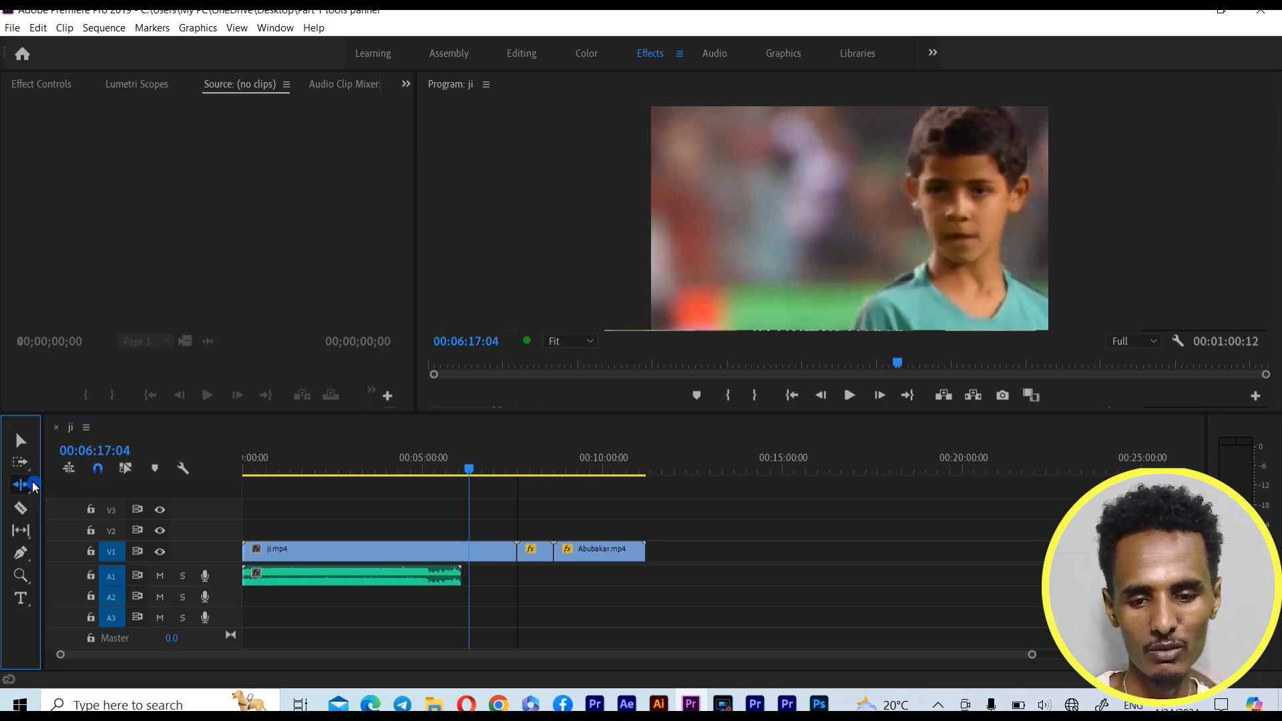
left_click(22, 485)
left_click(65, 503)
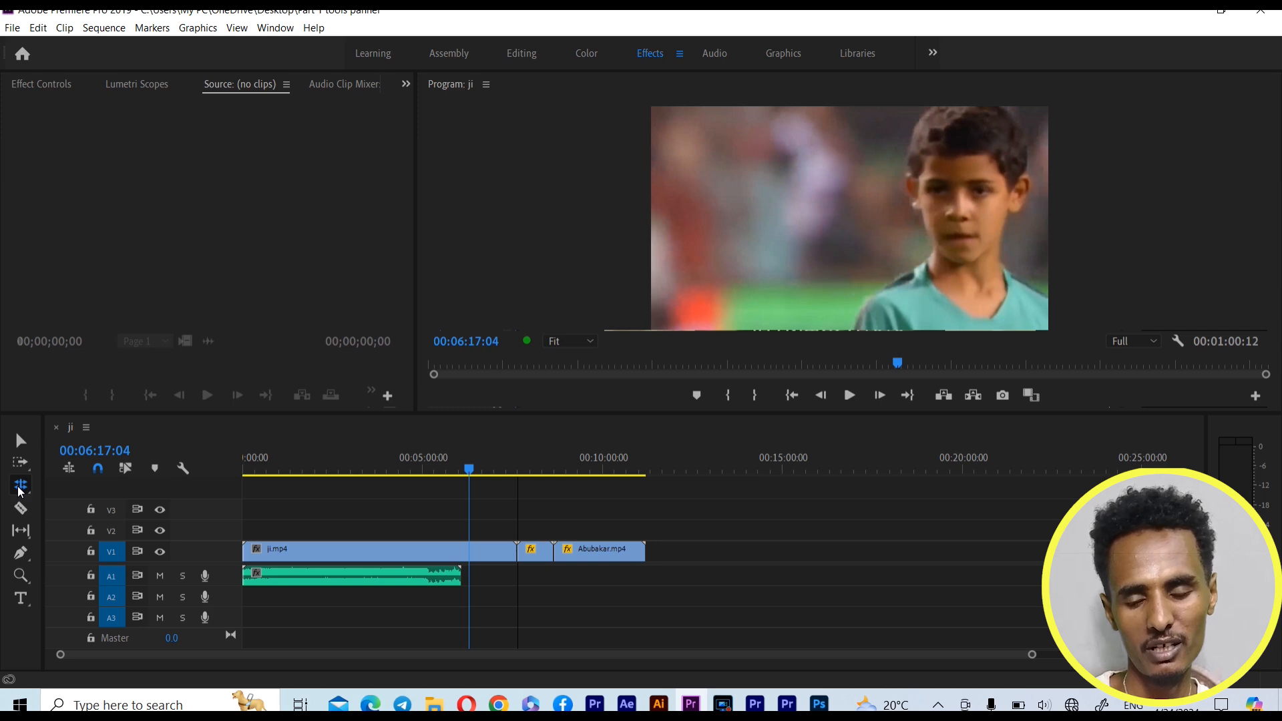
left_click(526, 554)
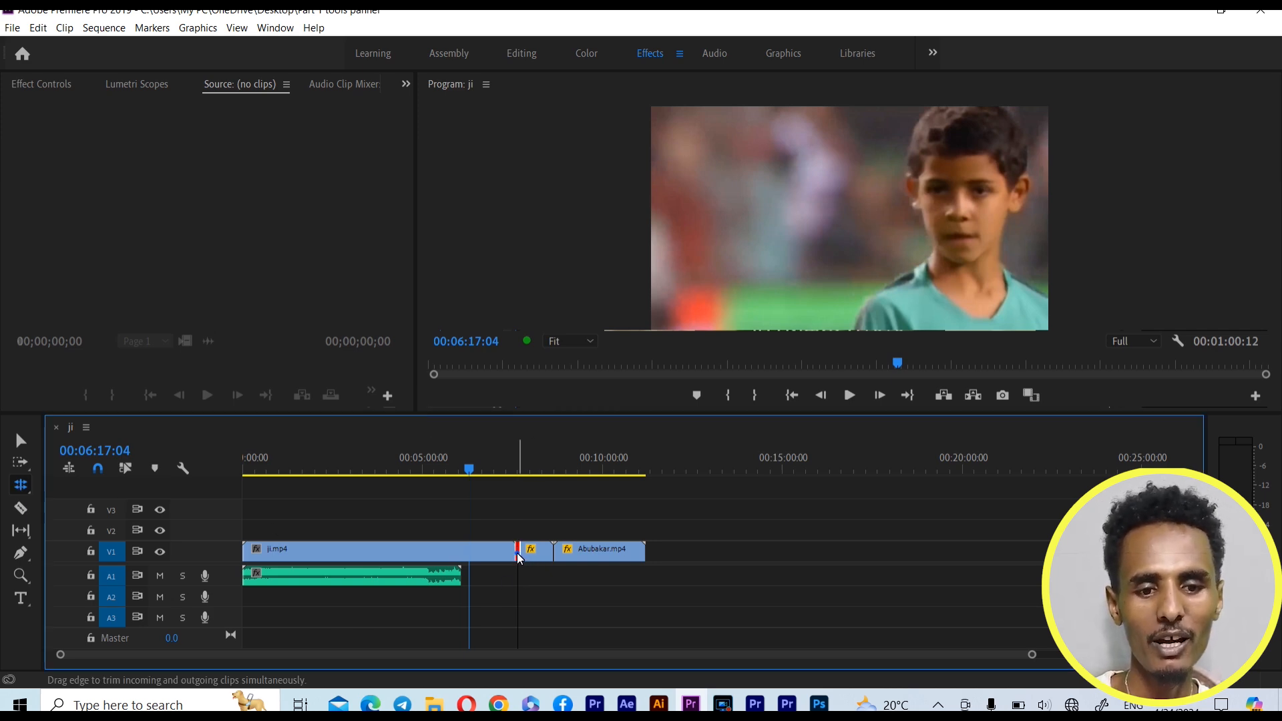
left_click(290, 561)
Return to the Ripple Edit Tool, try ripple-trimming the end of ji.mp4 to the playhead, and undo the trim
left_click(21, 484)
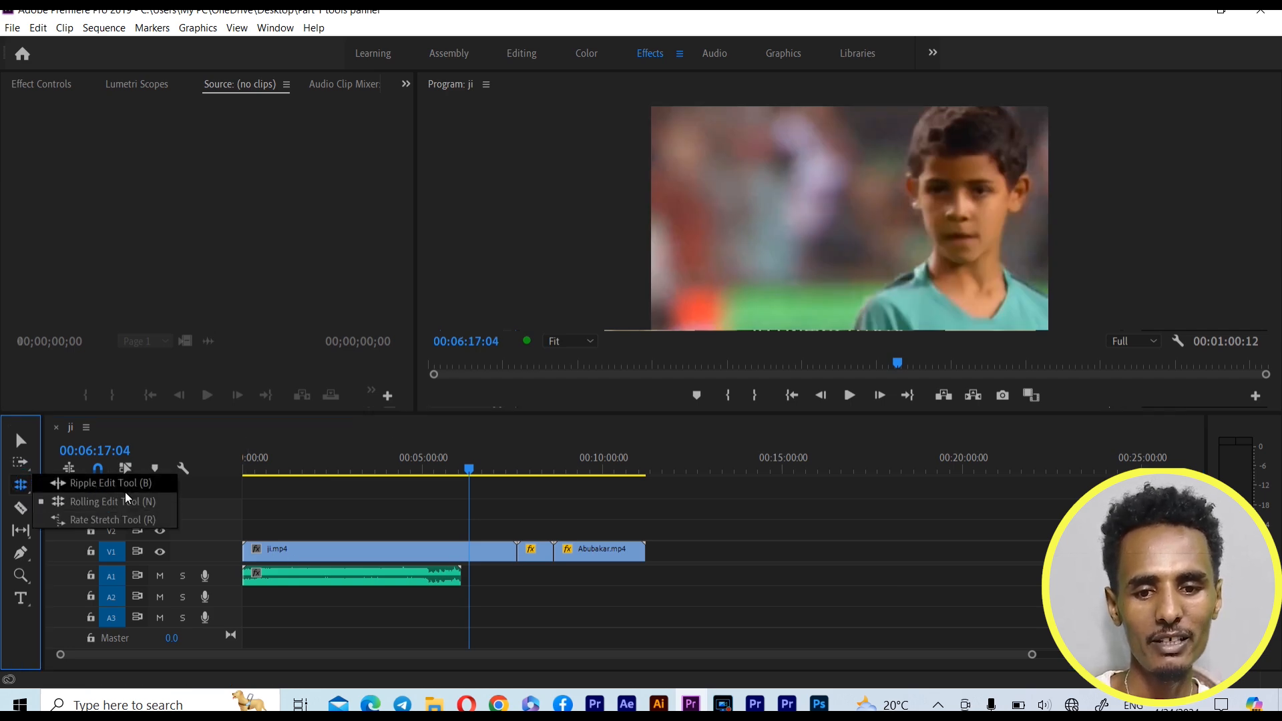
left_click(125, 490)
left_click_drag(514, 552, 470, 551)
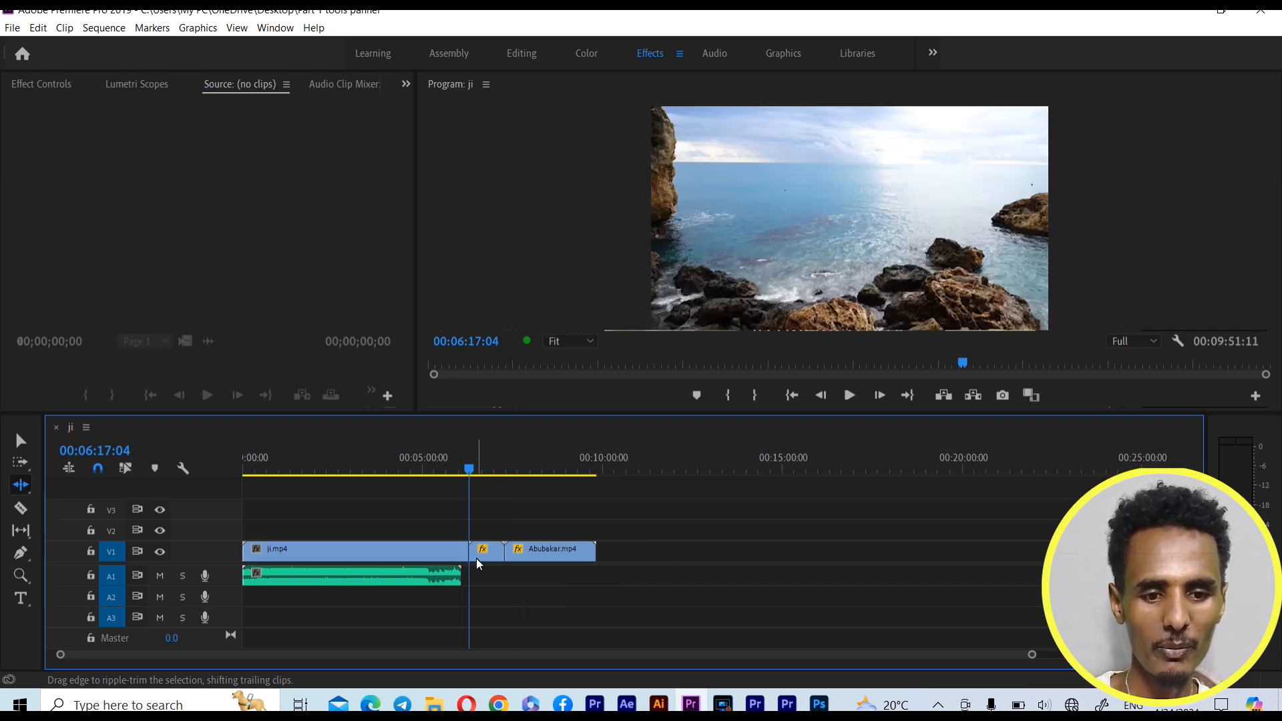
key("ctrl+z")
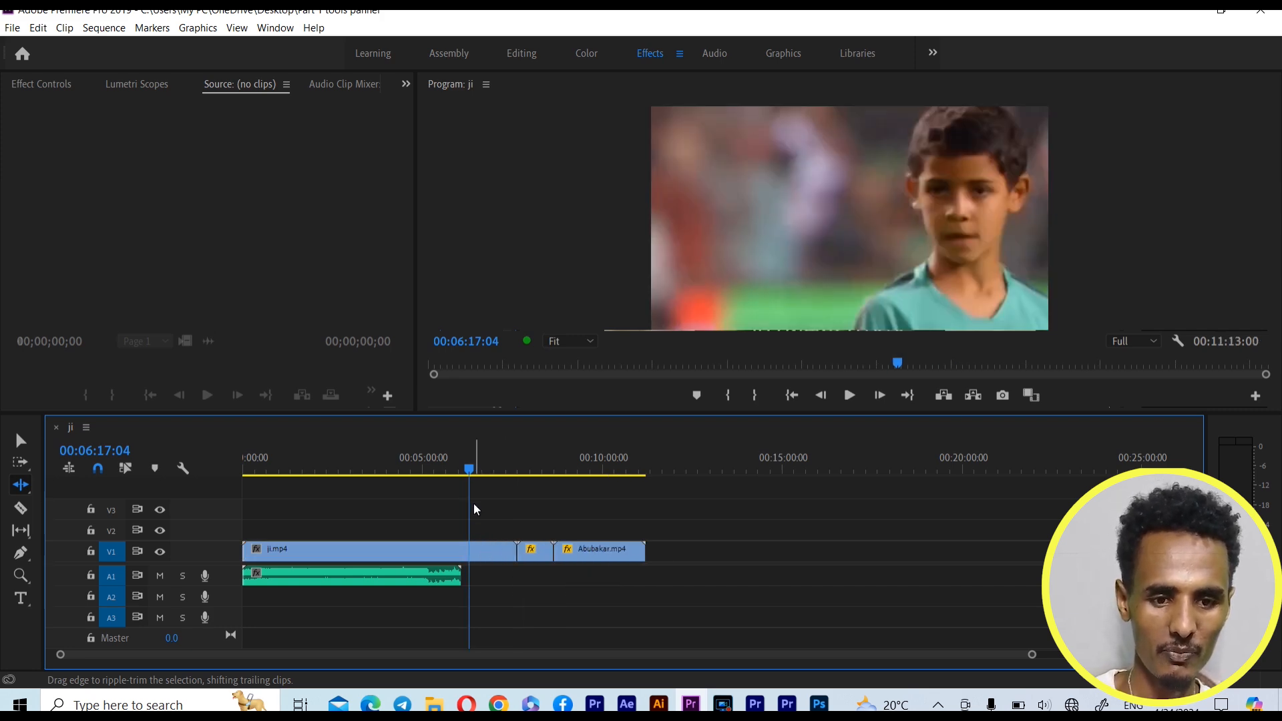
Move the playhead to the sequence end at 00:11:13:14 as a reference and ripple-trim the end of ji.mp4 on V1 shorter
left_click_drag(480, 471, 649, 490)
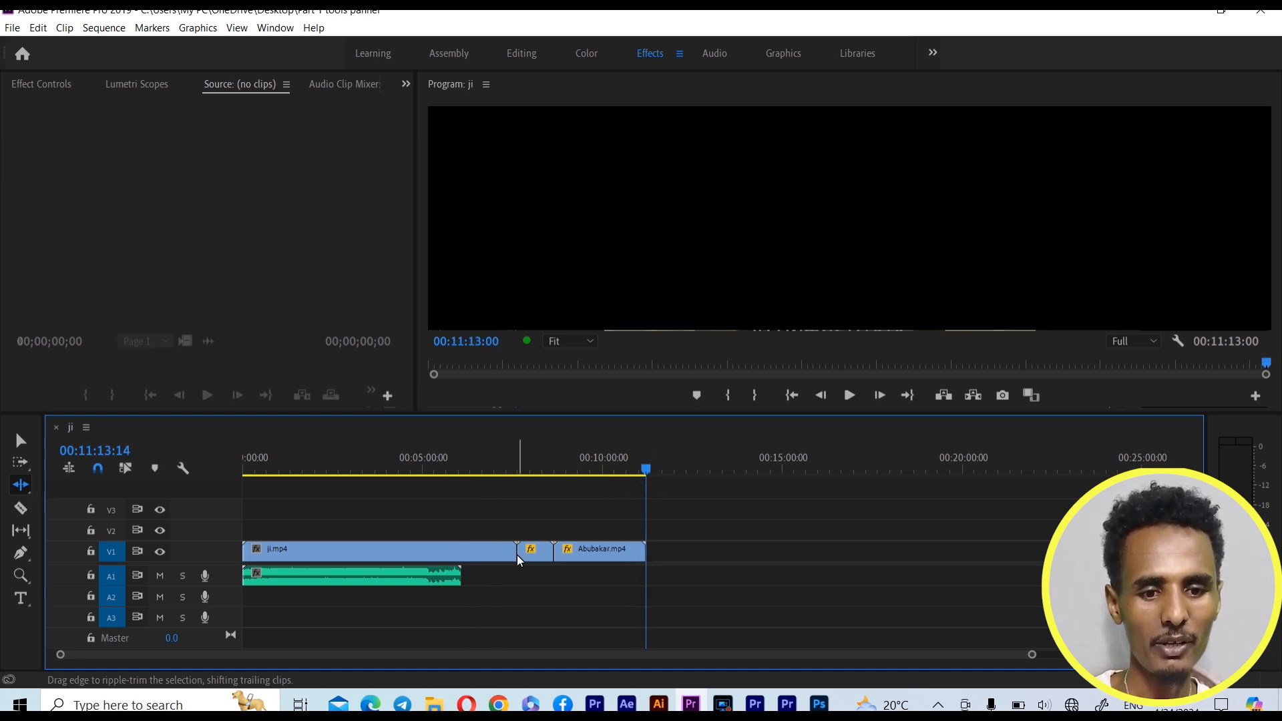
left_click_drag(515, 551, 479, 550)
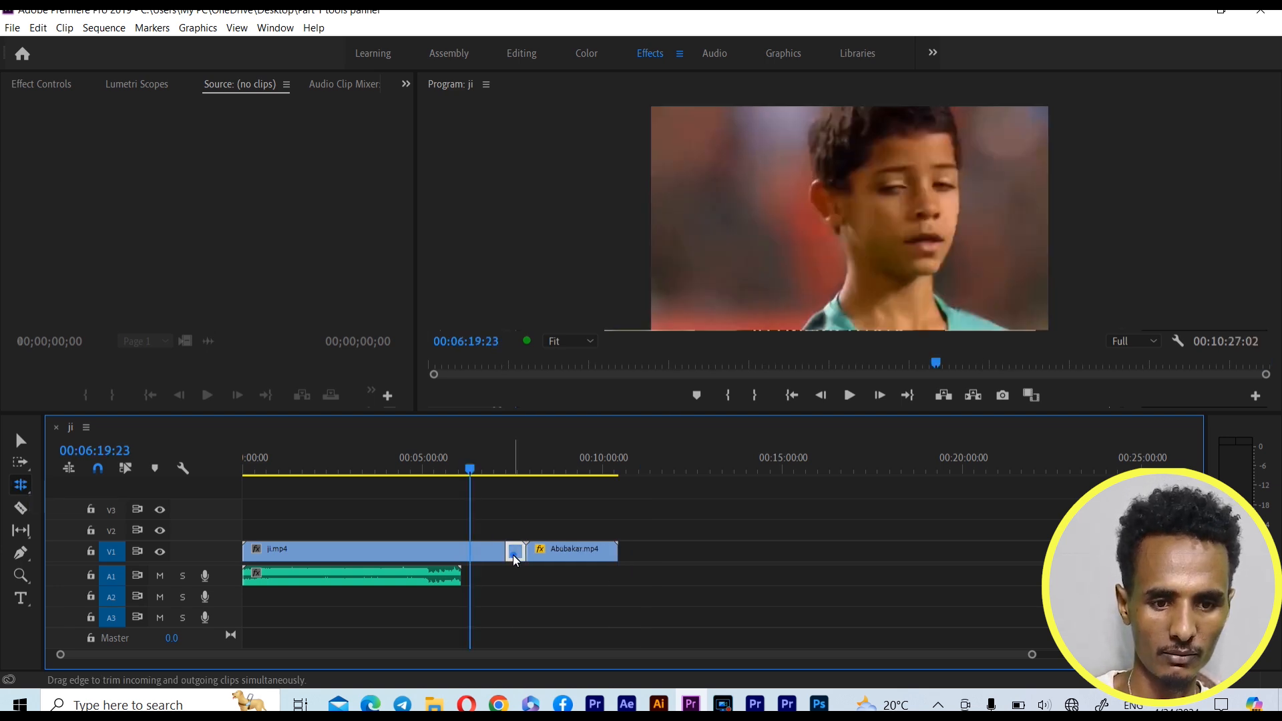
With the Rolling Edit Tool and the playhead at 00:10:26:07, roll the cut between ji.mp4 and ocea.mp4 on V1 earlier
left_click(512, 555)
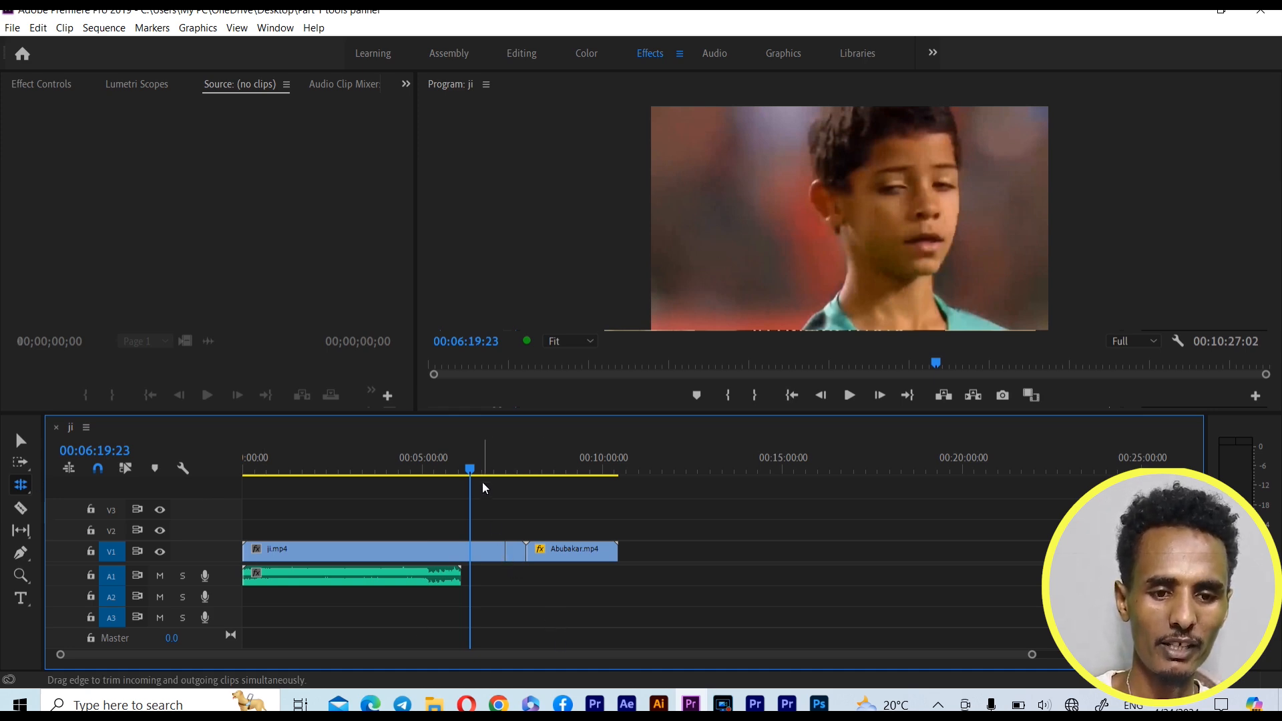
left_click_drag(467, 463, 618, 475)
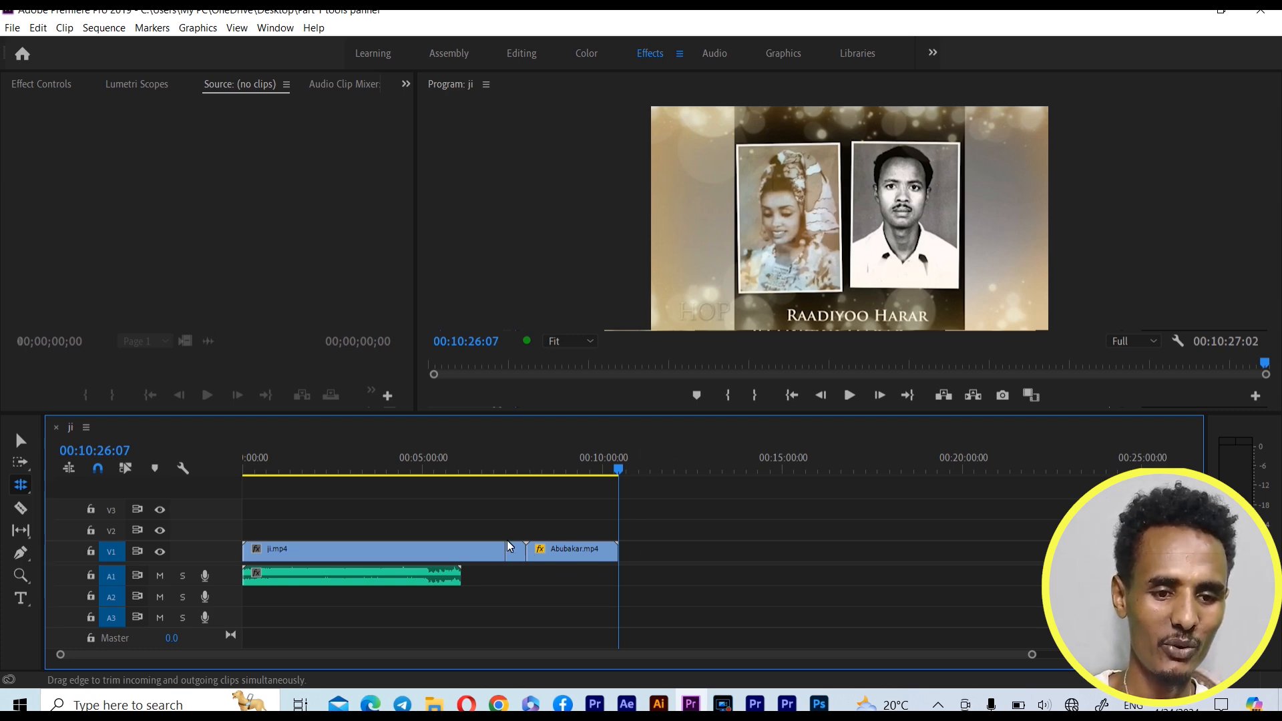
mouse_move(506, 554)
left_mouse_down()
mouse_move(482, 556)
mouse_move(510, 554)
mouse_move(494, 557)
left_mouse_up()
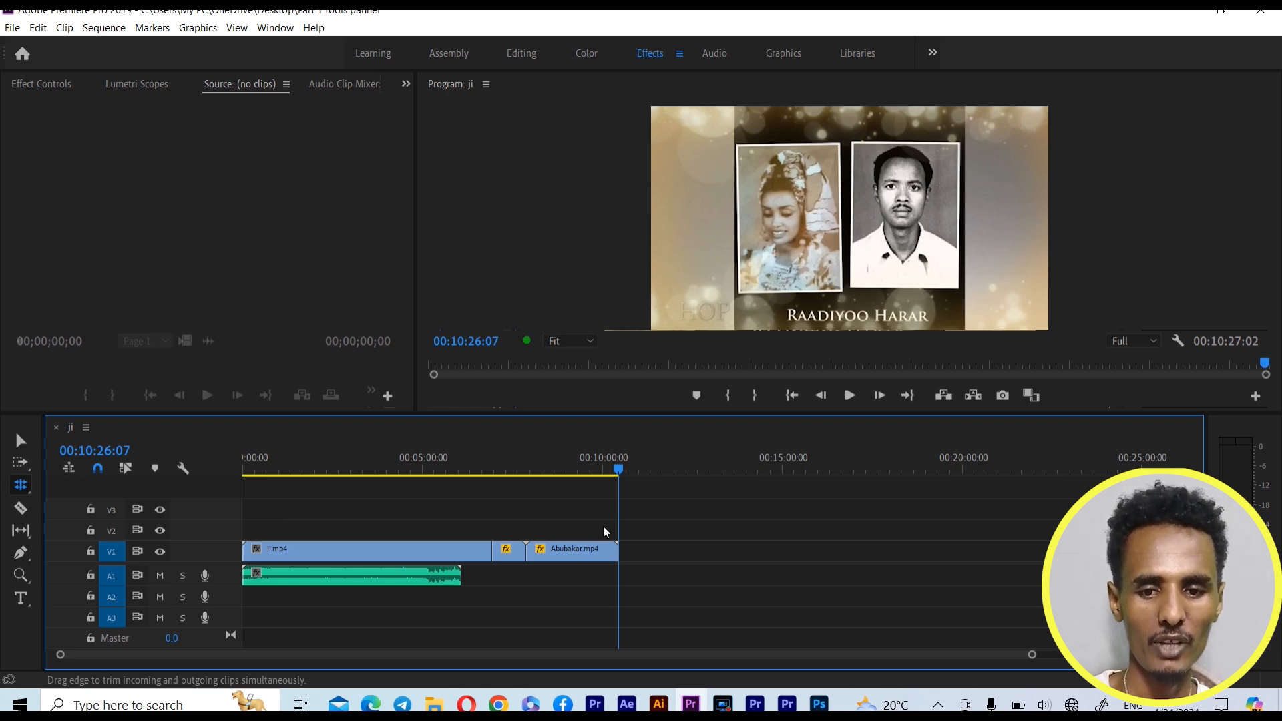
Switch to the Rate Stretch Tool and move the playhead to 00:06:18:14
left_click_drag(619, 470, 610, 494)
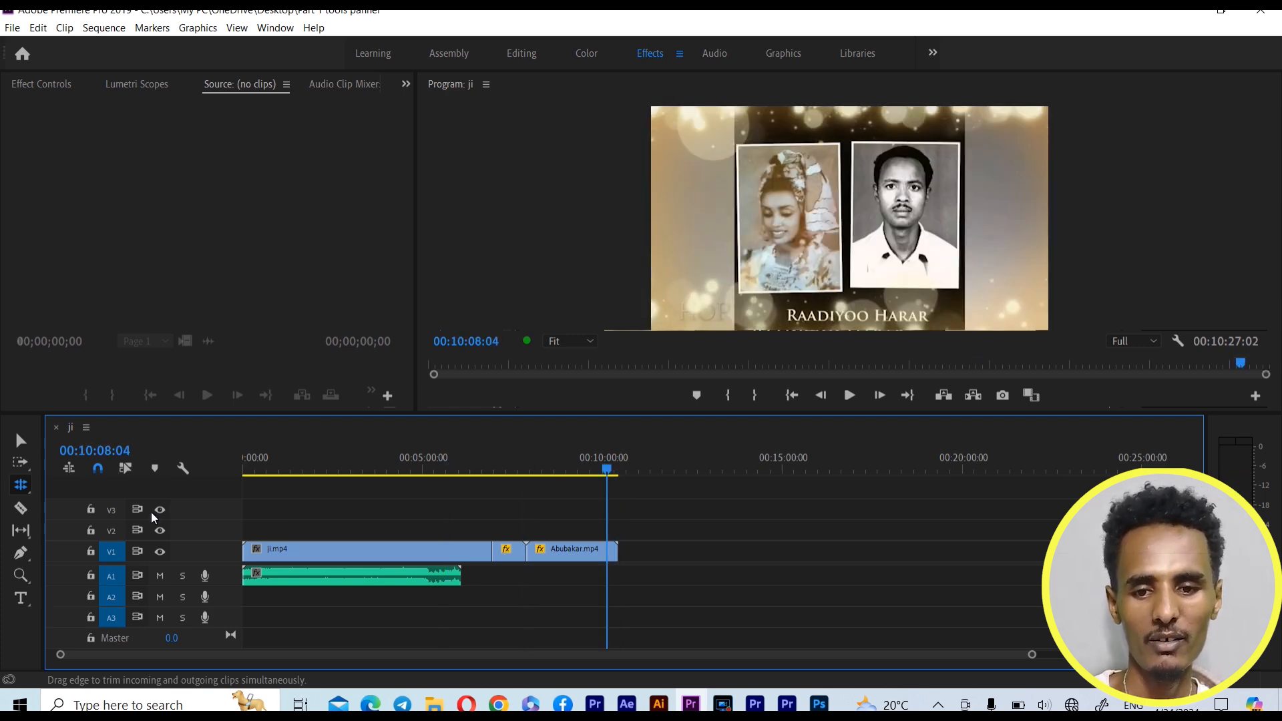
left_click(22, 485)
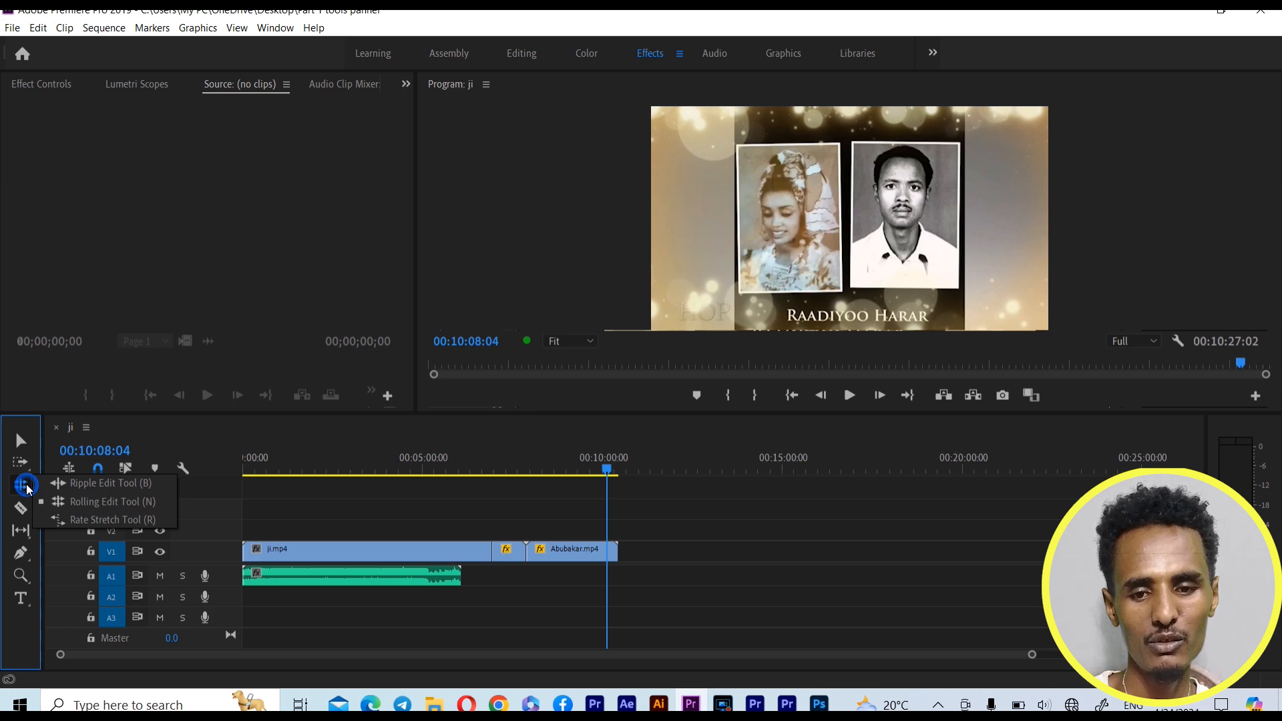
left_click(95, 520)
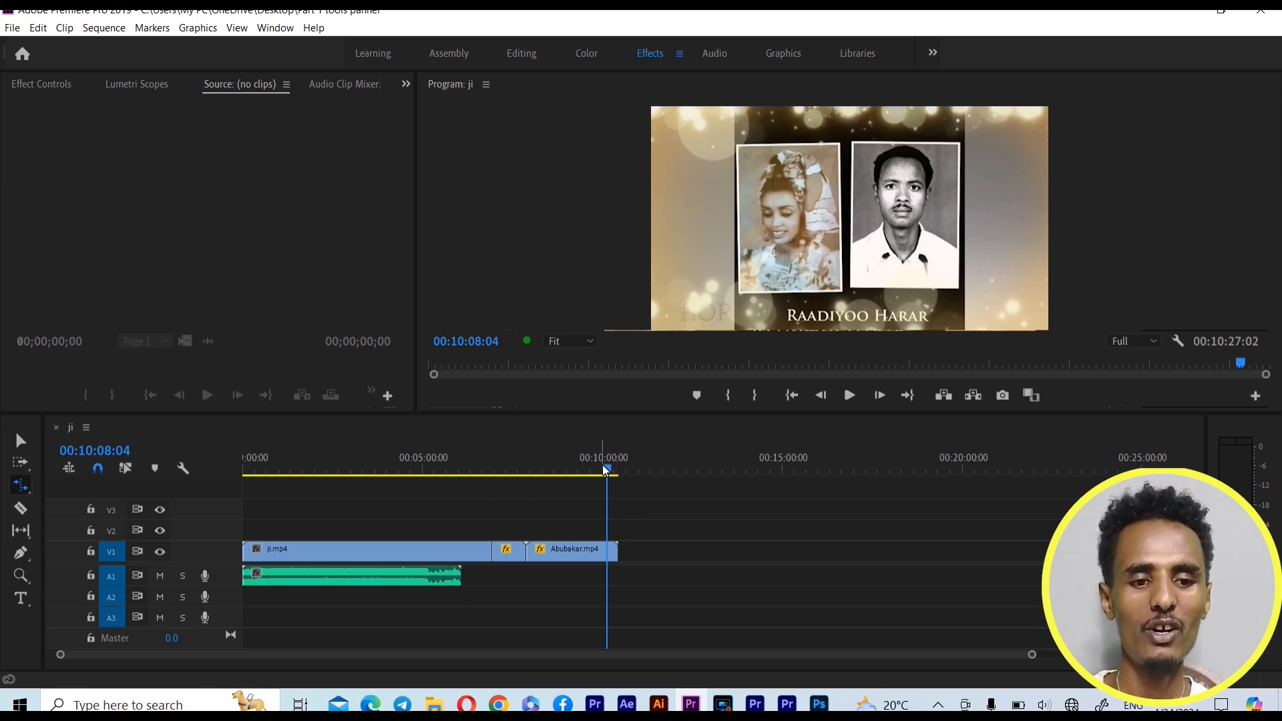
left_click_drag(602, 465, 455, 468)
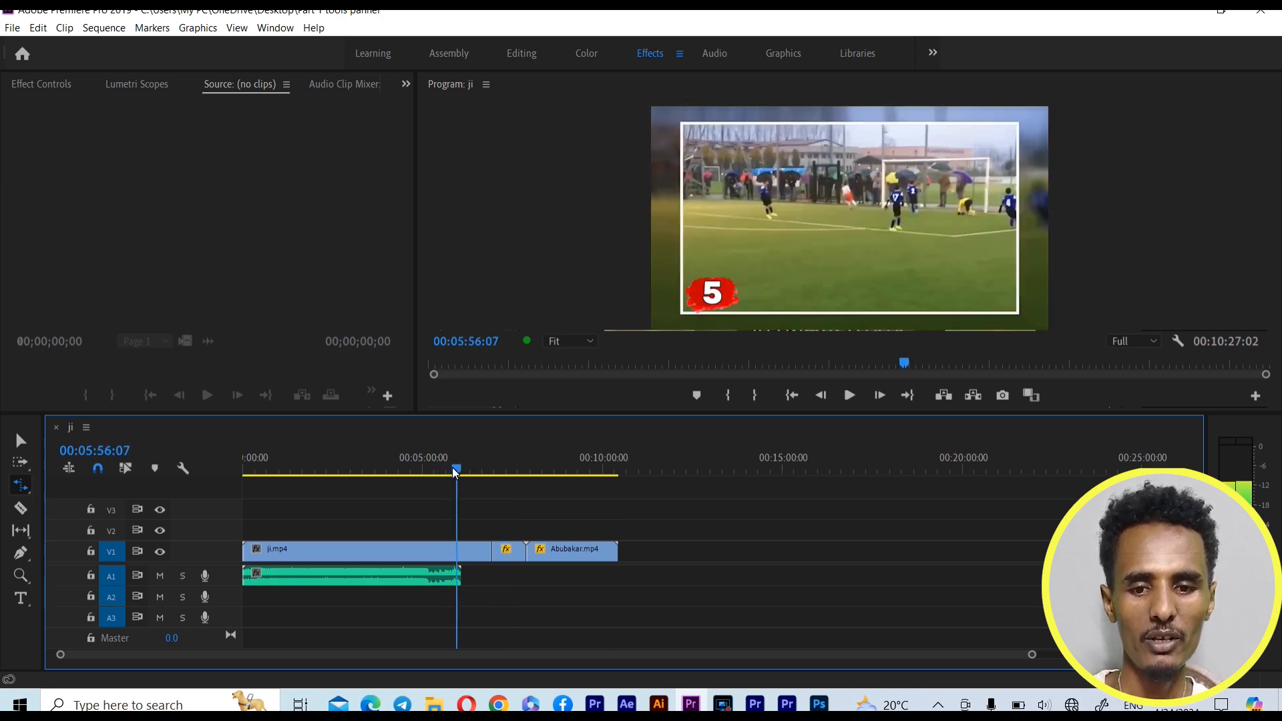
left_click_drag(462, 467, 471, 467)
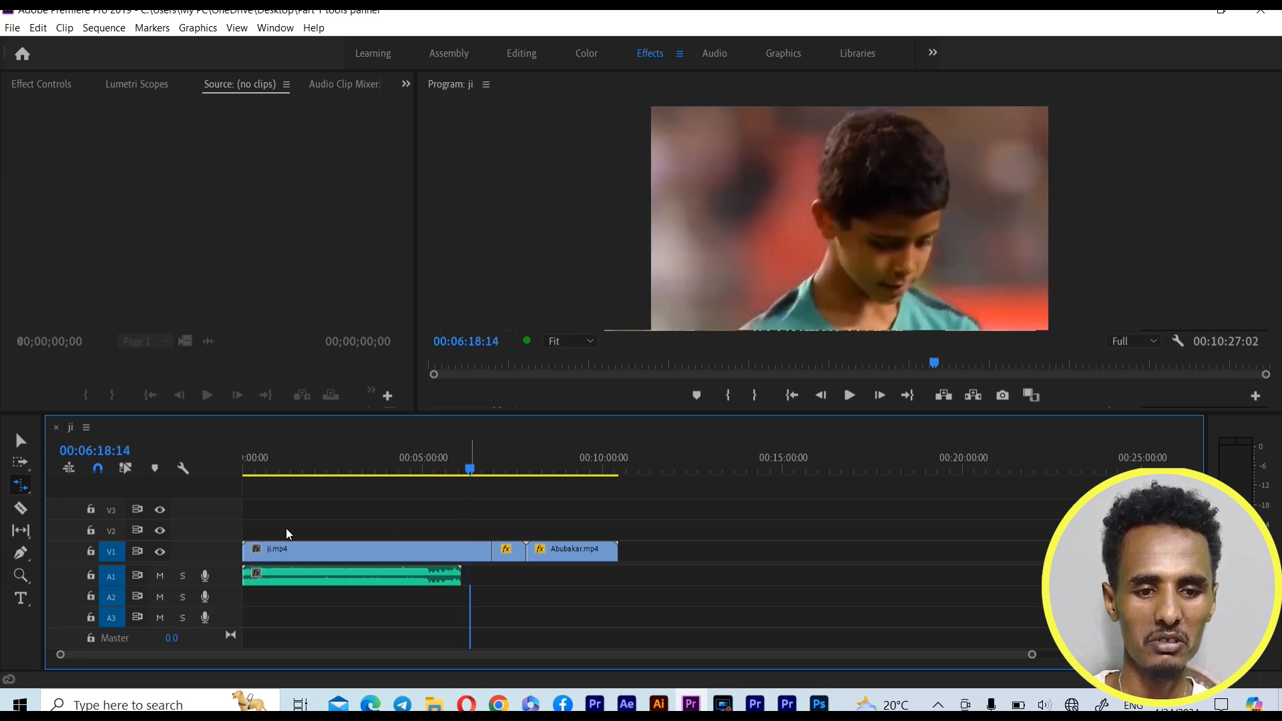
With the Selection Tool, move the two clips after ji.mp4 on V1 later to leave a gap, and briefly play the sequence
left_click(20, 440)
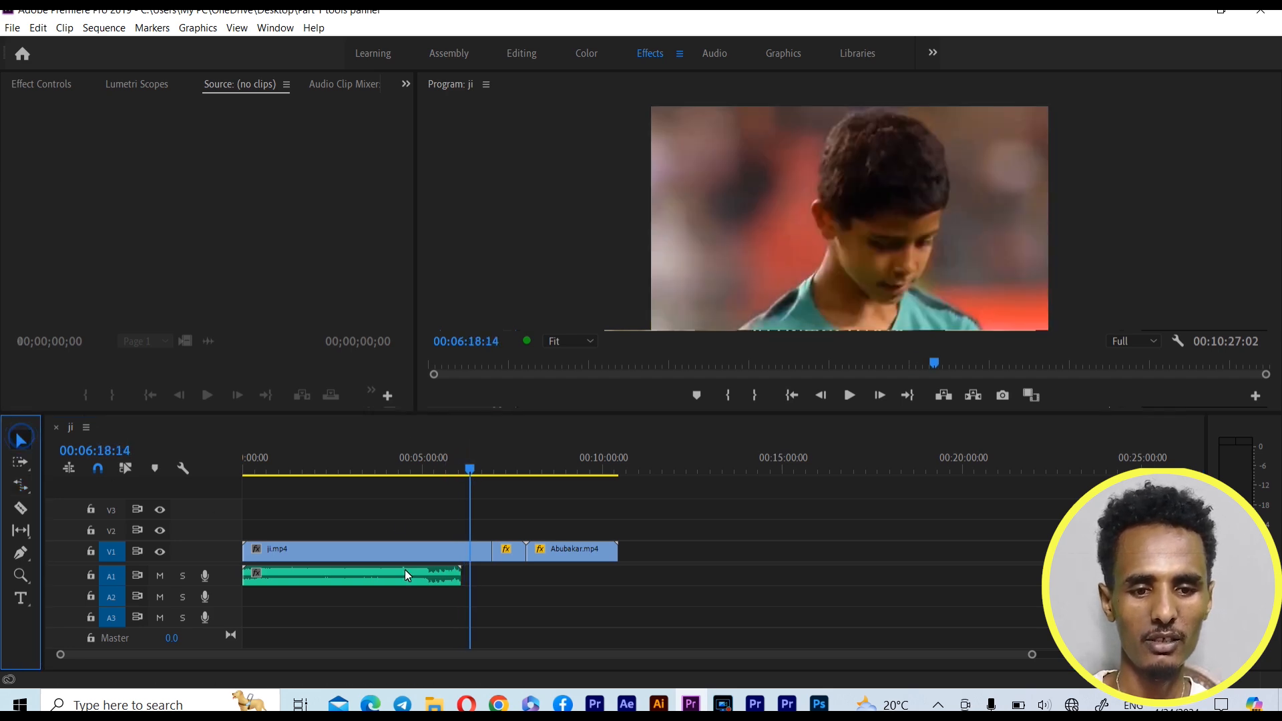
left_click_drag(587, 551, 721, 551)
left_click(849, 395)
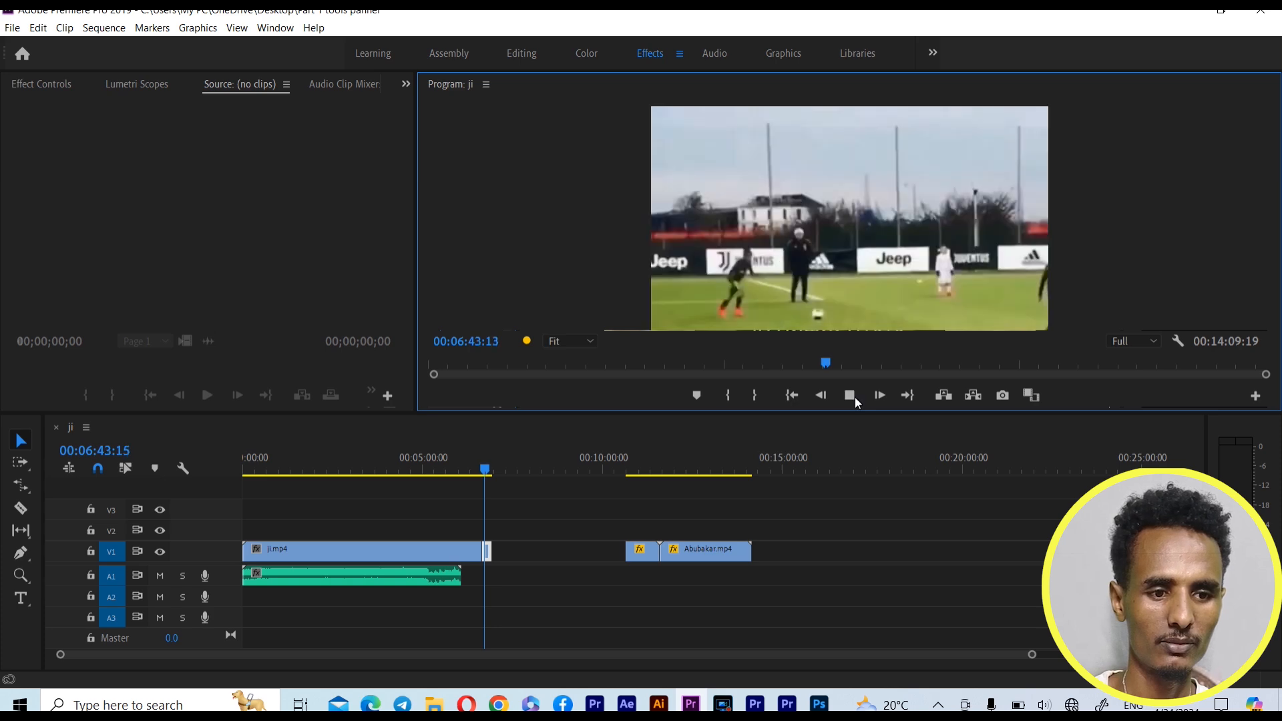
left_click(849, 396)
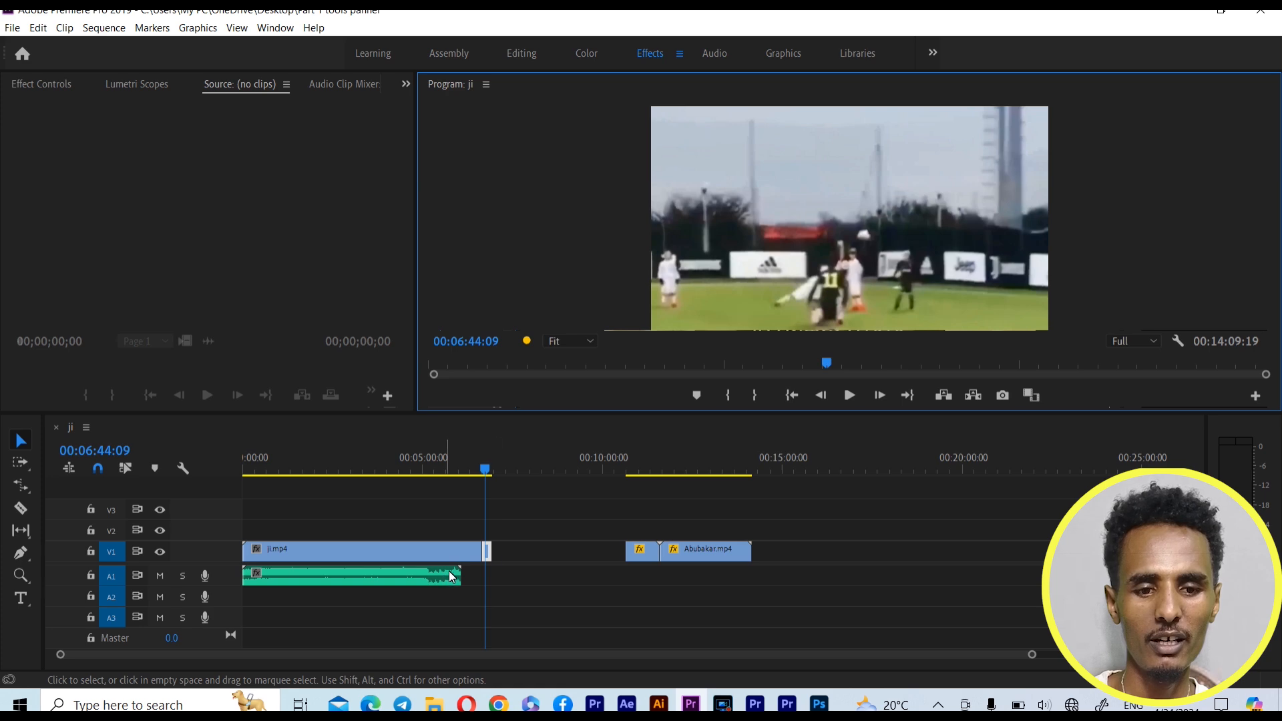
Extend the end of the short ji.mp4 piece on V1 into the gap and play it back
left_click(495, 551)
left_click_drag(496, 553, 562, 572)
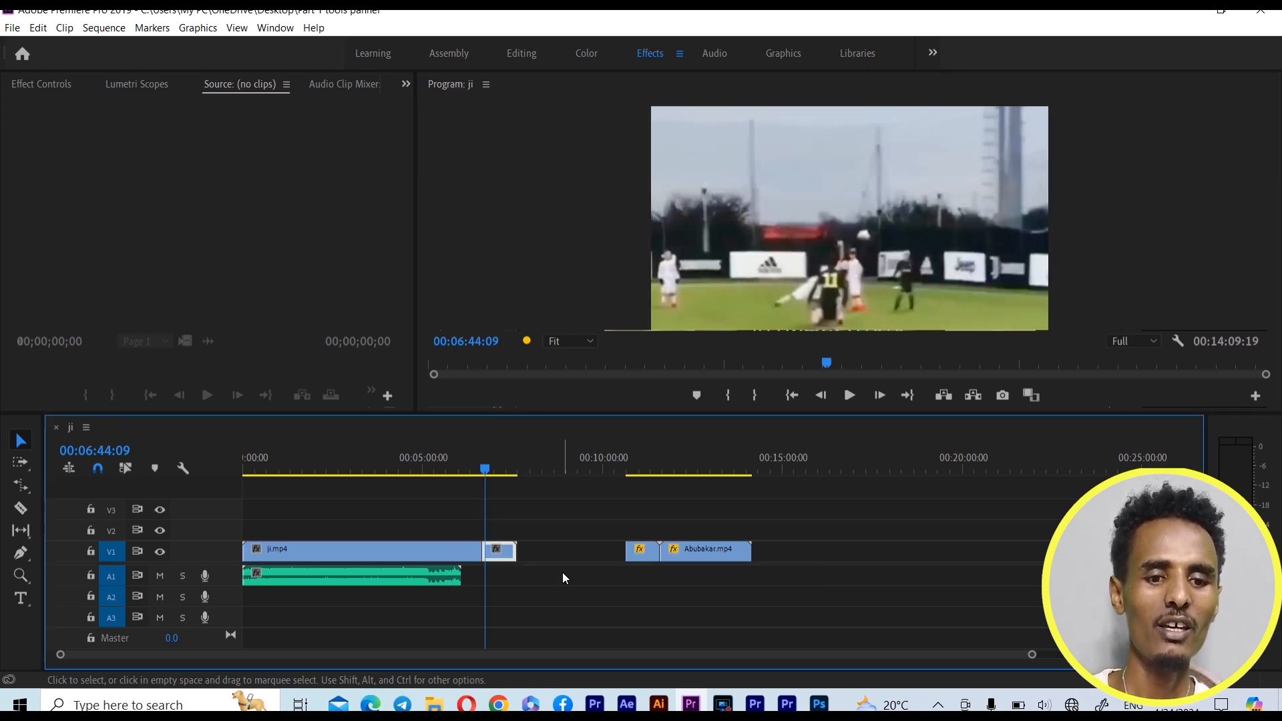
left_click_drag(520, 558, 563, 566)
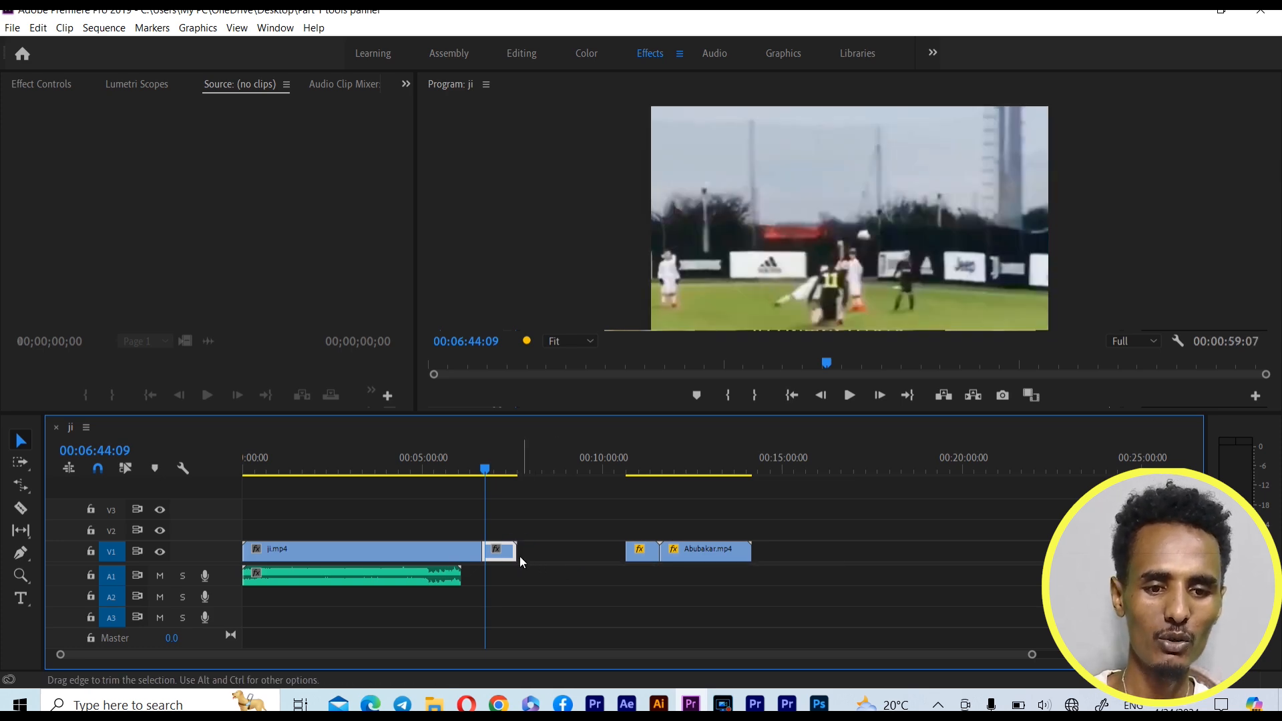
mouse_move(519, 556)
left_mouse_down()
mouse_move(549, 563)
mouse_move(535, 559)
left_mouse_up()
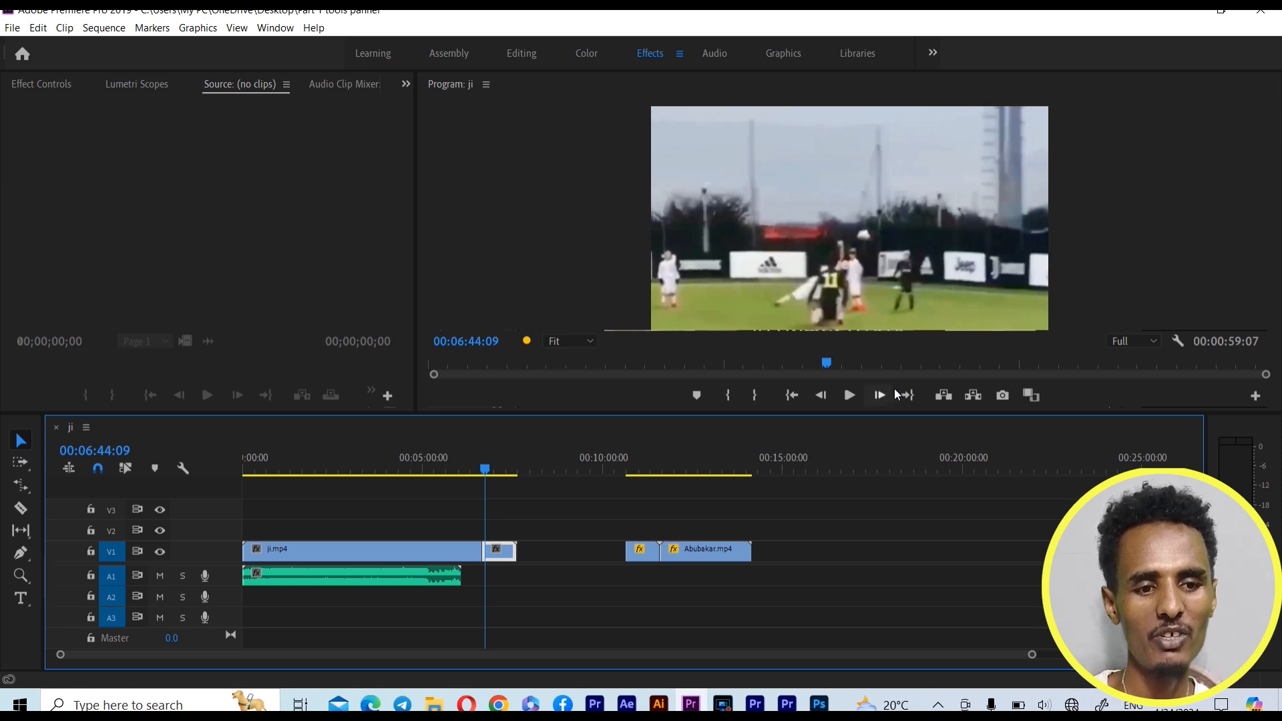
left_click(849, 393)
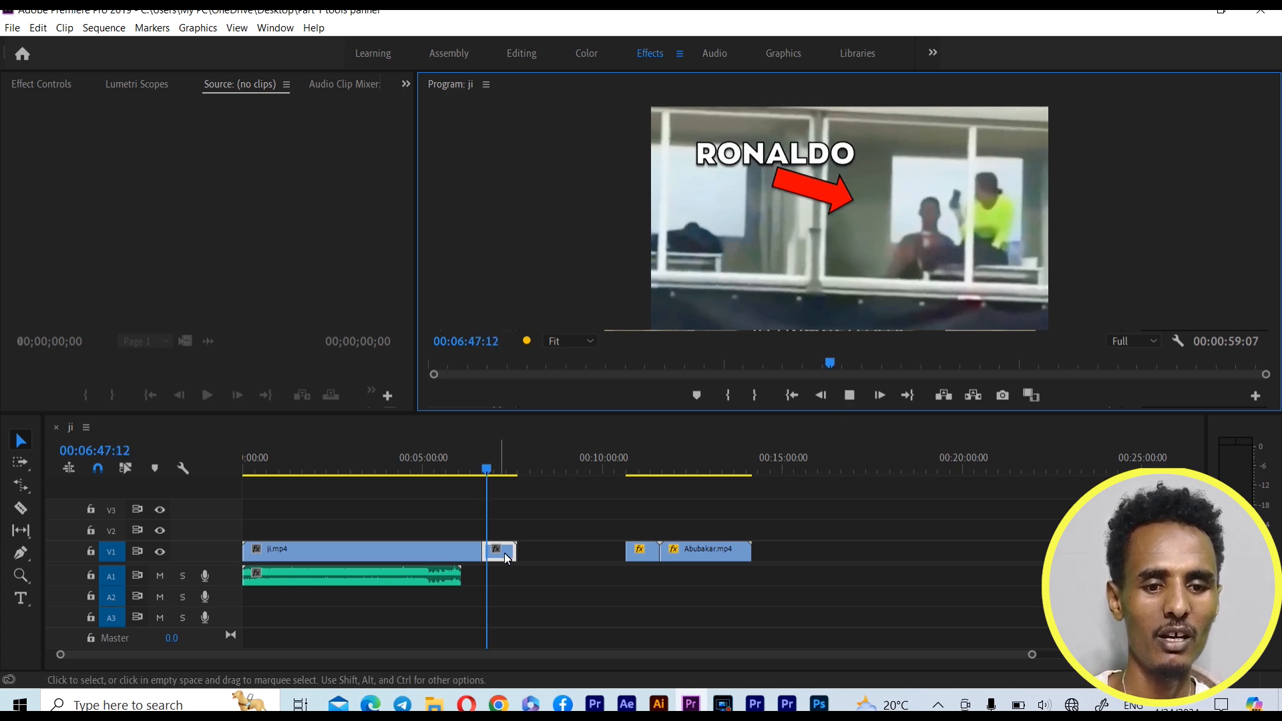
Shorten the end piece of ji.mp4 on V1 and play it back from 00:06:40:20
left_click_drag(515, 554, 490, 534)
left_click_drag(495, 473, 486, 468)
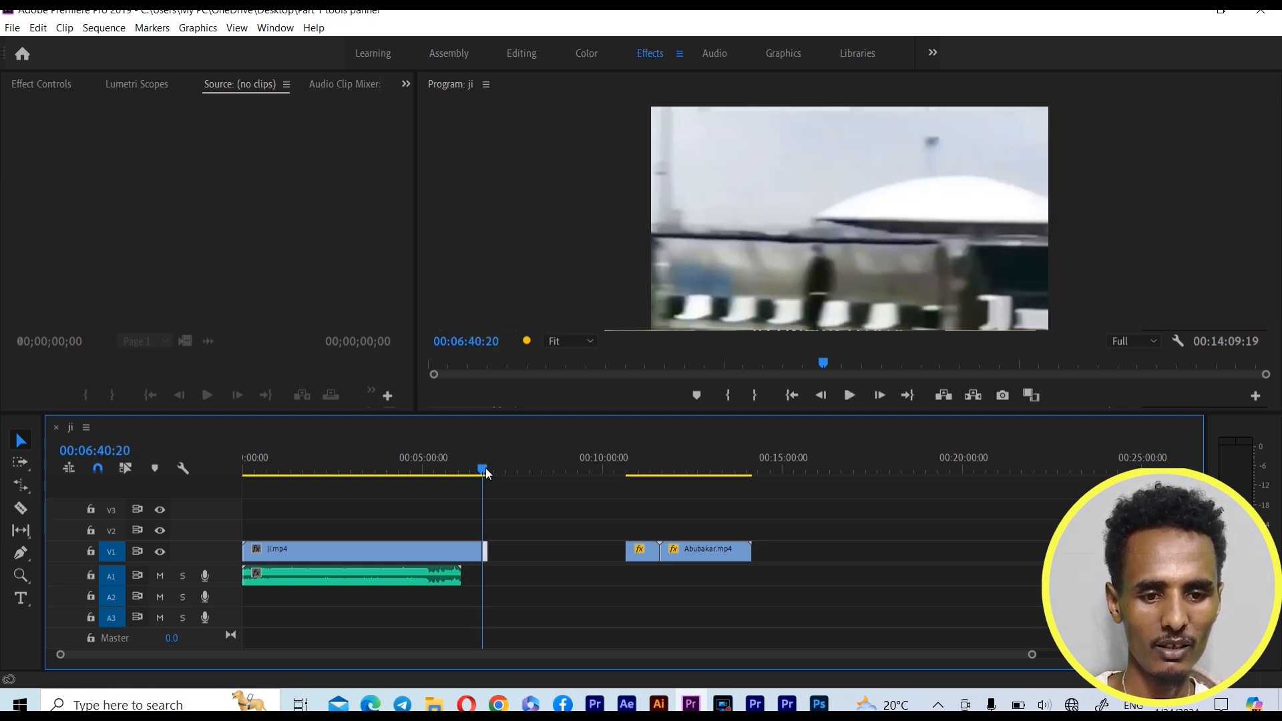
left_click(848, 395)
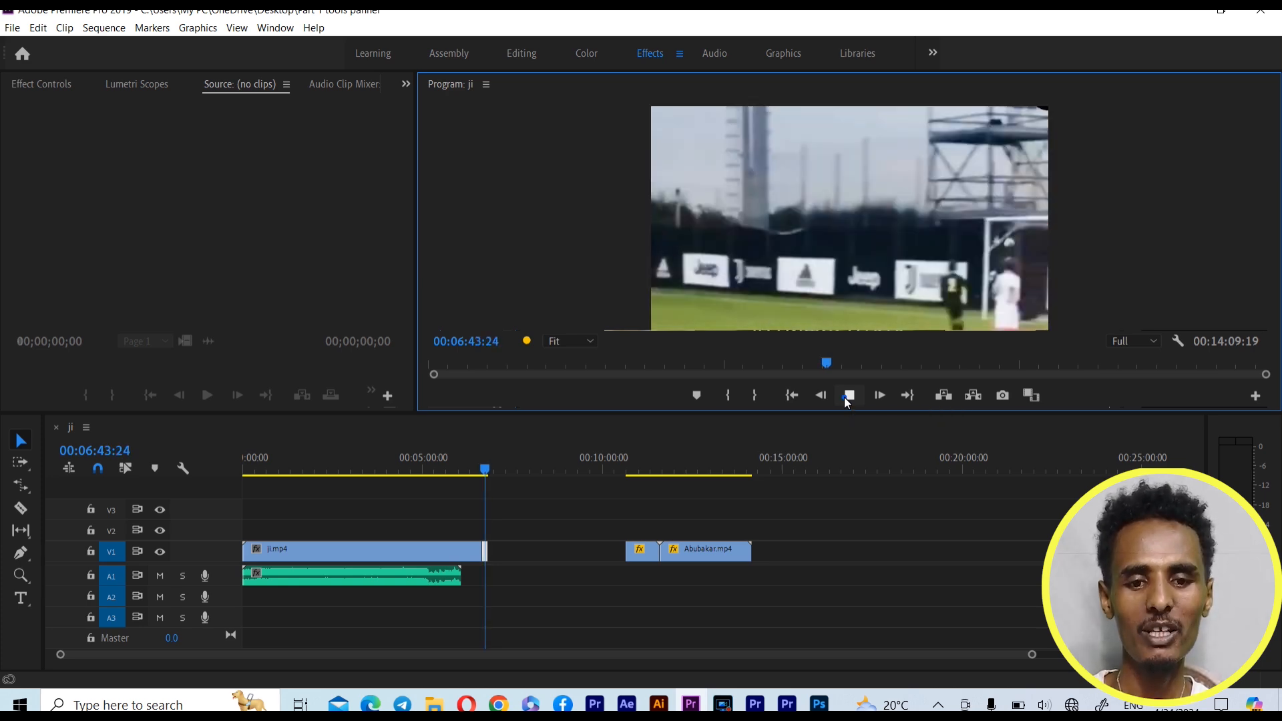
left_click(844, 396)
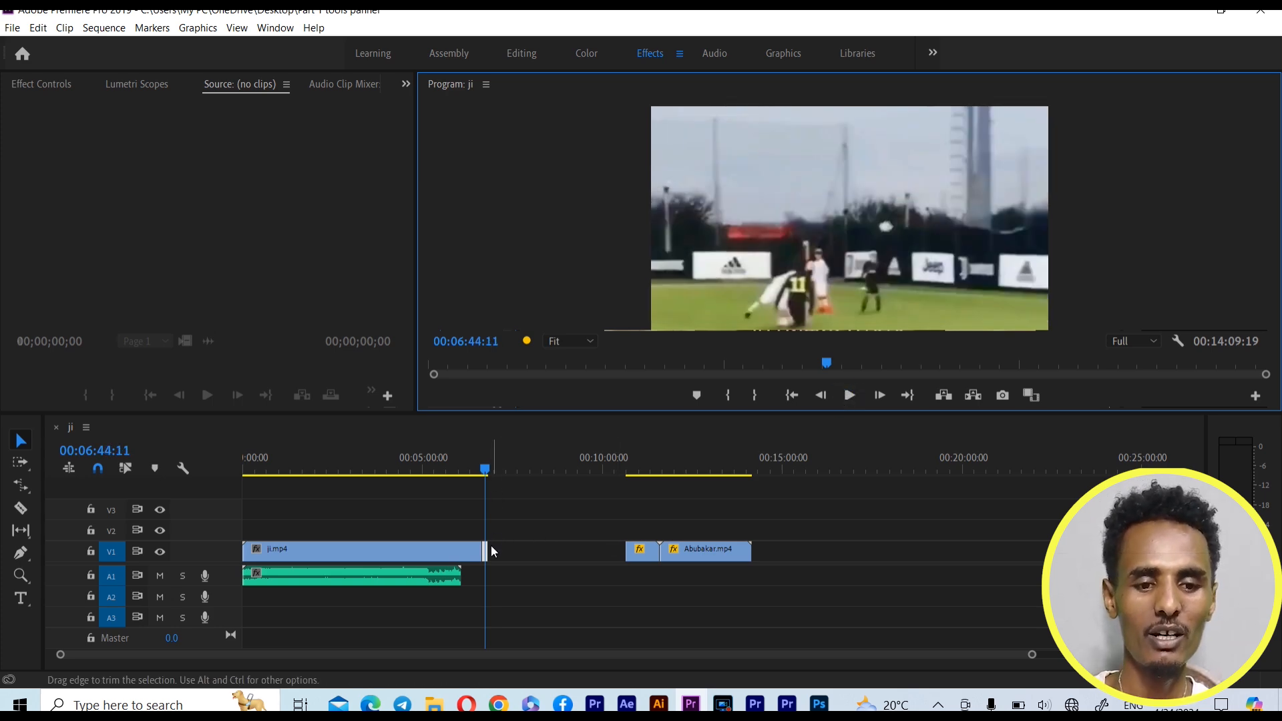
Lengthen the end piece of ji.mp4 slightly, and undo the recent edits back to the contiguous clips on V1
mouse_move(492, 554)
left_mouse_down()
mouse_move(523, 563)
mouse_move(490, 551)
left_mouse_up()
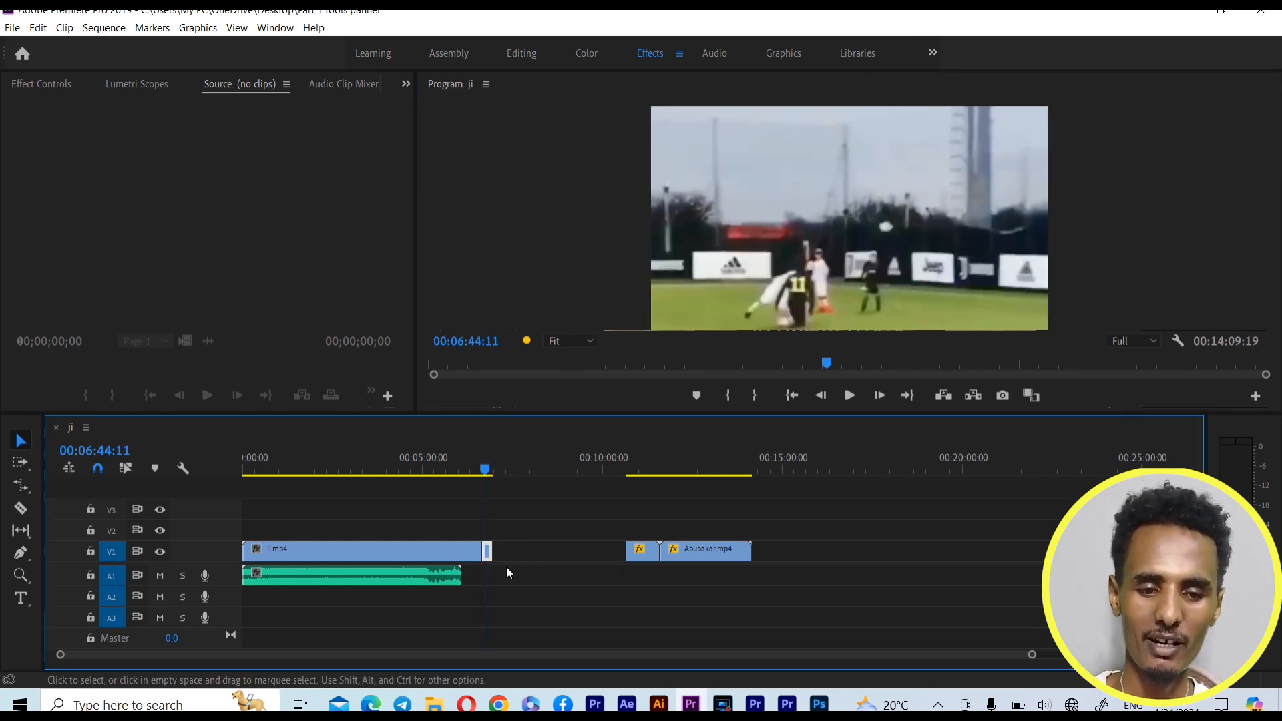
key("ctrl+z")
key("ctrl+z")
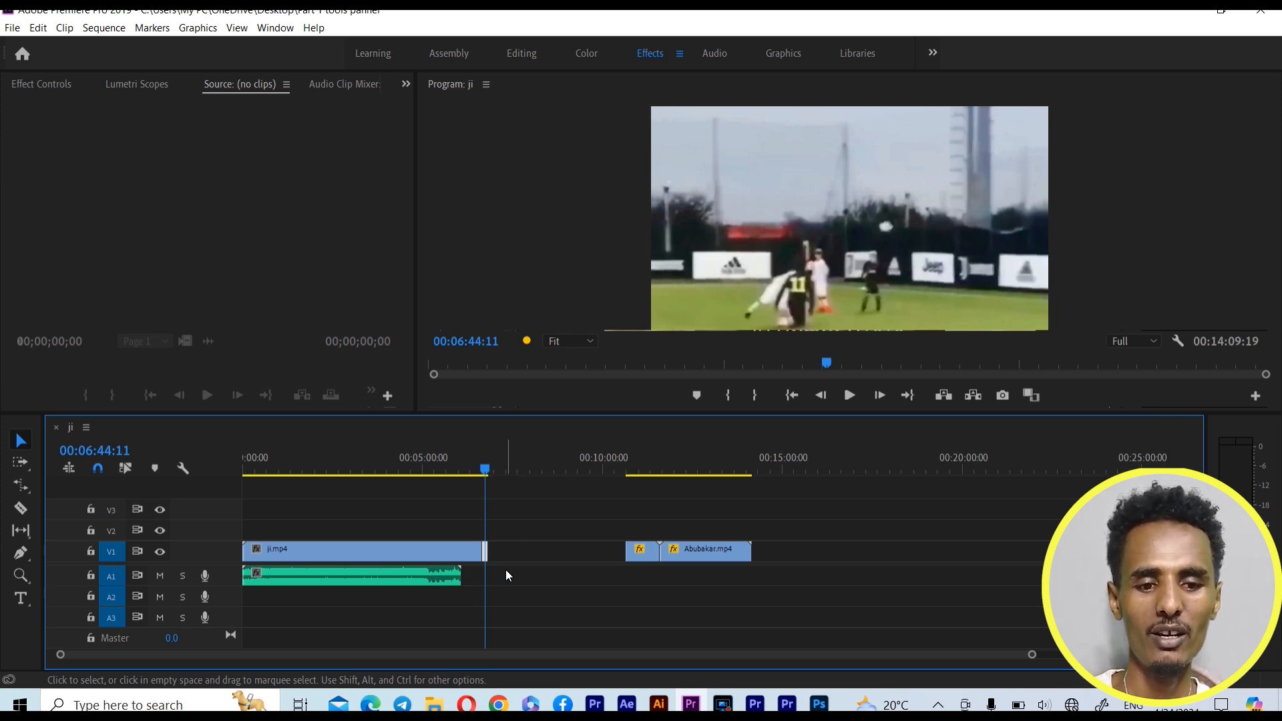
key("ctrl+z")
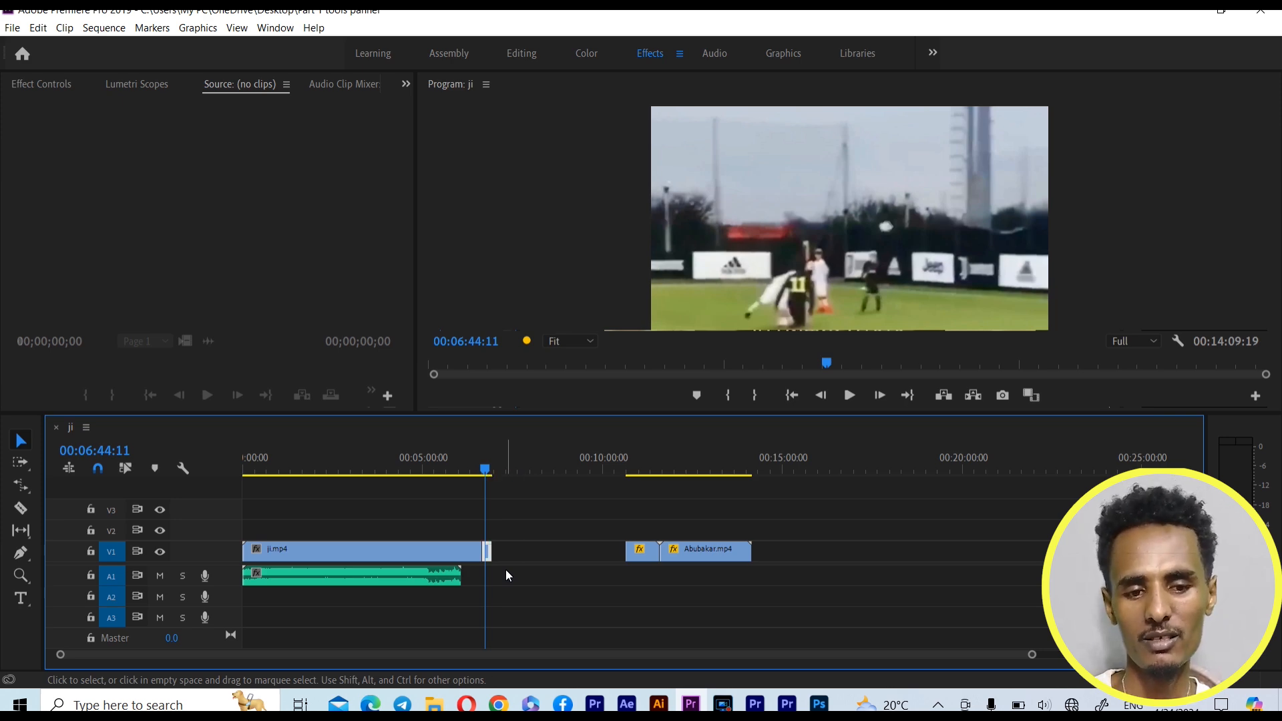
key("ctrl+z")
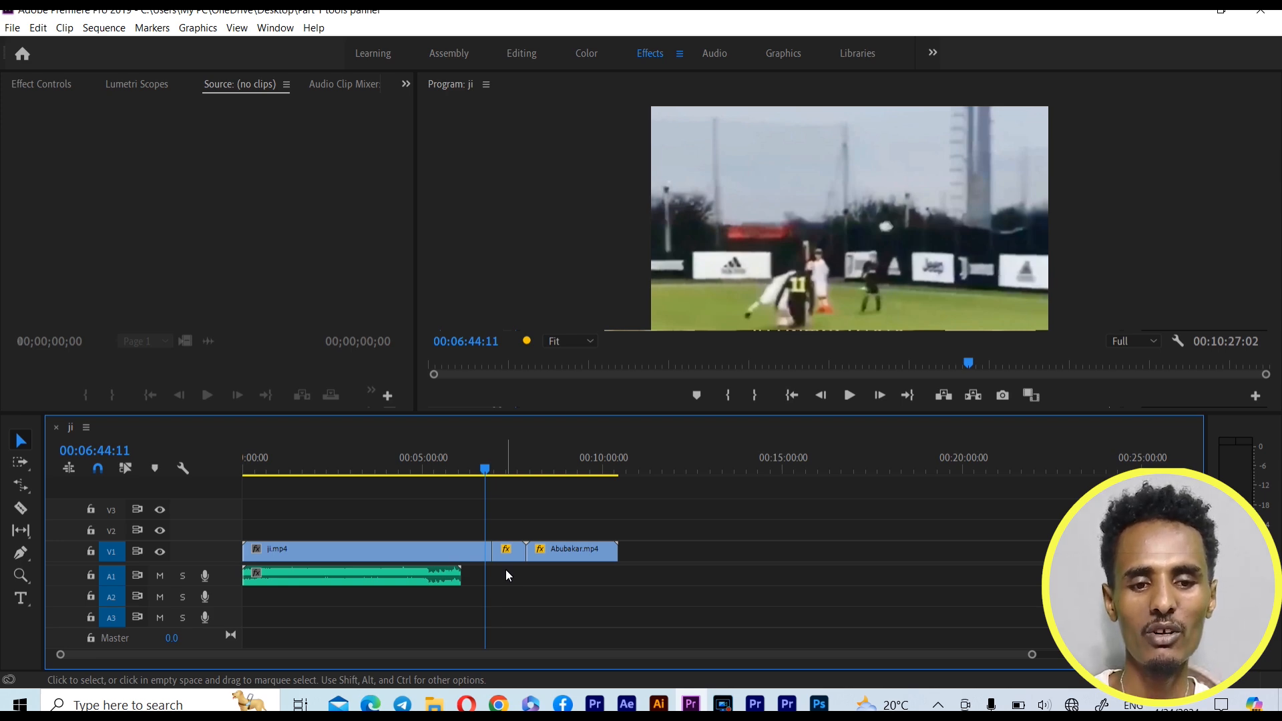
With the Track Select Forward Tool, duplicate all V1 clips onto V2 and V3 and the A1 audio clip onto A2
left_click(21, 490)
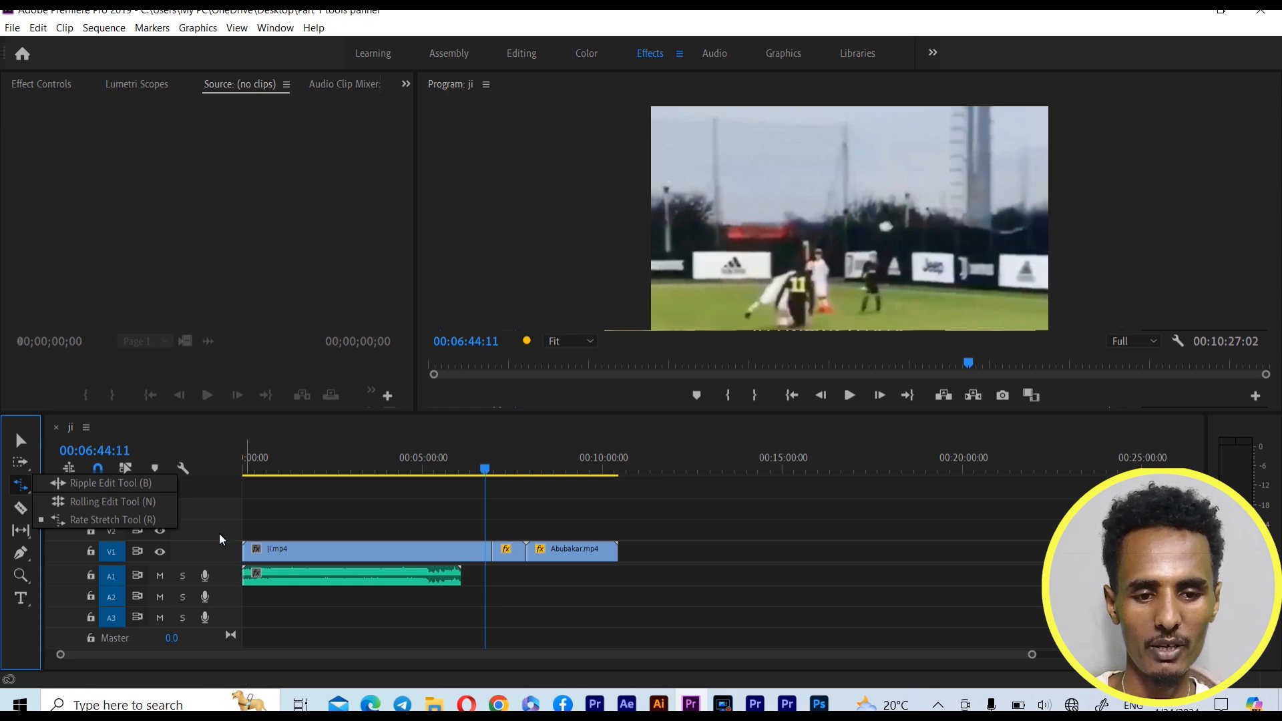
left_click(31, 449)
left_click(492, 608)
left_click(15, 467)
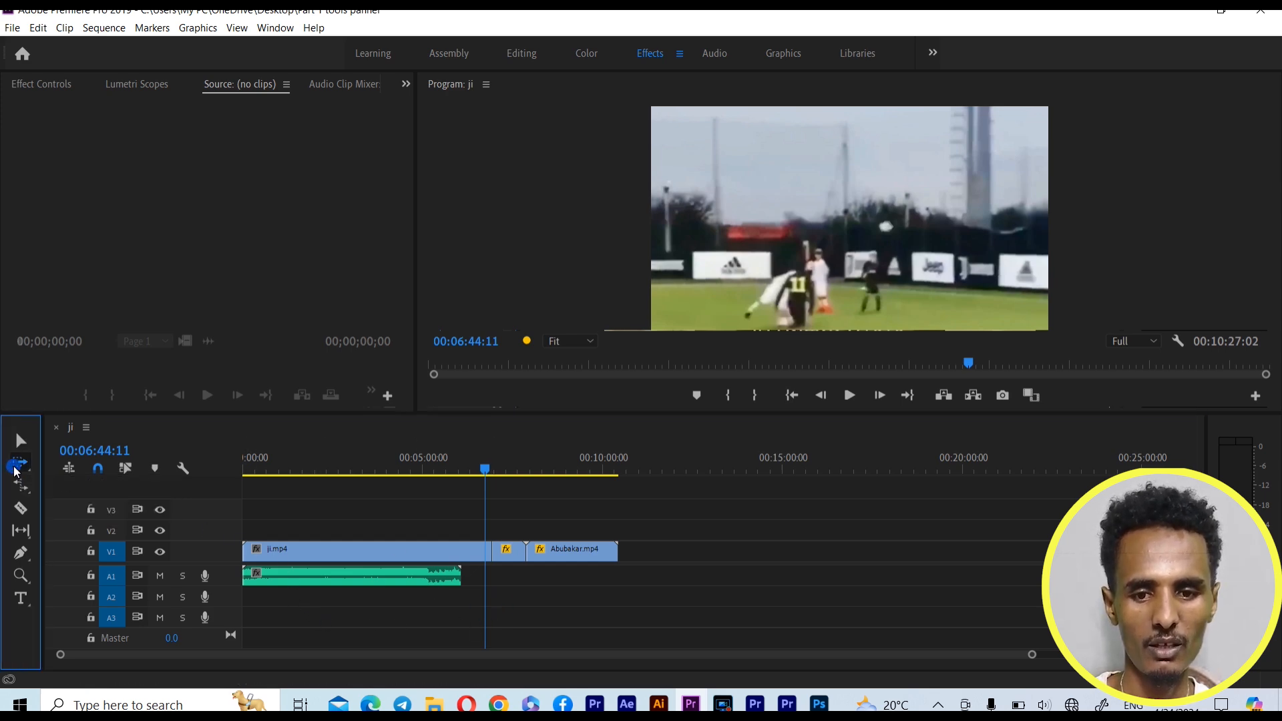
left_click(274, 552)
left_click_drag(274, 553, 280, 511)
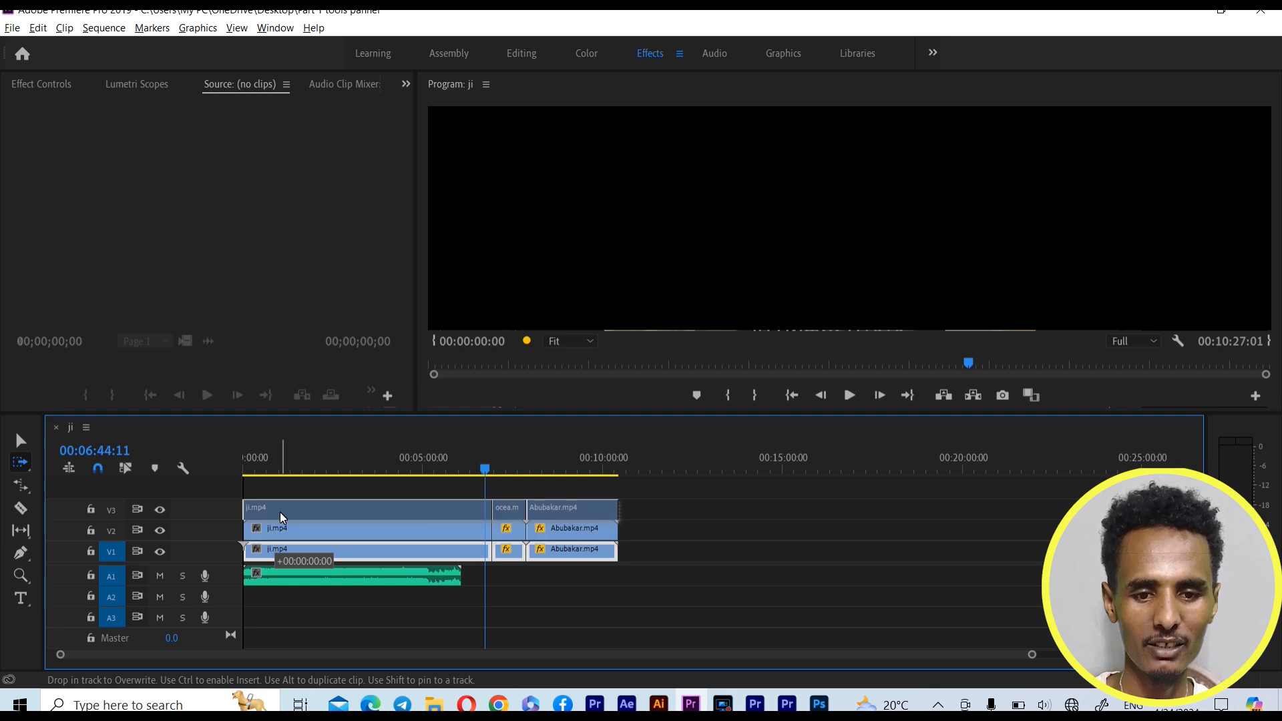
left_click_drag(374, 575, 343, 628)
left_click_drag(339, 579, 348, 629)
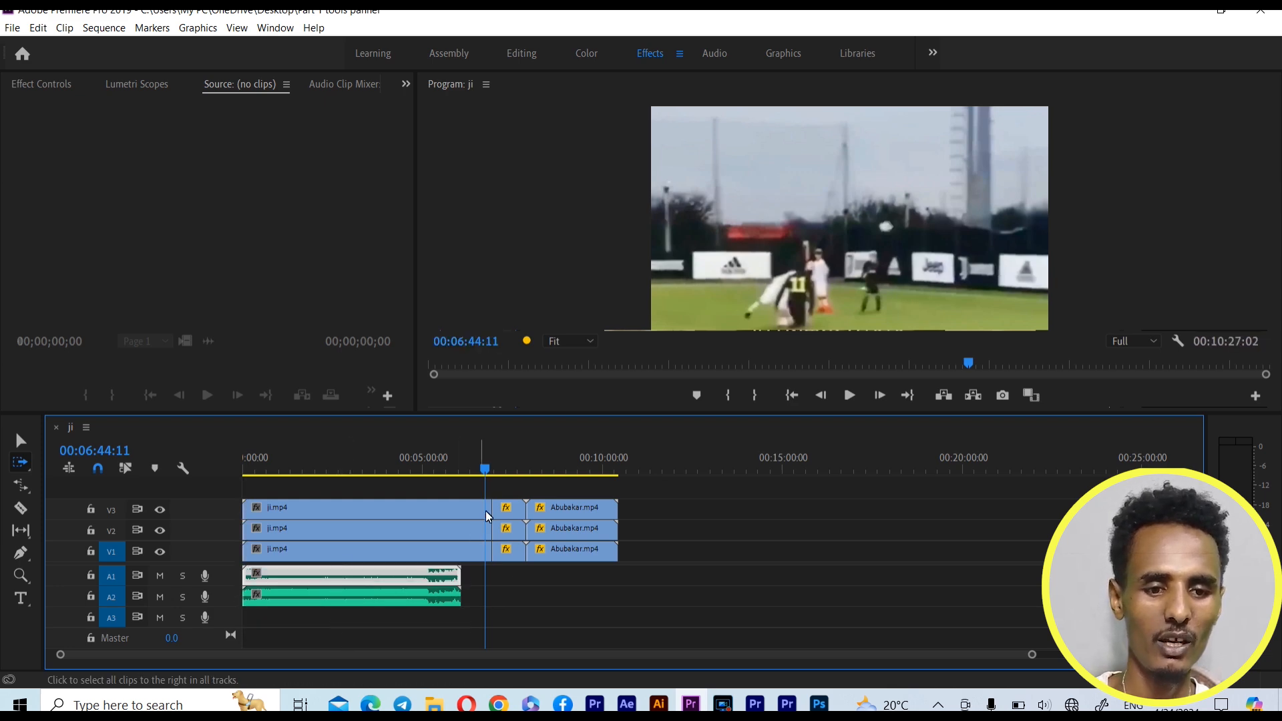
Switch to the Razor Tool and place the playhead at 00:00:26:00
left_click_drag(484, 471, 256, 518)
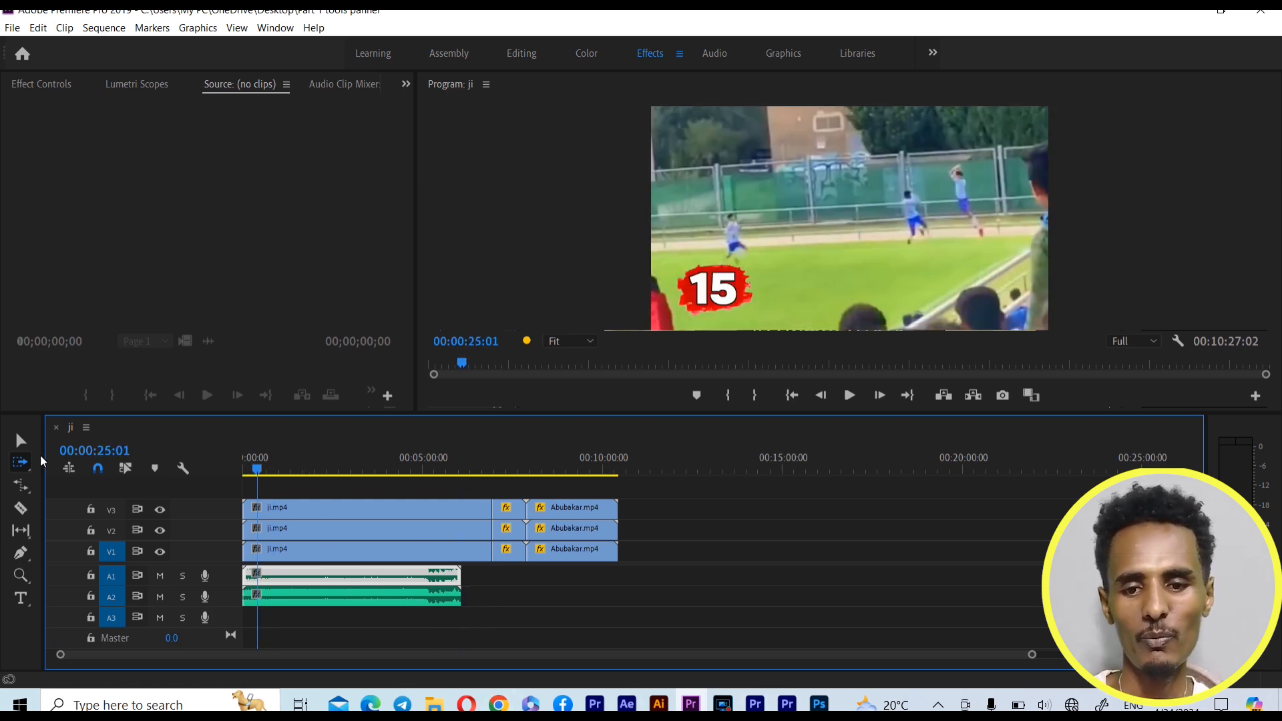
left_click(20, 509)
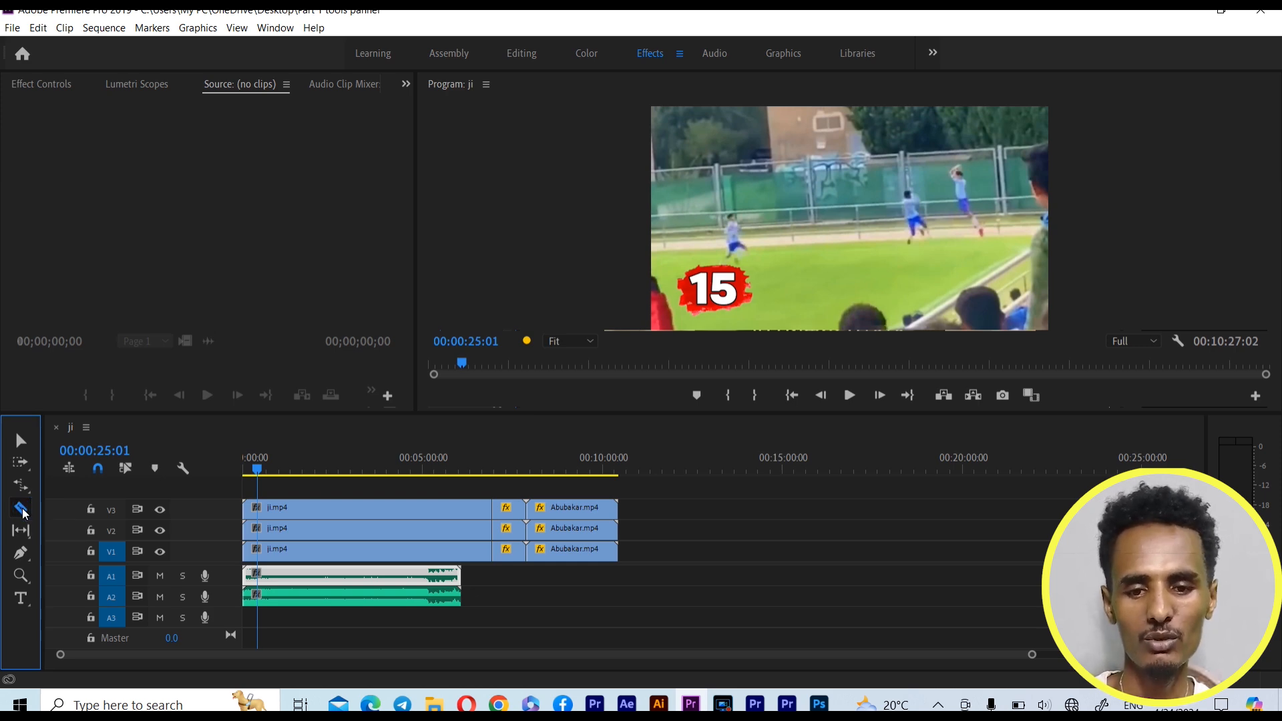
left_click_drag(260, 459, 286, 470)
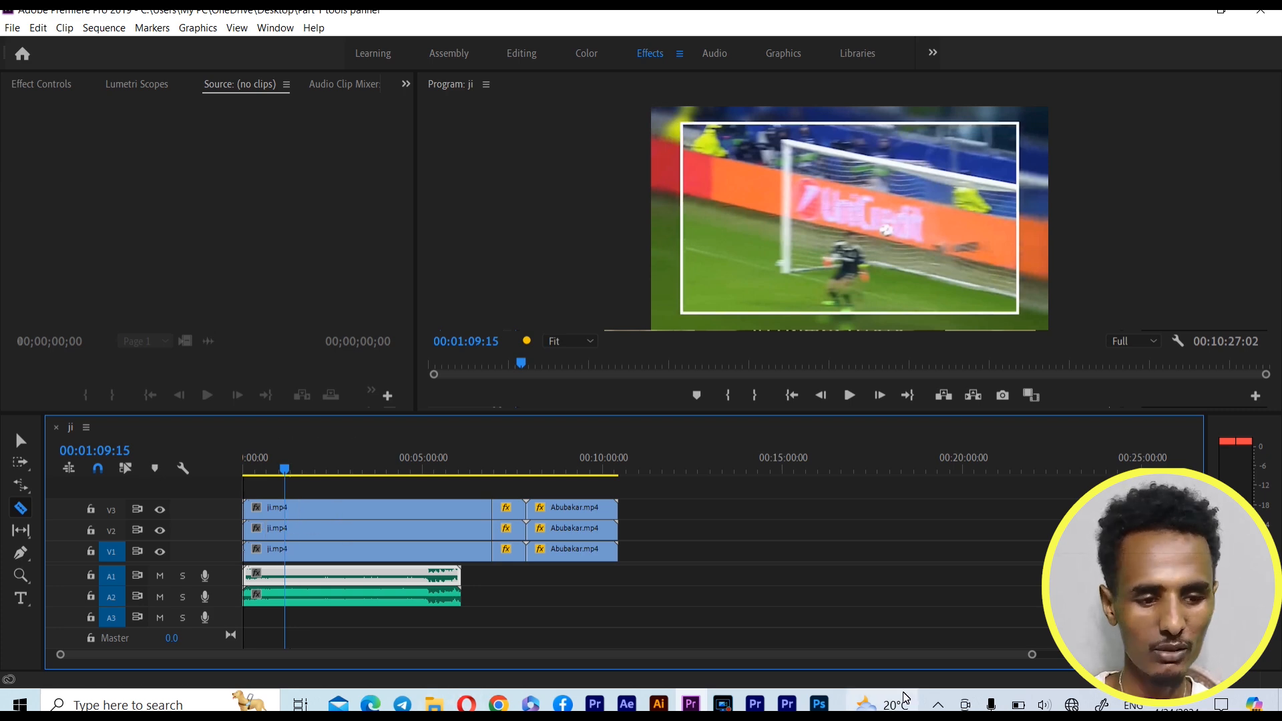
left_click_drag(1032, 656, 355, 694)
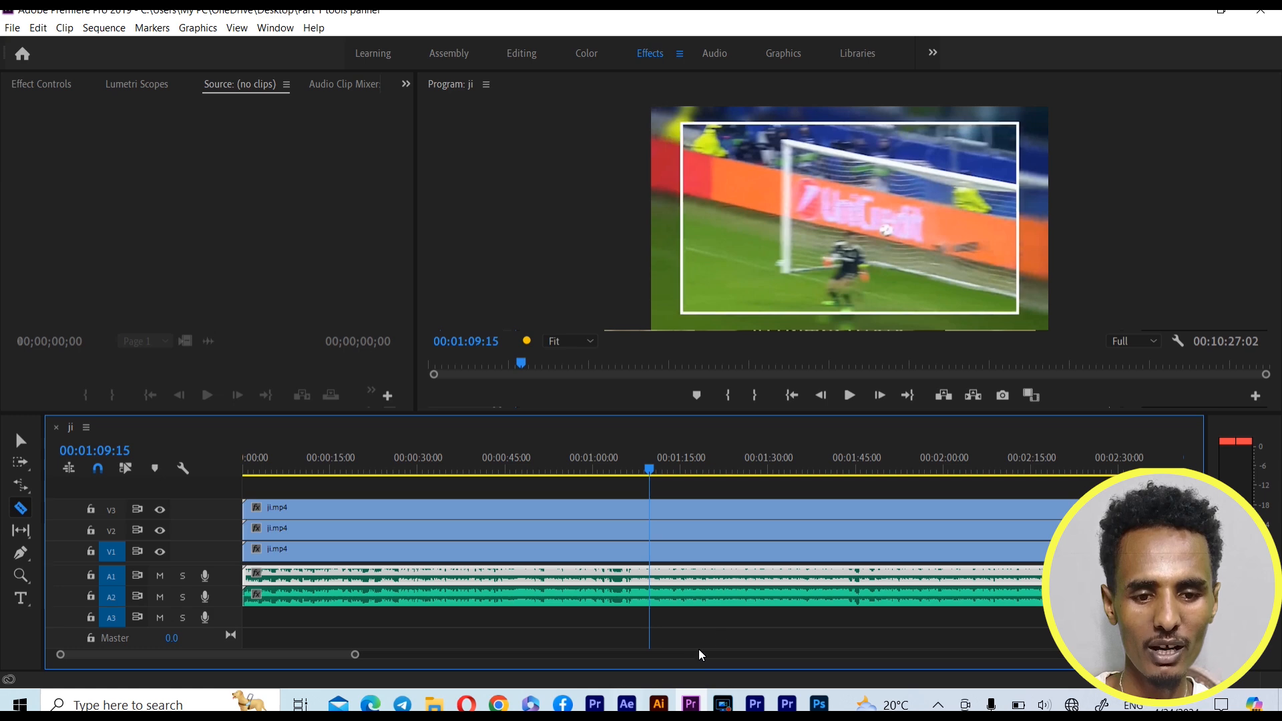
left_click_drag(655, 468, 395, 510)
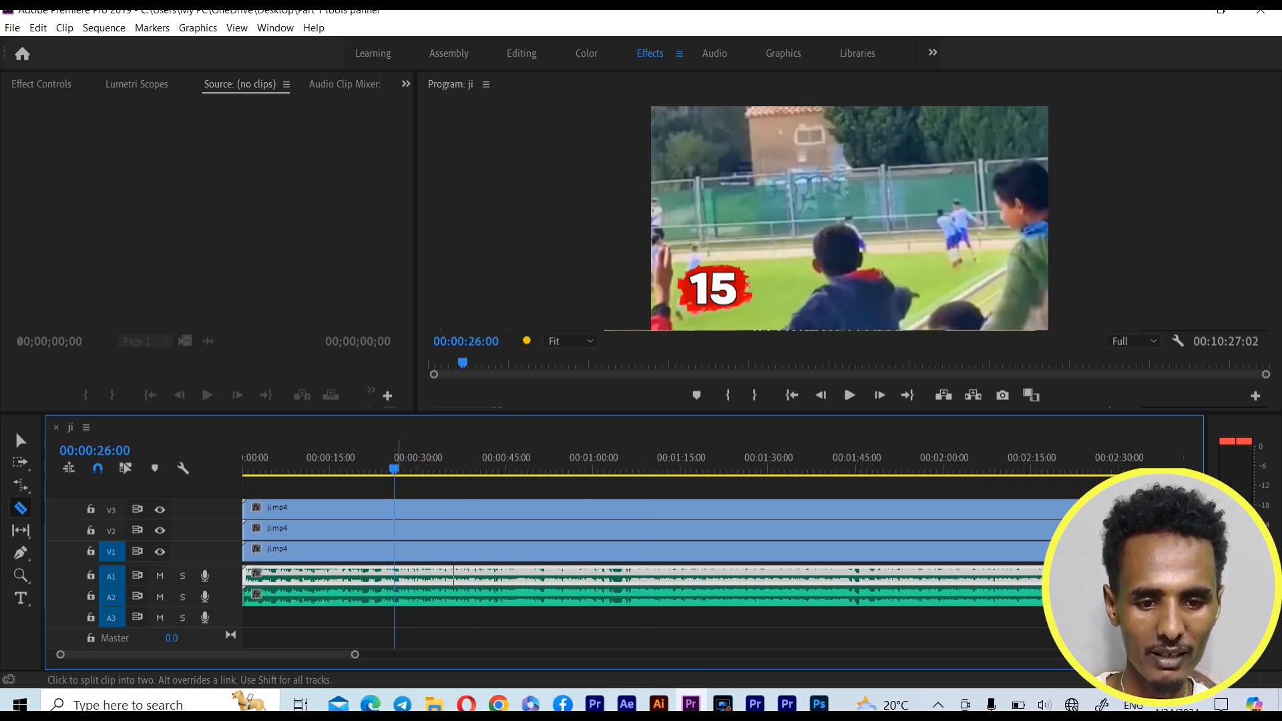
left_click_drag(356, 654, 534, 667)
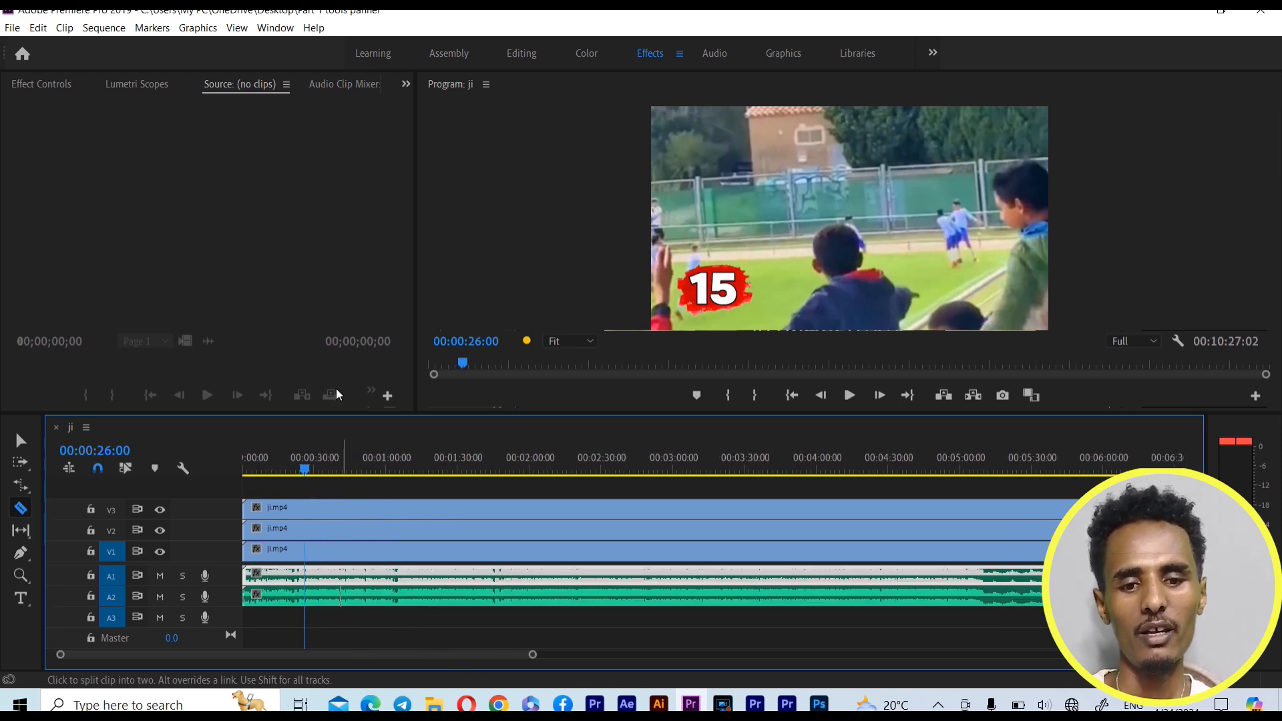
Try a razor cut in ji.mp4 on V3 at the playhead and another on V1, undoing each cut
left_click(304, 508)
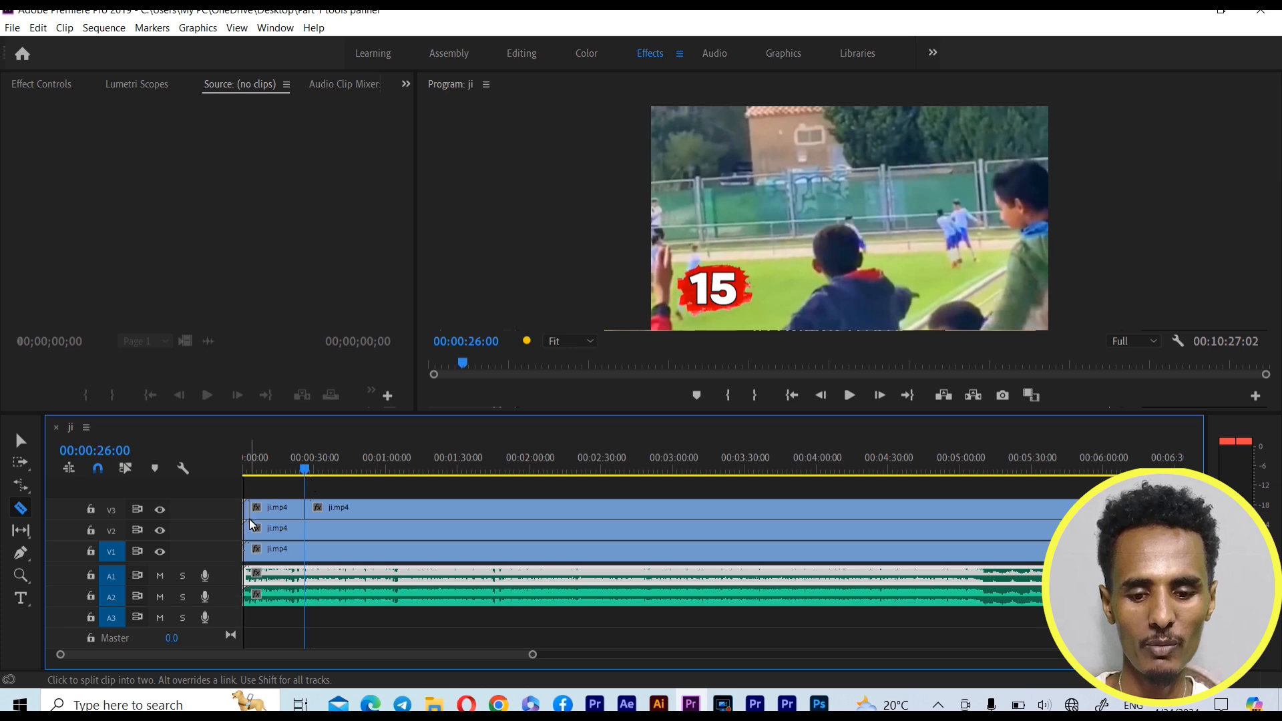
key("ctrl+z")
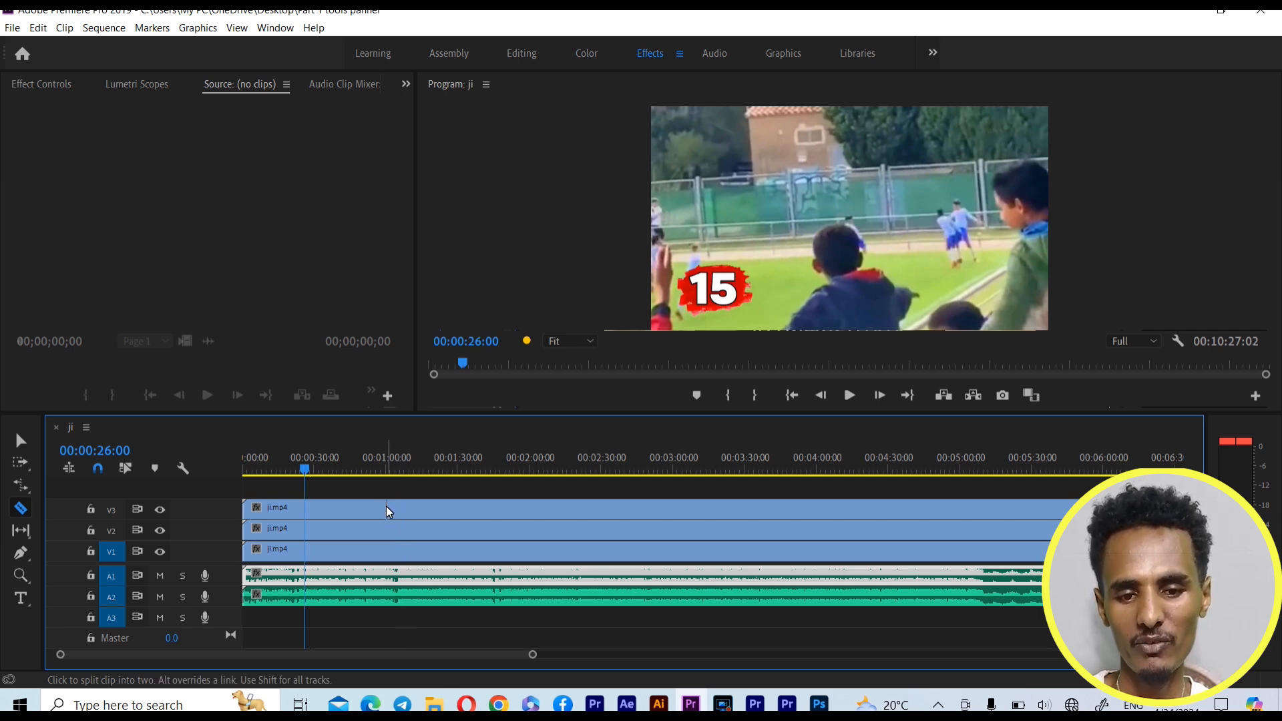
left_click(367, 549)
key("ctrl+z")
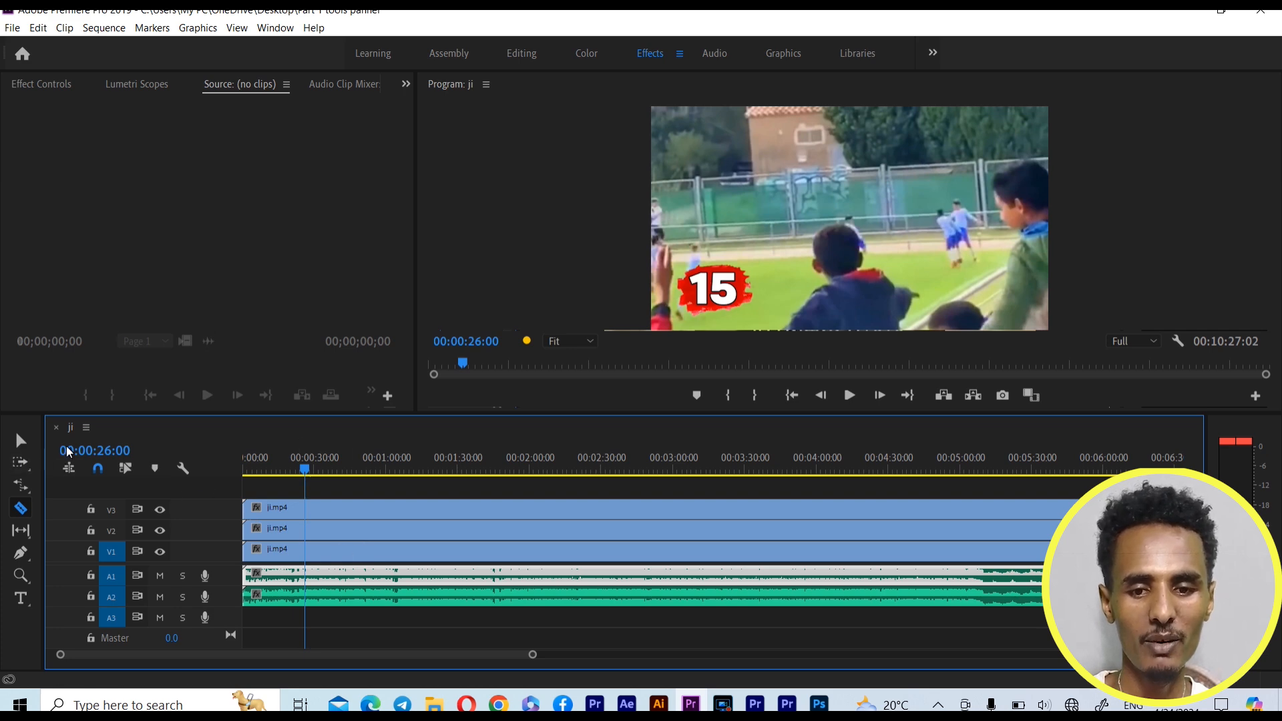
Select ji.mp4 on V1 with the Selection Tool and review its clip commands, including Unlink, without applying any
left_click(20, 440)
left_click(466, 551)
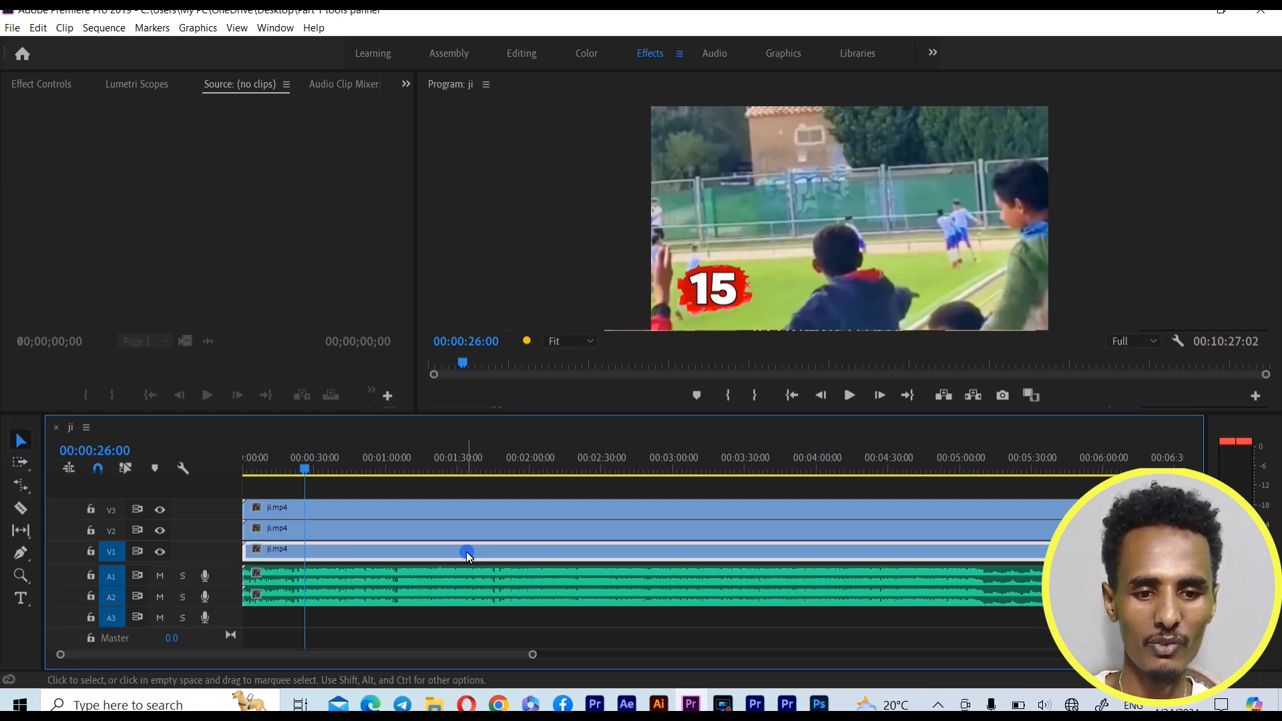
right_click(466, 551)
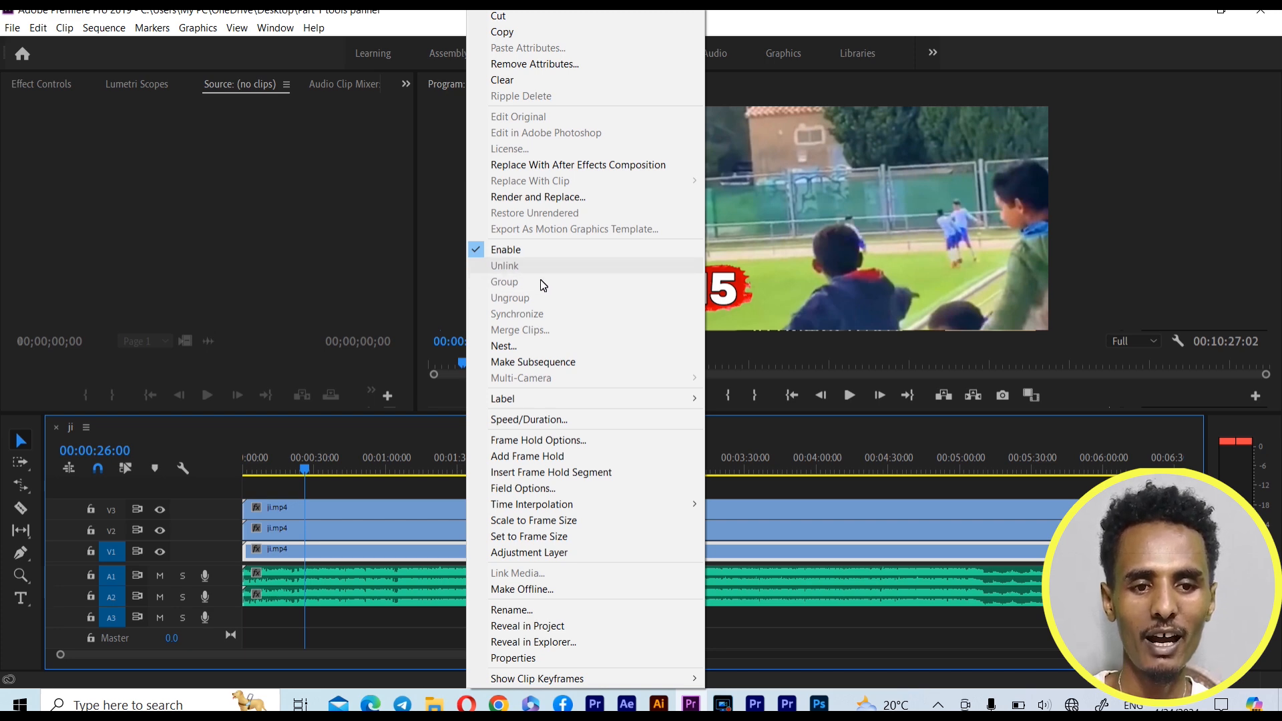
left_click(356, 527)
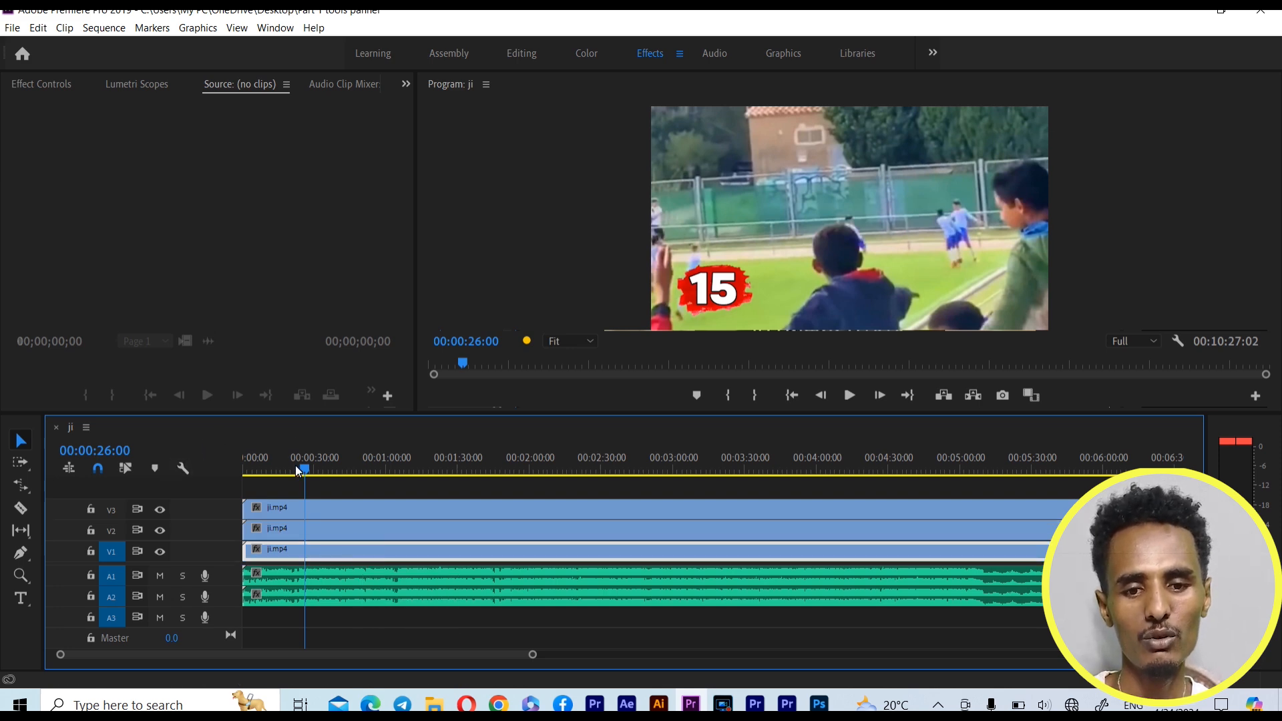
Place the playhead at 00:00:31:19 and try a razor cut in ji.mp4 on V2
left_click_drag(304, 471, 319, 475)
left_click(27, 509)
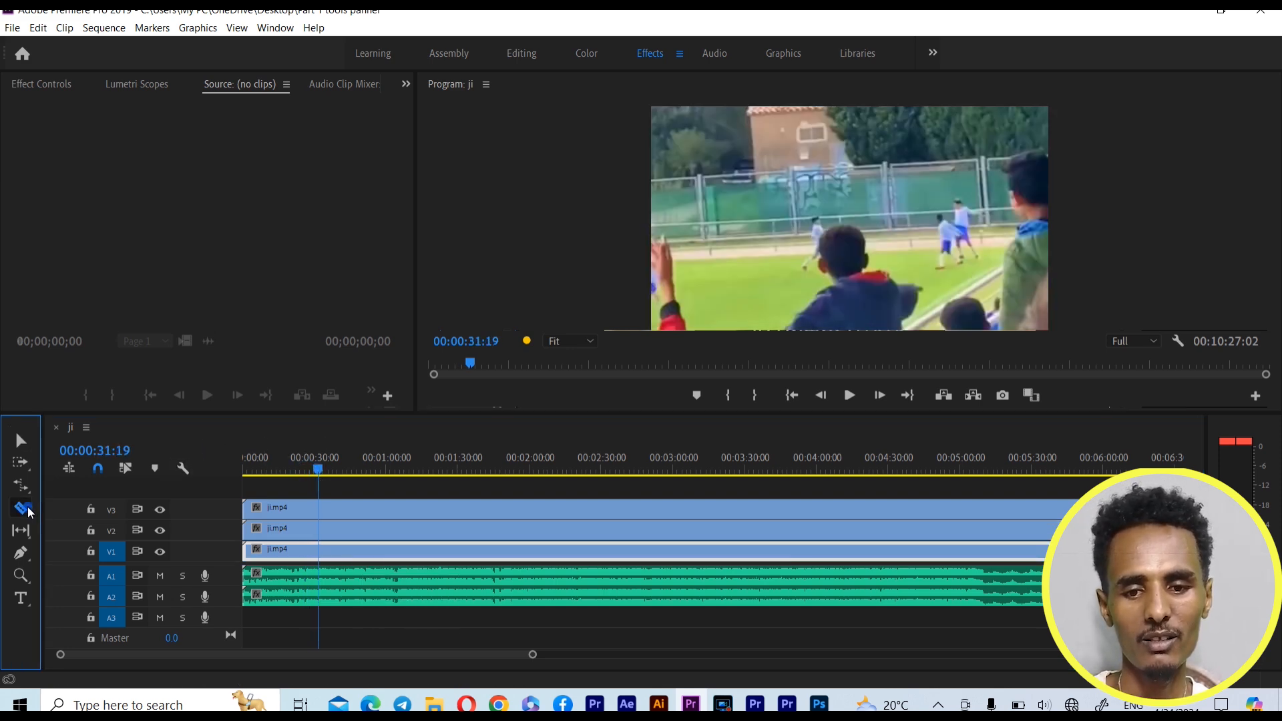
left_click(320, 528, "shift")
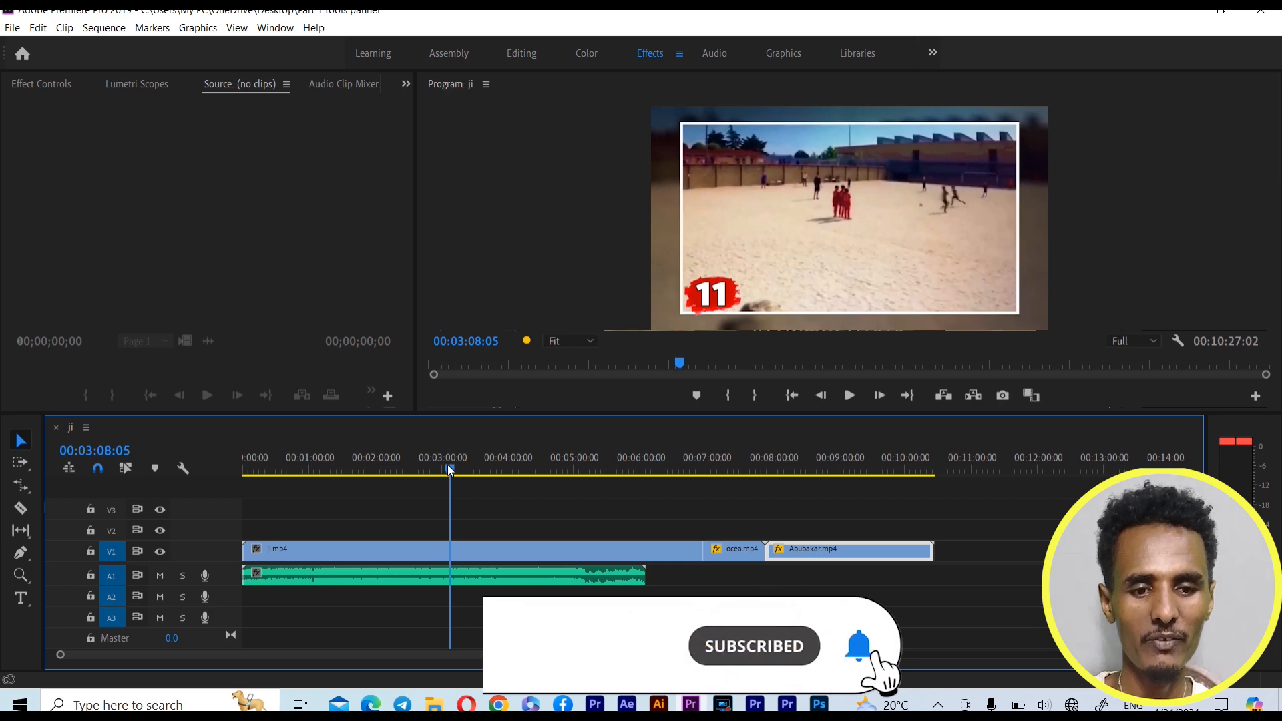
Try a razor cut through V1 and A1 at 00:00:18:04, select the opening pieces, and undo the edit
left_click_drag(450, 471, 260, 469)
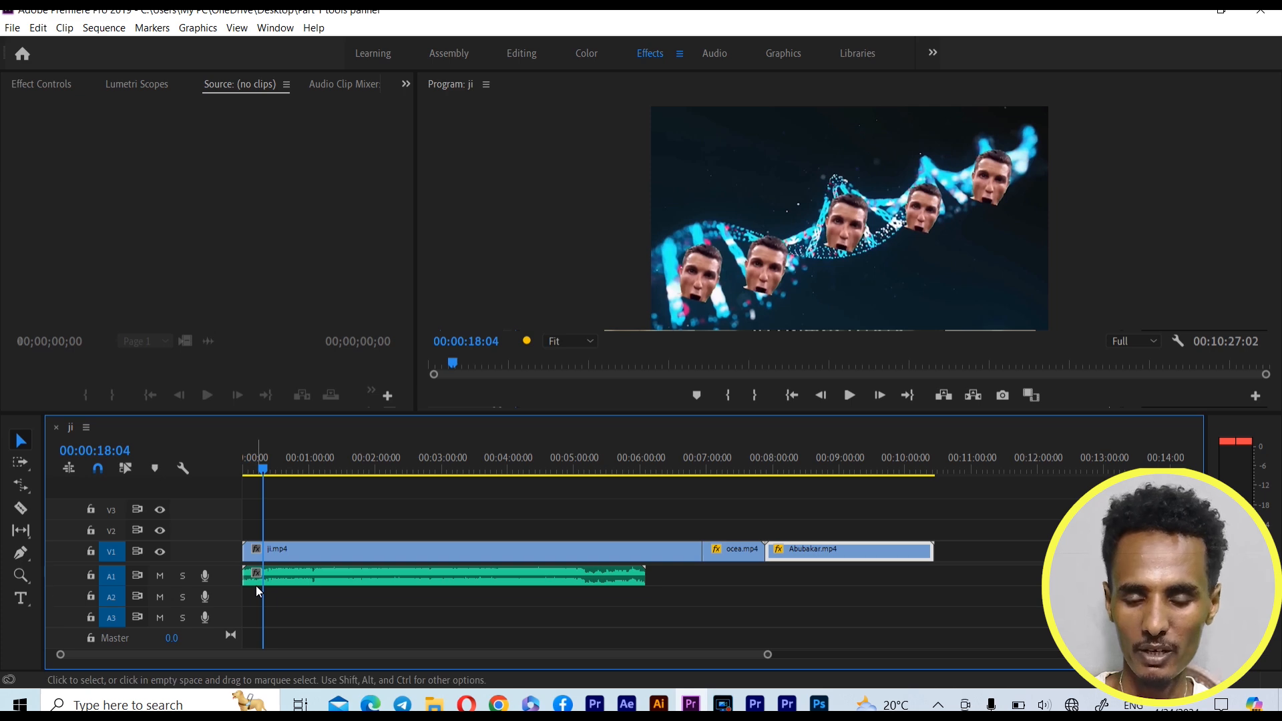
key("c")
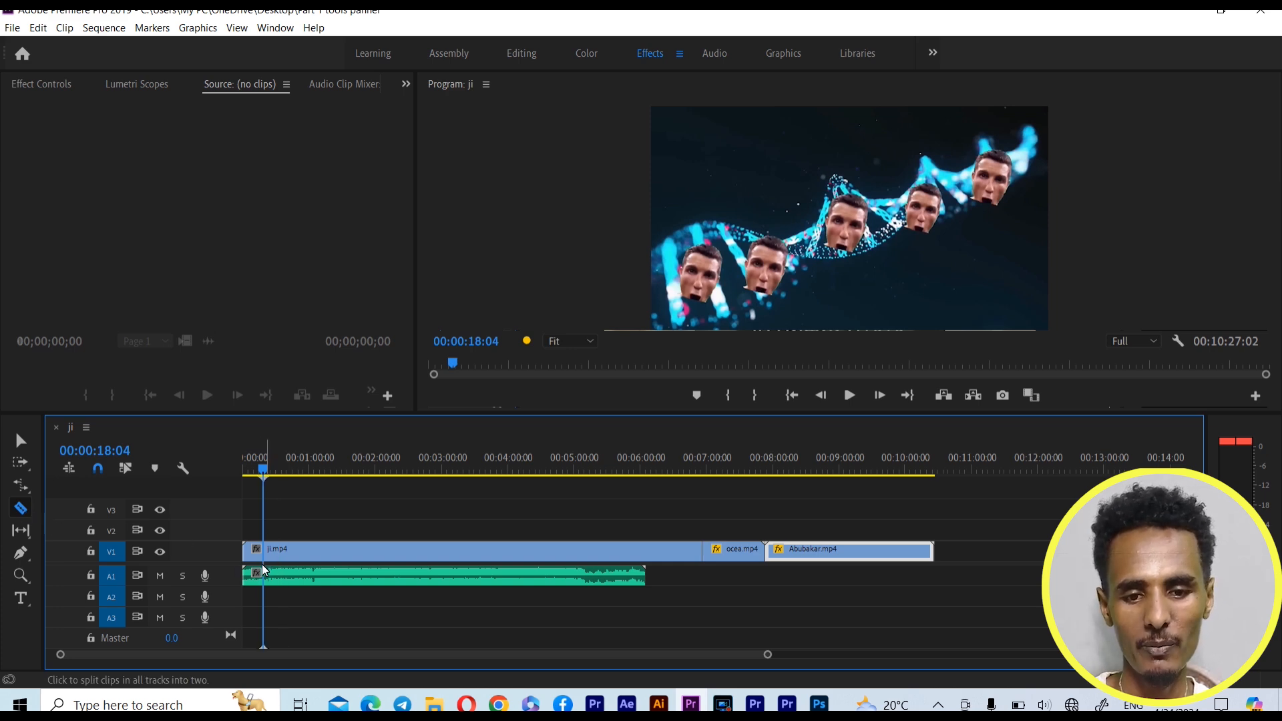
key("v")
left_click_drag(253, 525, 251, 589)
left_click(304, 533)
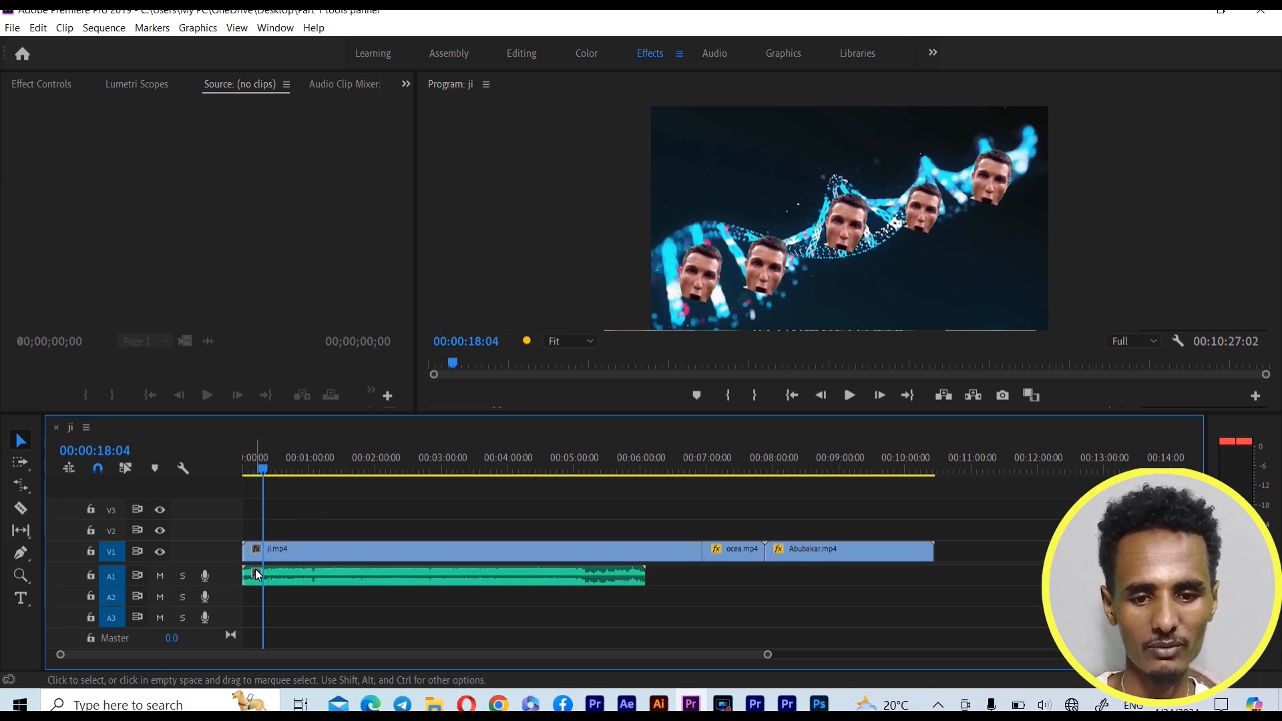
left_click(254, 554)
key("ctrl+z")
left_click(288, 536)
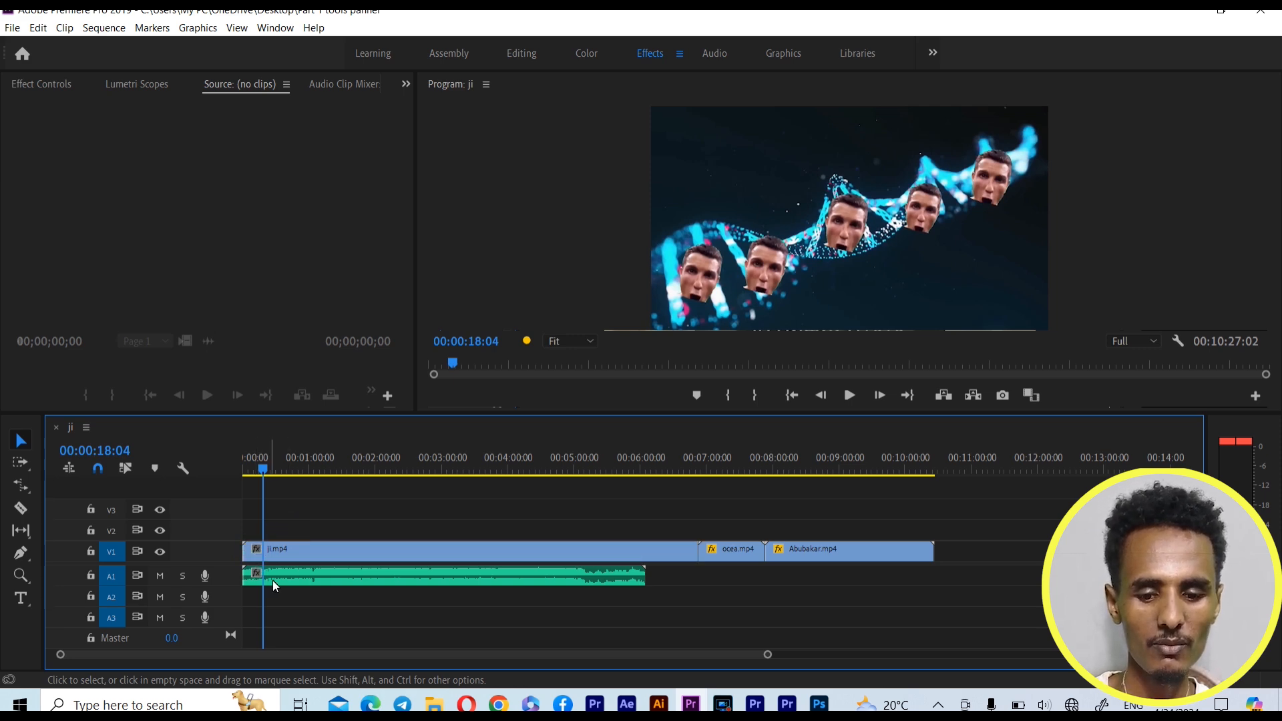
Razor-cut ji.mp4 on V1 and the A1 audio at 00:00:18:04 and delete the pieces before the cut
left_click(25, 511)
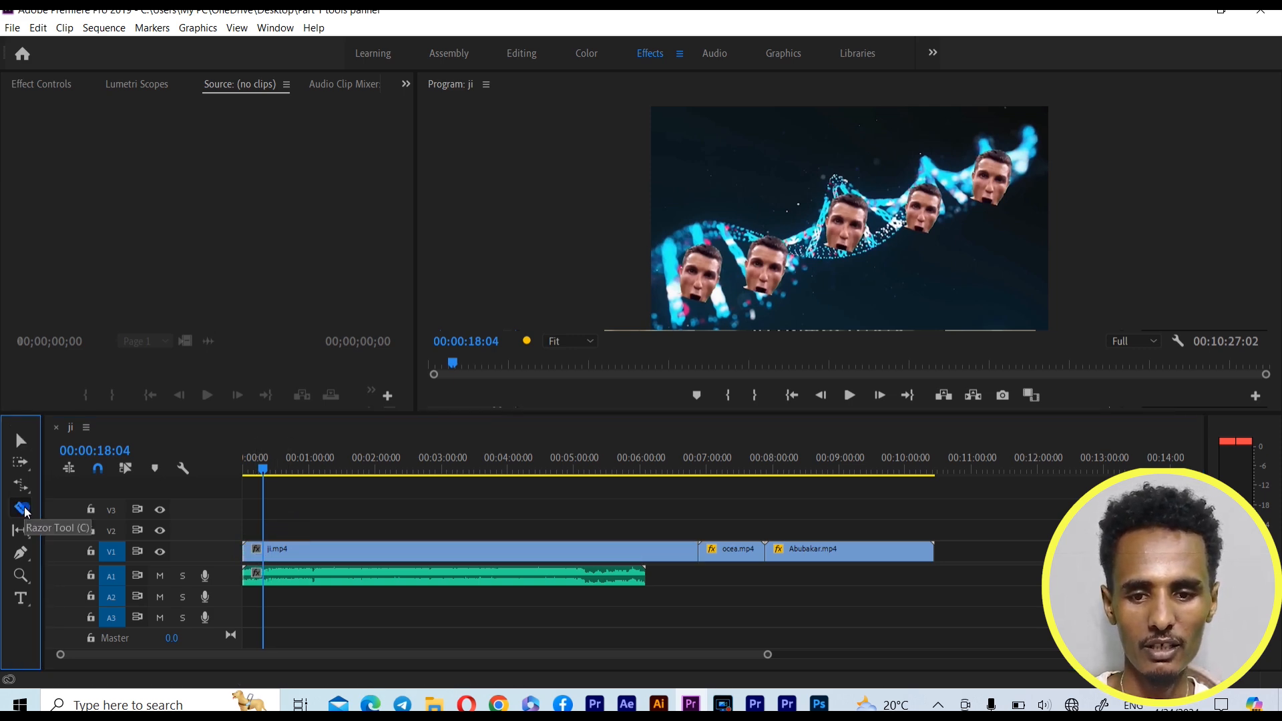
left_click(267, 548)
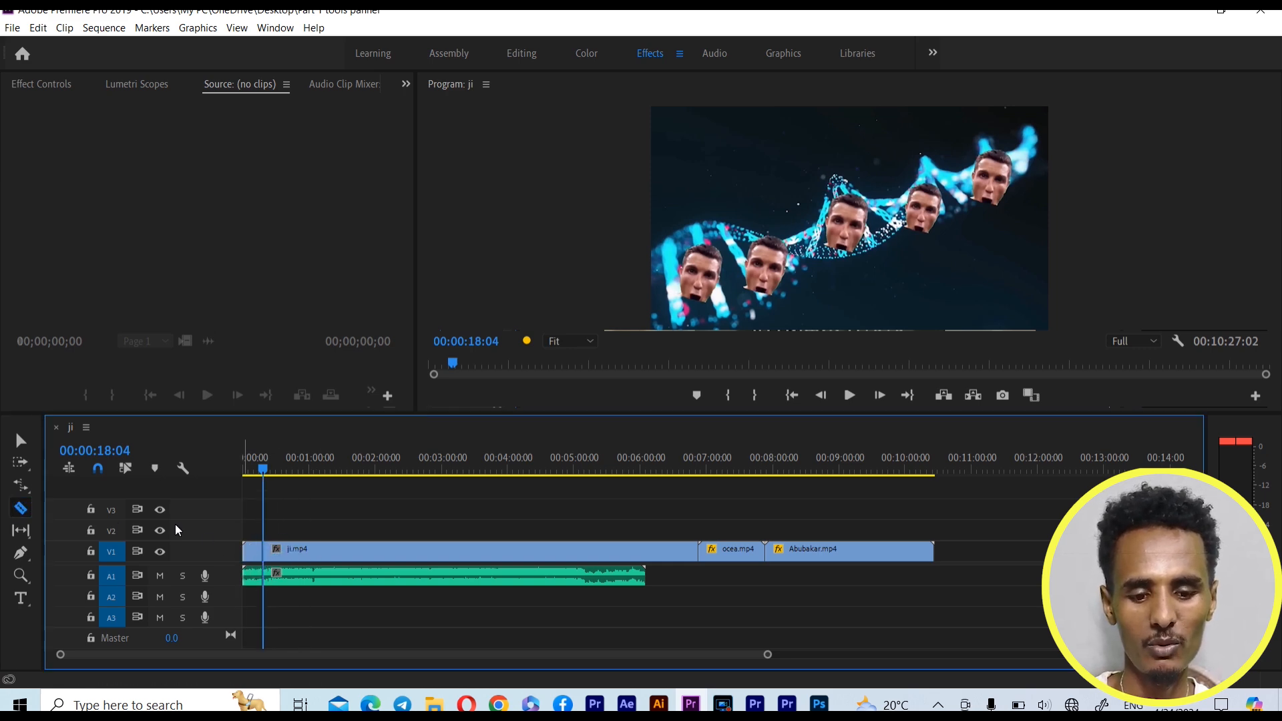
left_click(20, 442)
left_click_drag(249, 518, 247, 605)
key("Delete")
Close the gap at the start of V1 and A1, and undo the edits back to the uncut clips
left_click(243, 574)
right_click(244, 579)
left_click(255, 583)
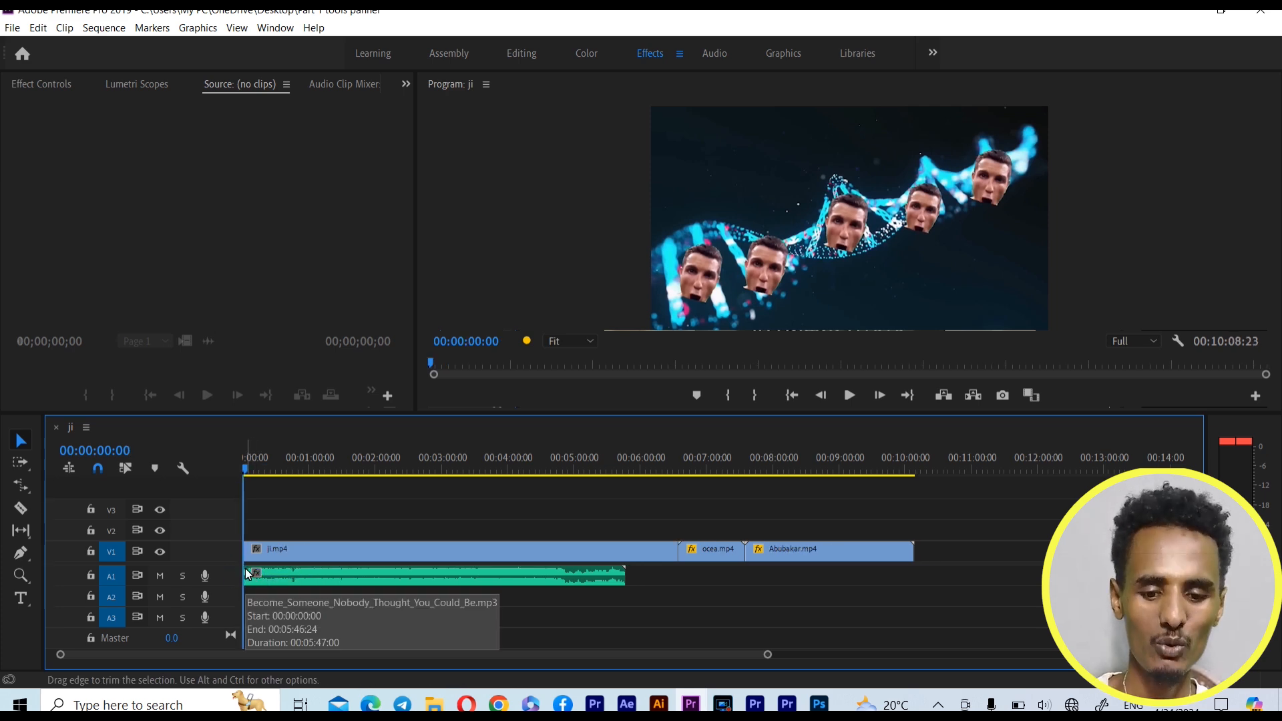
key("ctrl+z")
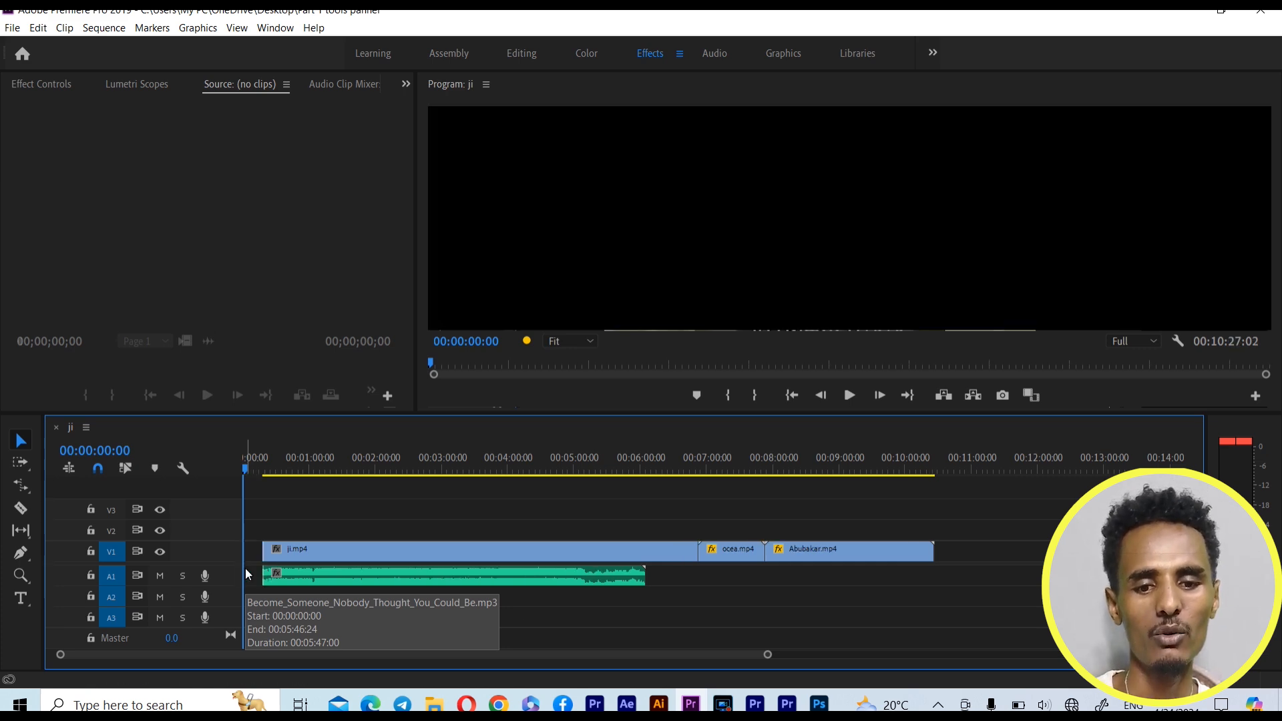
key("ctrl+shift+z")
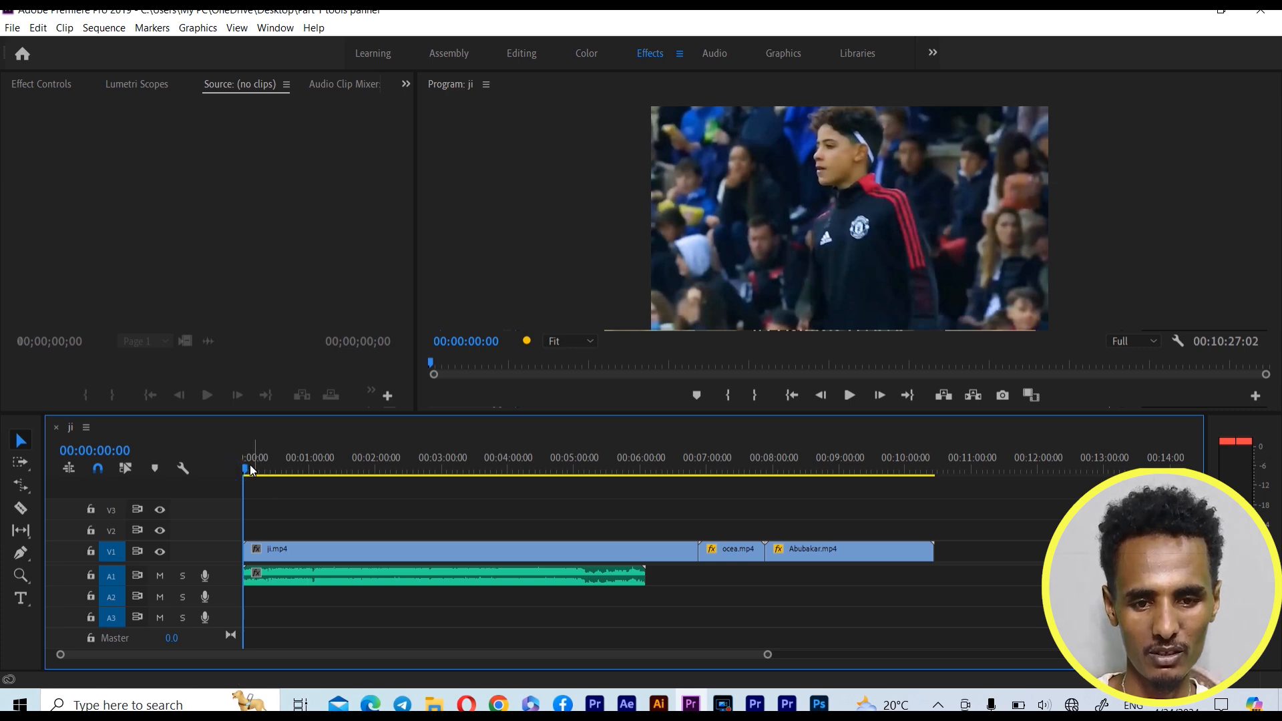
Ripple trim the start of V1 and A1 up to 00:00:32:13, and the last V1 clip's end back to 00:08:27:24
left_click_drag(243, 471, 280, 476)
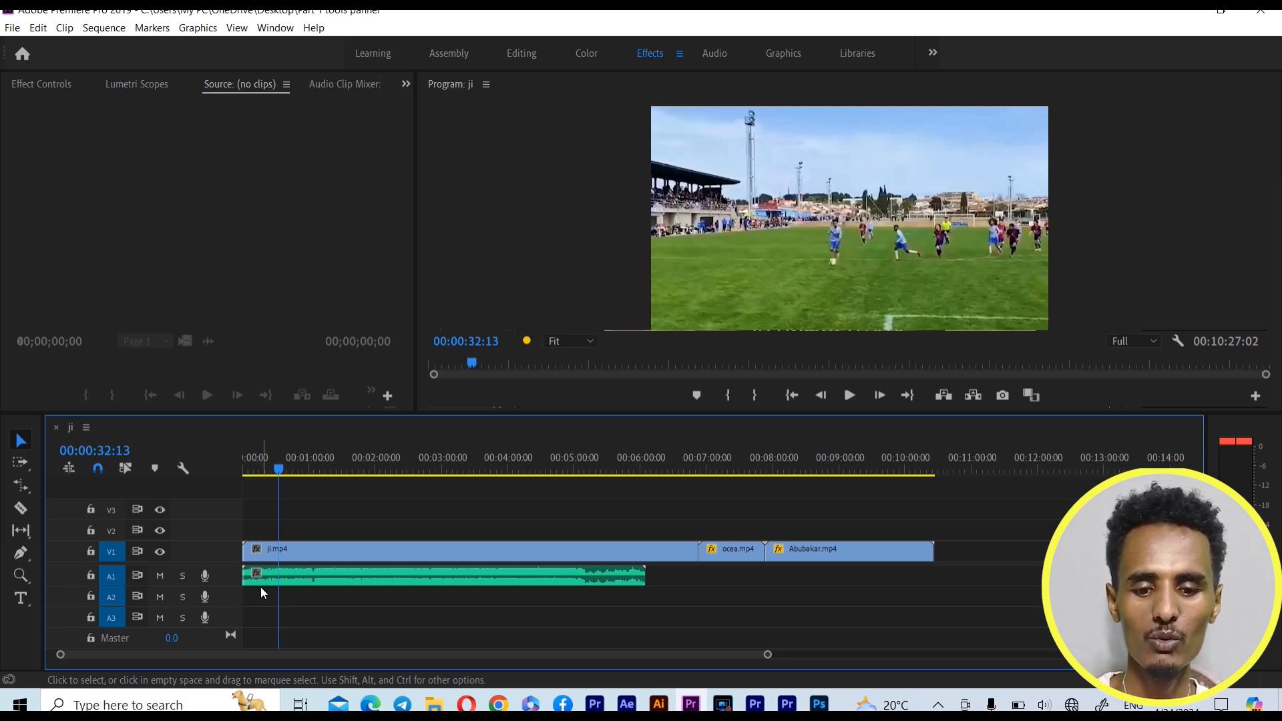
key("q")
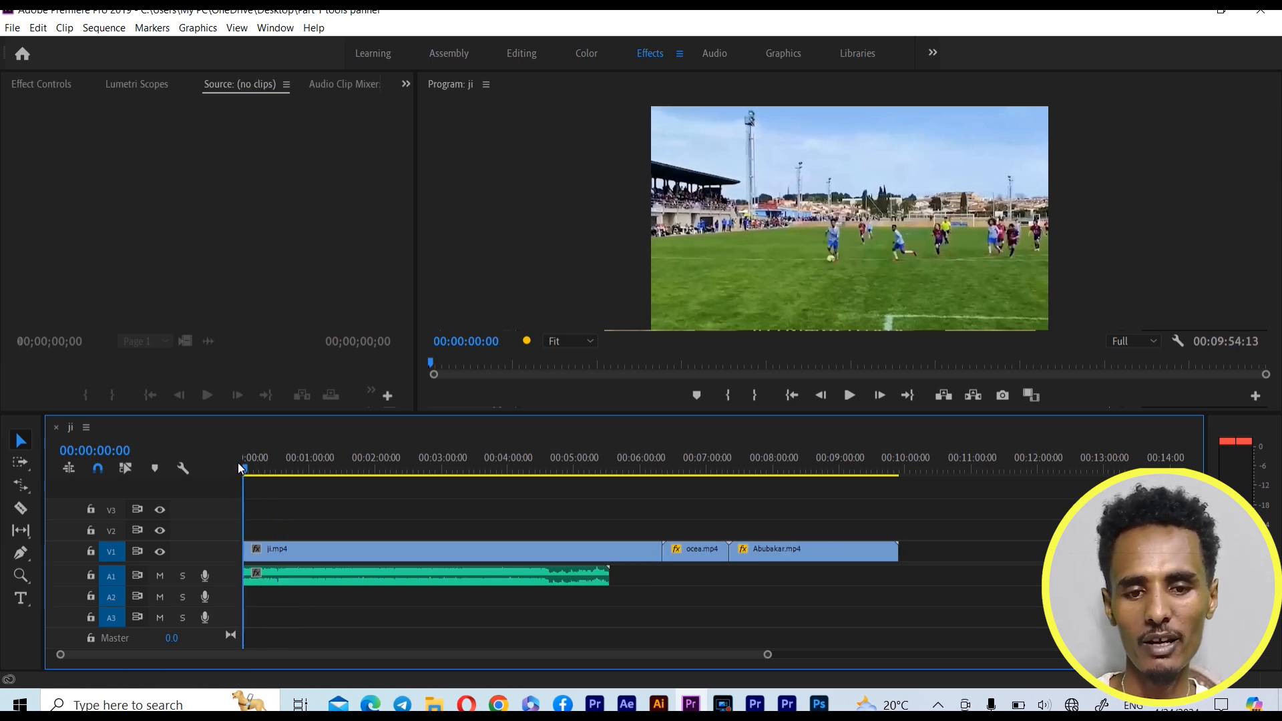
left_click_drag(244, 470, 387, 469)
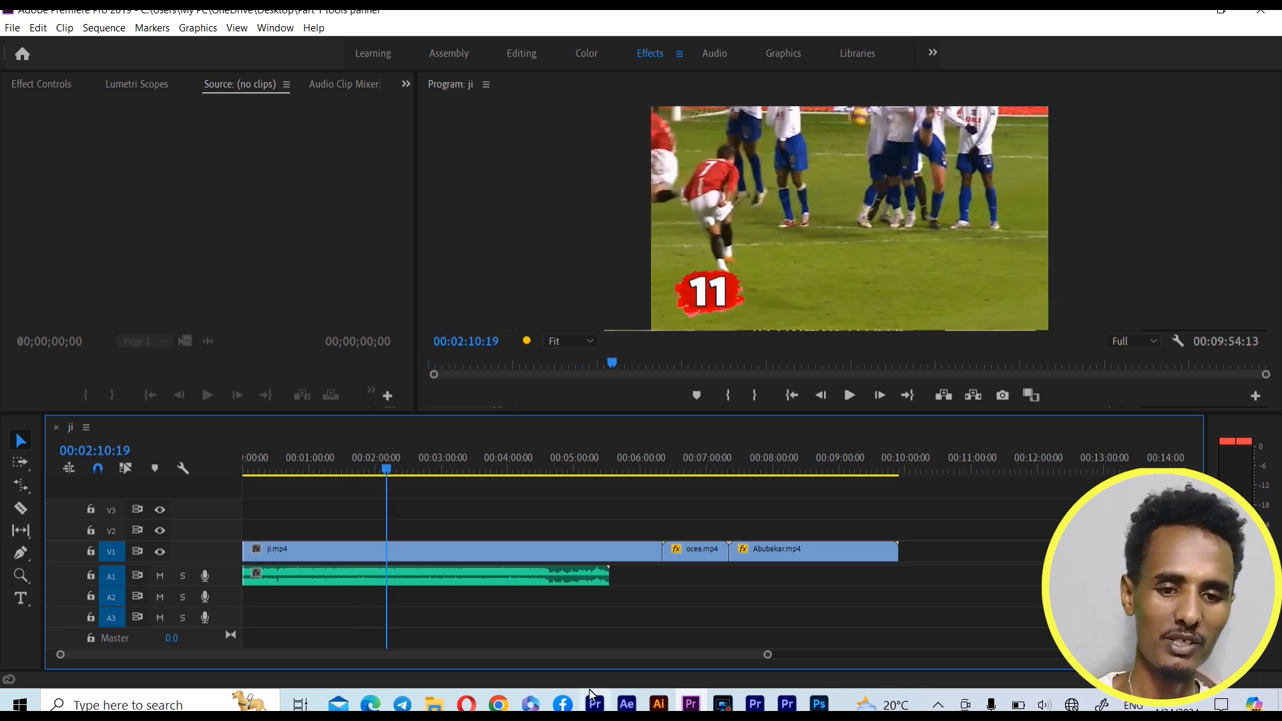
left_click(389, 469)
left_click_drag(390, 469, 603, 487)
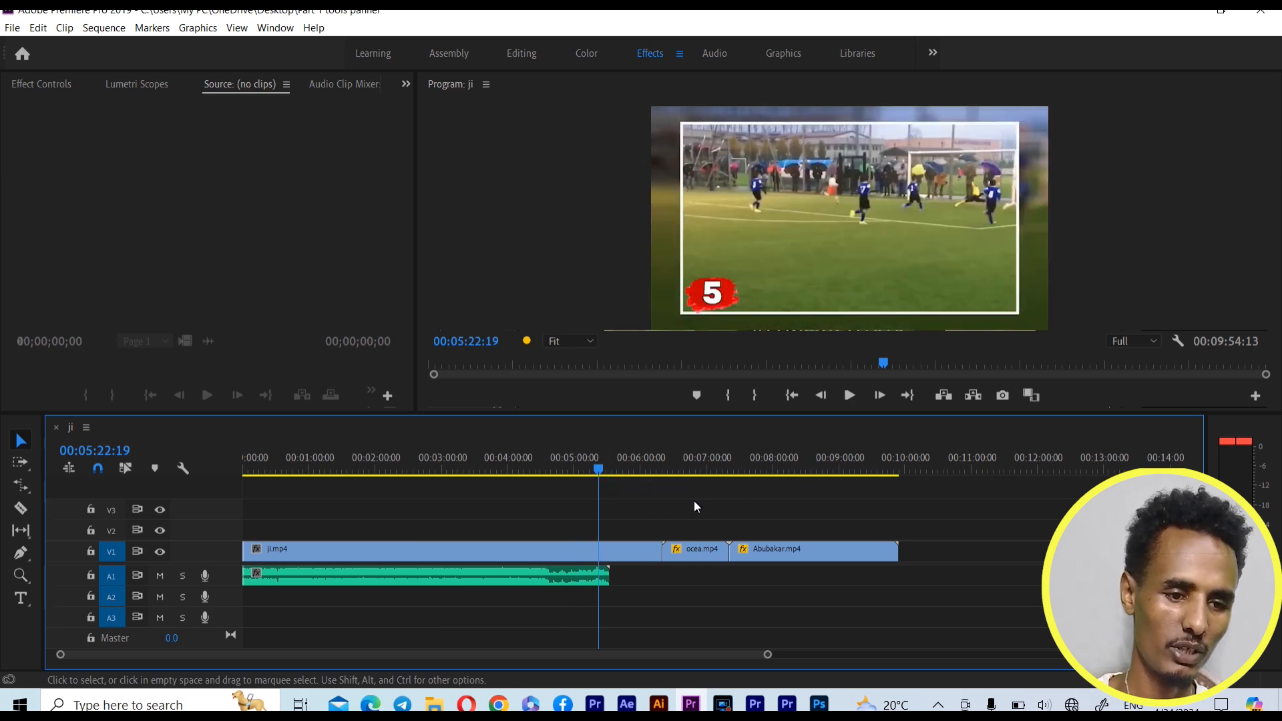
left_click_drag(617, 478, 805, 498)
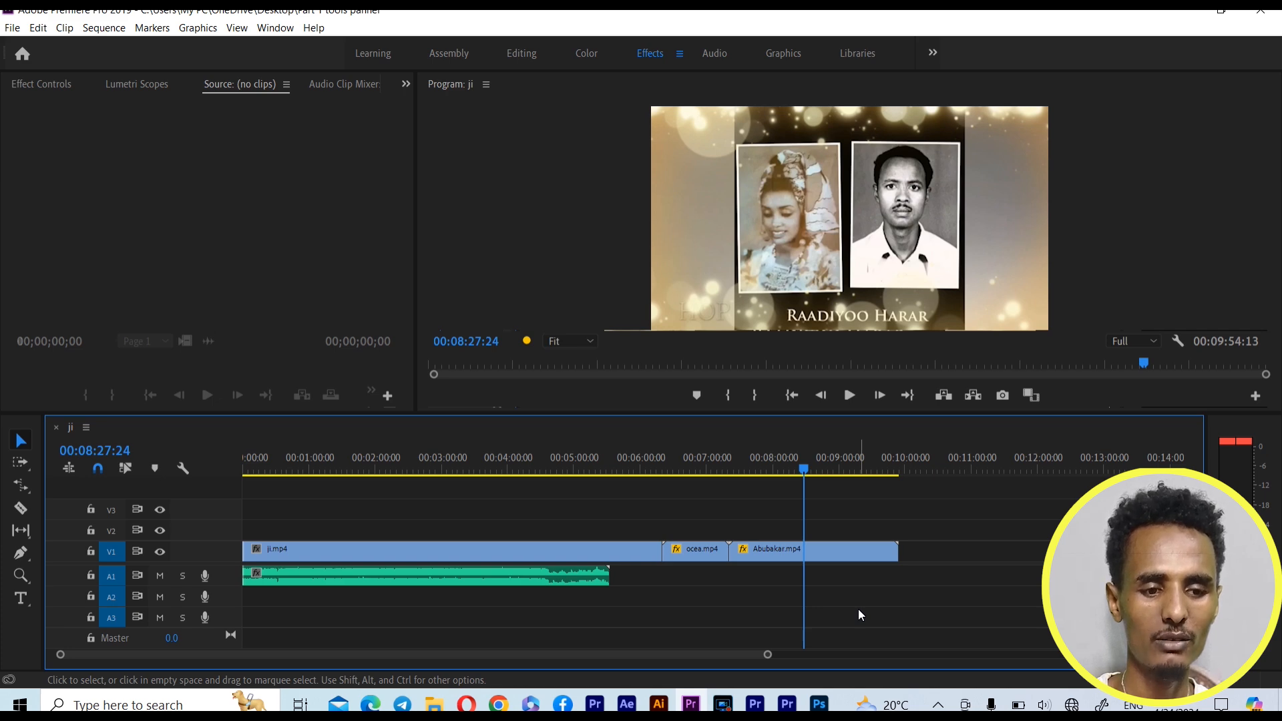
key("w")
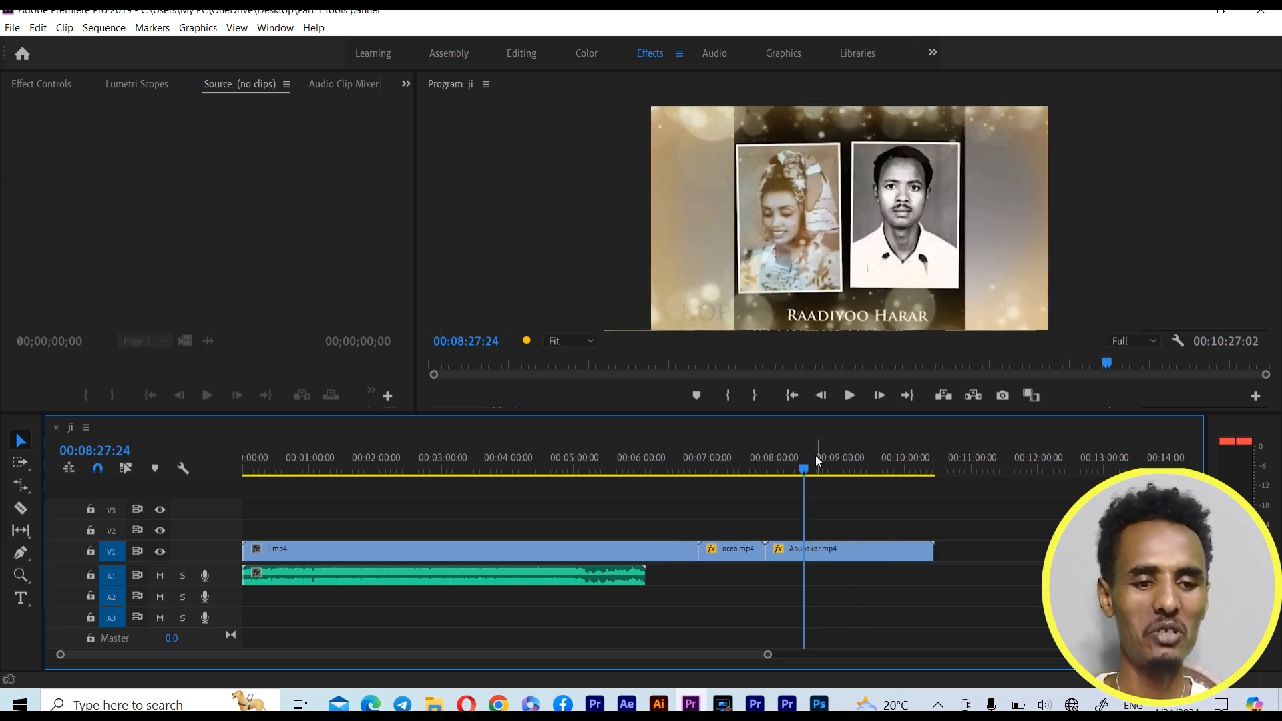
Return the playhead to the start of the sequence and switch to the Slip Tool
left_click_drag(809, 461, 236, 550)
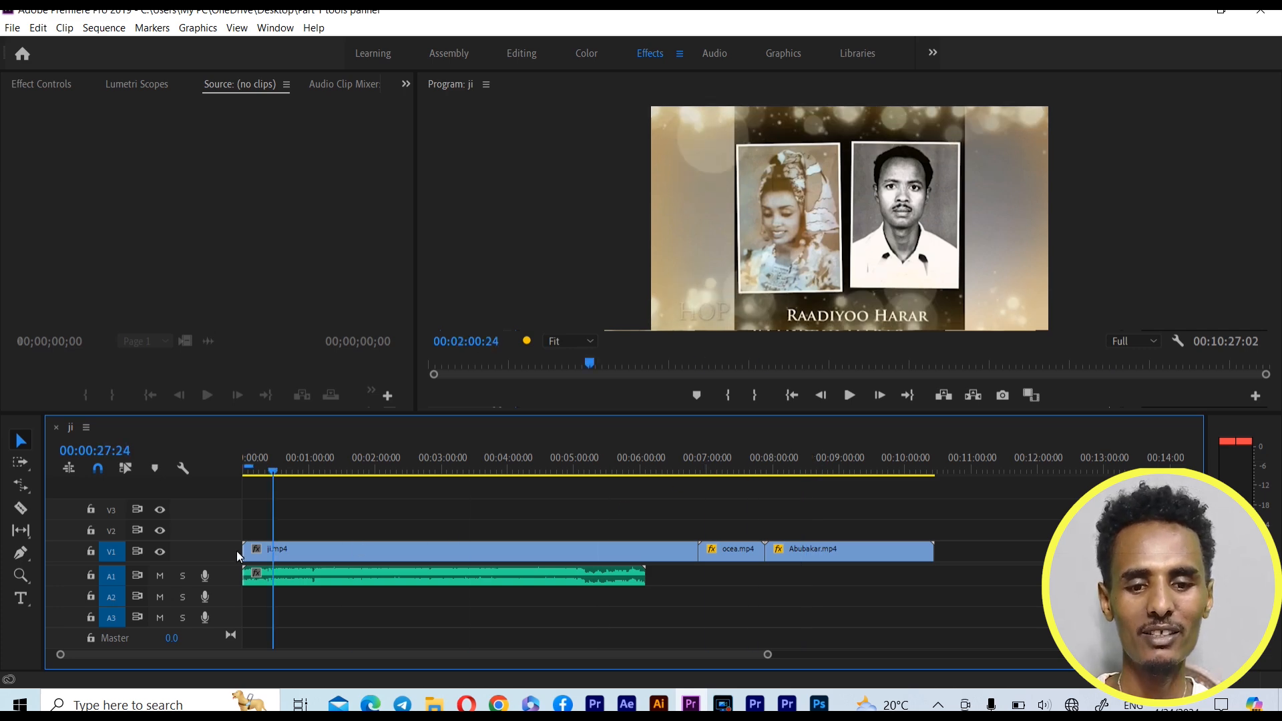
left_click(17, 513)
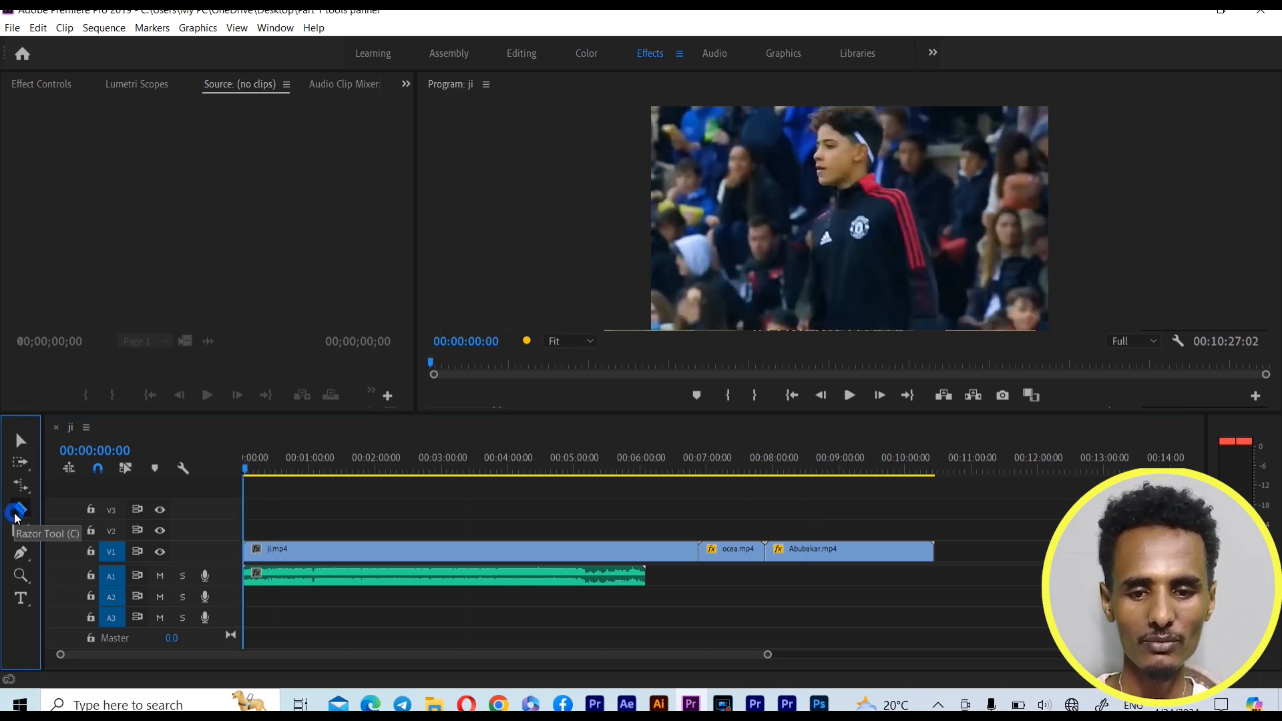
left_click(20, 534)
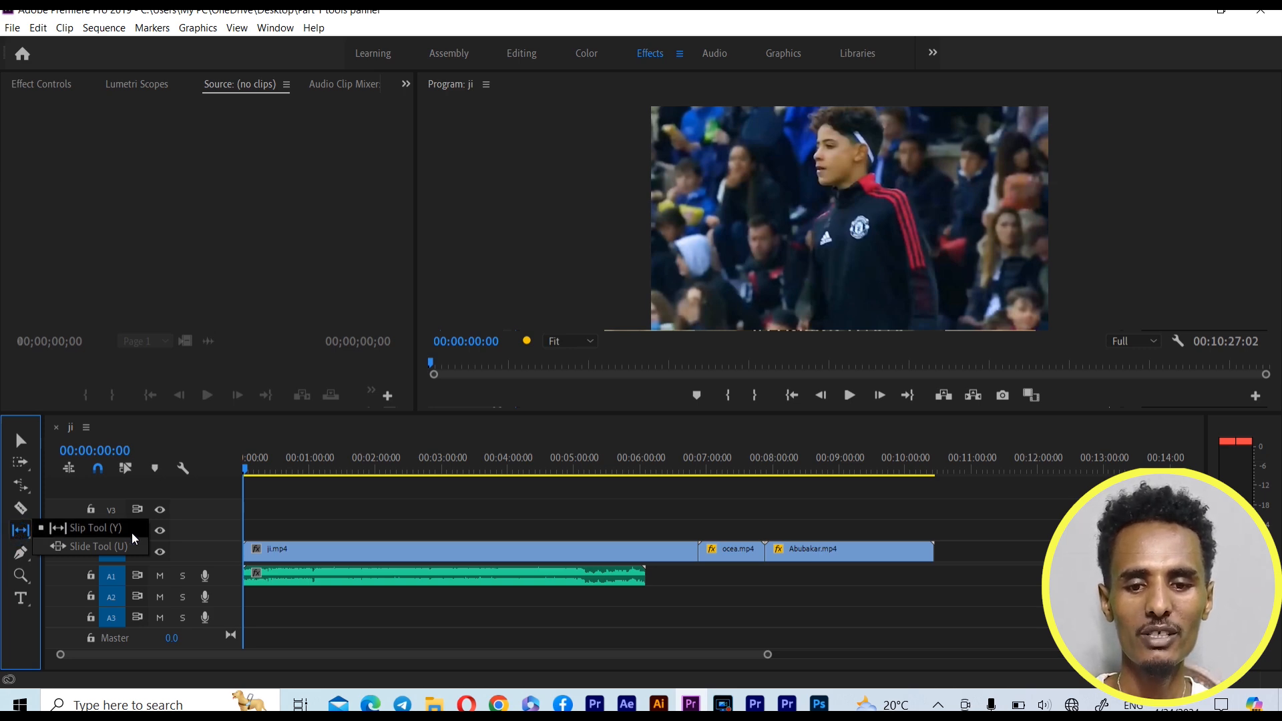
left_click(88, 536)
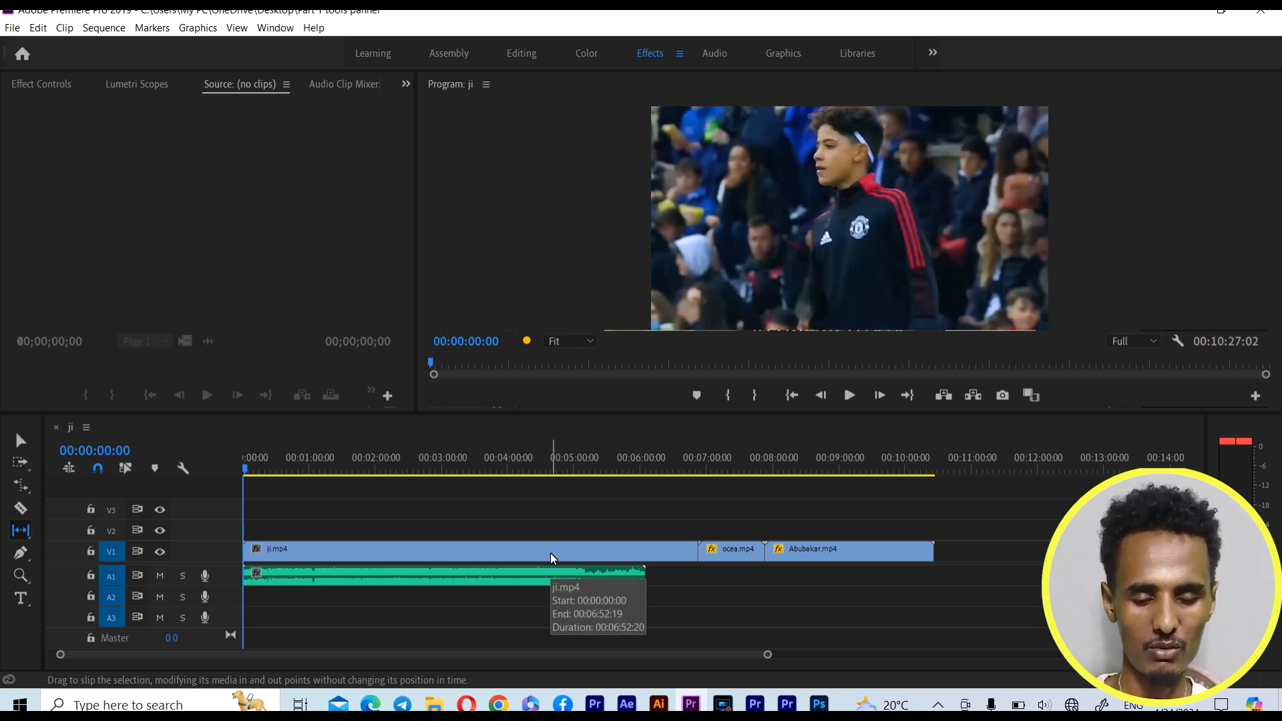
Slip ji.mp4 on V1 so it opens near the frame at 00:00:04:22, and return the playhead to the start
left_click_drag(767, 654, 532, 654)
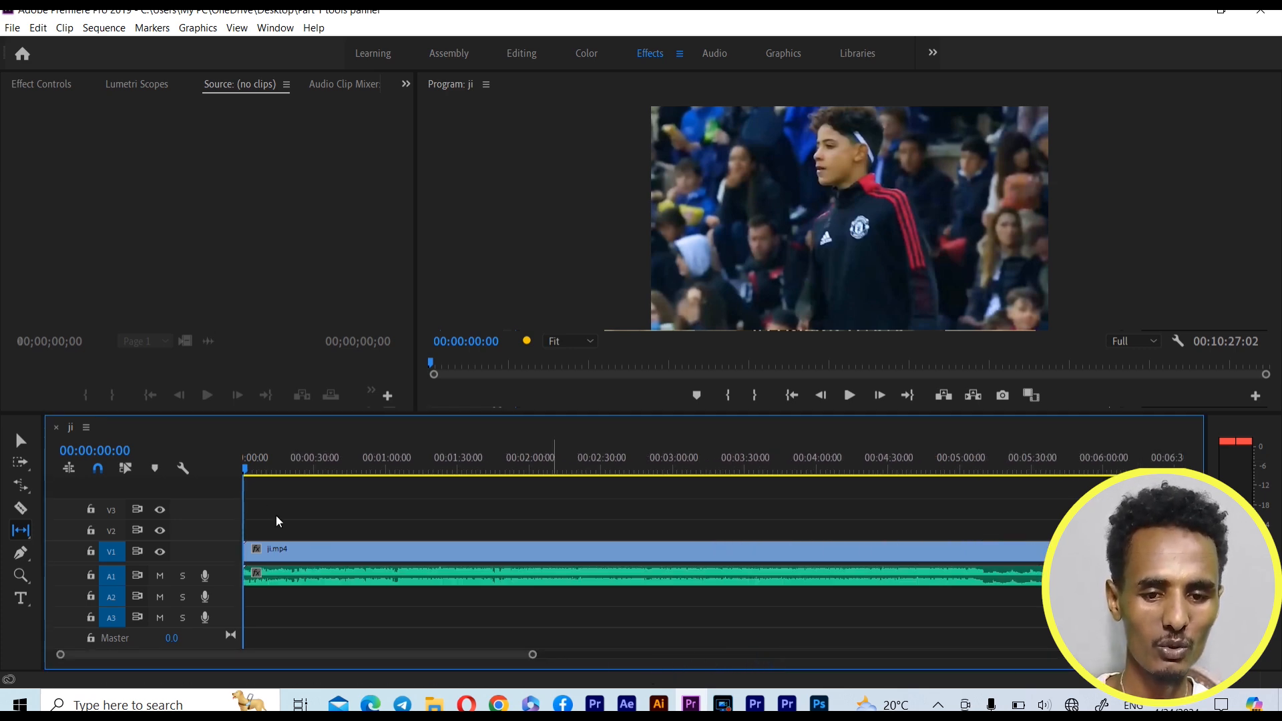
left_click(256, 469)
left_click_drag(260, 470, 257, 471)
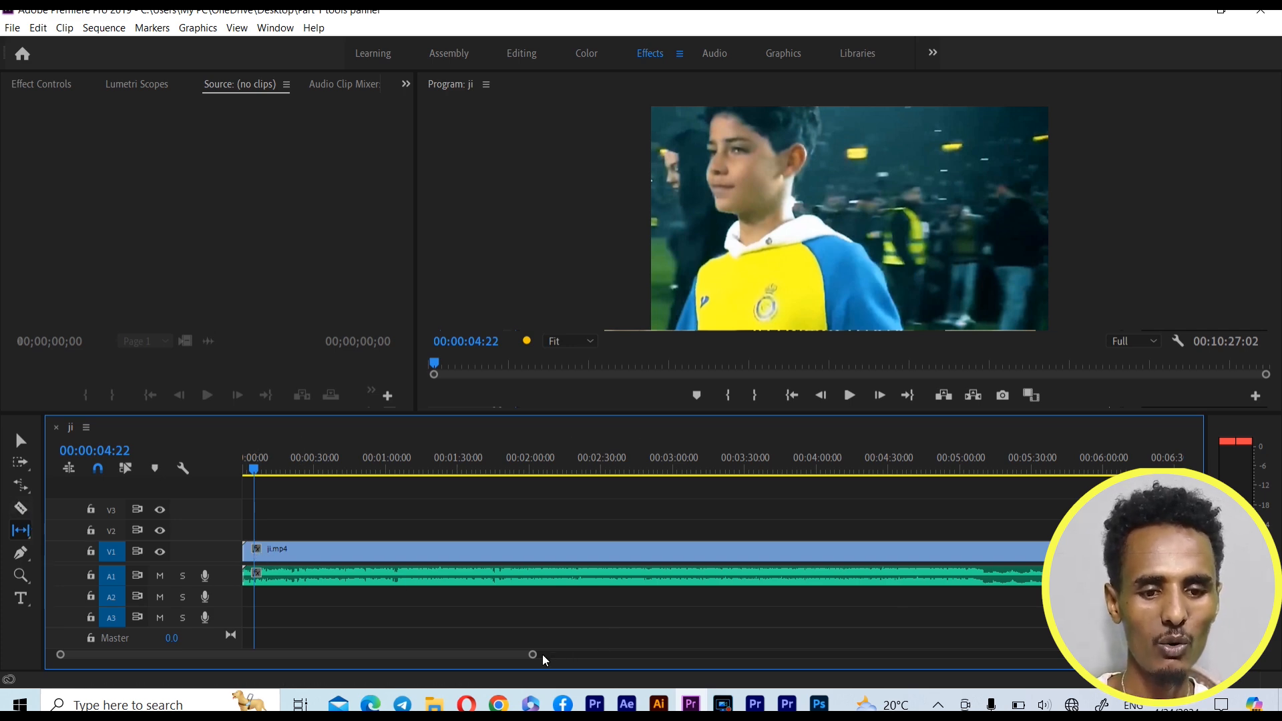
left_click_drag(533, 654, 685, 656)
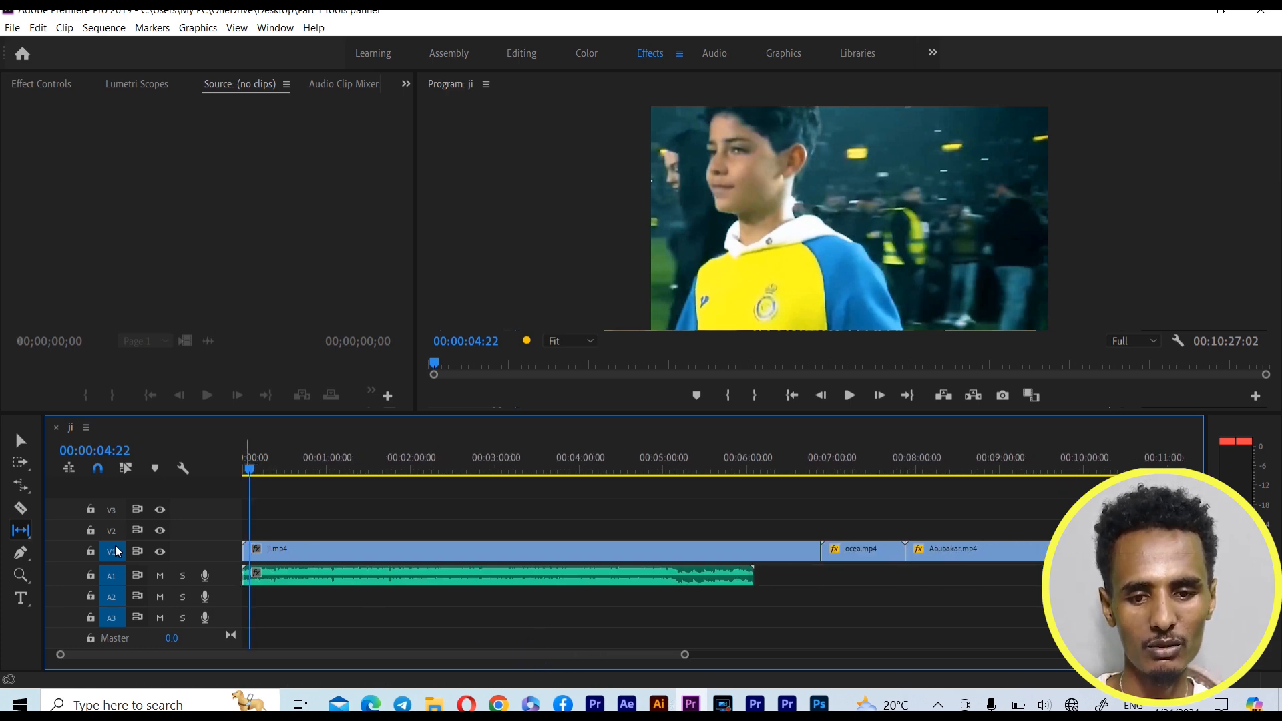
left_click_drag(526, 553, 518, 560)
key("Home")
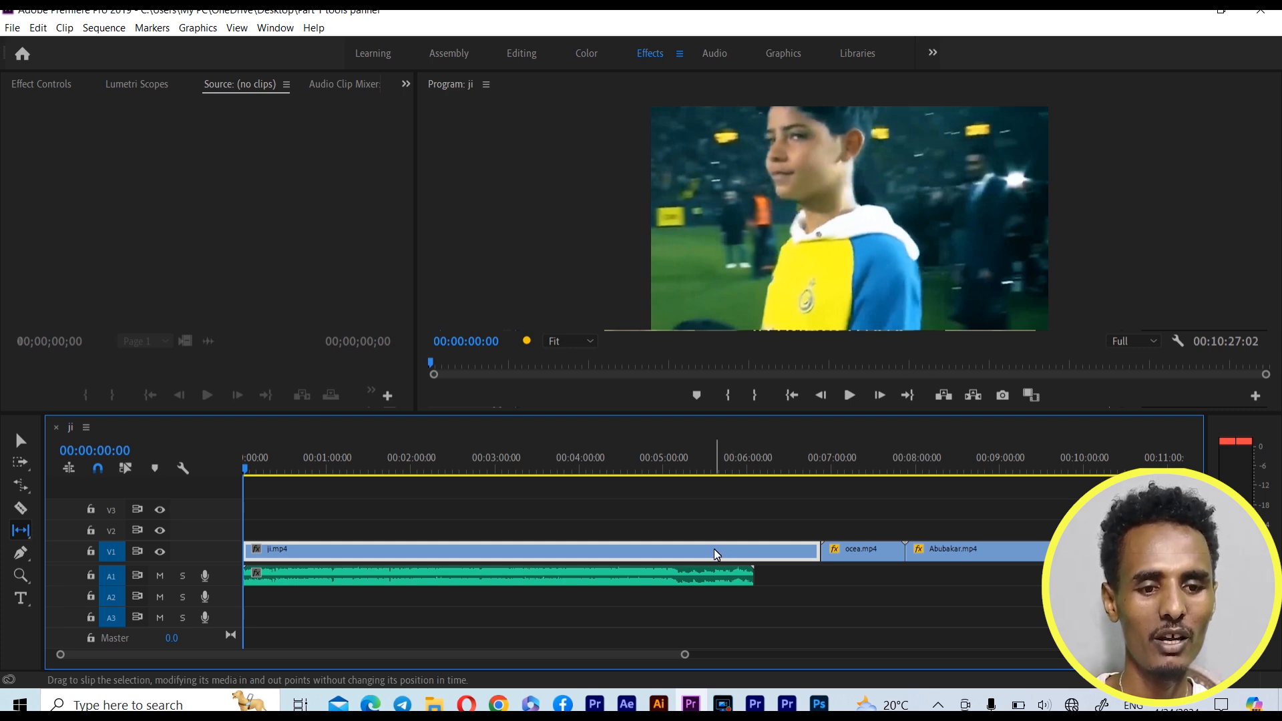
Slip ji.mp4 again so it opens near the frame at 00:00:10:03, and return the playhead to the start
left_click(248, 468)
left_click_drag(251, 472, 256, 475)
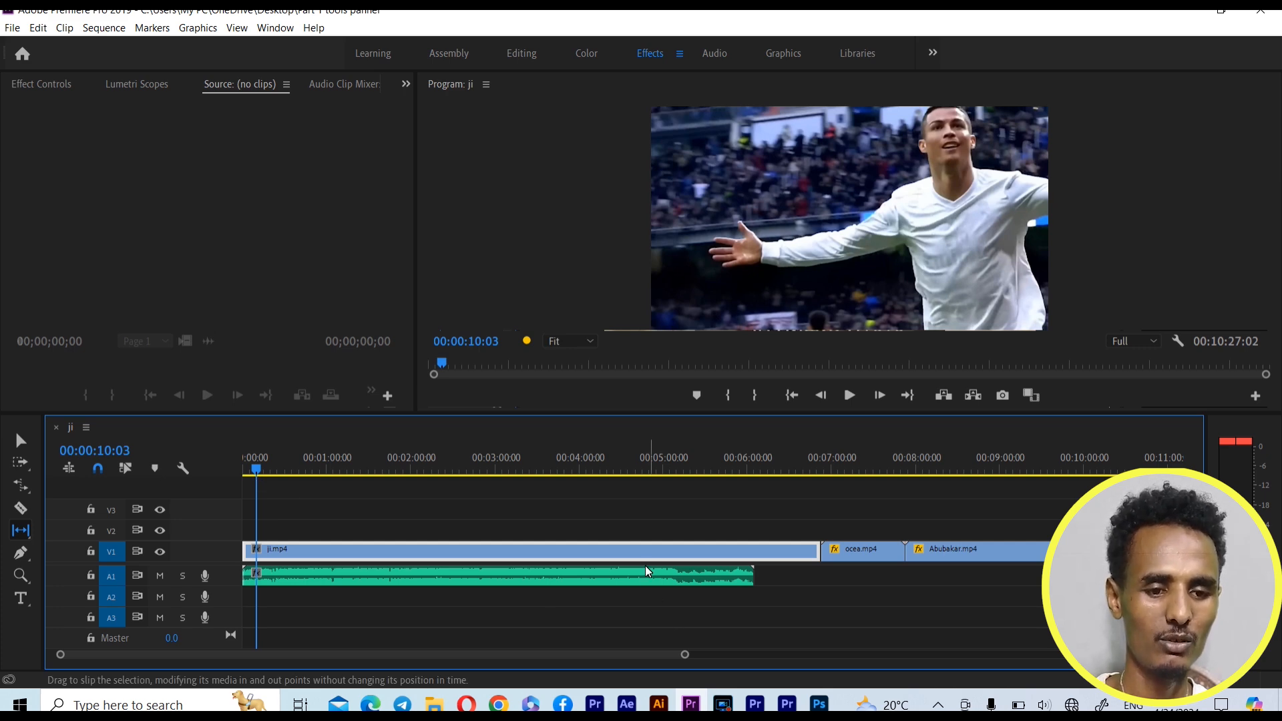
left_click_drag(632, 550, 617, 550)
left_click_drag(255, 467, 226, 466)
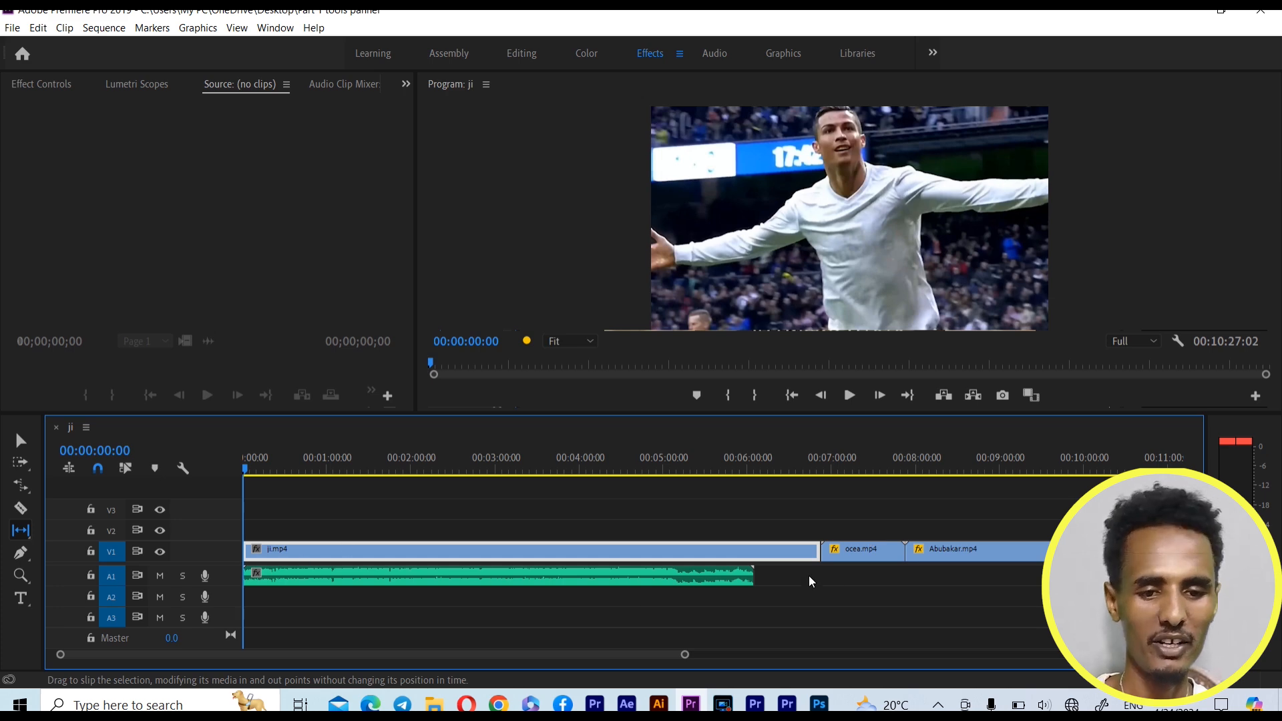
Switch to the Slide Tool and slide ocea.mp4 on V1 slightly later between its neighbouring clips
left_click(19, 532)
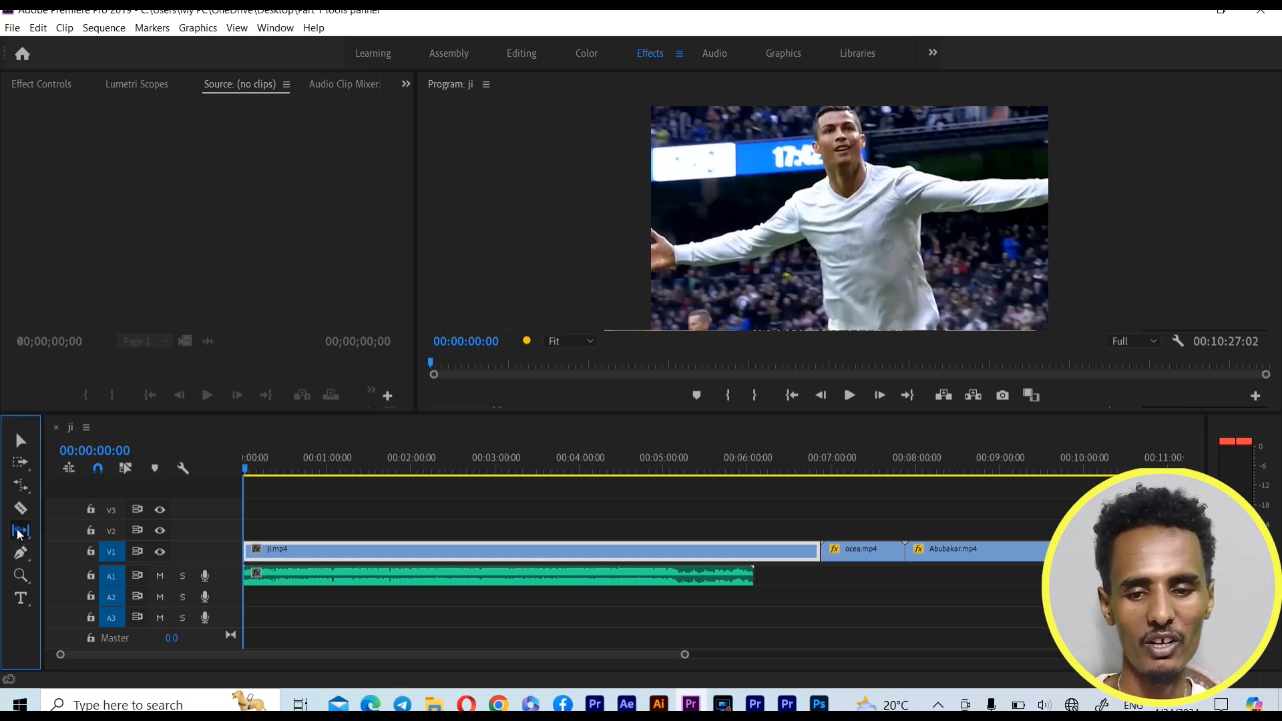
left_click(70, 549)
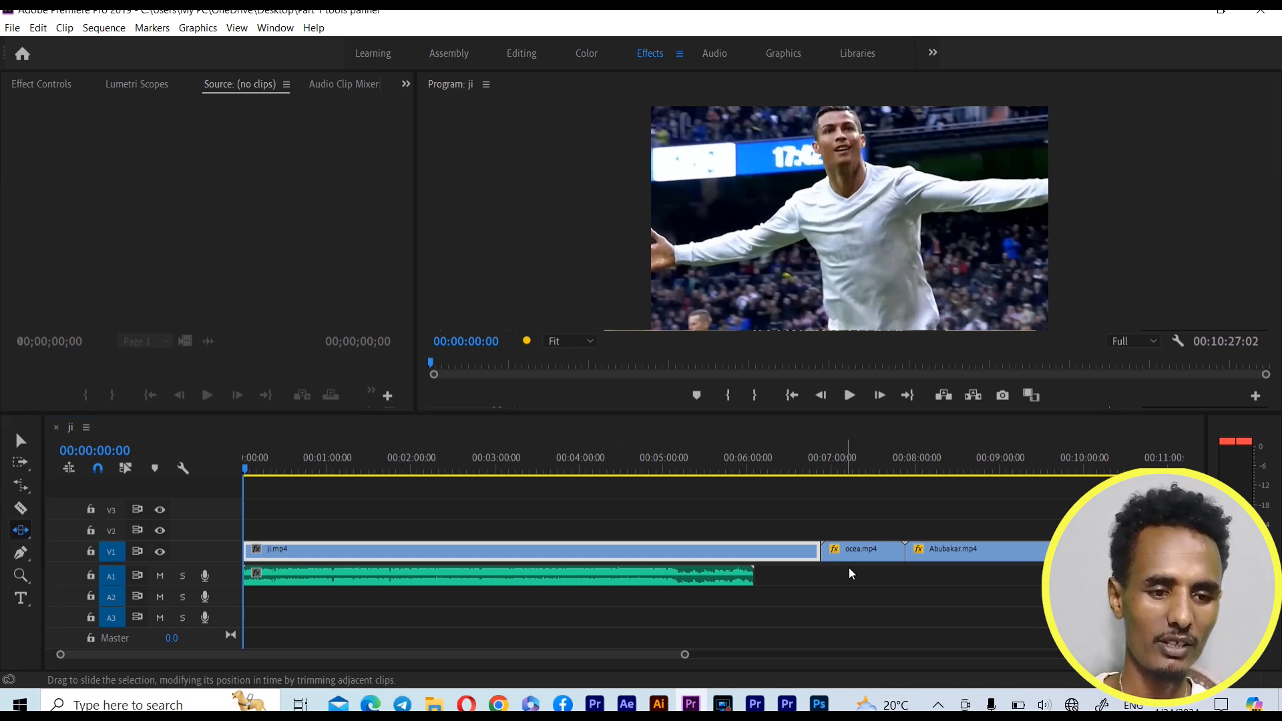
left_click(943, 549)
left_click(856, 554)
mouse_move(854, 554)
left_mouse_down()
mouse_move(900, 563)
mouse_move(863, 567)
left_mouse_up()
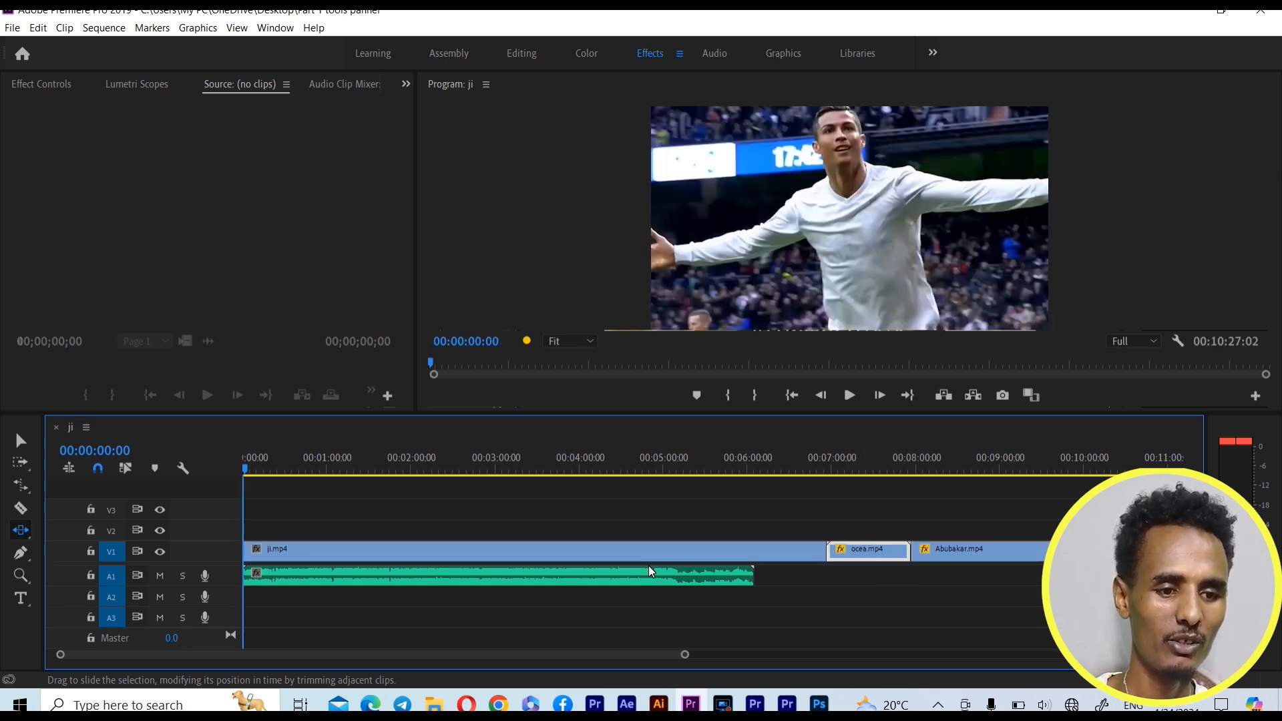
Select the clips on either side of ocea.mp4 in turn, and slide ocea.mp4 further, to start at about 00:07:07
left_click(976, 548)
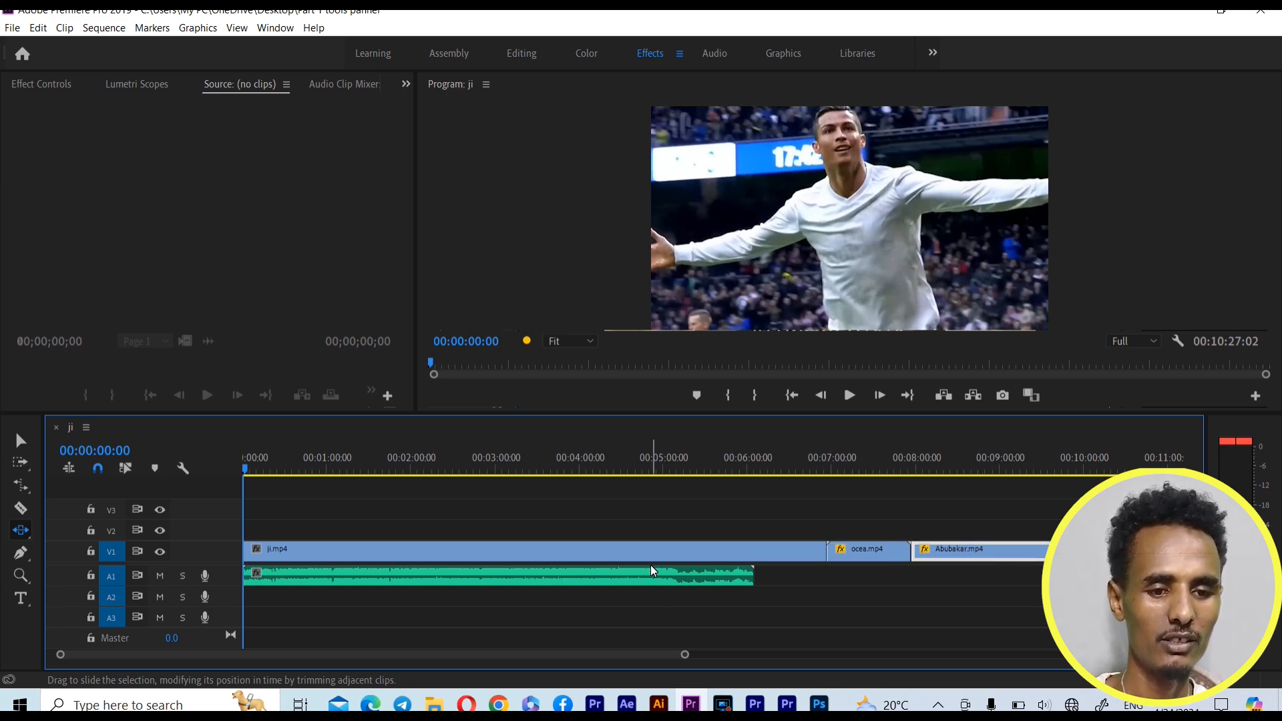
left_click(793, 556)
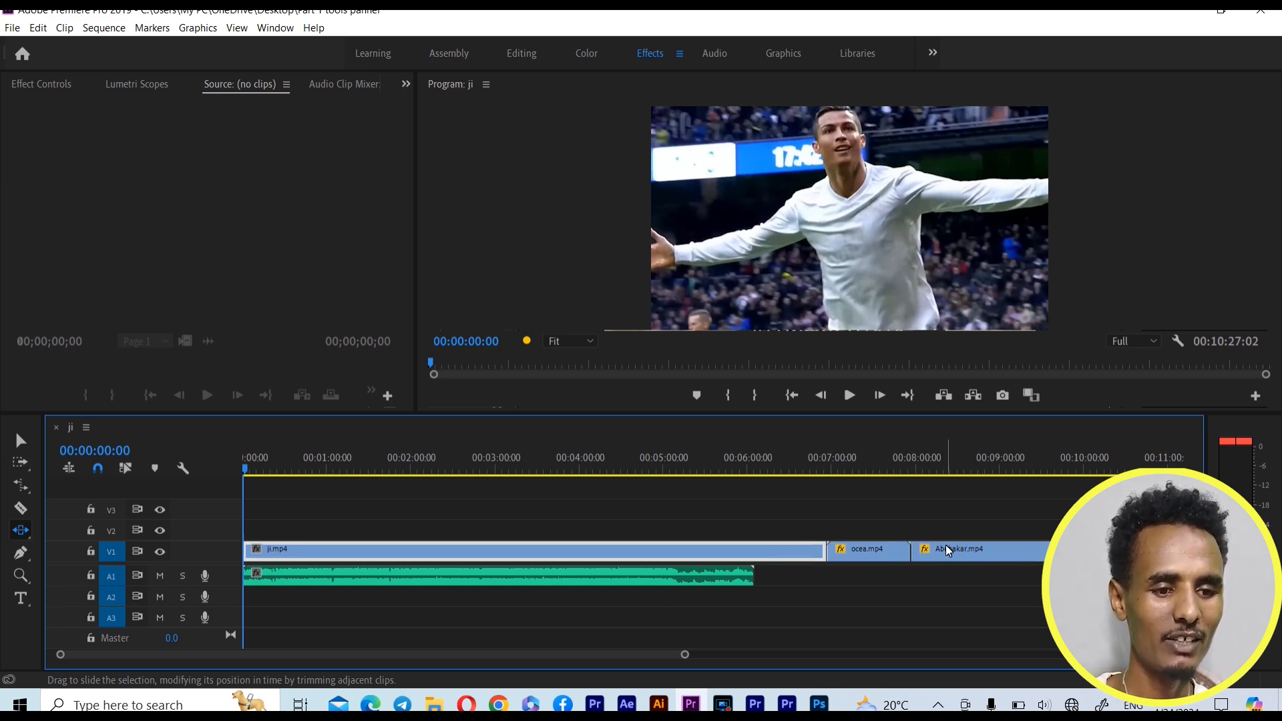
left_click(951, 551)
left_click(796, 557)
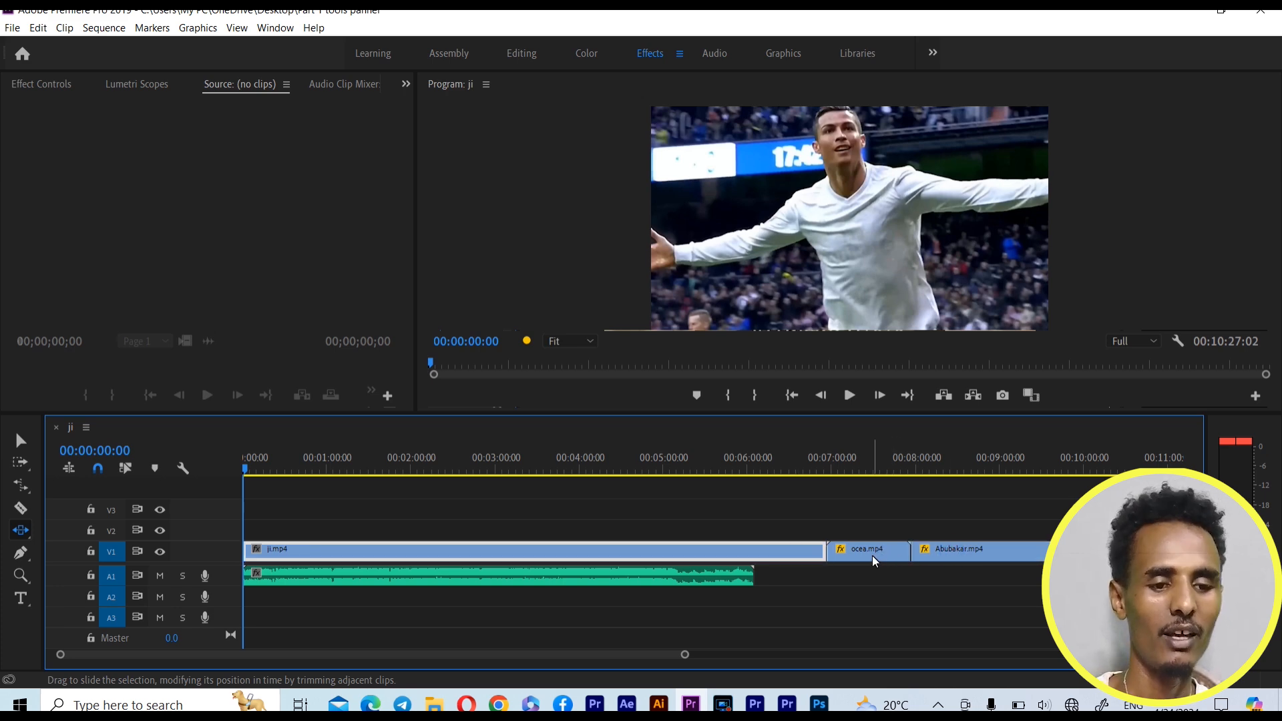
left_click(963, 555)
left_click(741, 555)
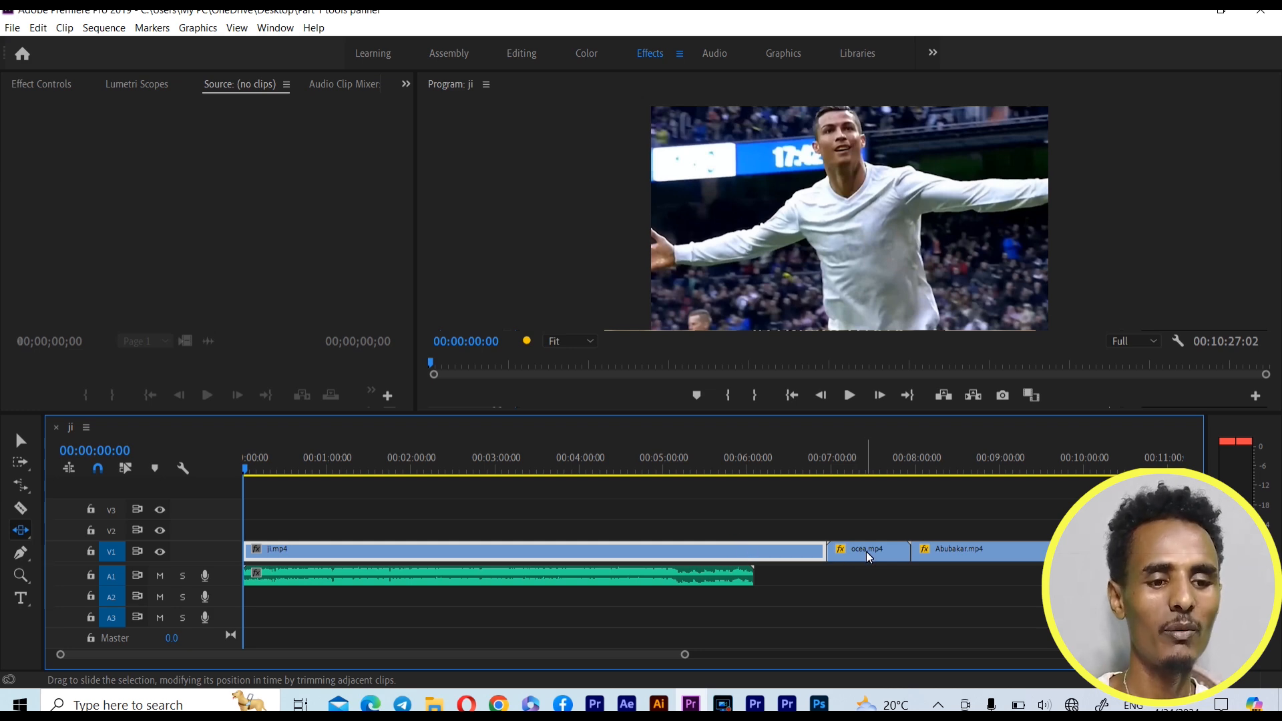
left_click_drag(867, 554, 912, 558)
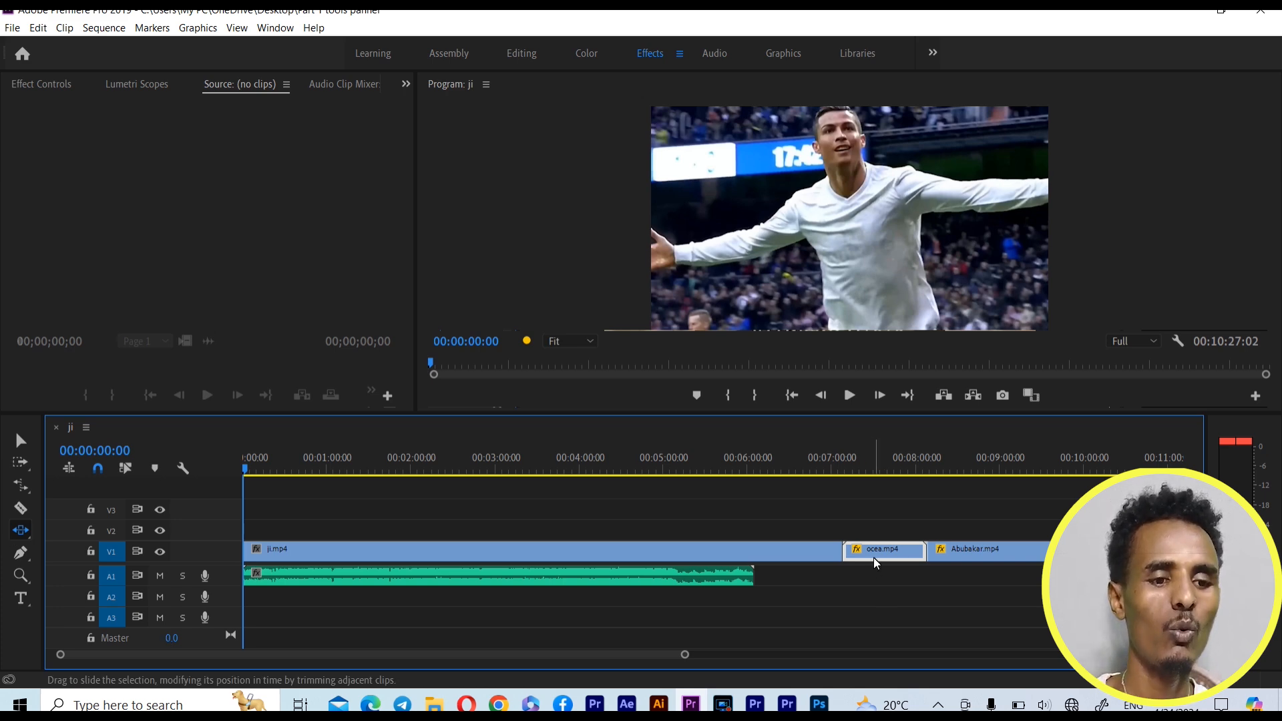
Slide ocea.mp4 on V1 to start at about 00:07:02, and return to the Selection Tool
mouse_move(875, 558)
left_mouse_down()
mouse_move(892, 564)
mouse_move(859, 553)
mouse_move(884, 568)
mouse_move(922, 563)
mouse_move(893, 559)
left_mouse_up()
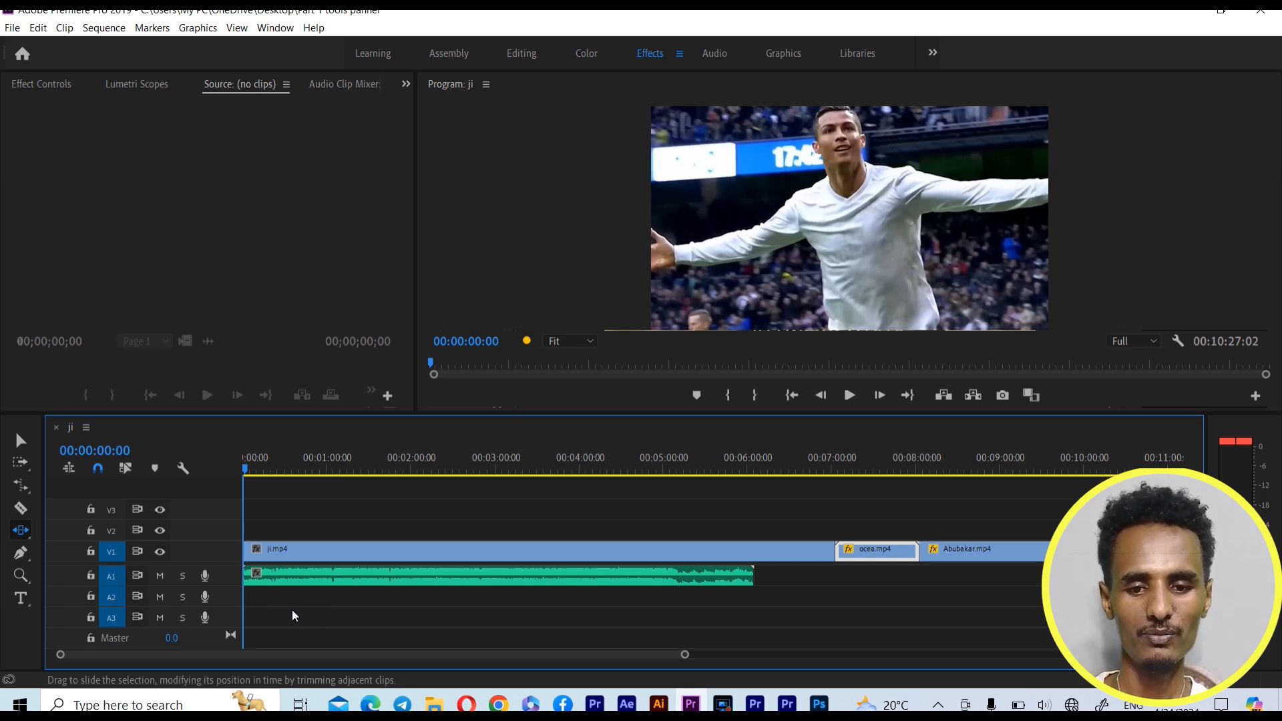
left_click(19, 440)
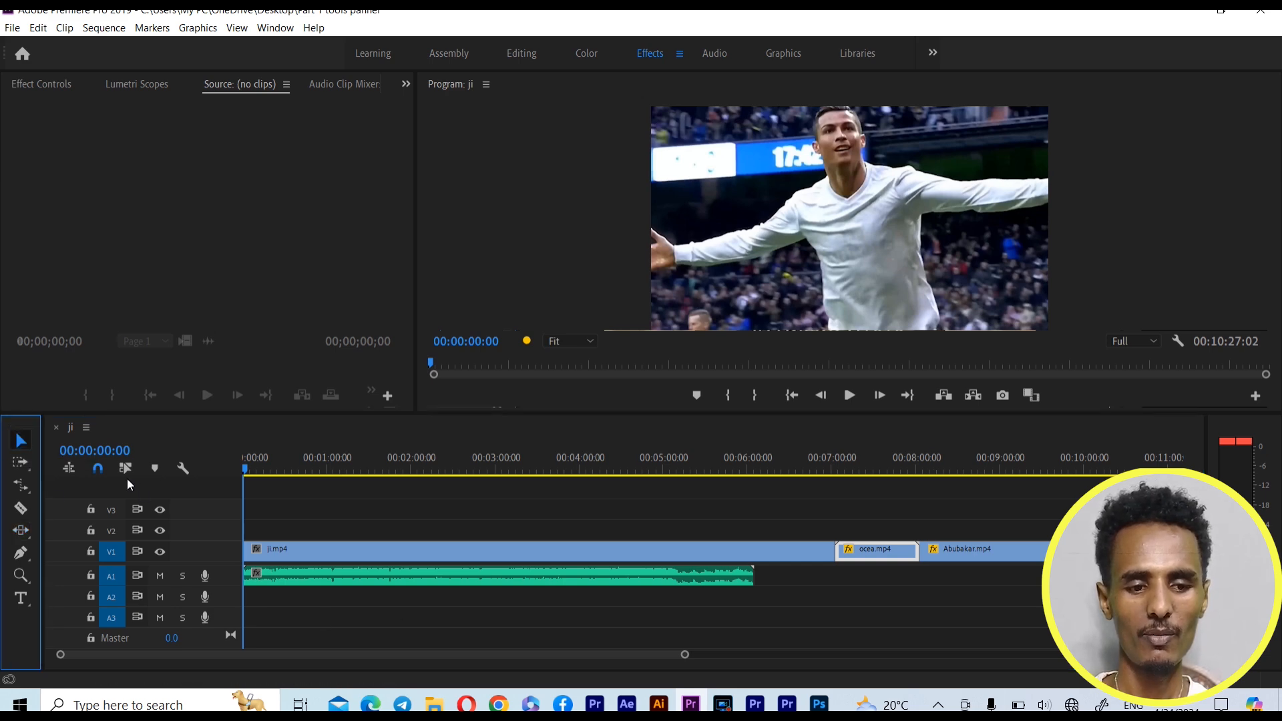
Look through the tools grouped with the Slide, Rate Stretch and Pen Tools, and activate the Pen Tool
left_click(22, 532)
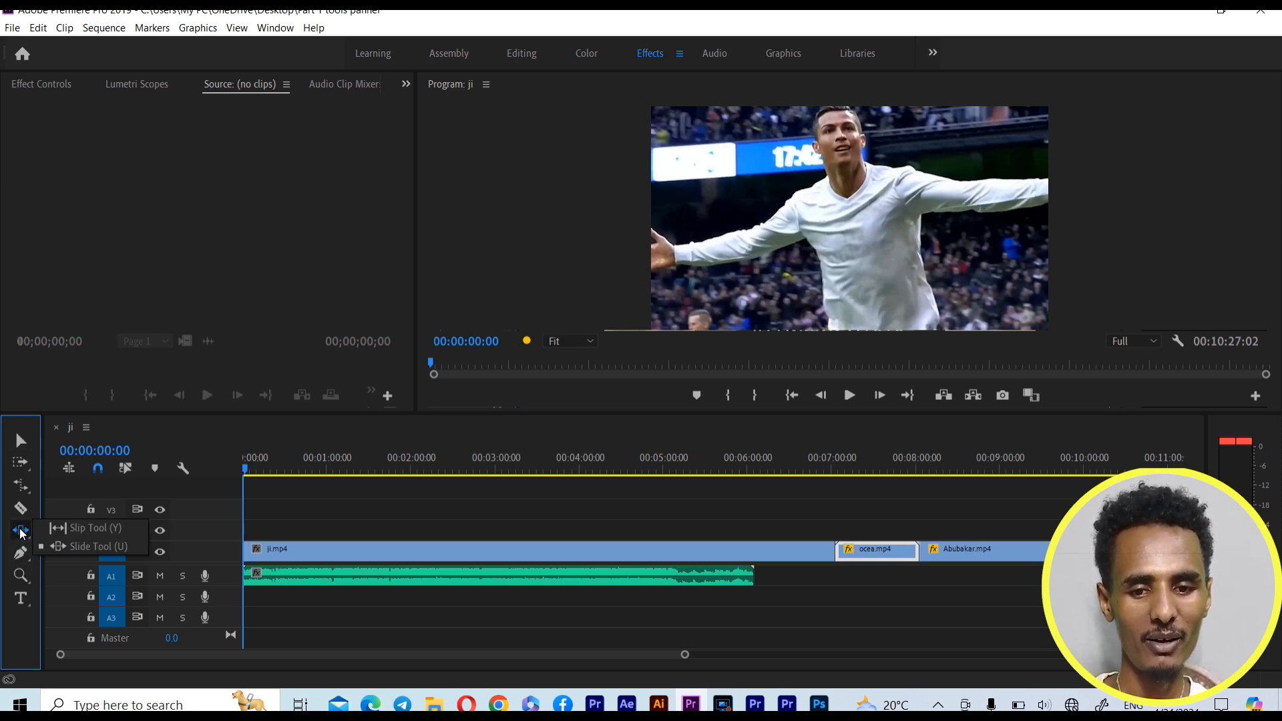
left_click(22, 491)
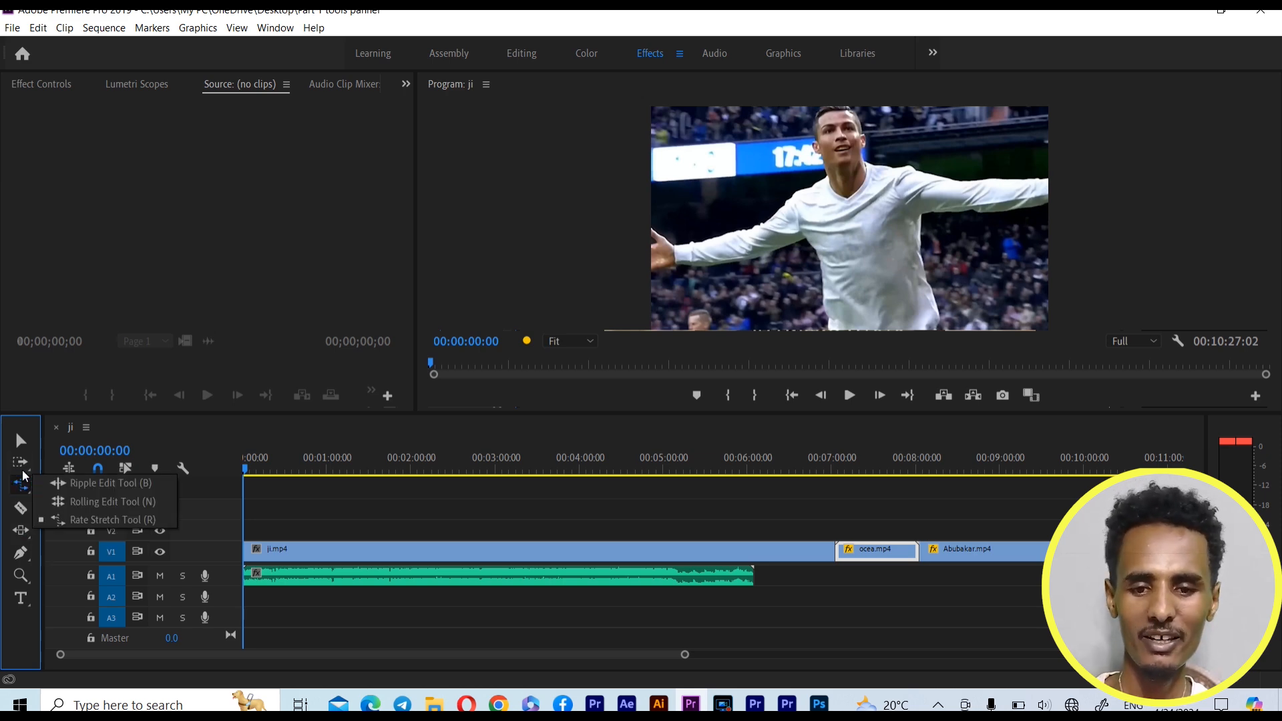
left_click(22, 555)
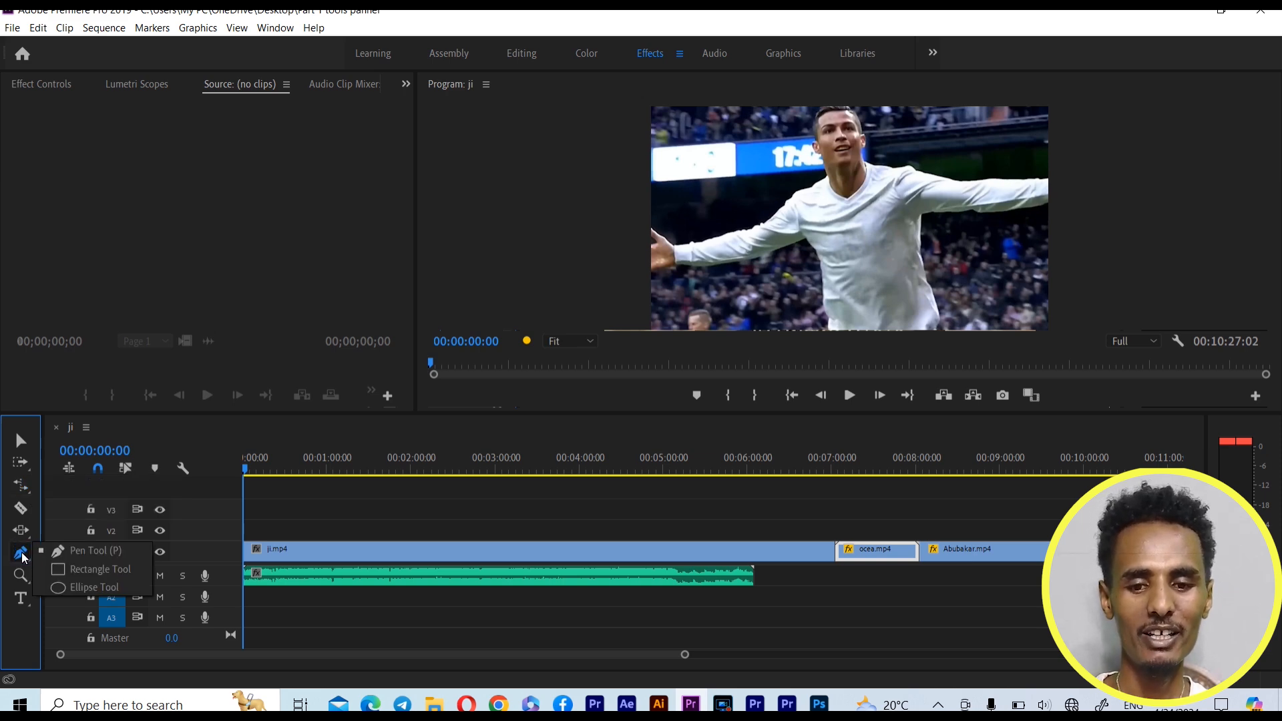
left_click(81, 557)
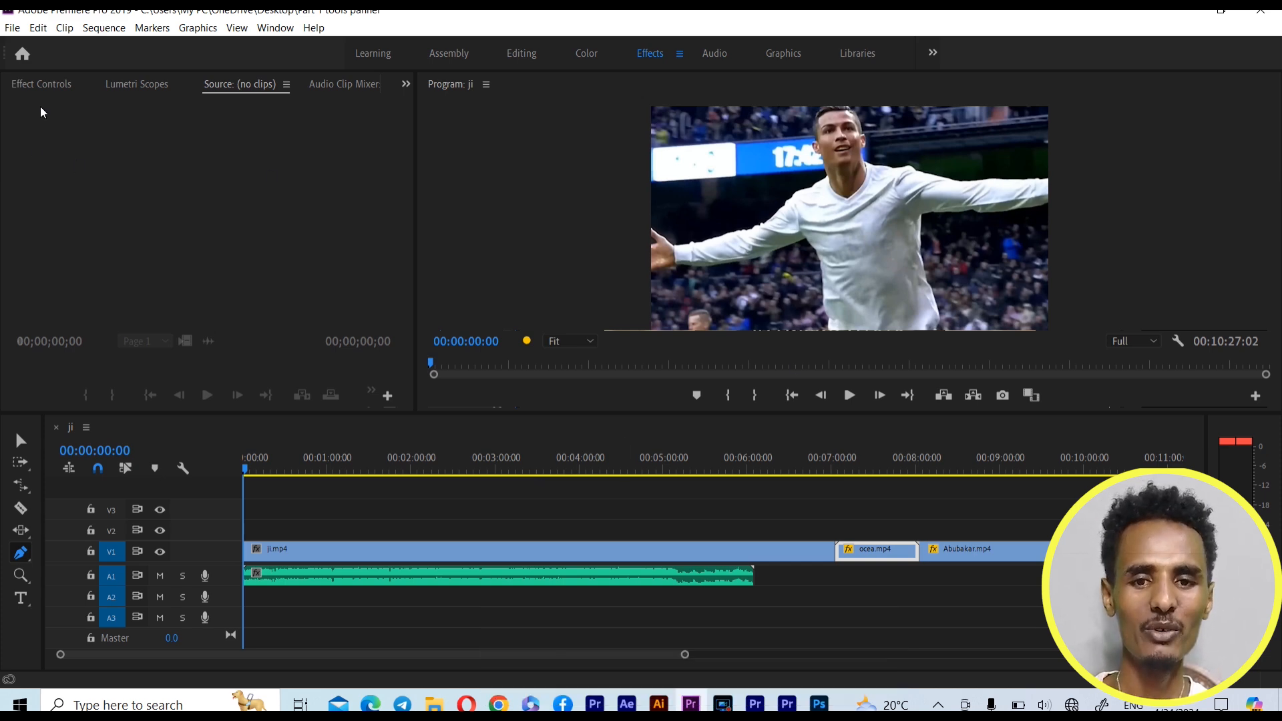
Show the effect controls and draw a four-cornered shape with the Pen Tool over the player's outstretched arm beside his chest
left_click(50, 87)
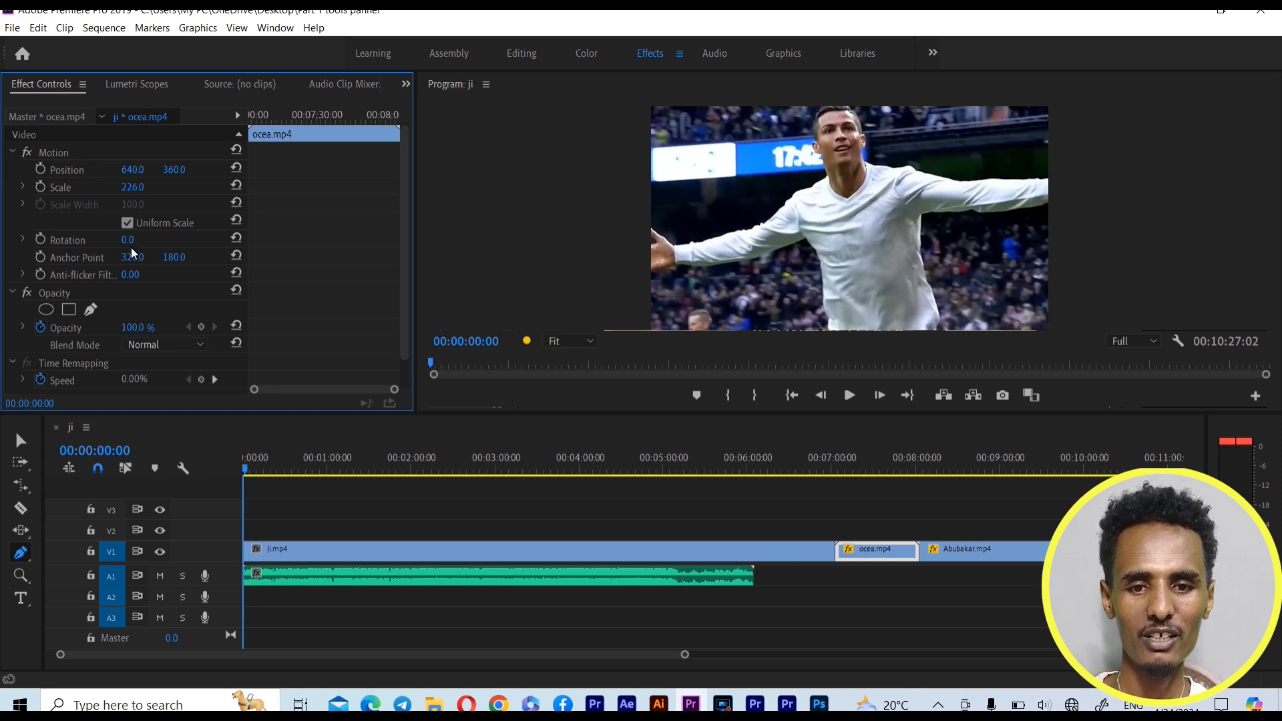
scroll(114, 282, "down", 1)
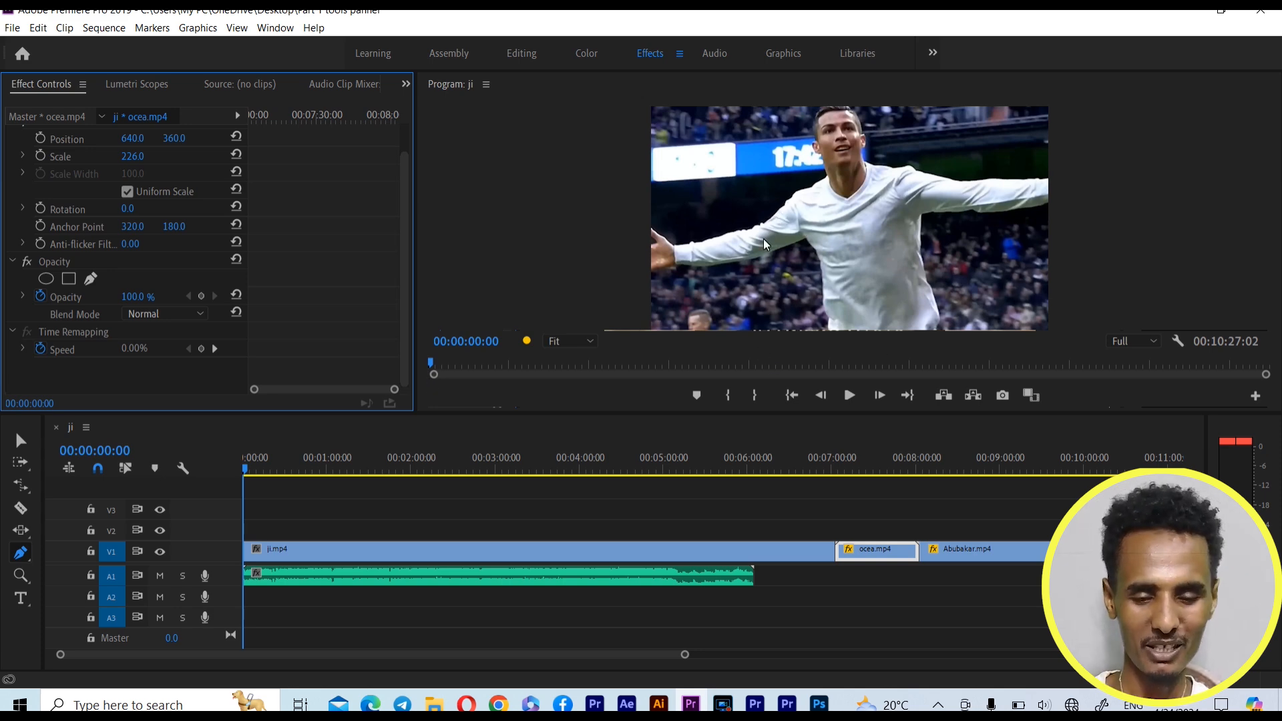
left_click(718, 195)
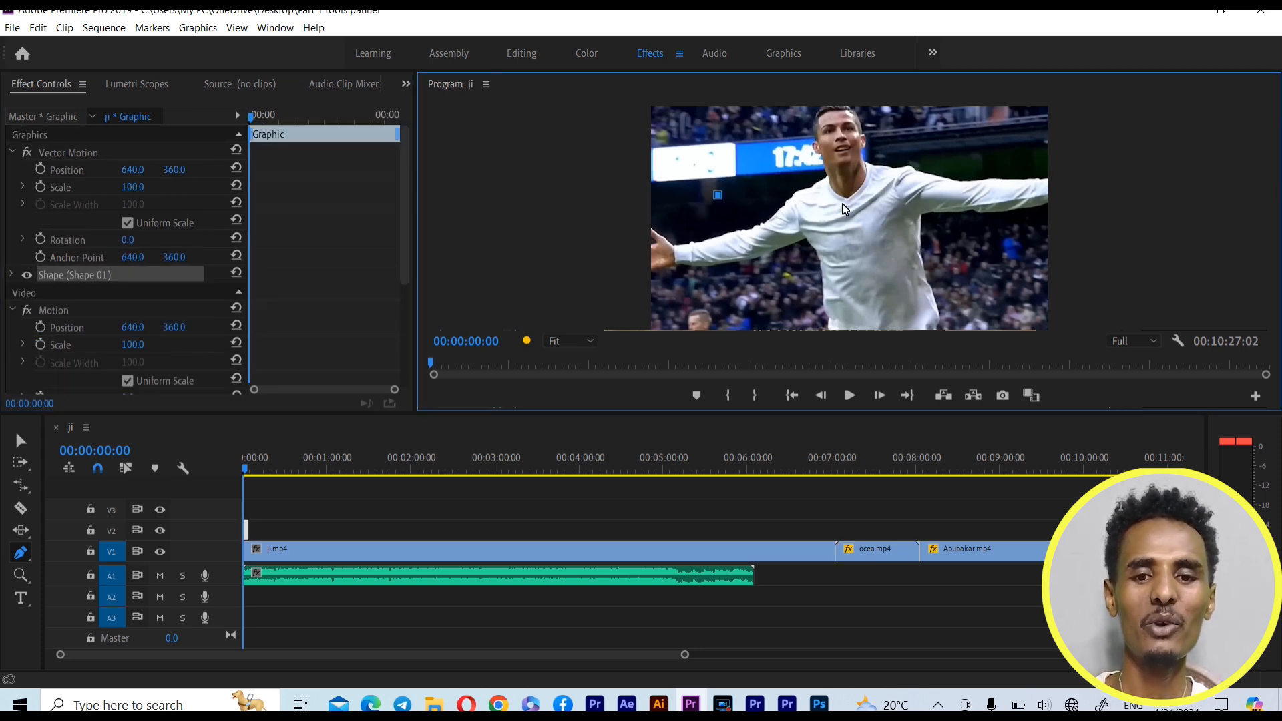
left_click(848, 203)
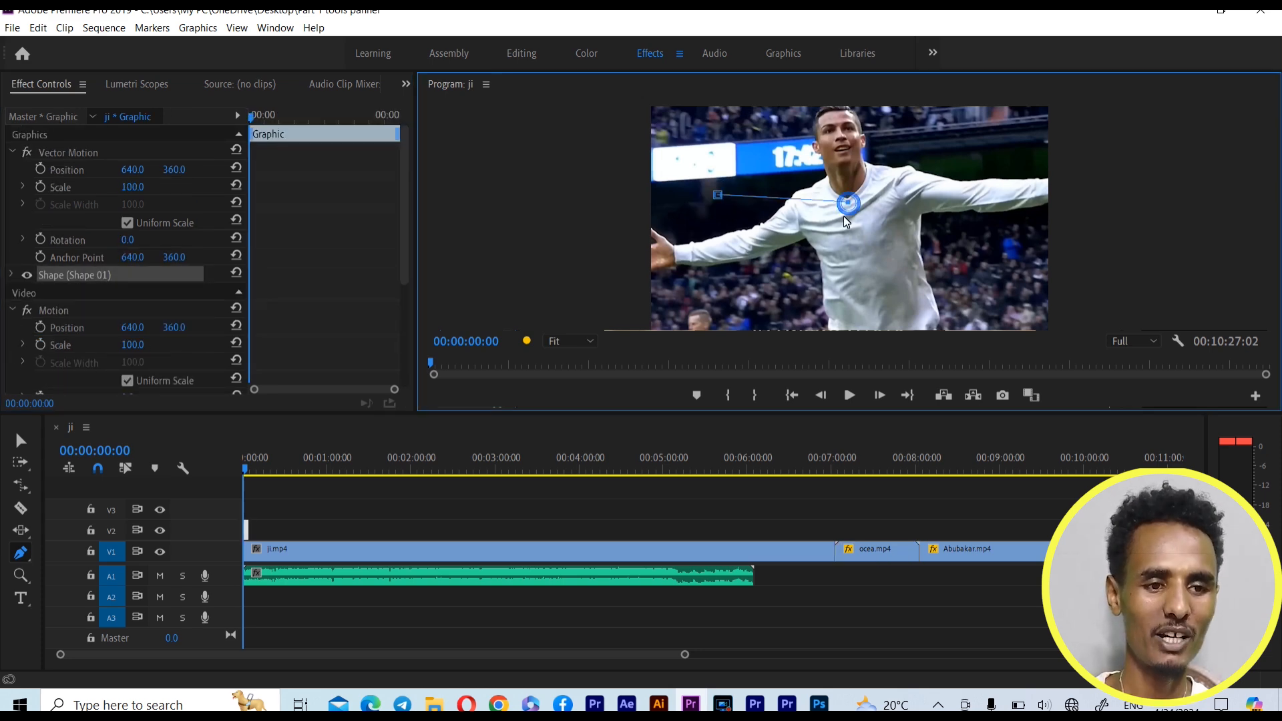
left_click(824, 263)
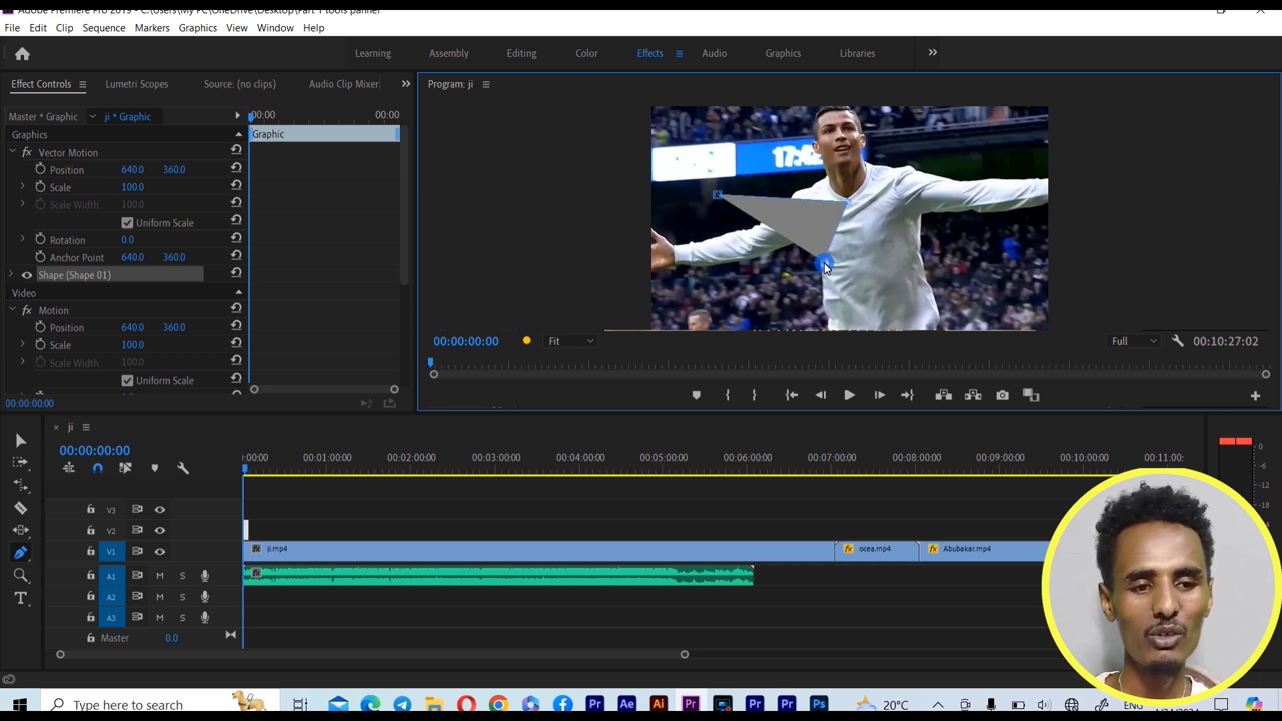
left_click(720, 261)
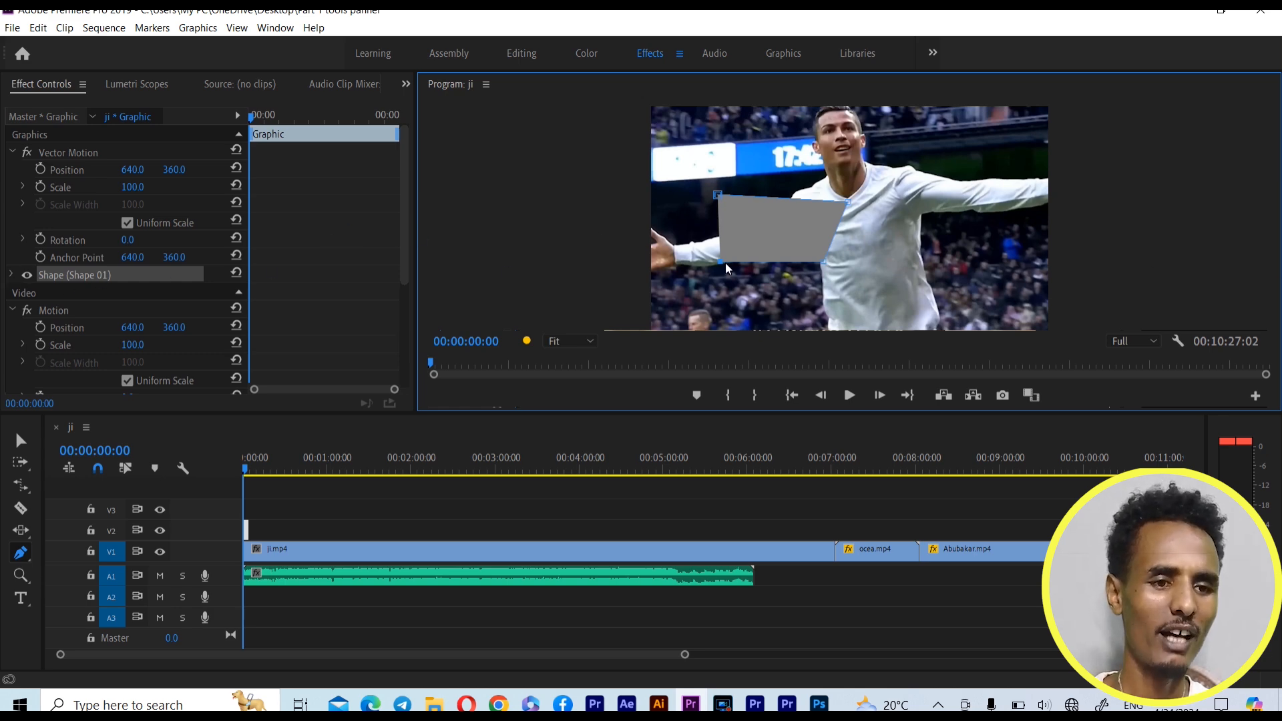
Expand the shape's properties and set its fill colour to dark red (860707)
left_click(10, 276)
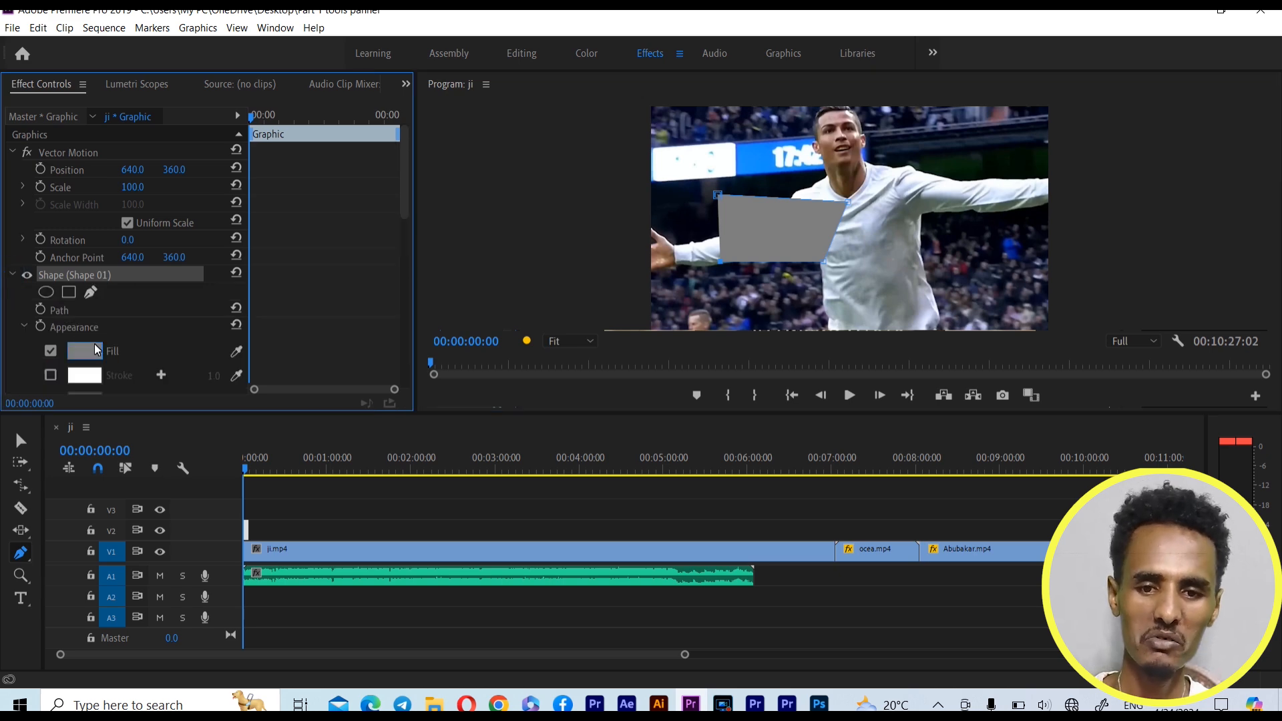
left_click(85, 351)
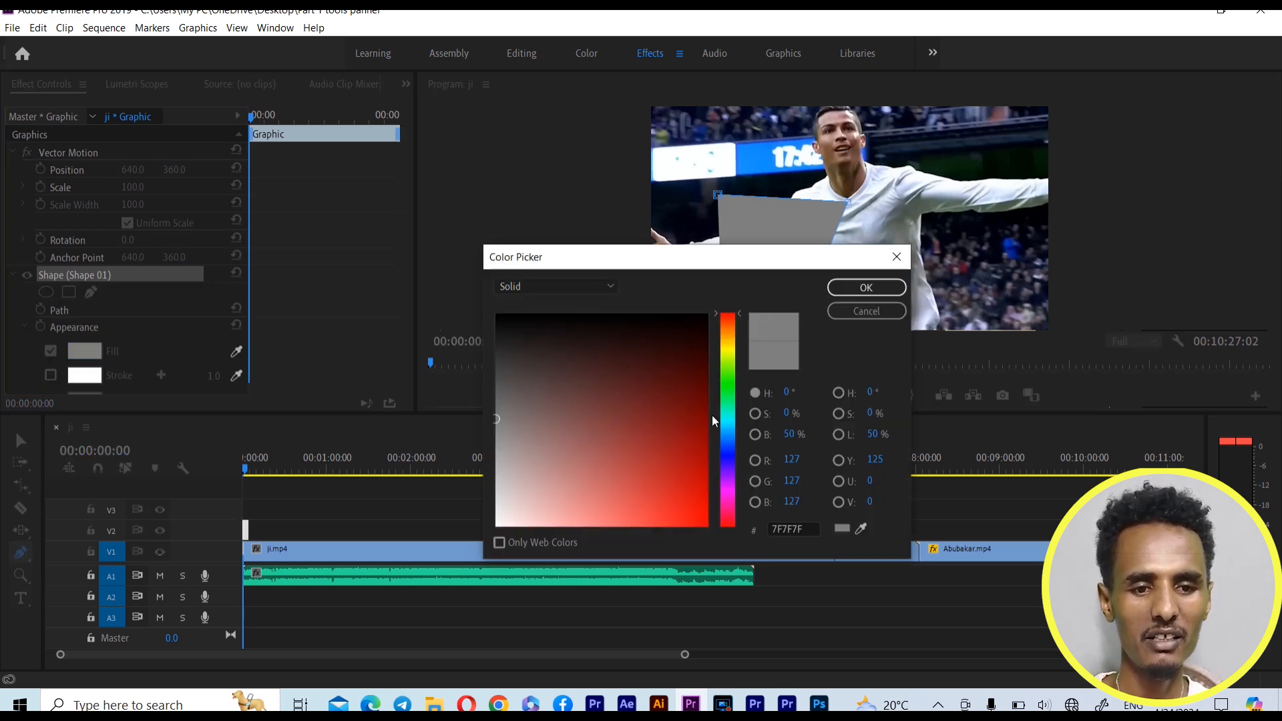
left_click(697, 424)
left_click(862, 287)
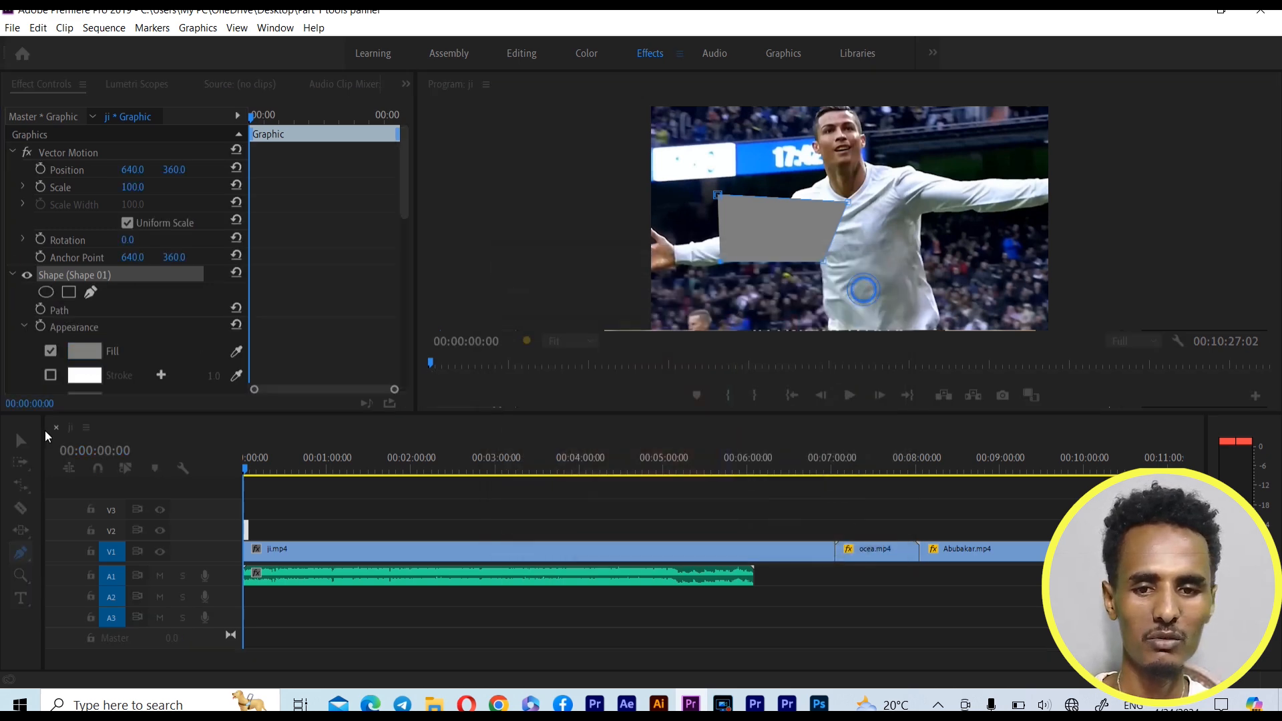
Enable a white stroke of width 20 on the shape, and set its position to 222.1, 276.8 and its scale to 98
scroll(367, 323, "down", 1)
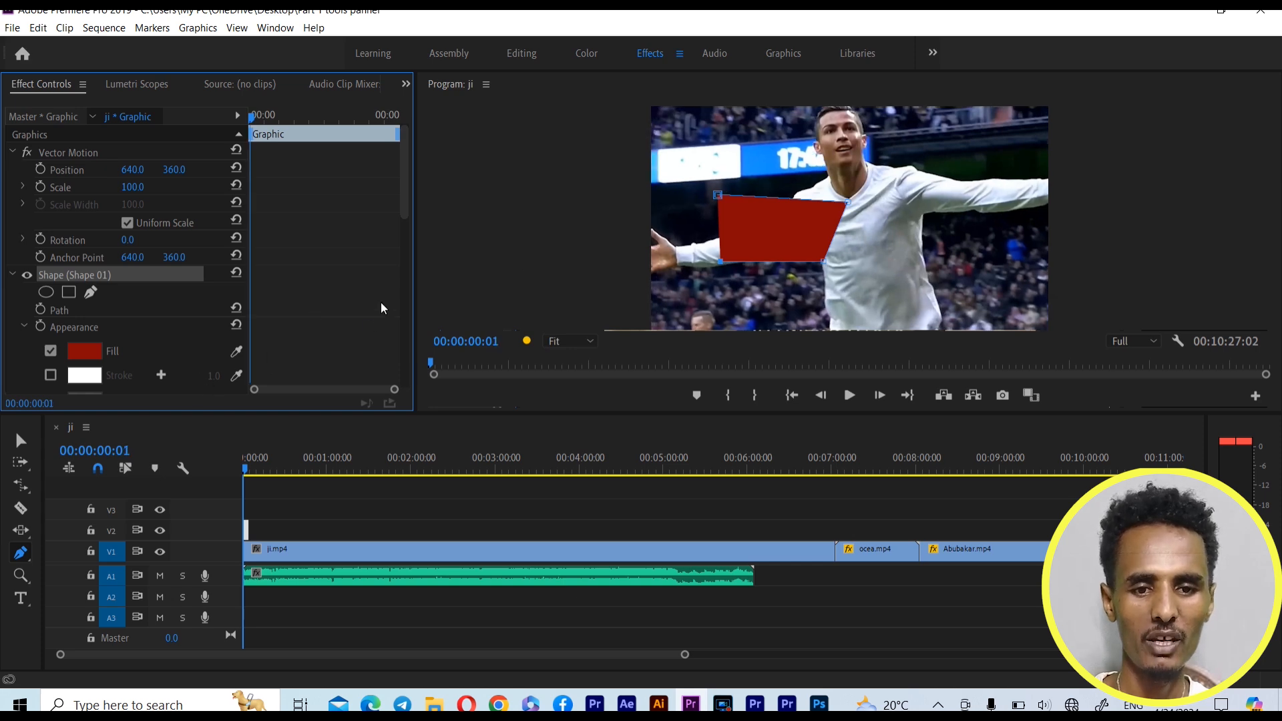
scroll(383, 299, "down", 2)
left_click(50, 309)
left_click_drag(214, 311, 193, 307)
scroll(144, 340, "down", 2)
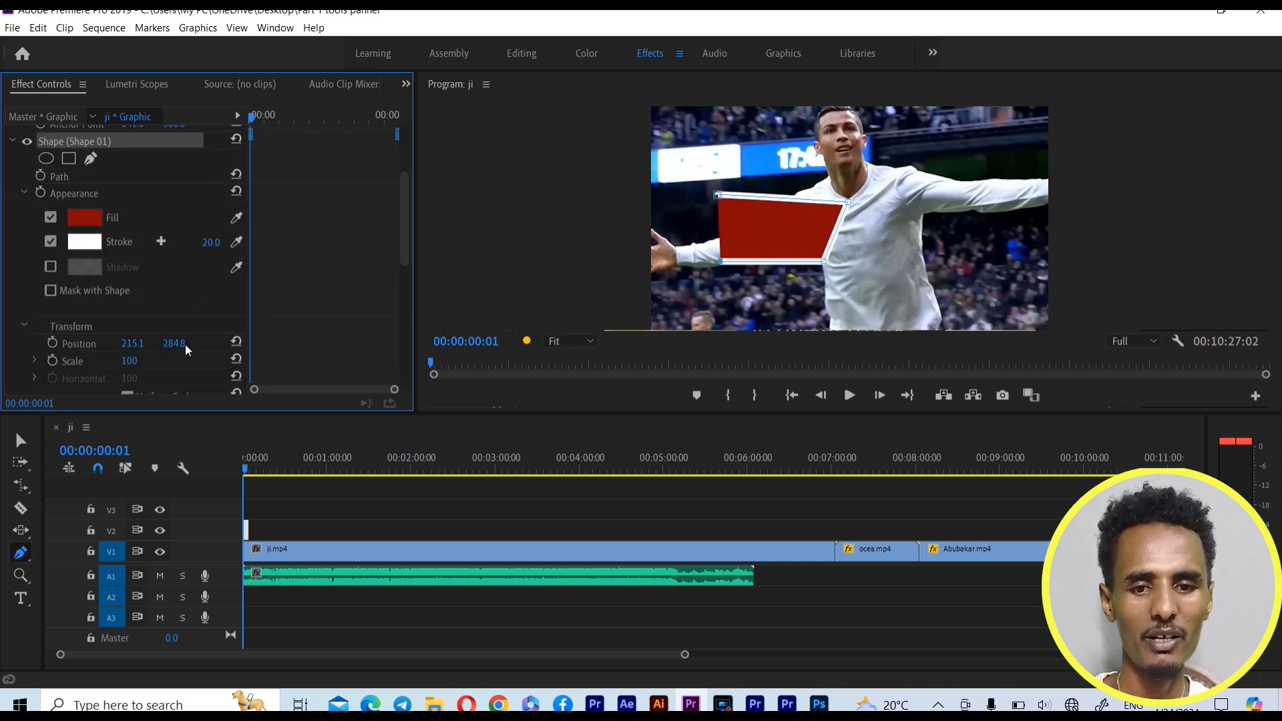
left_click_drag(178, 344, 130, 364)
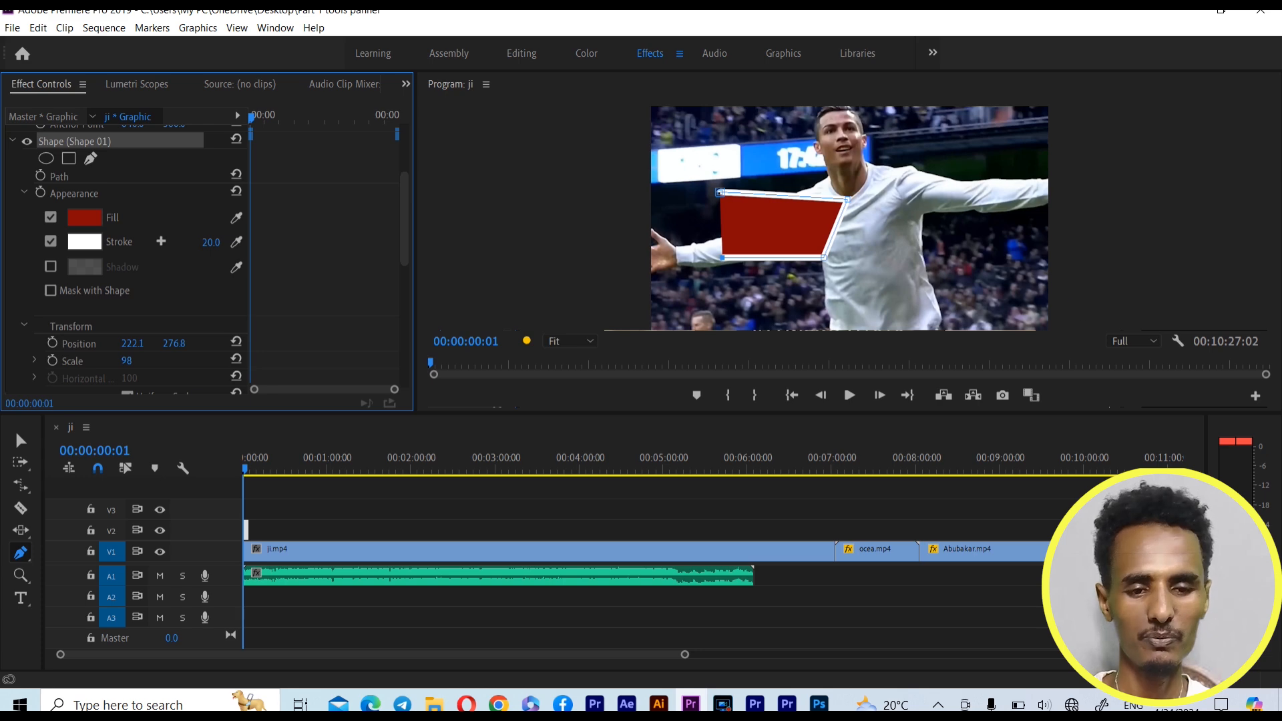
Select the red four-cornered shape with the Selection Tool and delete it
left_click(22, 441)
left_click_drag(697, 132, 928, 308)
key("Delete")
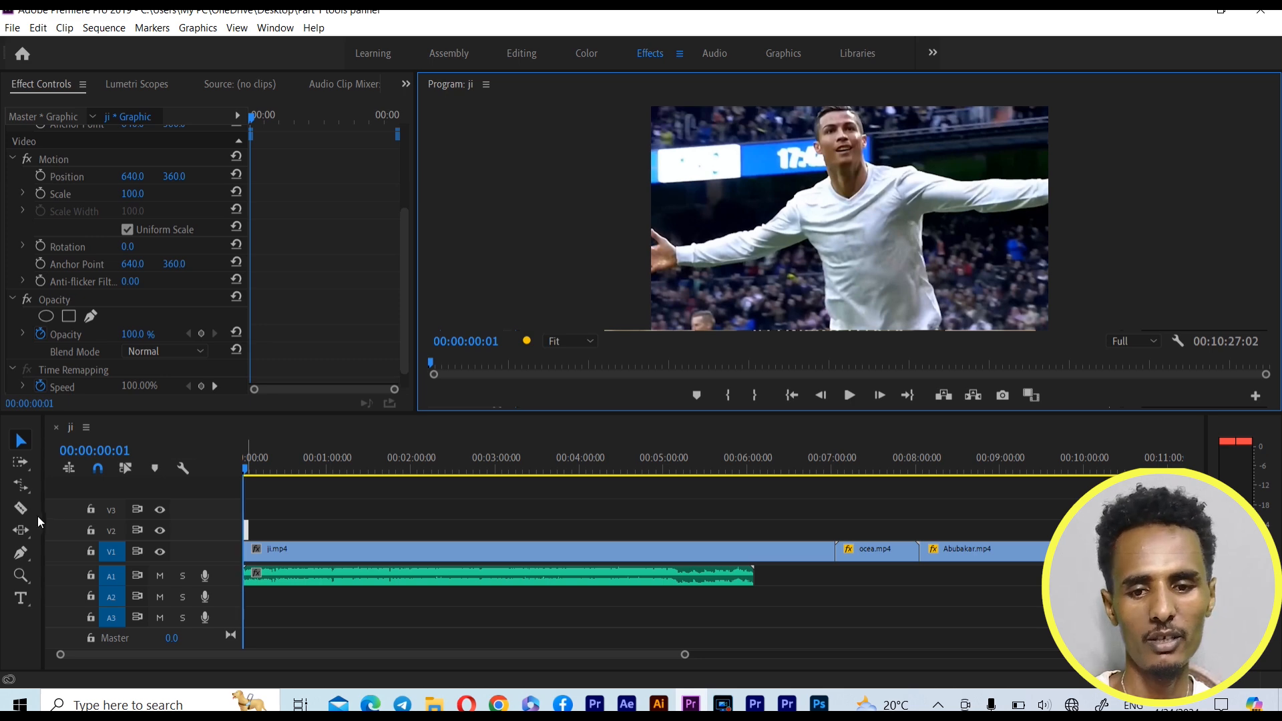
Draw a curved, S-shaped path with the Pen Tool across the full width of the frame using three smooth points
left_click(21, 553)
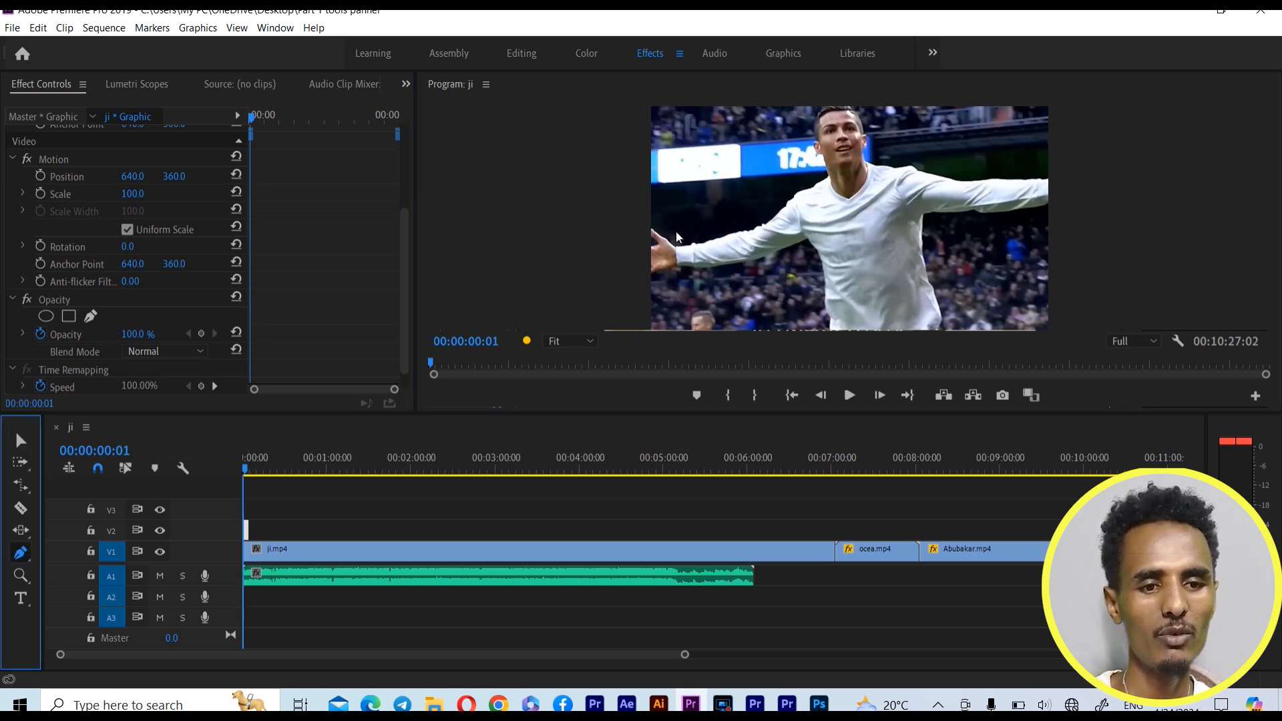
left_click_drag(607, 229, 747, 207)
left_click_drag(854, 230, 866, 301)
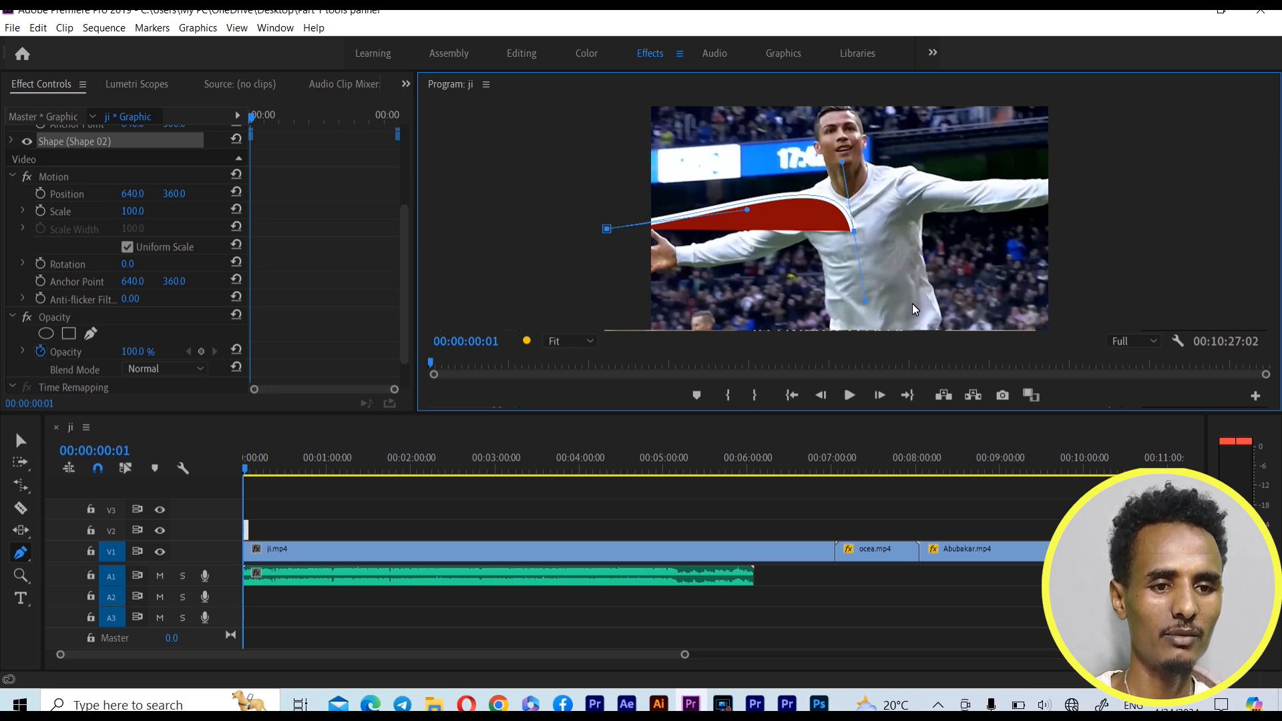
left_click_drag(1071, 254, 1075, 300)
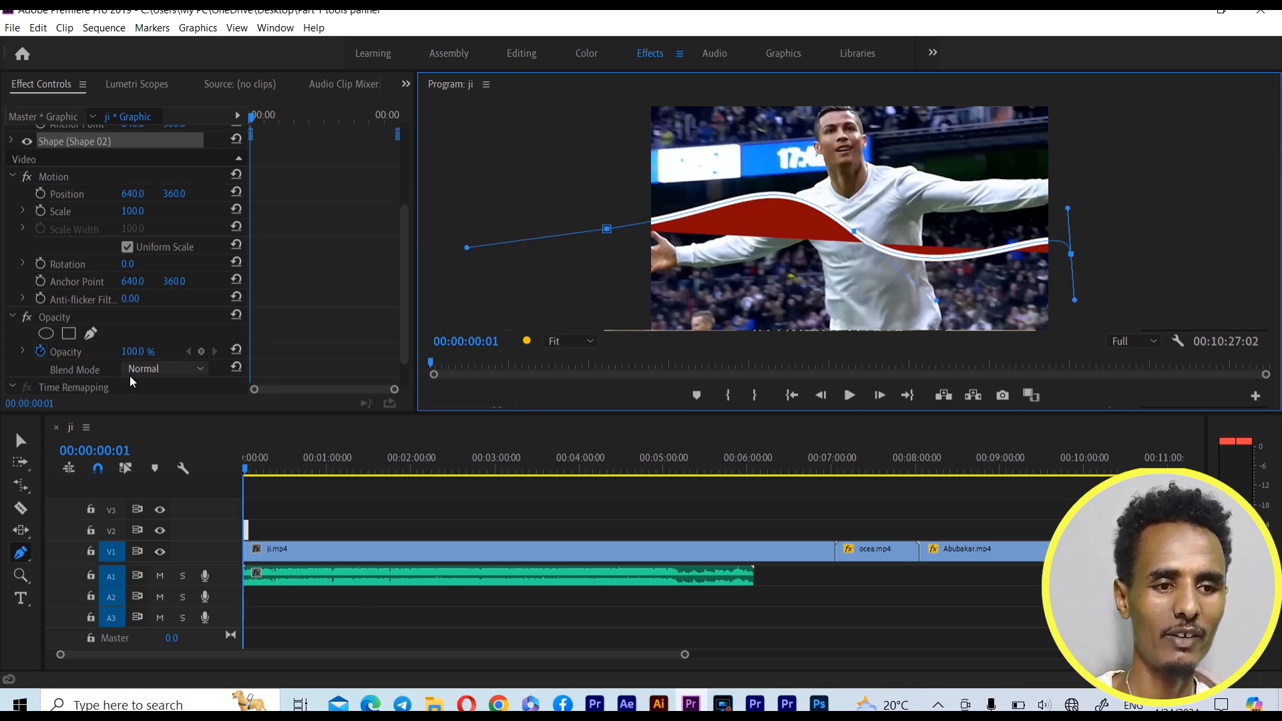
Turn off the fill of the curved path, leaving only its white stroke
scroll(129, 375, "down", 2)
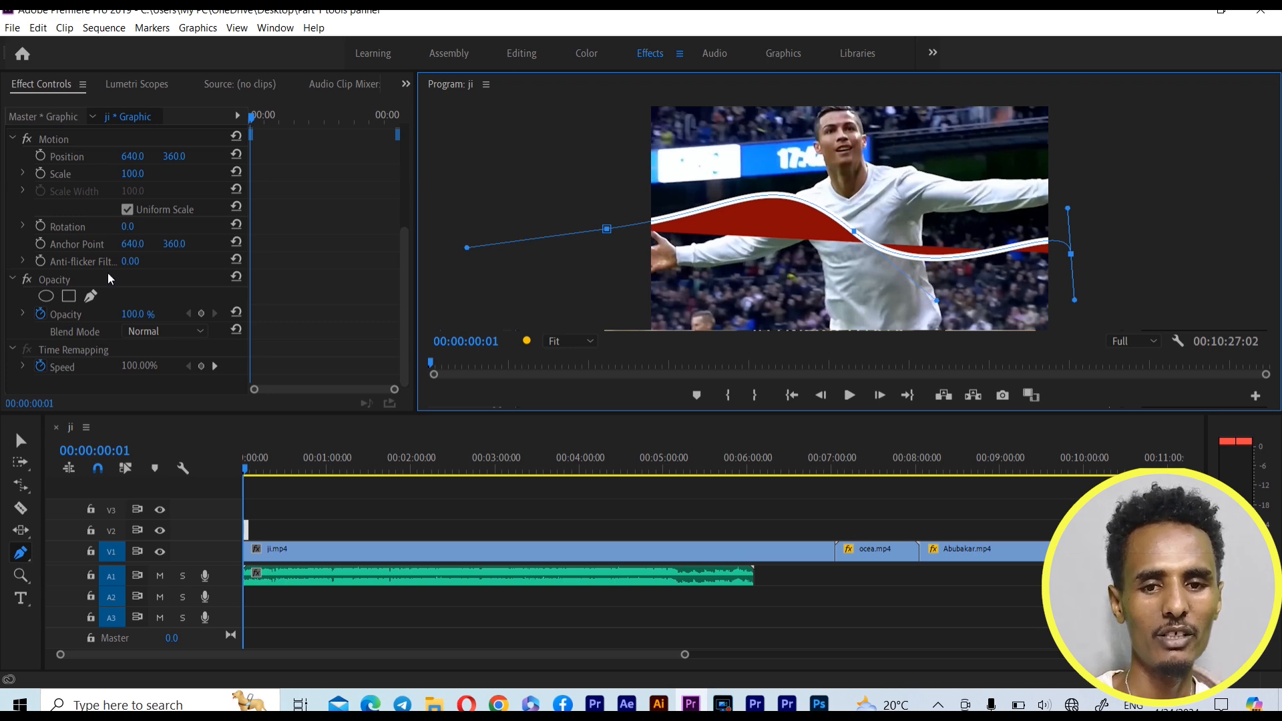
scroll(117, 247, "up", 4)
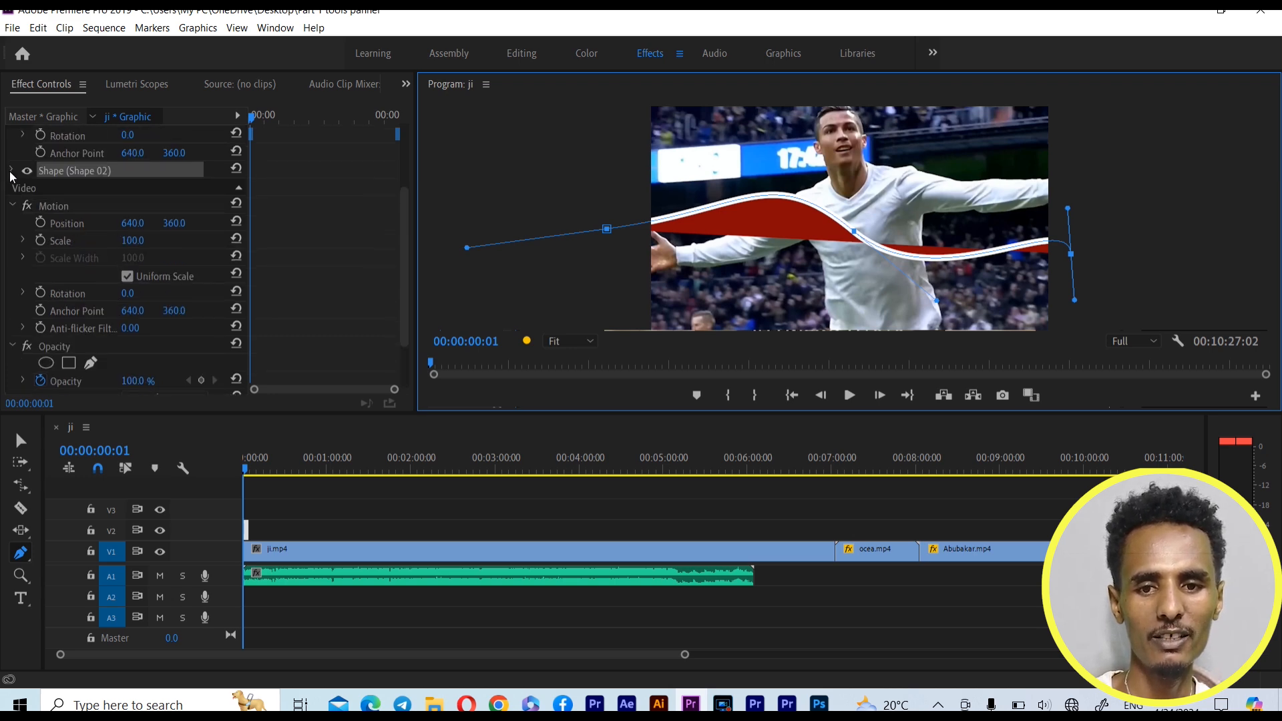
left_click(11, 171)
left_click(50, 248)
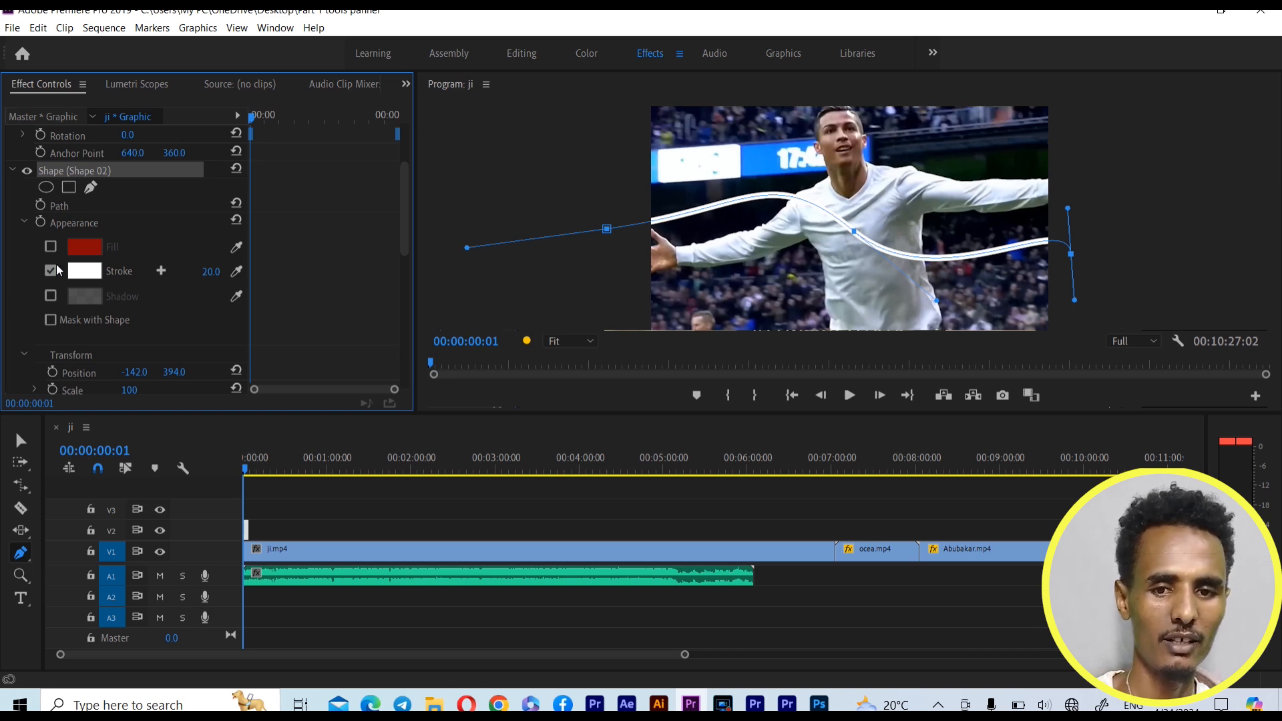
left_click(55, 249)
left_click(55, 250)
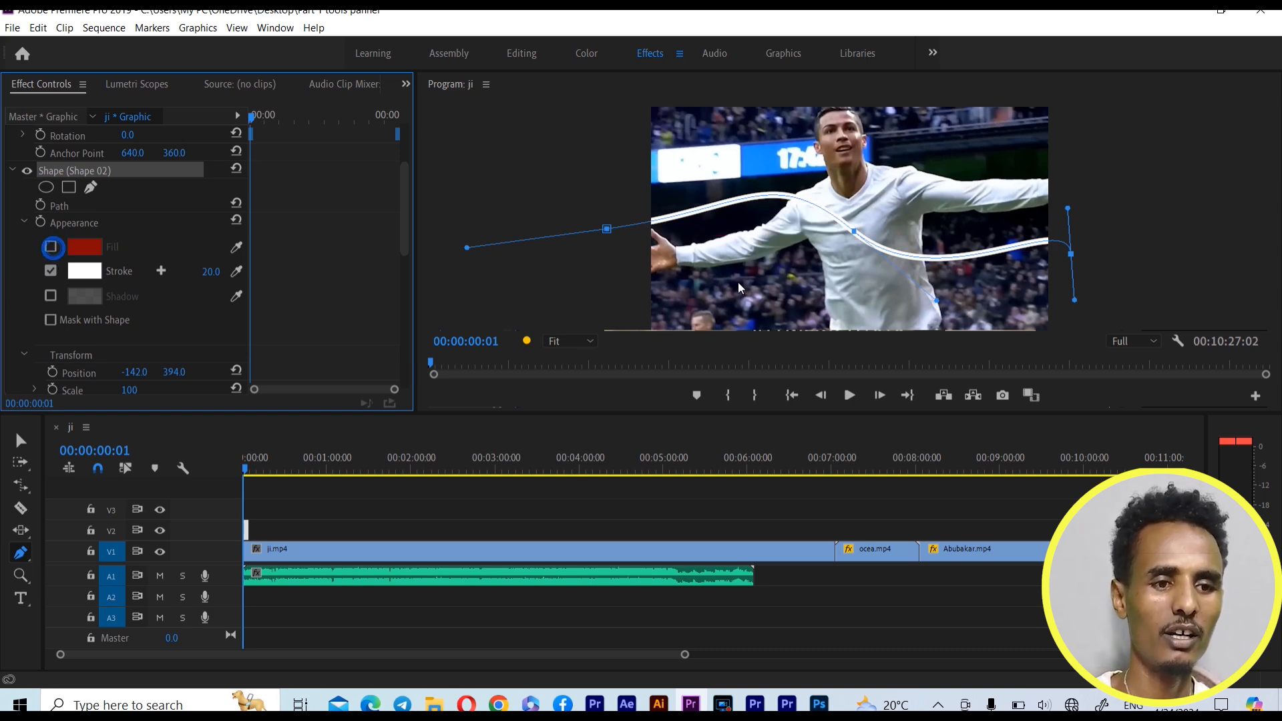
Select the curved stroke with the Selection Tool and delete it
left_click(20, 440)
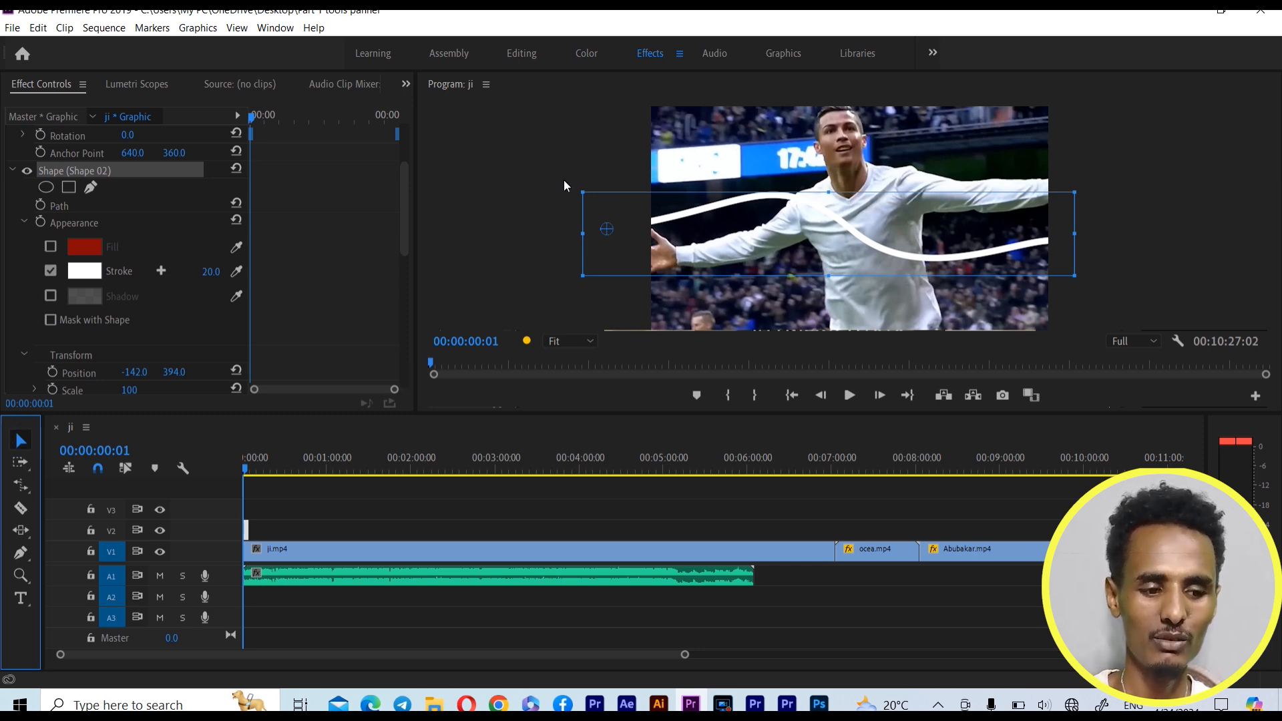
left_click_drag(562, 180, 1156, 326)
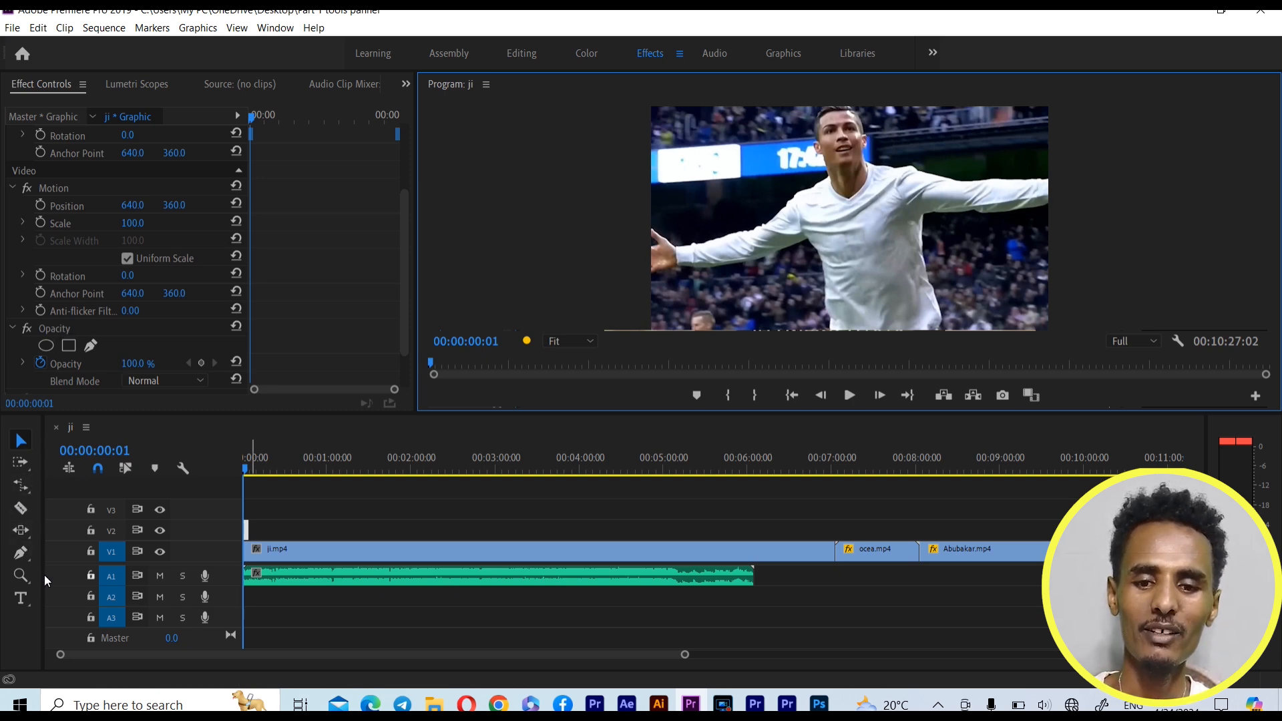
Draw a nearly square frame beside the player's chest with the Rectangle Tool, placed at about 242, 190
left_click(27, 554)
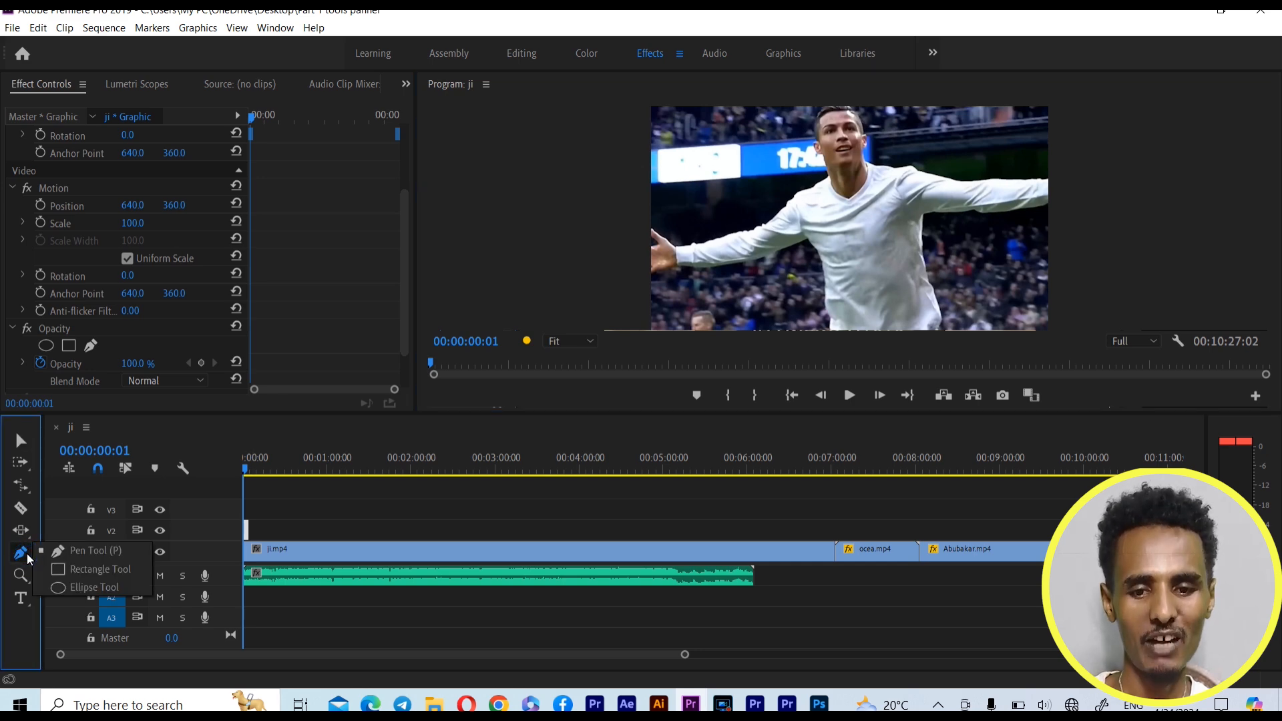
left_click(120, 568)
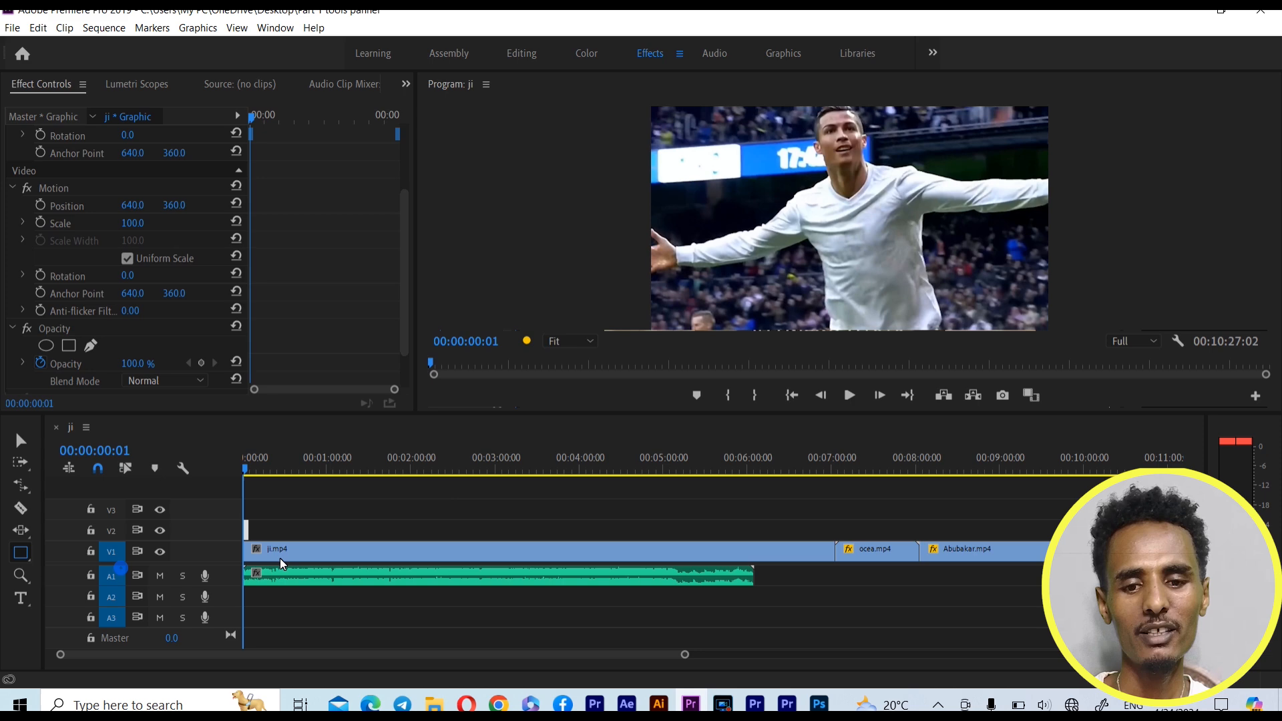
left_click_drag(723, 163, 750, 216)
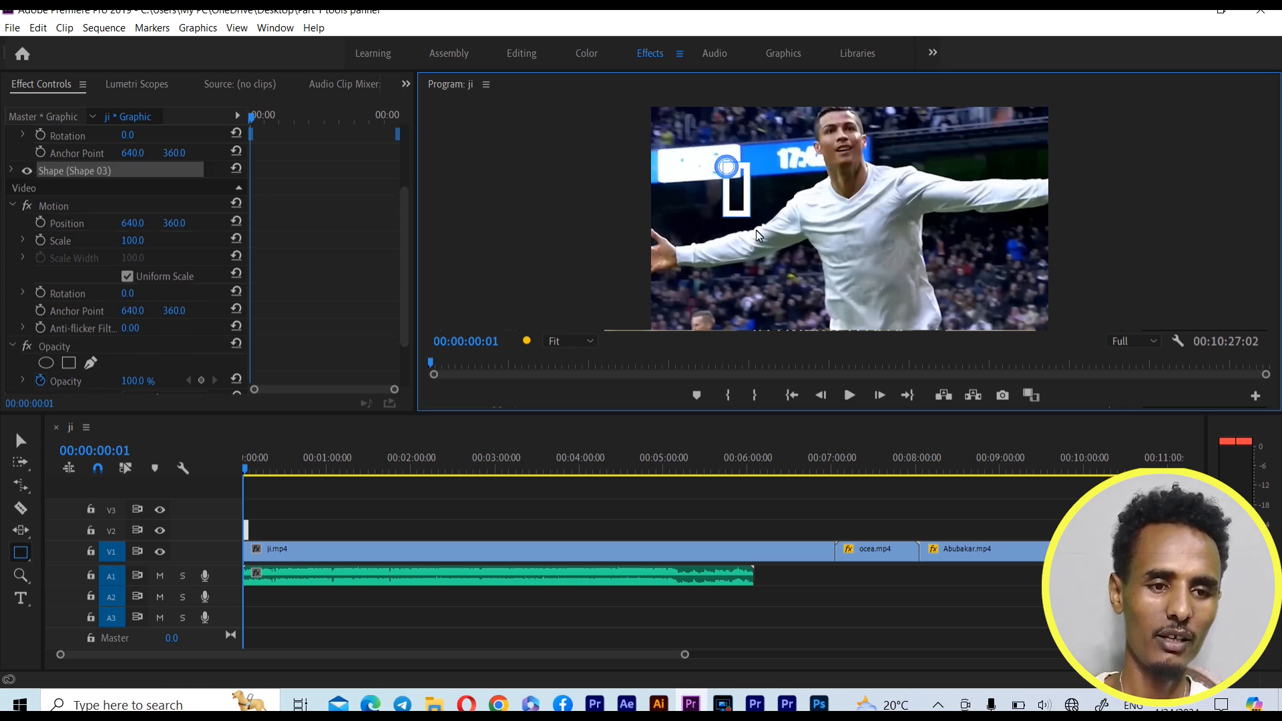
left_click_drag(836, 286, 835, 291)
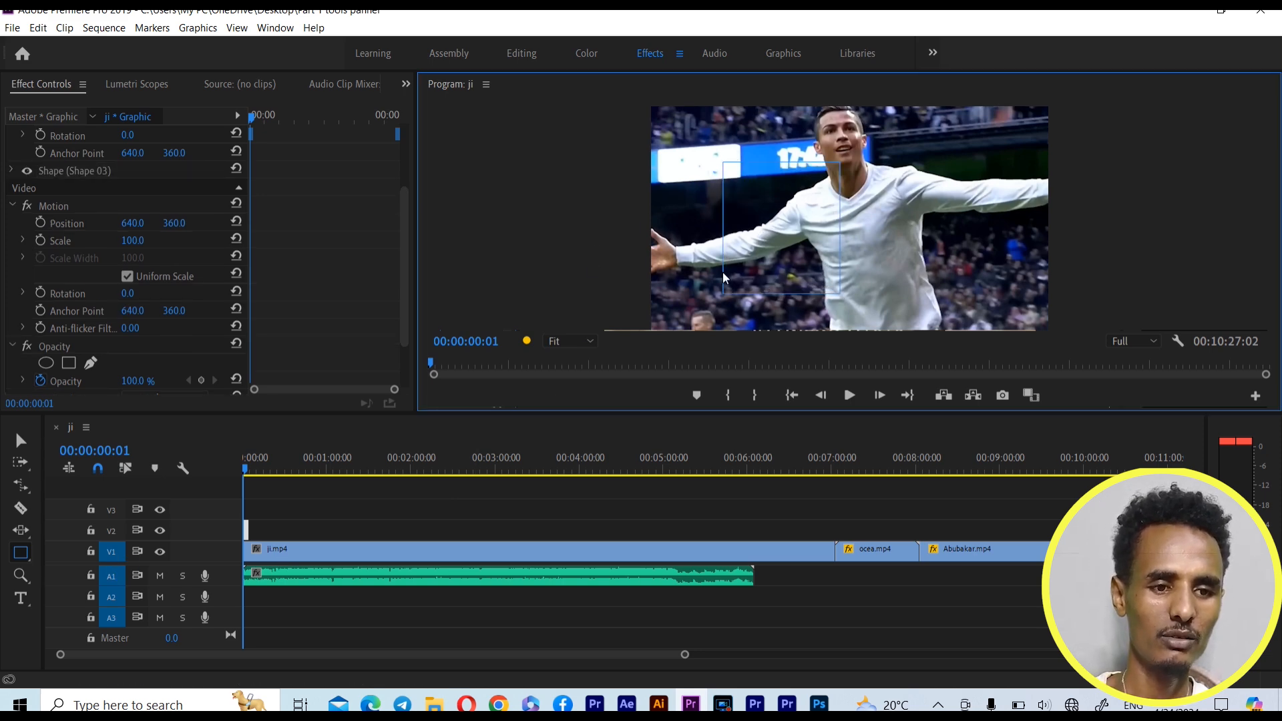
Turn on the fill of the square frame beside the player's chest and set its colour to dark green, 054F05
left_click(13, 172)
left_click(50, 245)
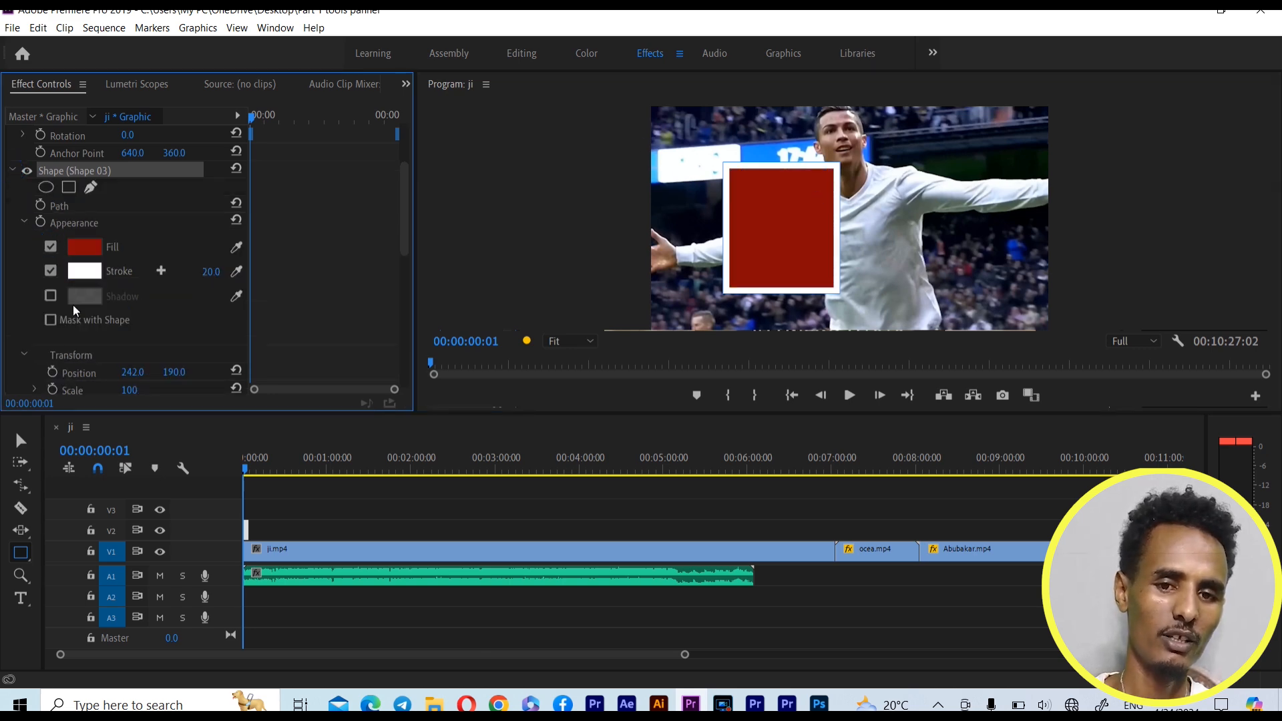
left_click(86, 247)
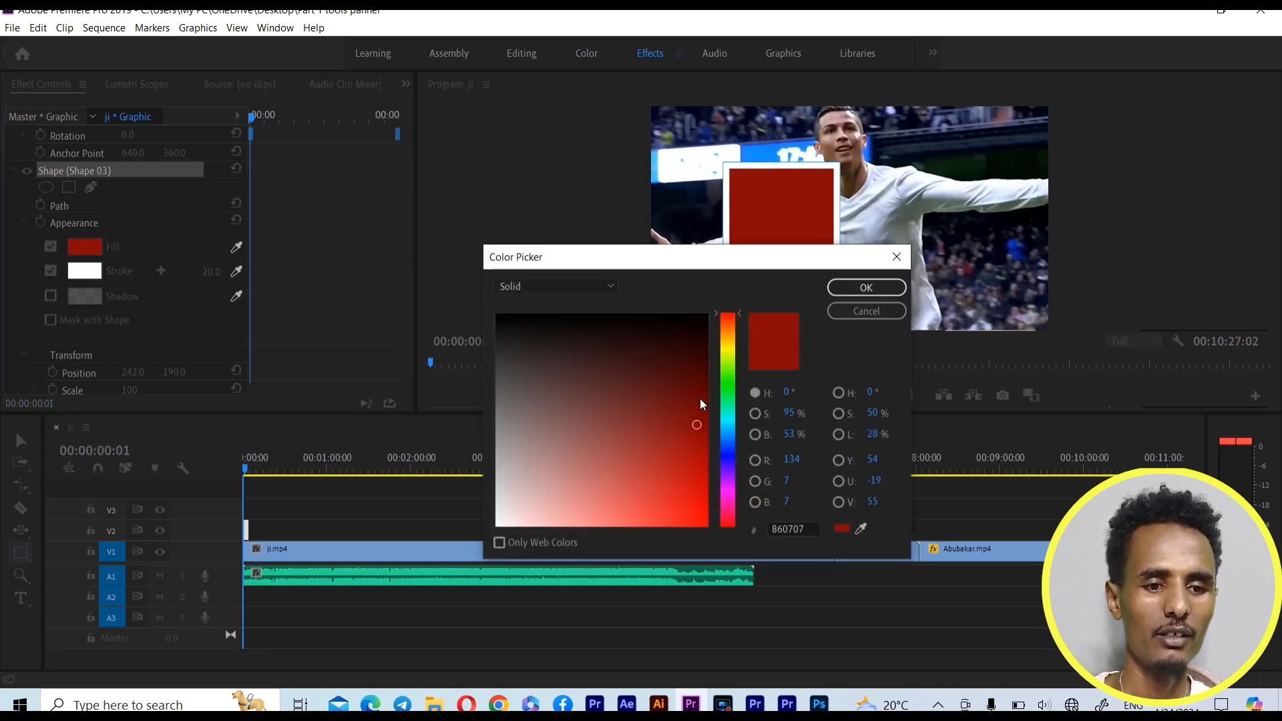
left_click(721, 390)
left_click(694, 378)
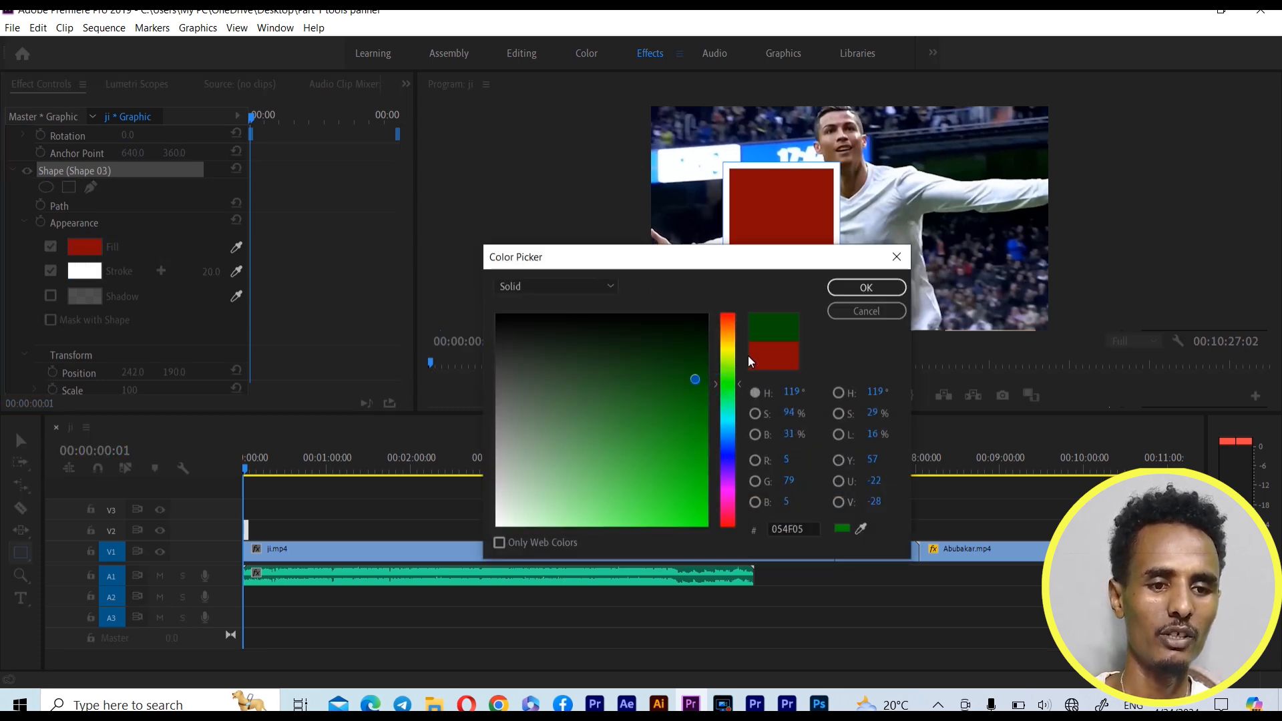
left_click(867, 287)
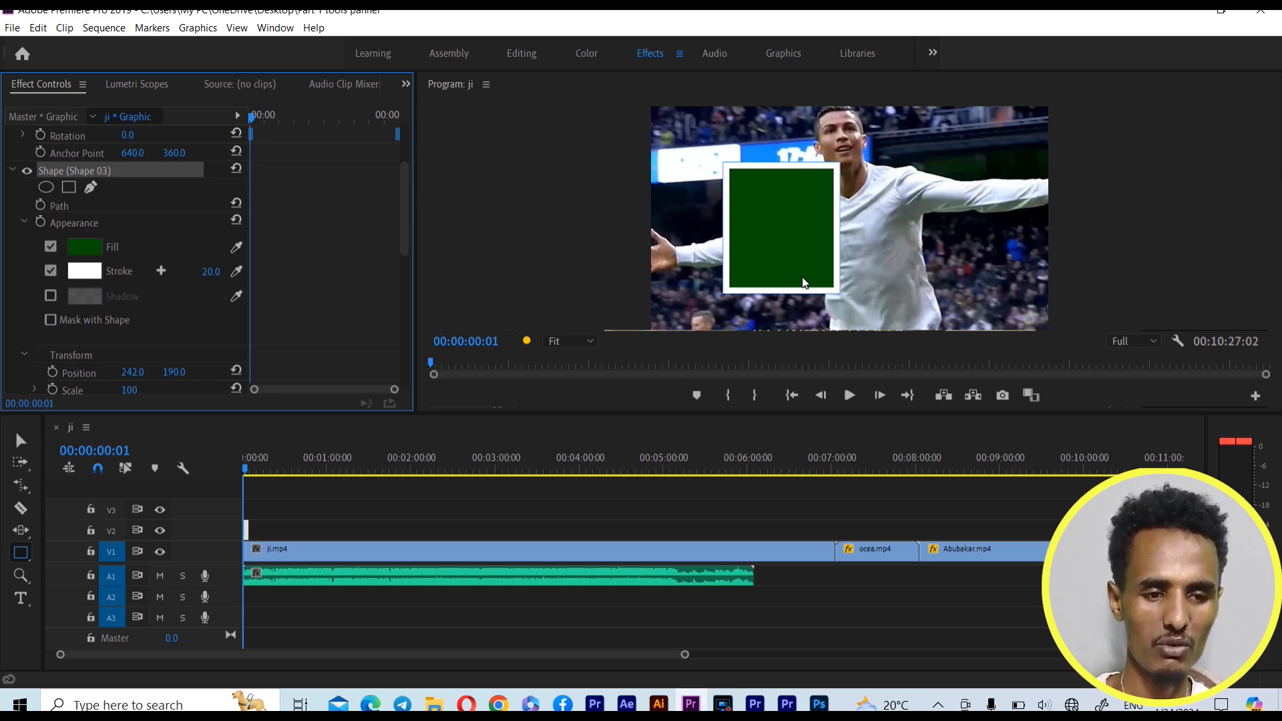
Draw a thin, wide rectangle beneath the player's outstretched arm, and delete both rectangles with the Selection Tool
left_click_drag(905, 257, 1023, 283)
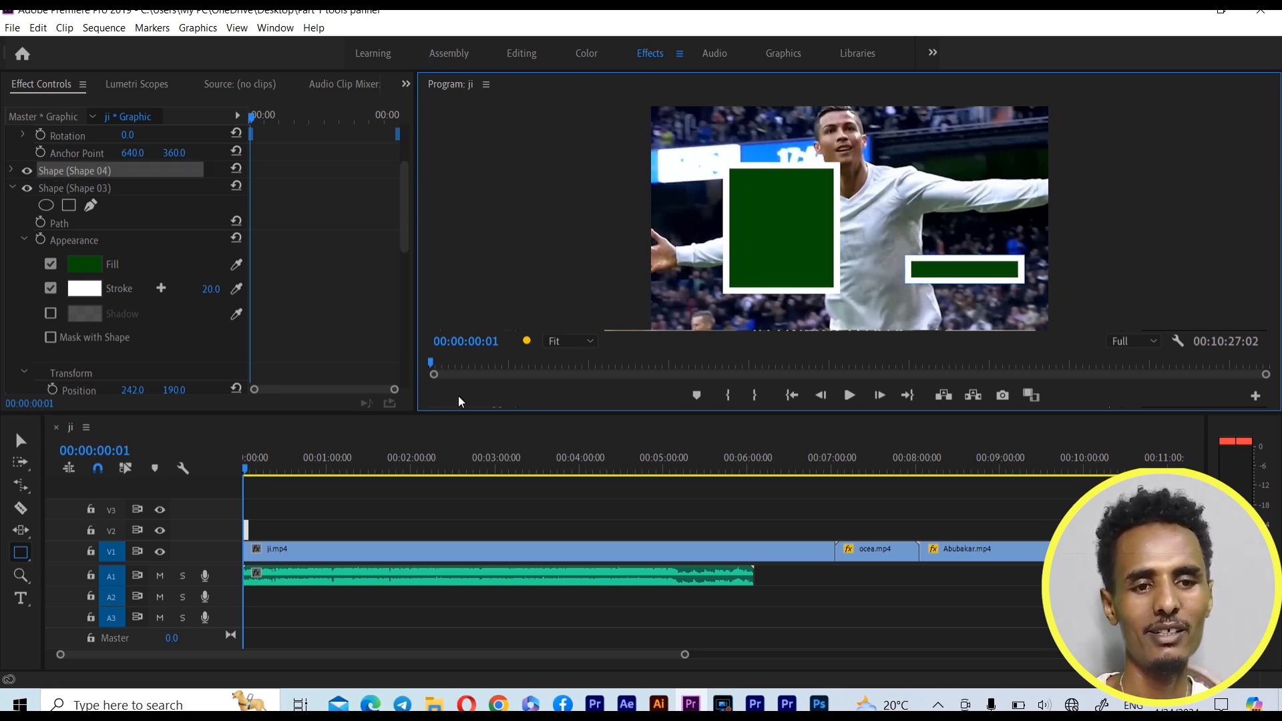
left_click(20, 439)
left_click_drag(689, 154, 1036, 314)
key("Delete")
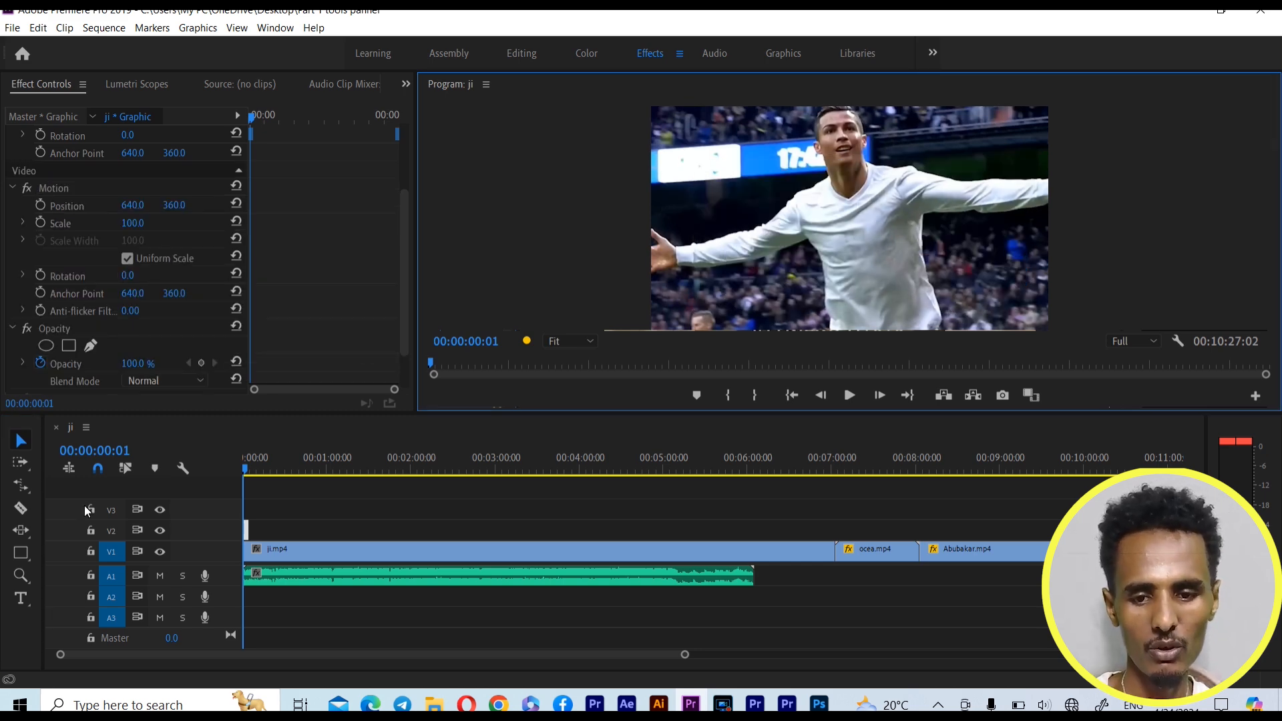
Draw a square over the player's torso with the Rectangle Tool and, discarding a taller one, a larger square over his outstretched arm
left_click(20, 553)
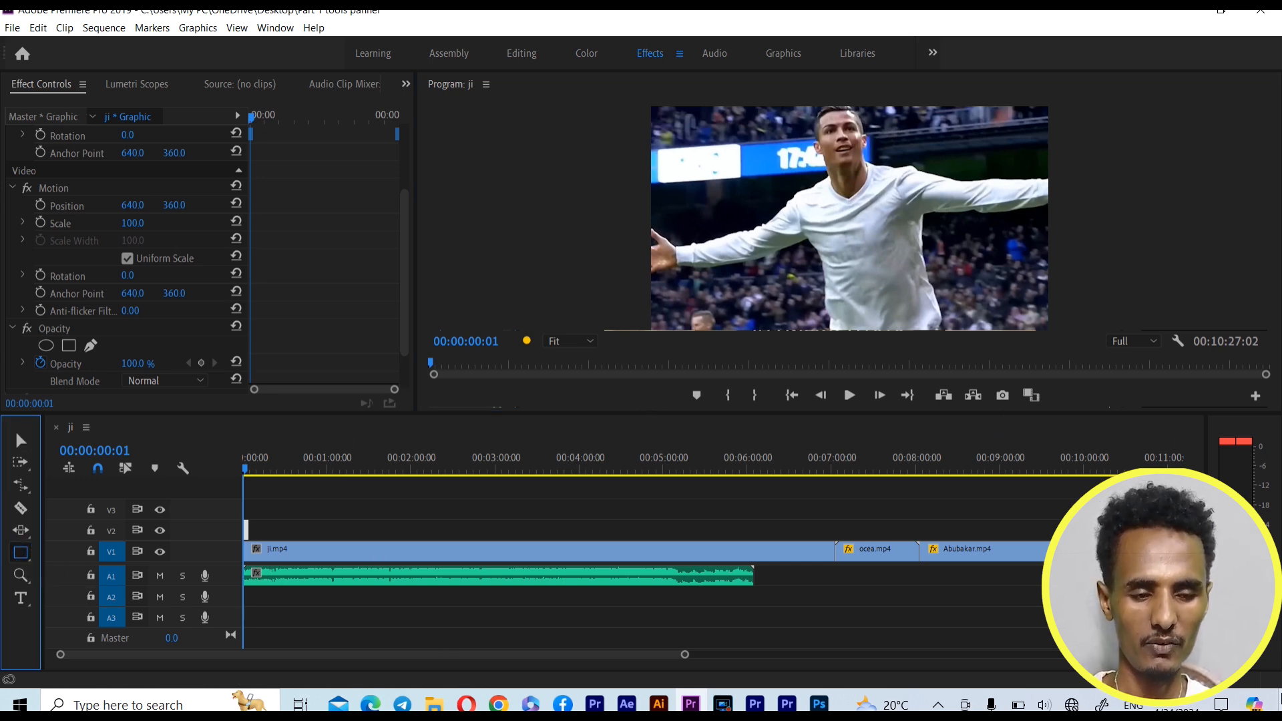
mouse_move(763, 214)
left_mouse_down()
mouse_move(783, 254)
mouse_move(868, 281)
mouse_move(872, 268)
left_mouse_up()
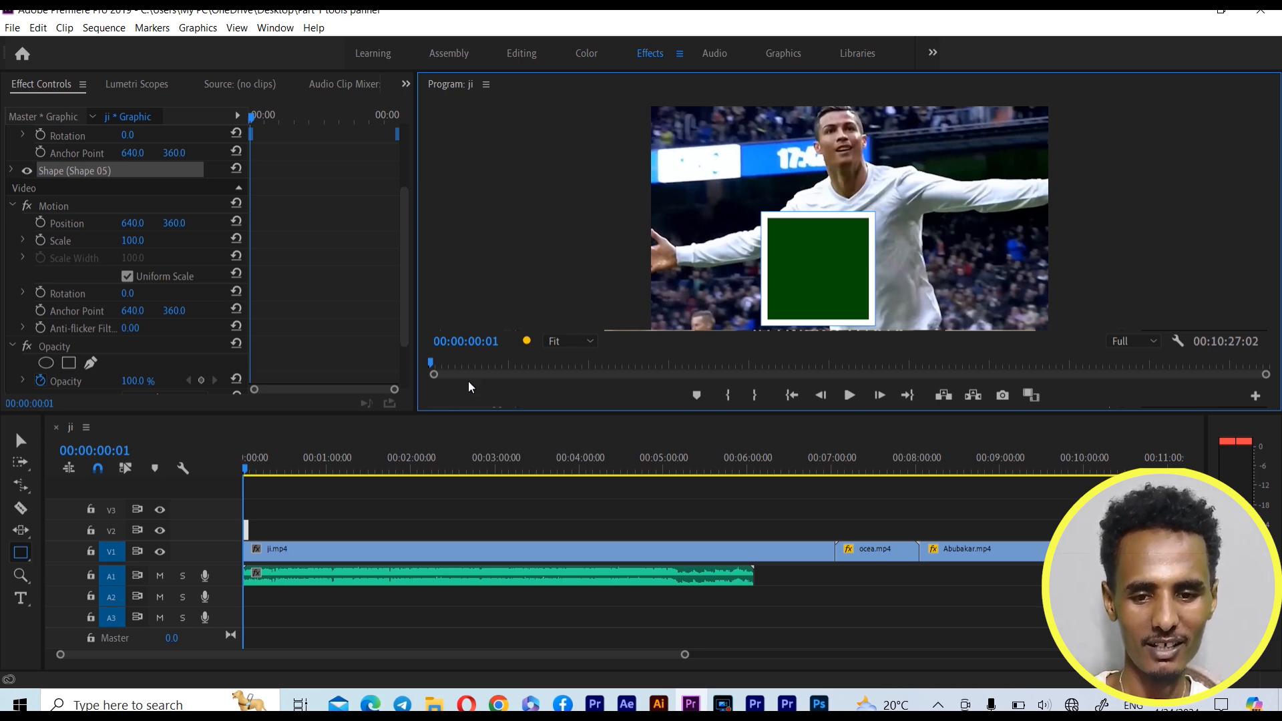
left_click_drag(863, 163, 948, 256)
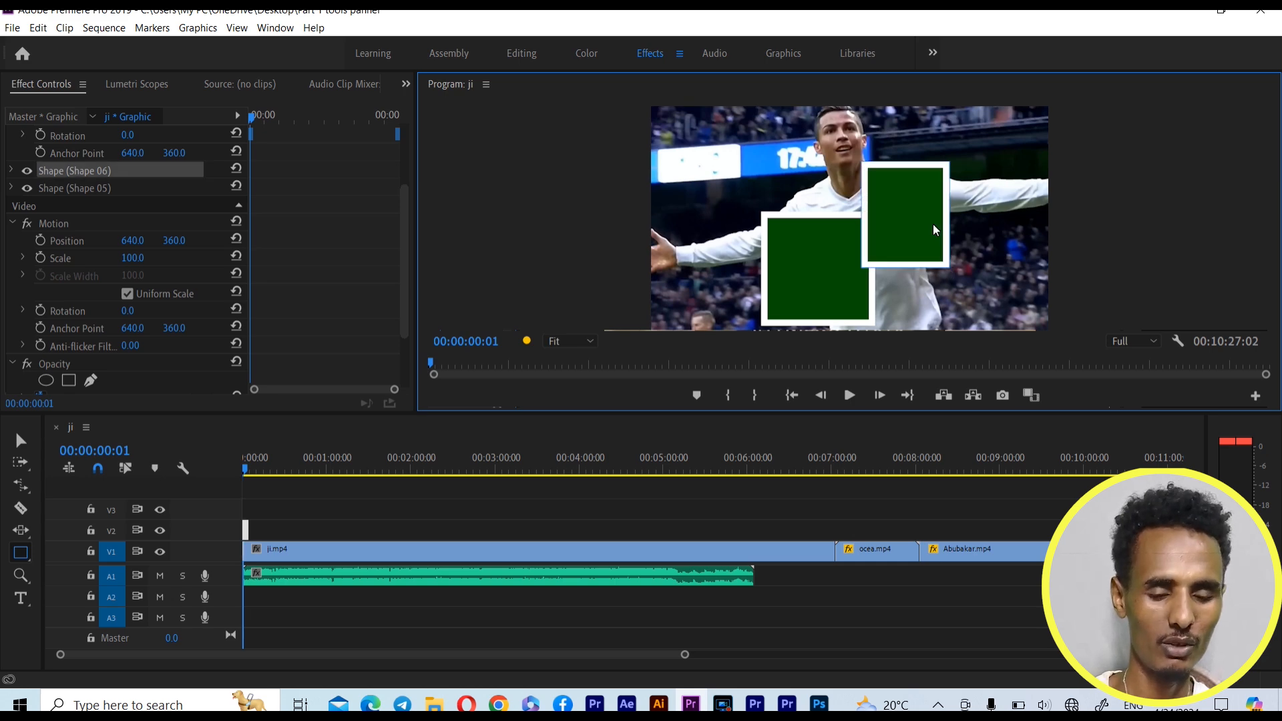
key("Delete")
left_click_drag(900, 198, 960, 263)
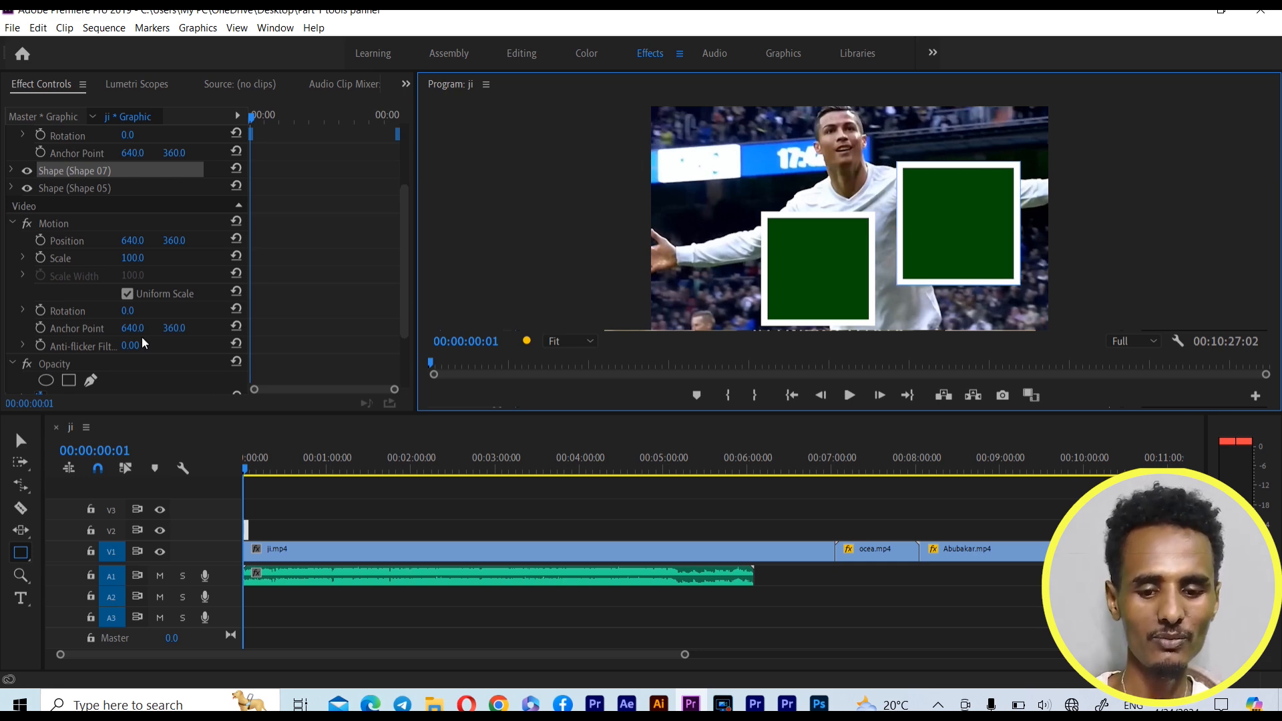
Select both green squares with the Selection Tool and delete them
left_click(21, 440)
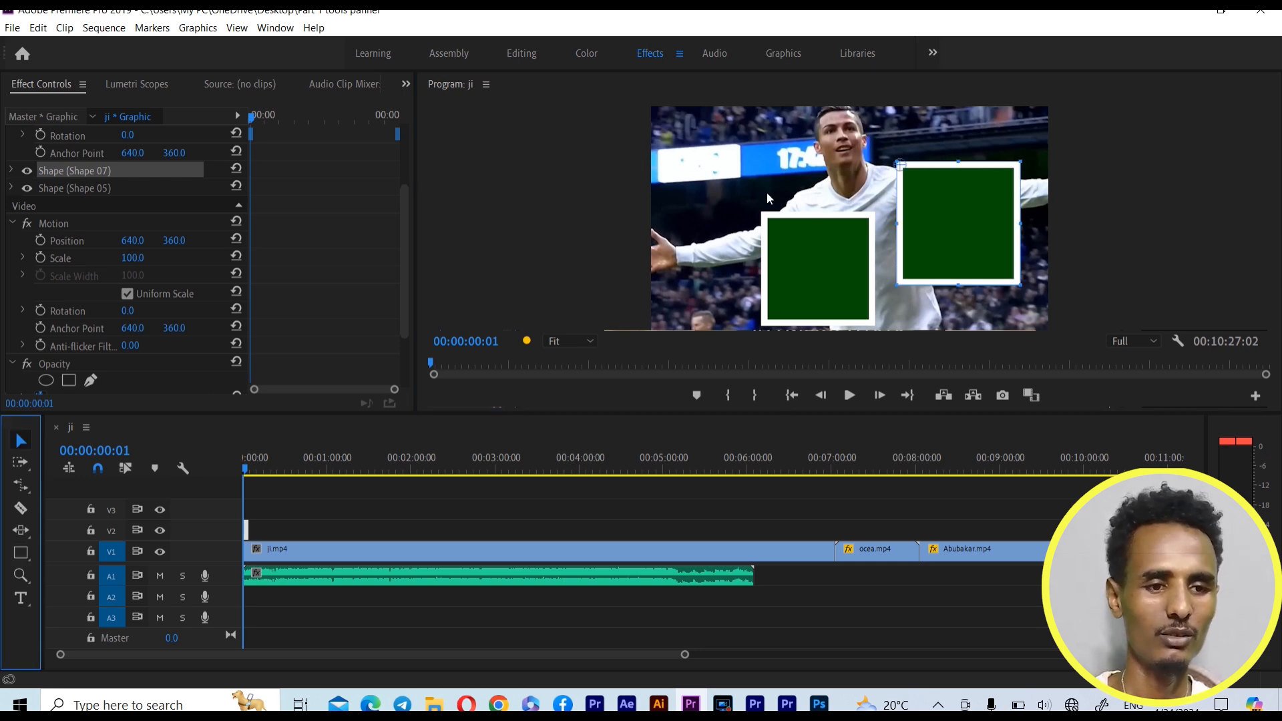
left_click(936, 310)
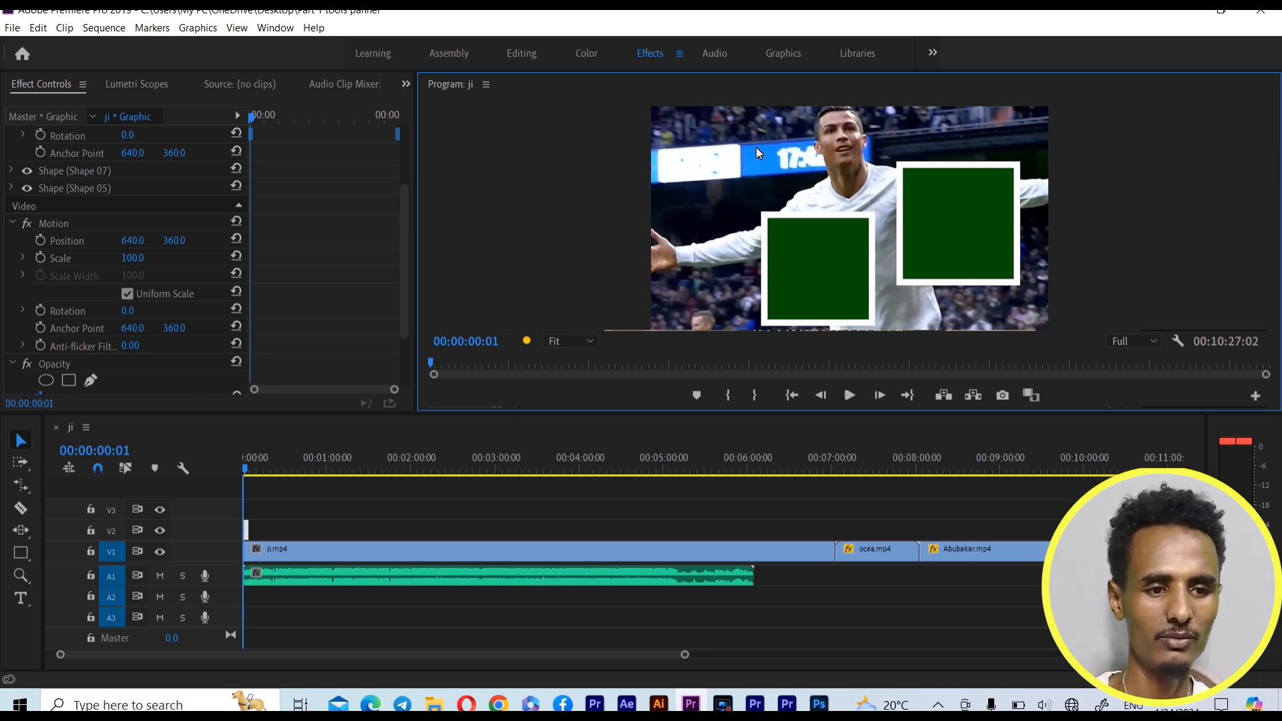
left_click_drag(756, 147, 1024, 326)
key("Delete")
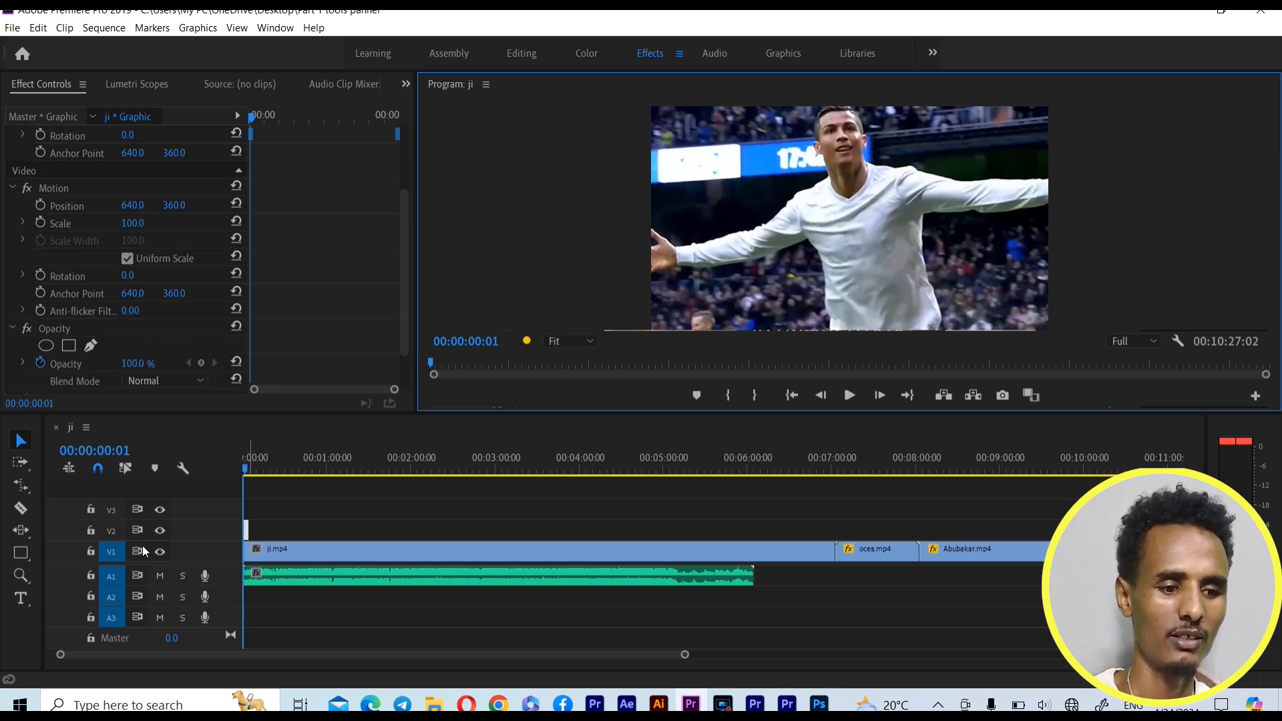
Draw a wide horizontal ellipse across the player's chest with the Ellipse Tool, placed at about 225, 231
left_click(16, 558)
left_click_drag(15, 565, 114, 590)
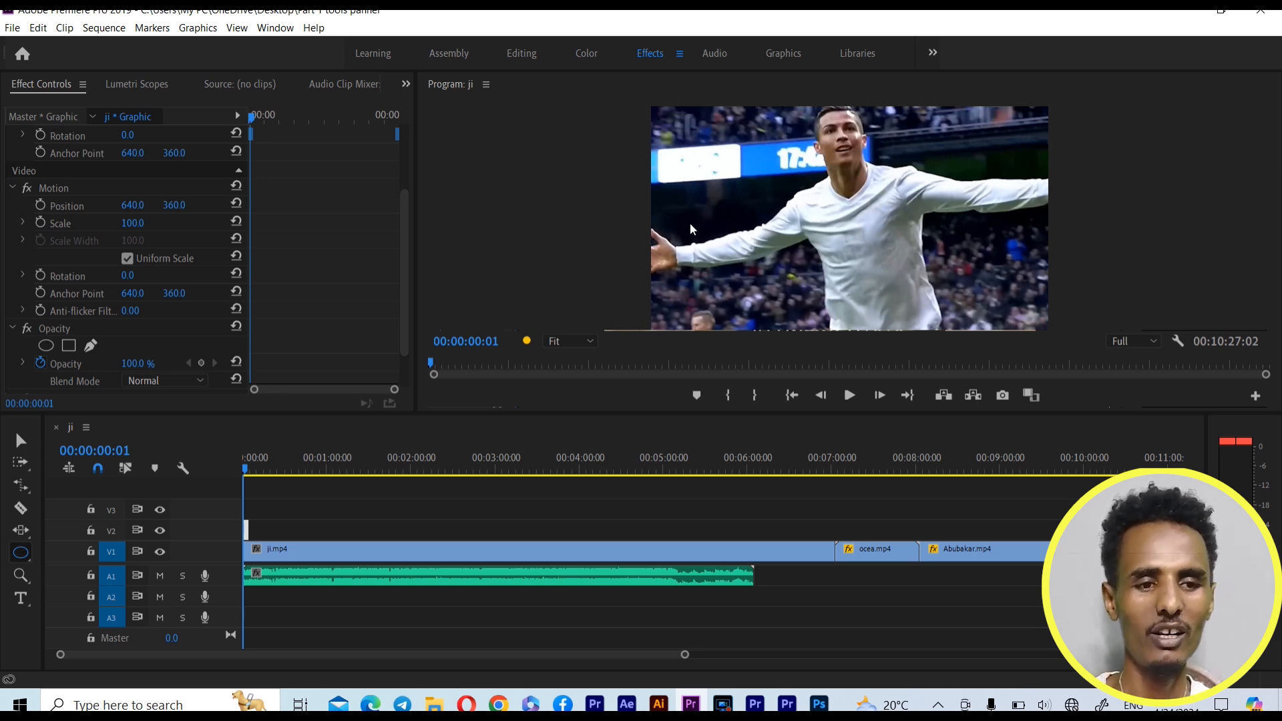
mouse_move(724, 177)
left_mouse_down()
mouse_move(834, 247)
mouse_move(964, 259)
mouse_move(979, 284)
left_mouse_up()
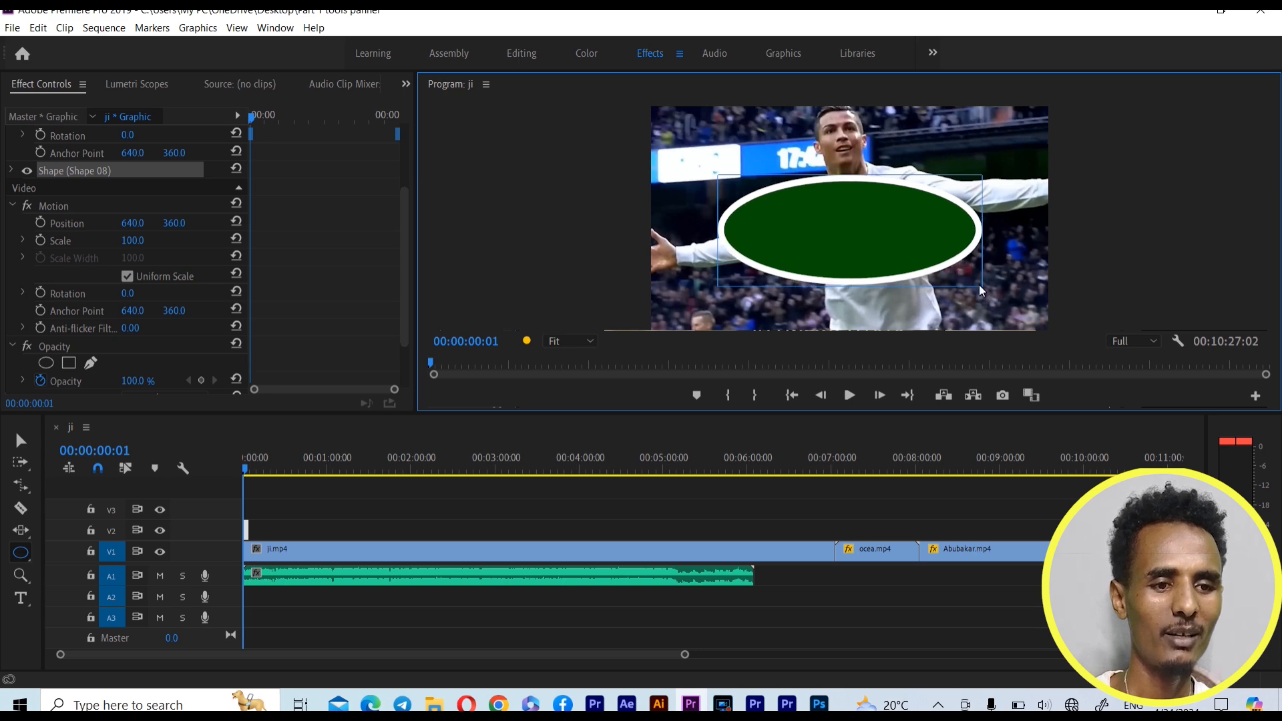
key("Delete")
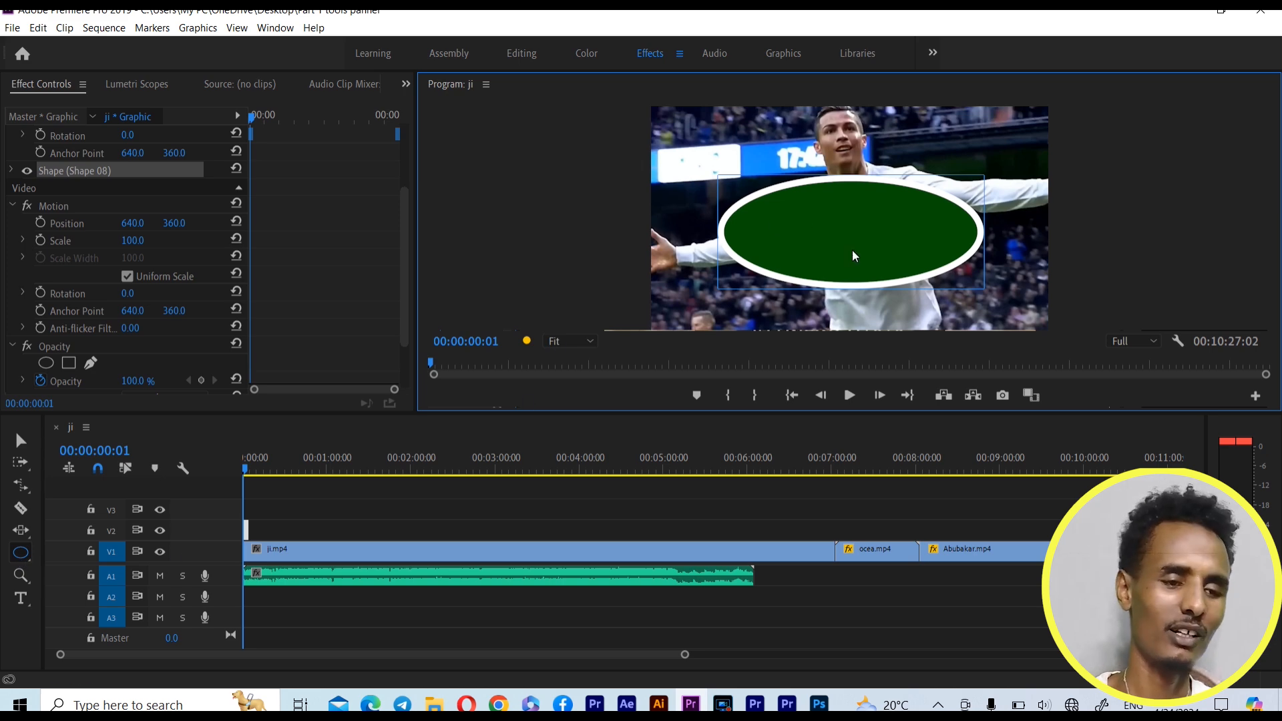
Set the ellipse's fill colour to blue, 2B3098
left_click(14, 171)
left_click(14, 171)
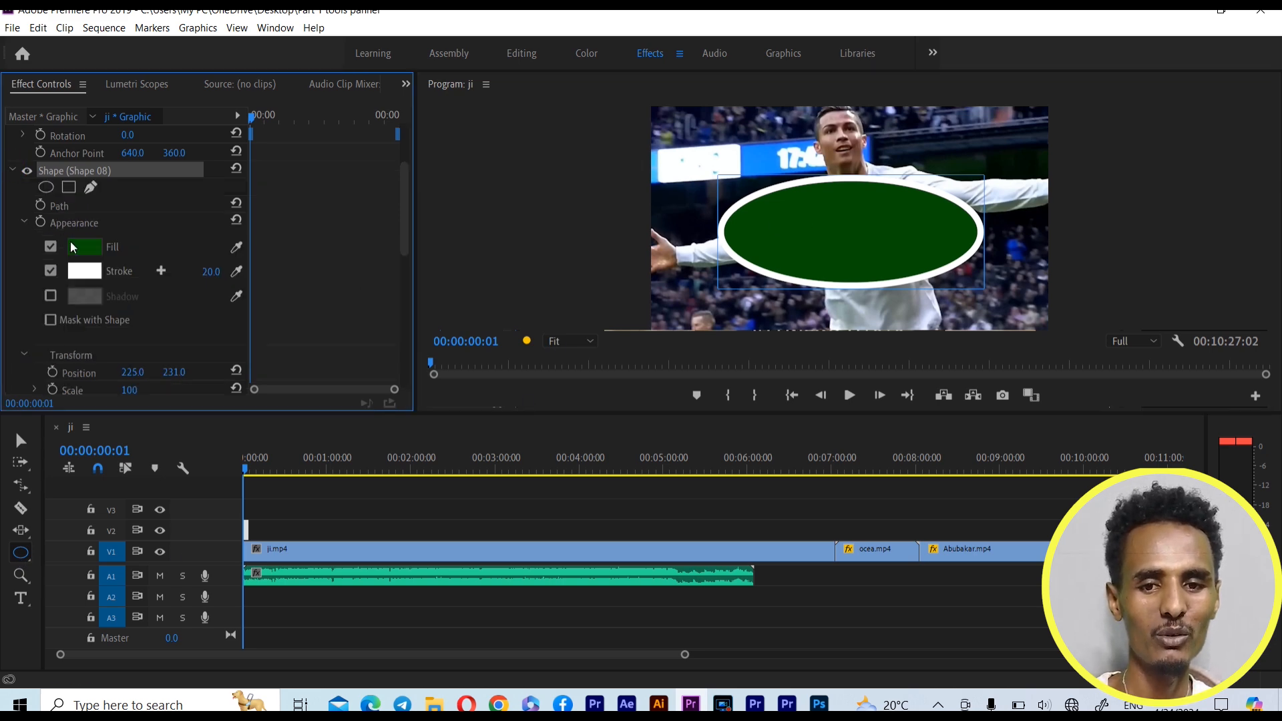
left_click(80, 250)
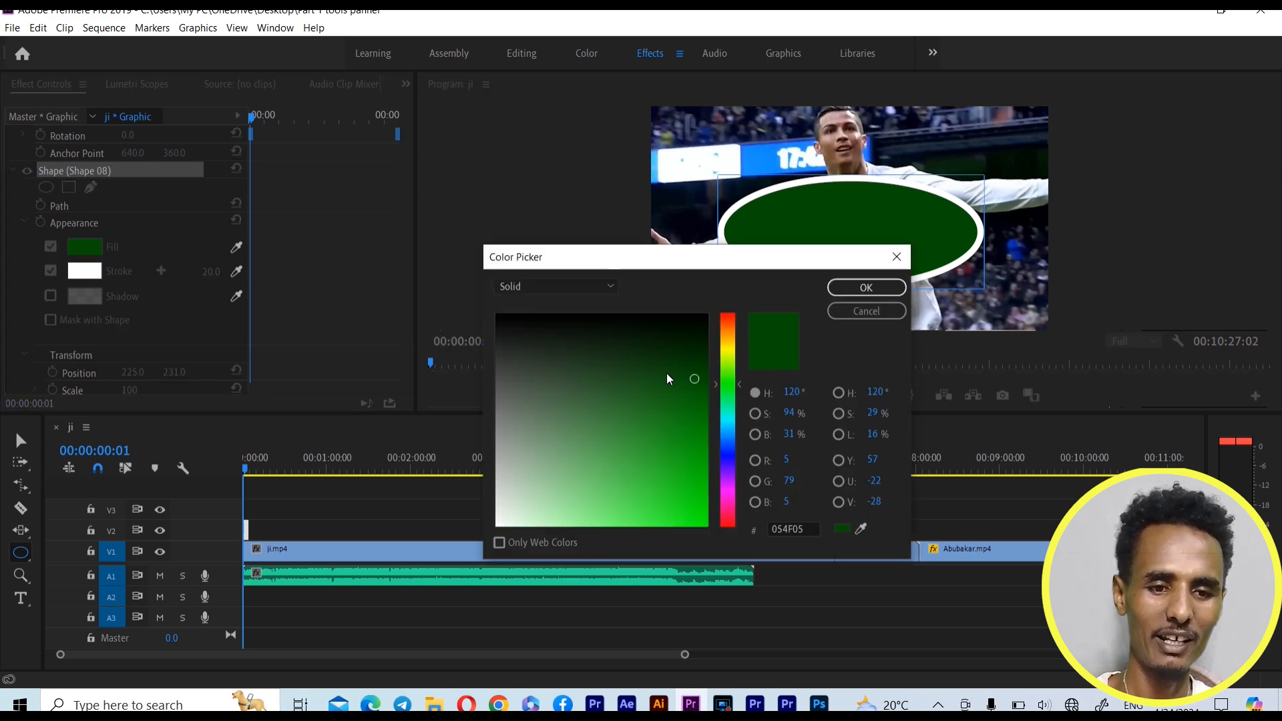
left_click(717, 454)
left_click(649, 440)
left_click(861, 290)
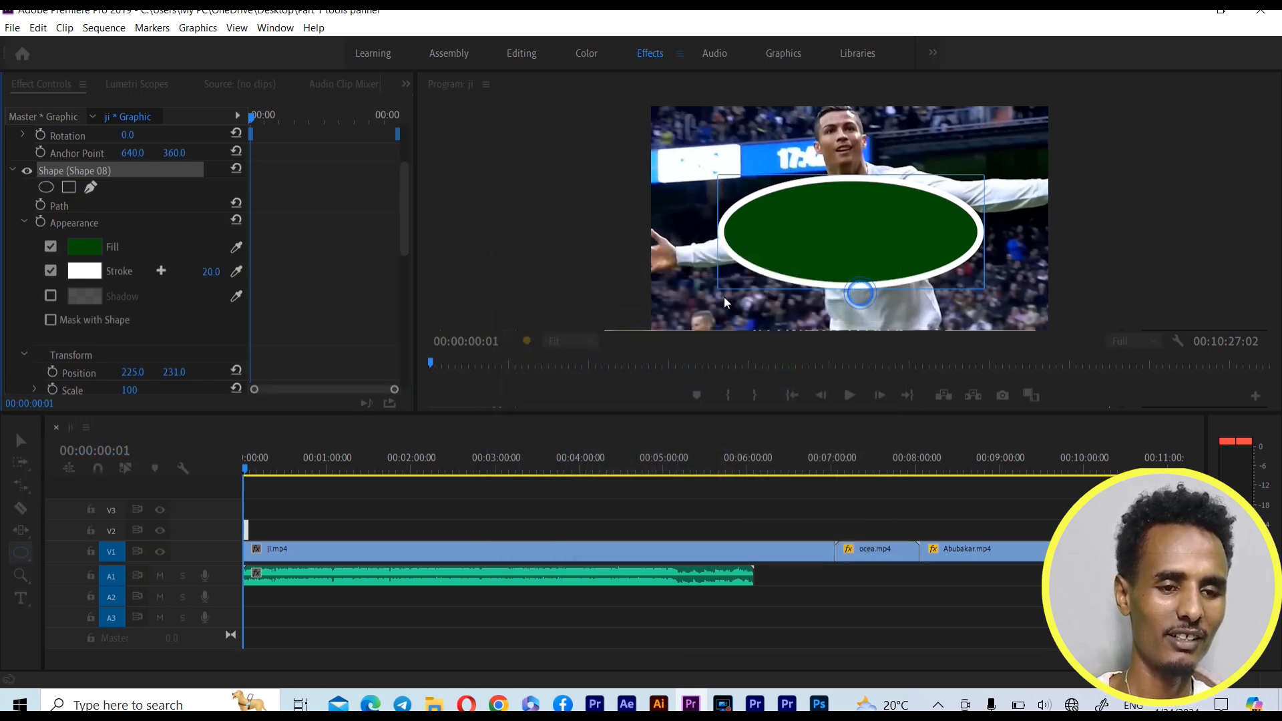
Set the ellipse's stroke colour to red
left_click(85, 270)
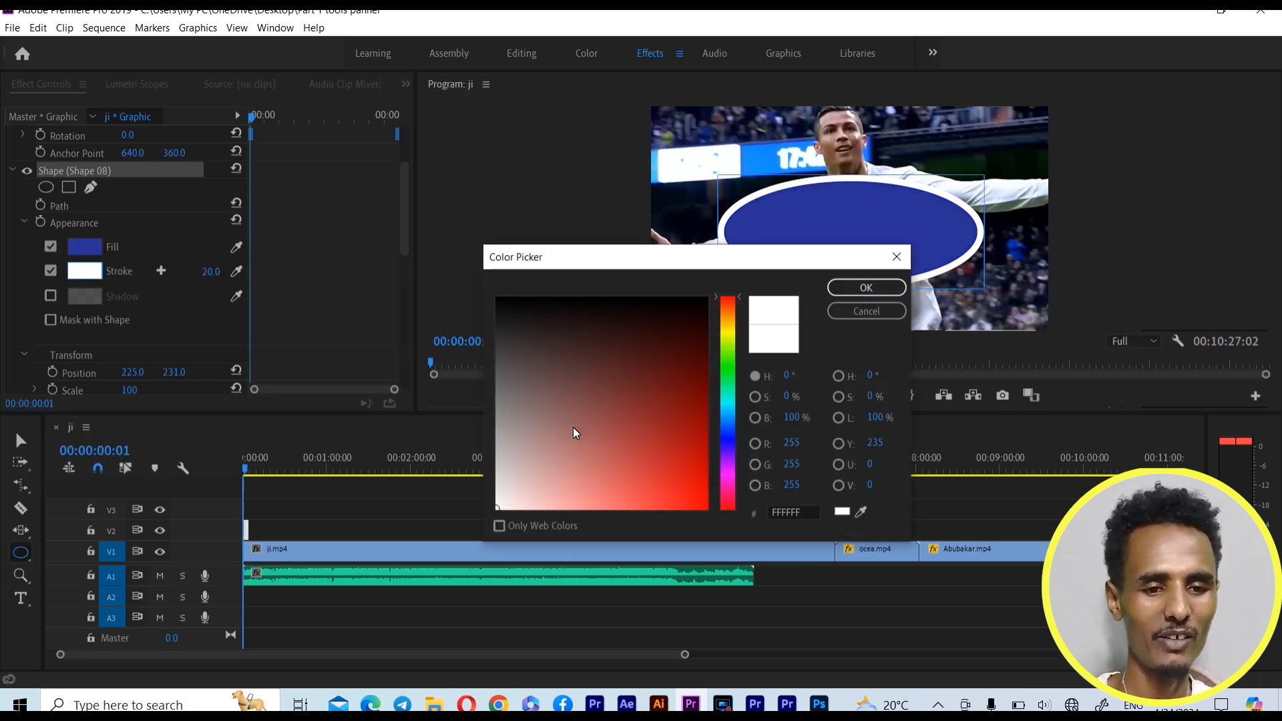
left_click(677, 468)
left_click(866, 287)
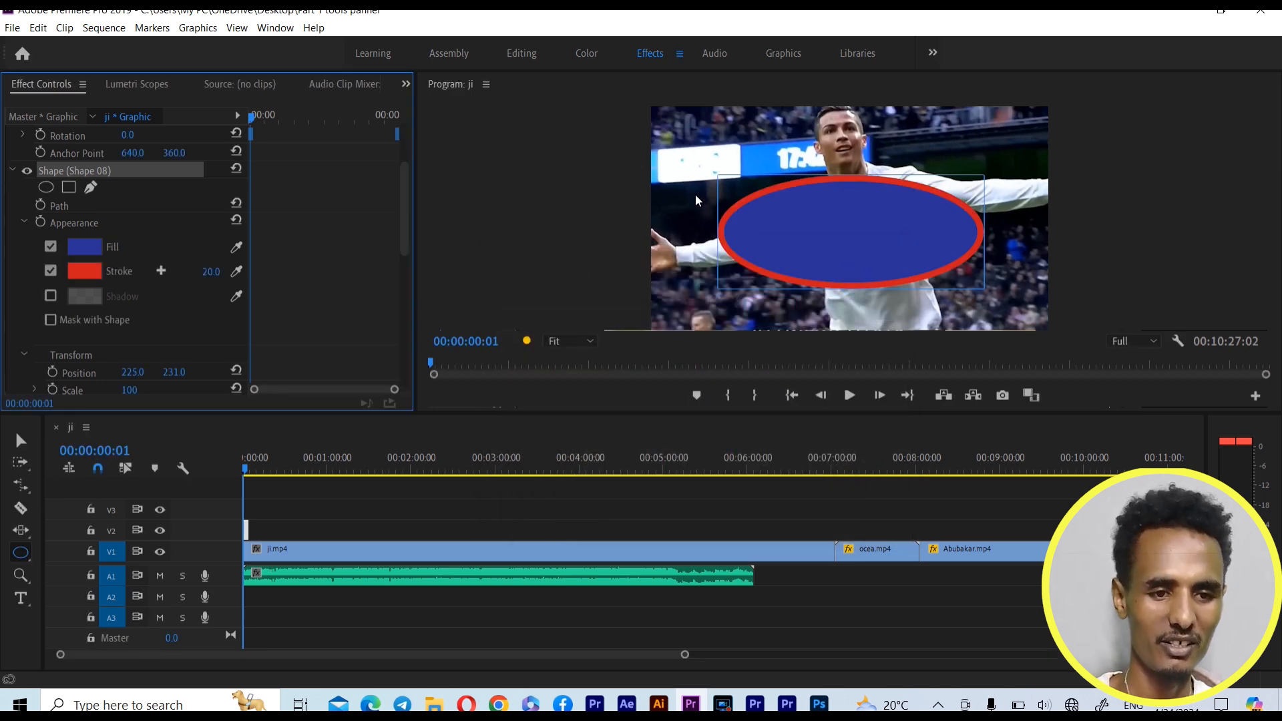
Draw a larger ellipse over the first one, and delete both ellipses with the Selection Tool
left_click_drag(684, 171, 1000, 312)
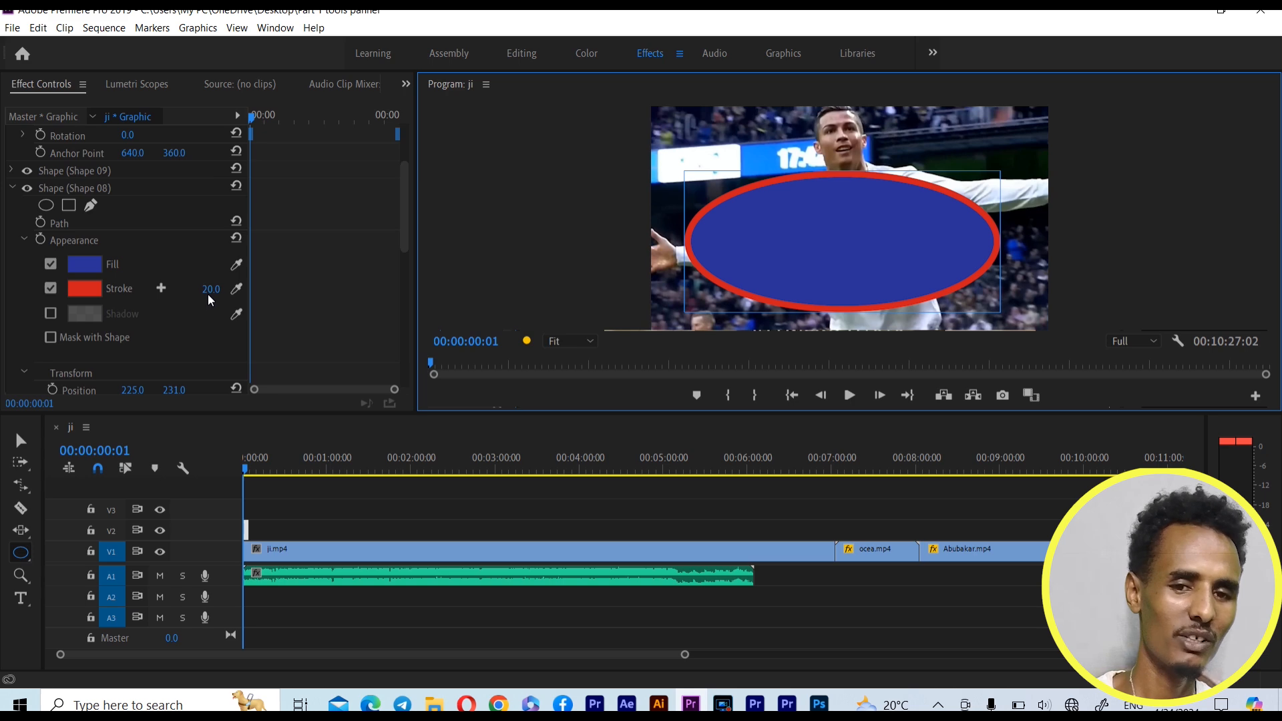
left_click(20, 439)
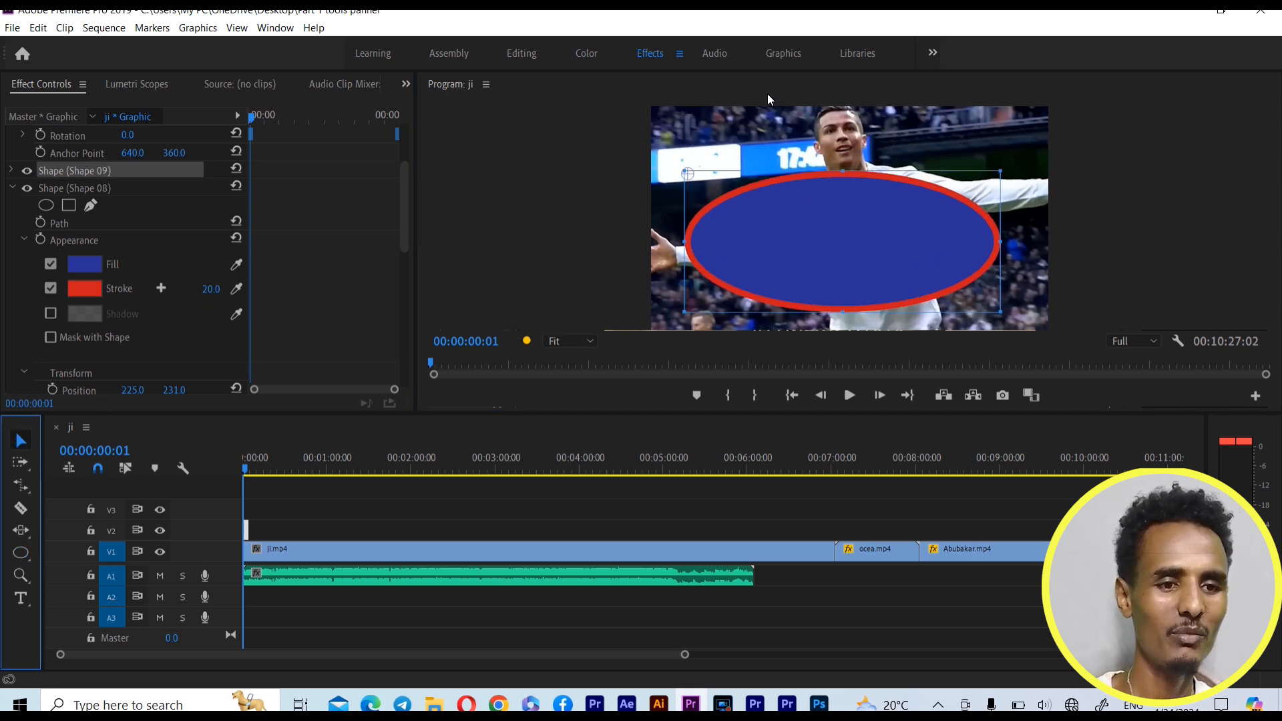
left_click_drag(733, 133, 1019, 312)
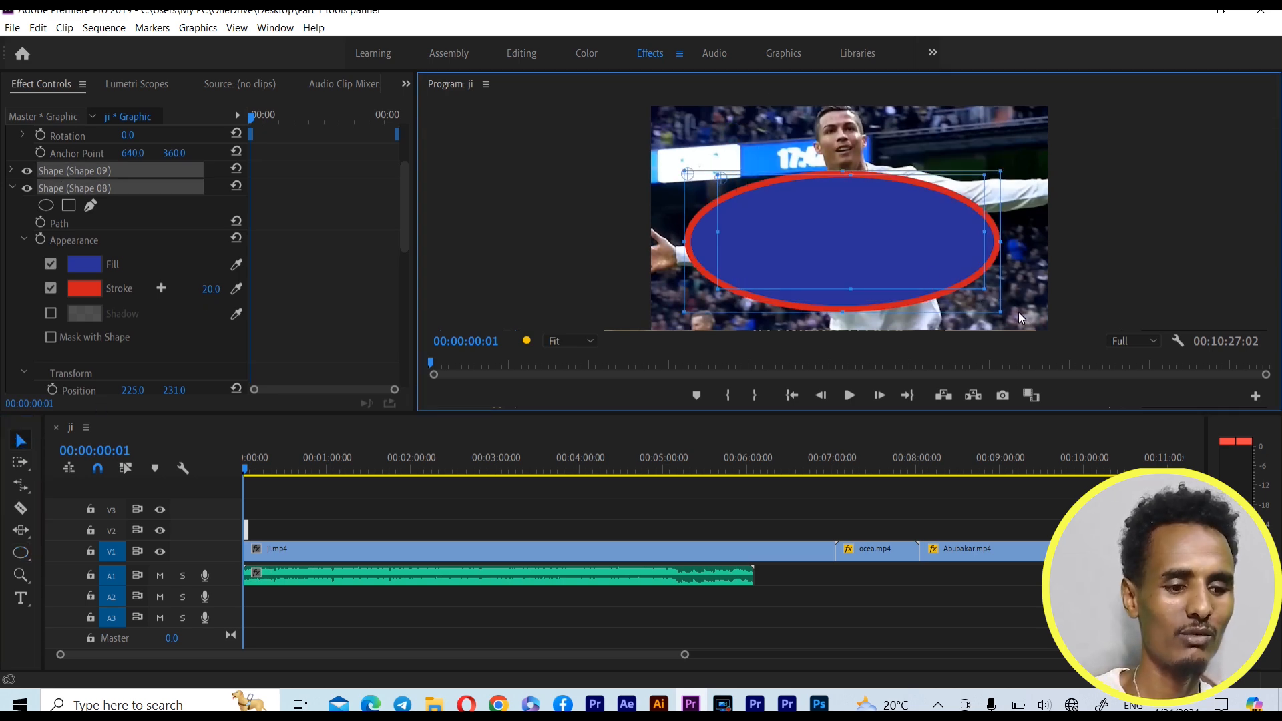
key("Delete")
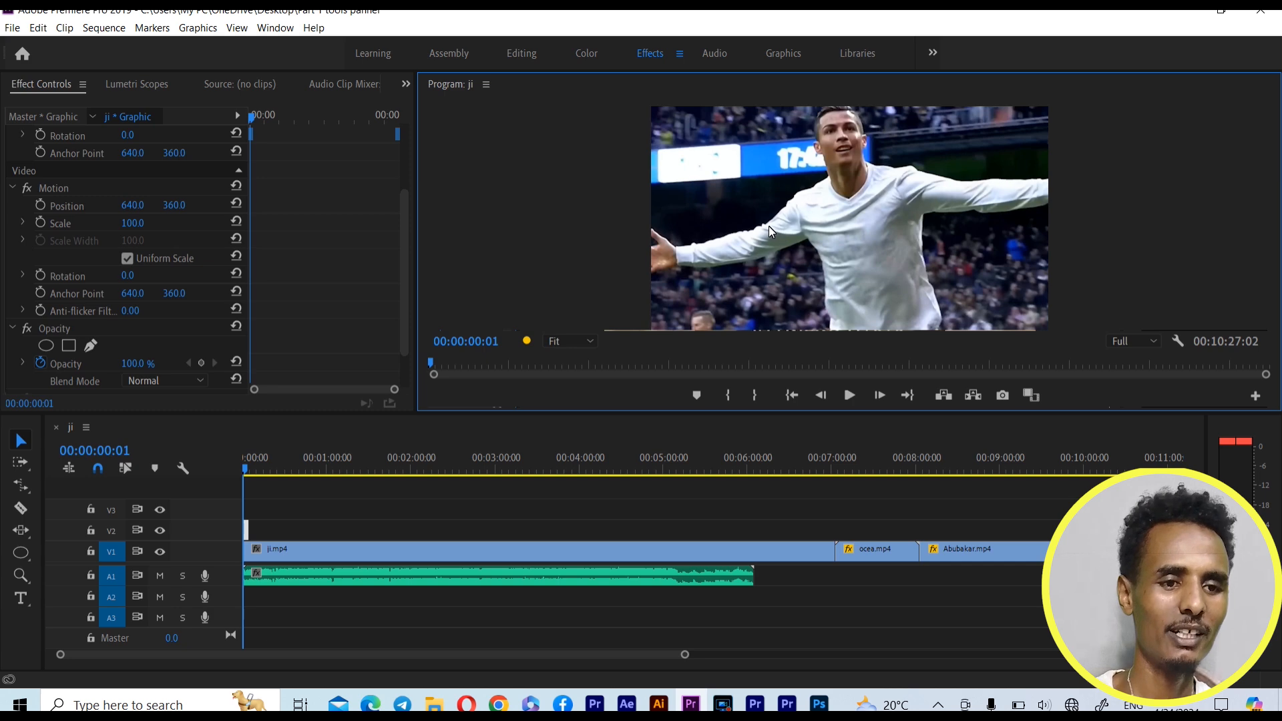
Draw two circles with the Ellipse Tool, one over the player's arm and one over his chest at about 669, 265
left_click(20, 552)
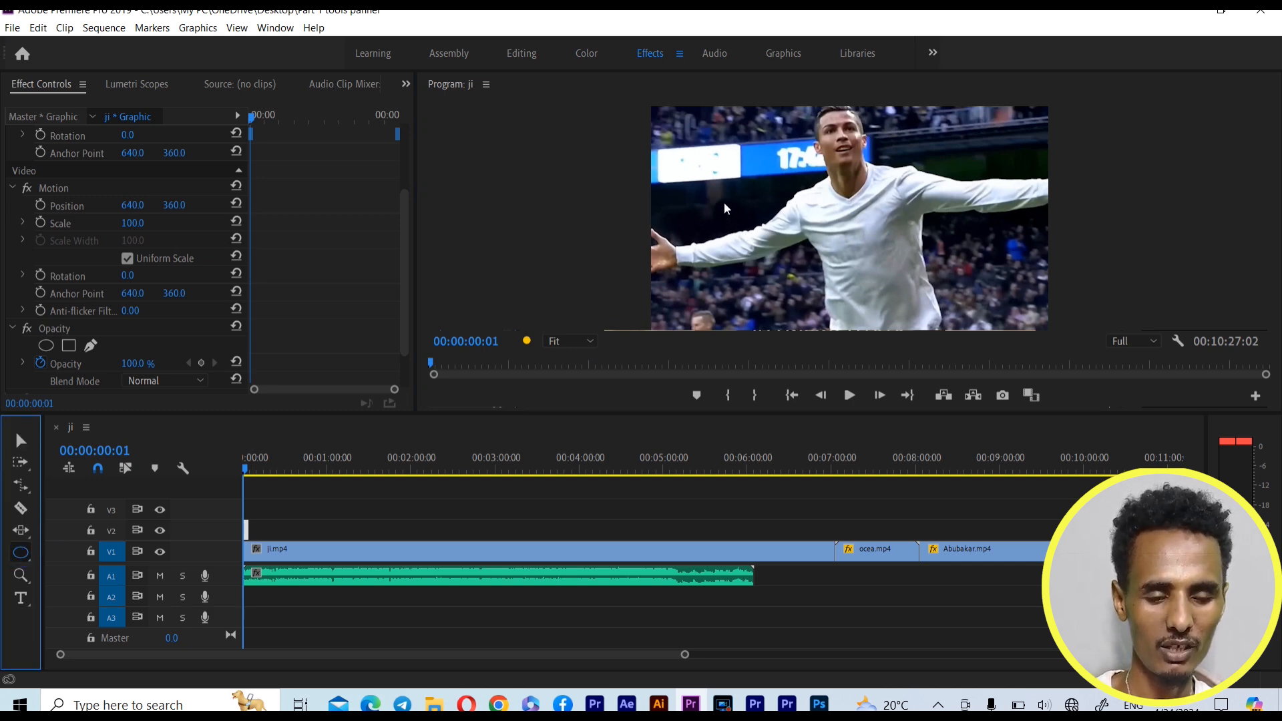
mouse_move(723, 200)
left_mouse_down()
mouse_move(755, 249)
mouse_move(818, 264)
left_mouse_up()
left_click_drag(857, 187, 934, 281)
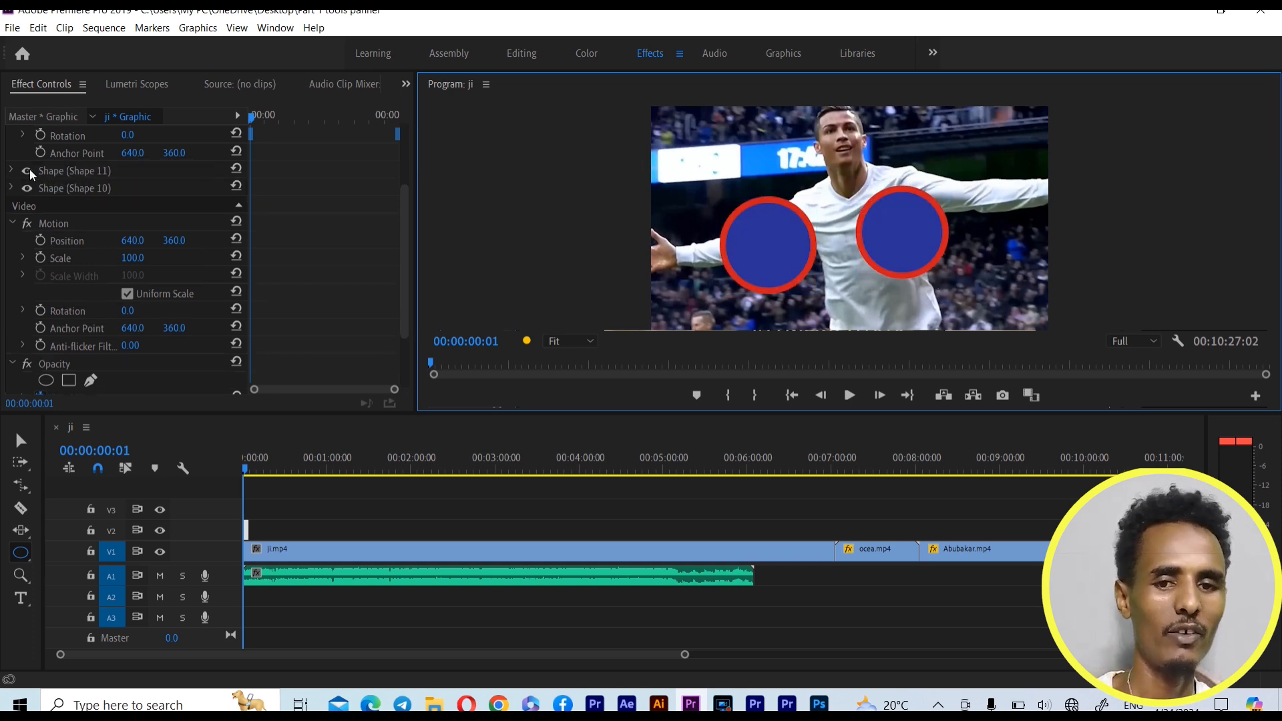
Set the fill colour of the circle over the player's chest to dark green
left_click(15, 174)
left_click(13, 172)
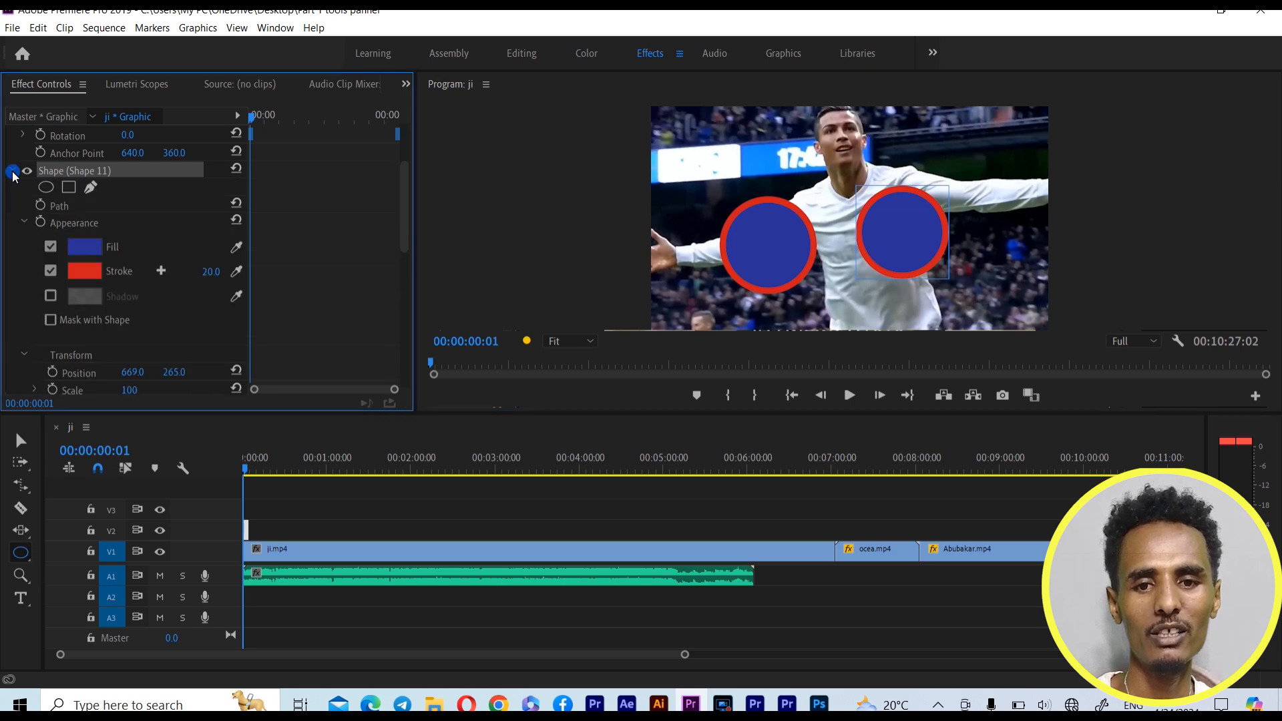
left_click(86, 248)
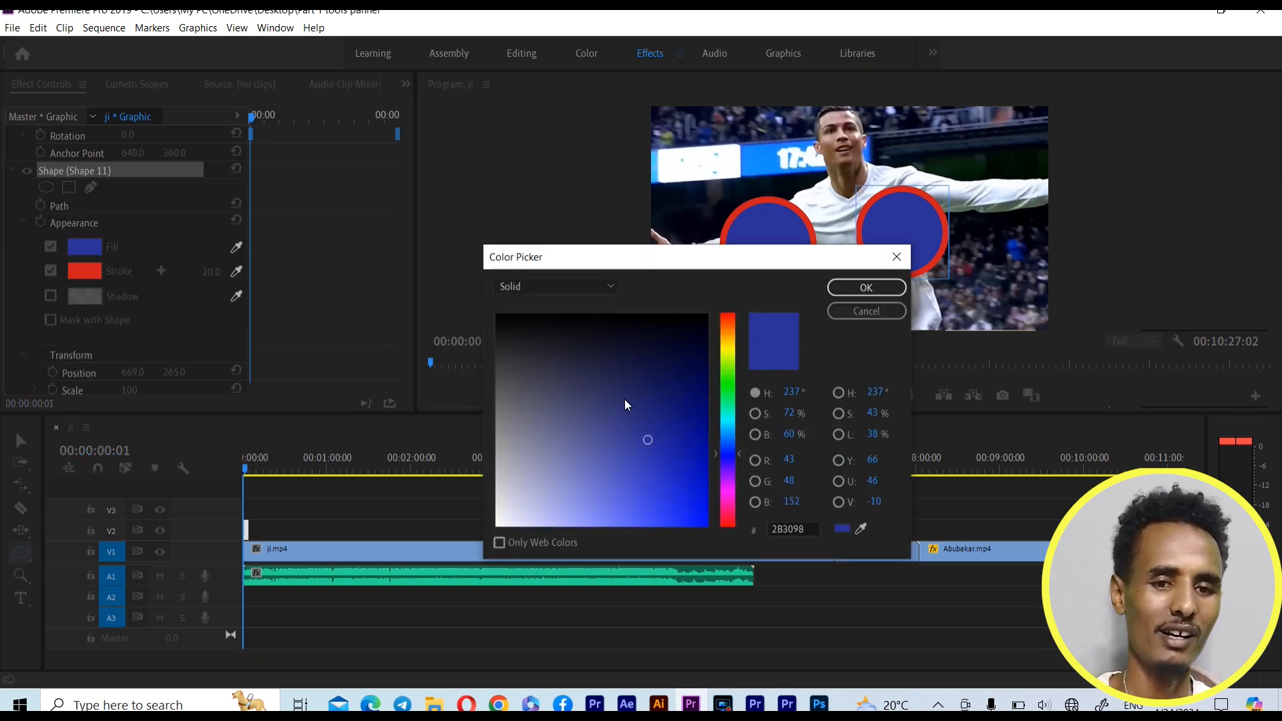
left_click(706, 385)
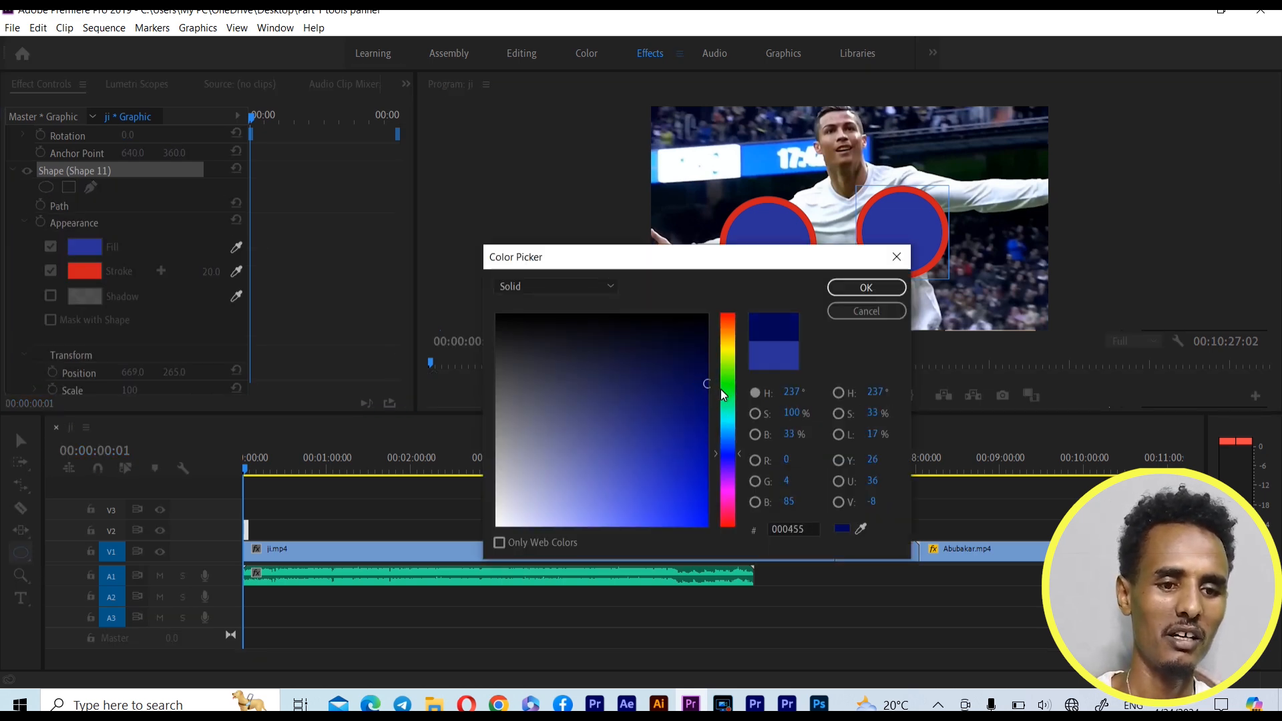
left_click(725, 387)
left_click(709, 375)
left_click(866, 287)
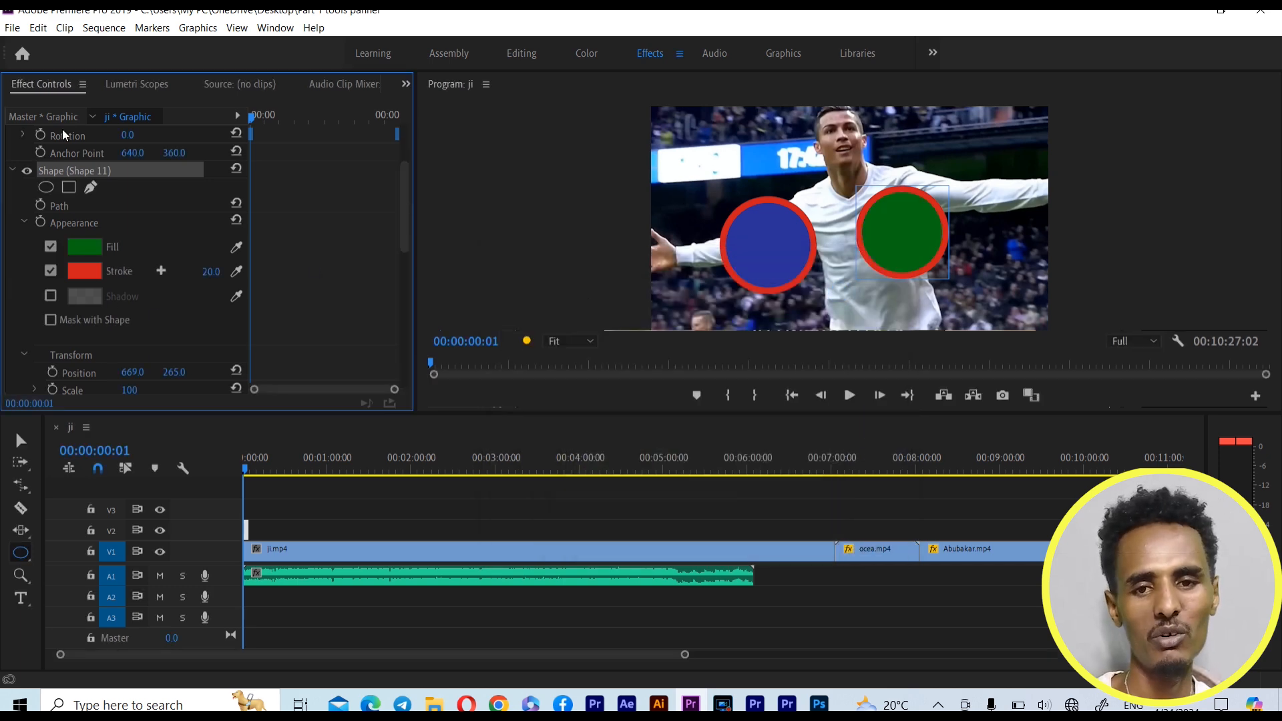
Select the blue and green circles with the Selection Tool and delete them
left_click(23, 443)
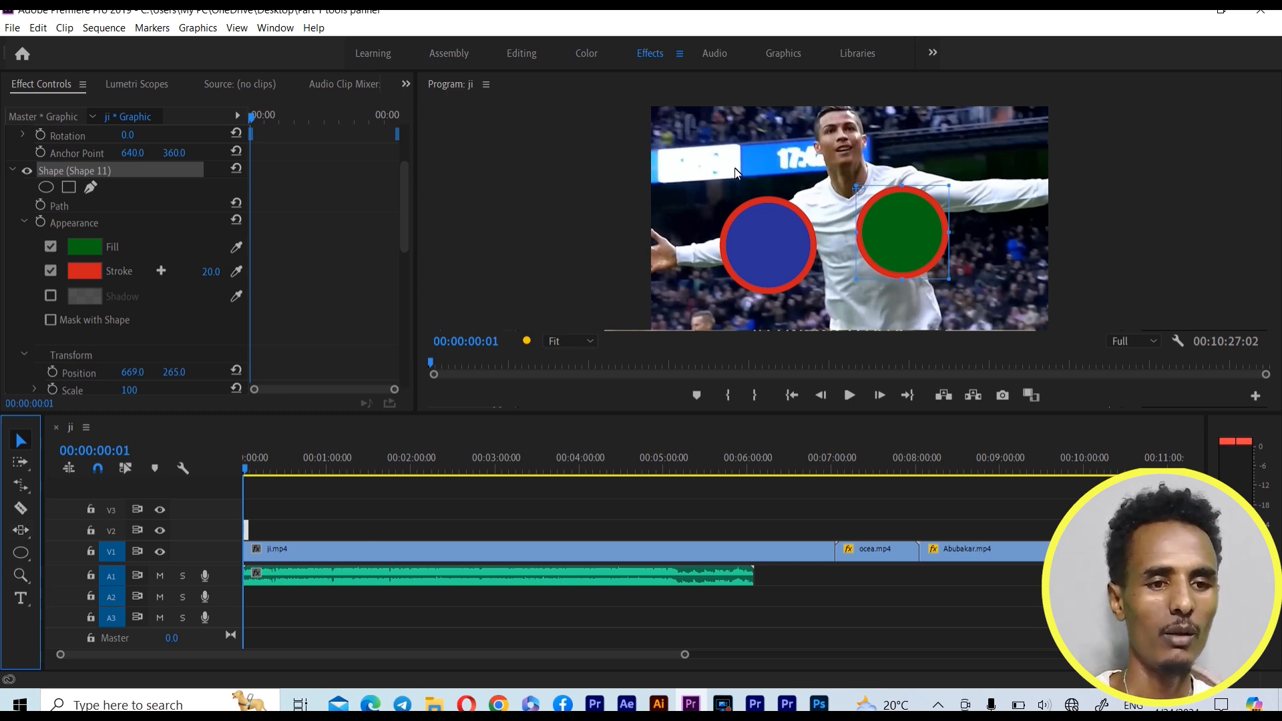
left_click_drag(723, 144, 952, 322)
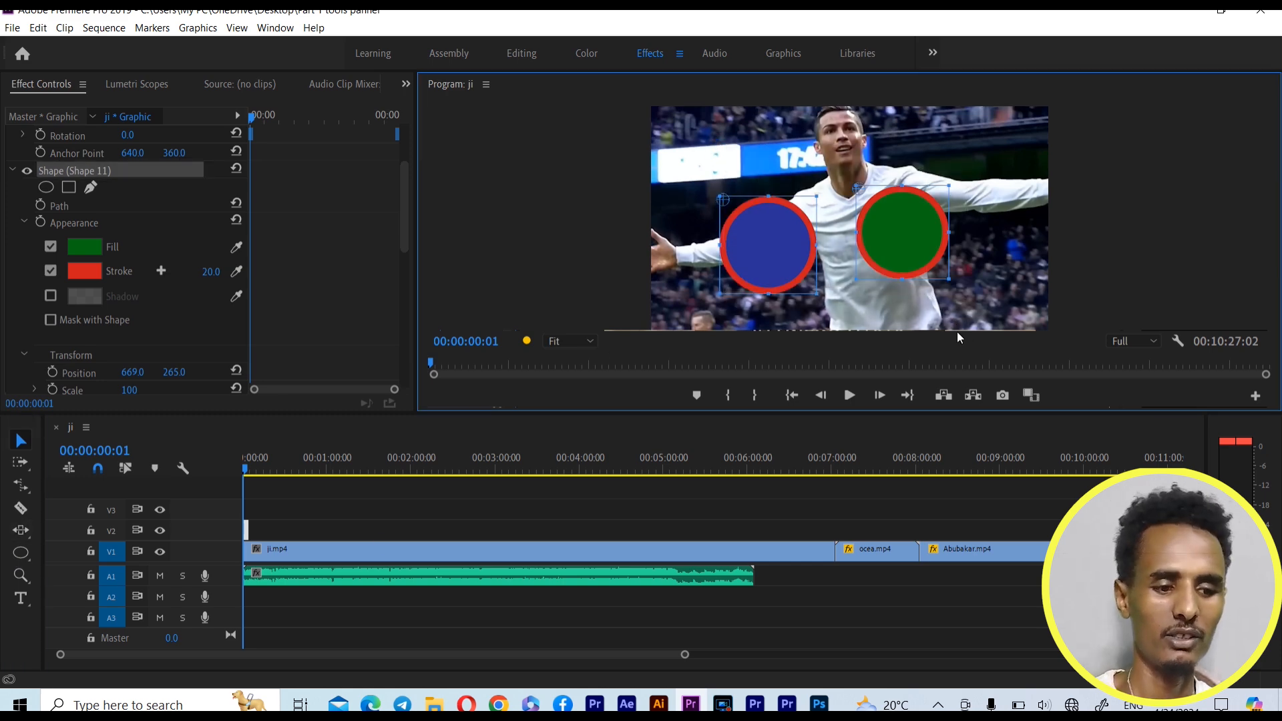
key("Delete")
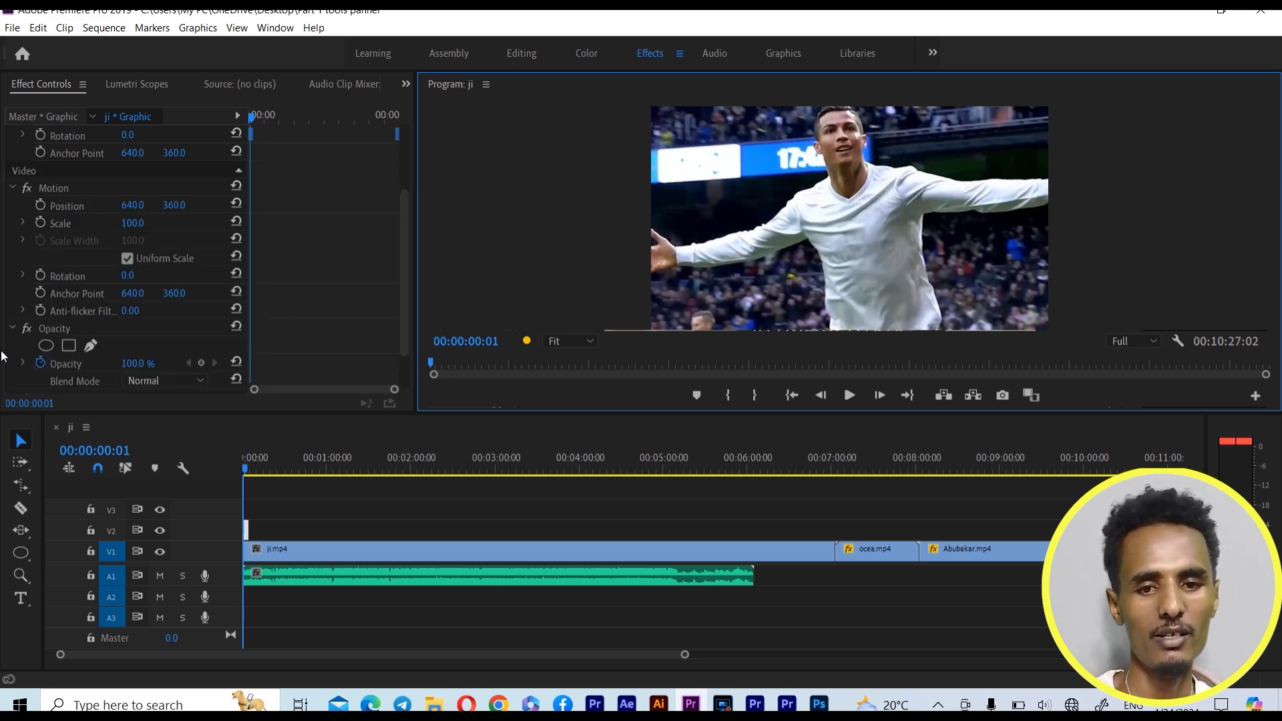
Delete the leftover graphic clip at the start of track V2 with the Selection Tool, and fit the whole sequence in the timeline
left_click(23, 552)
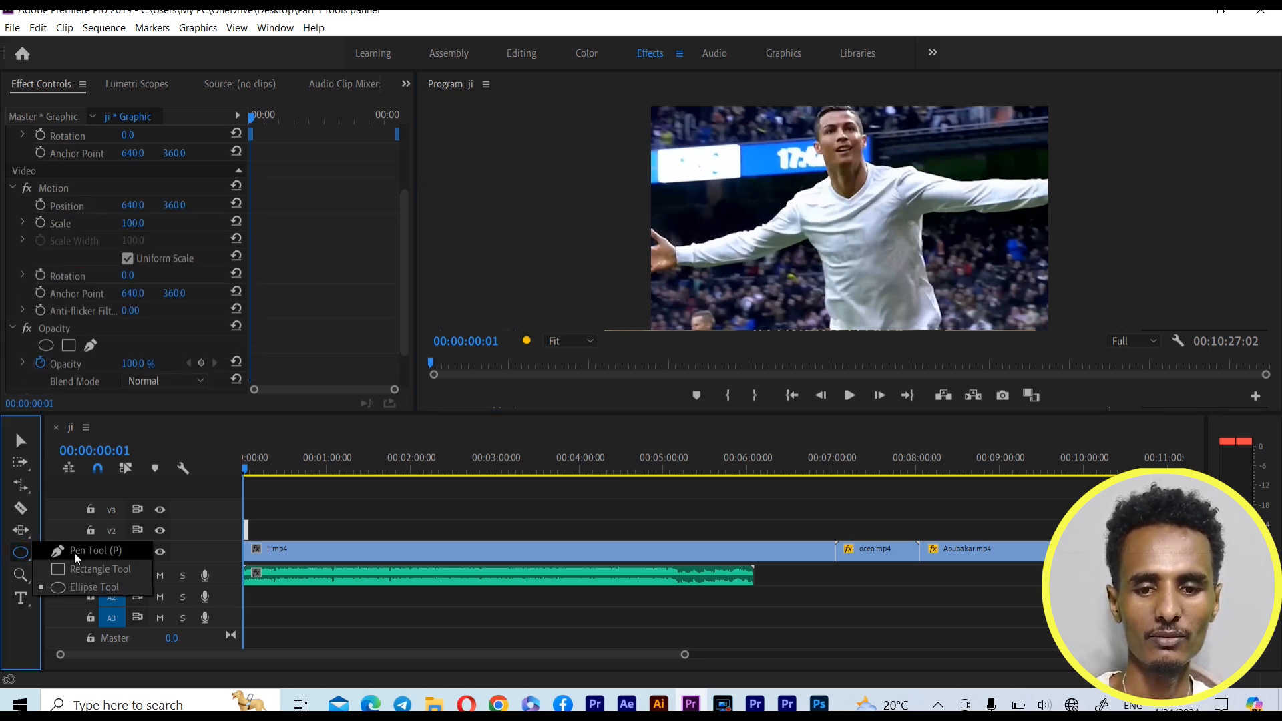
left_click(71, 550)
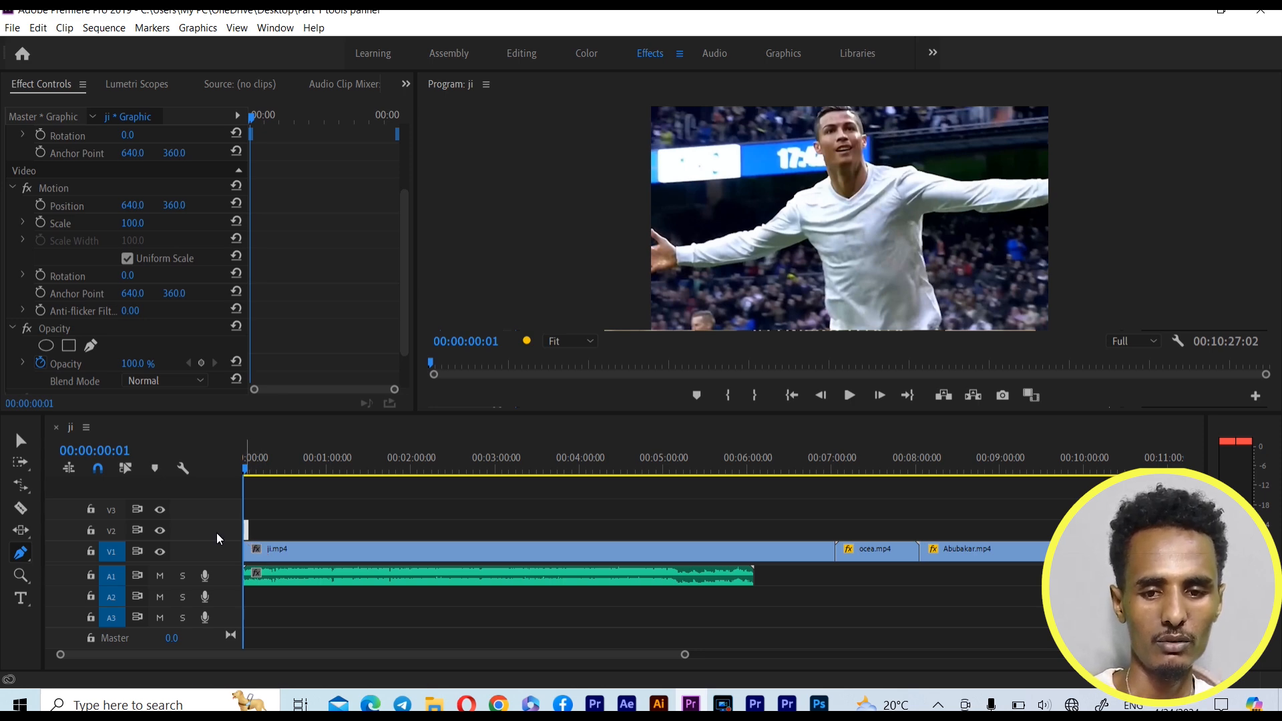
left_click(20, 440)
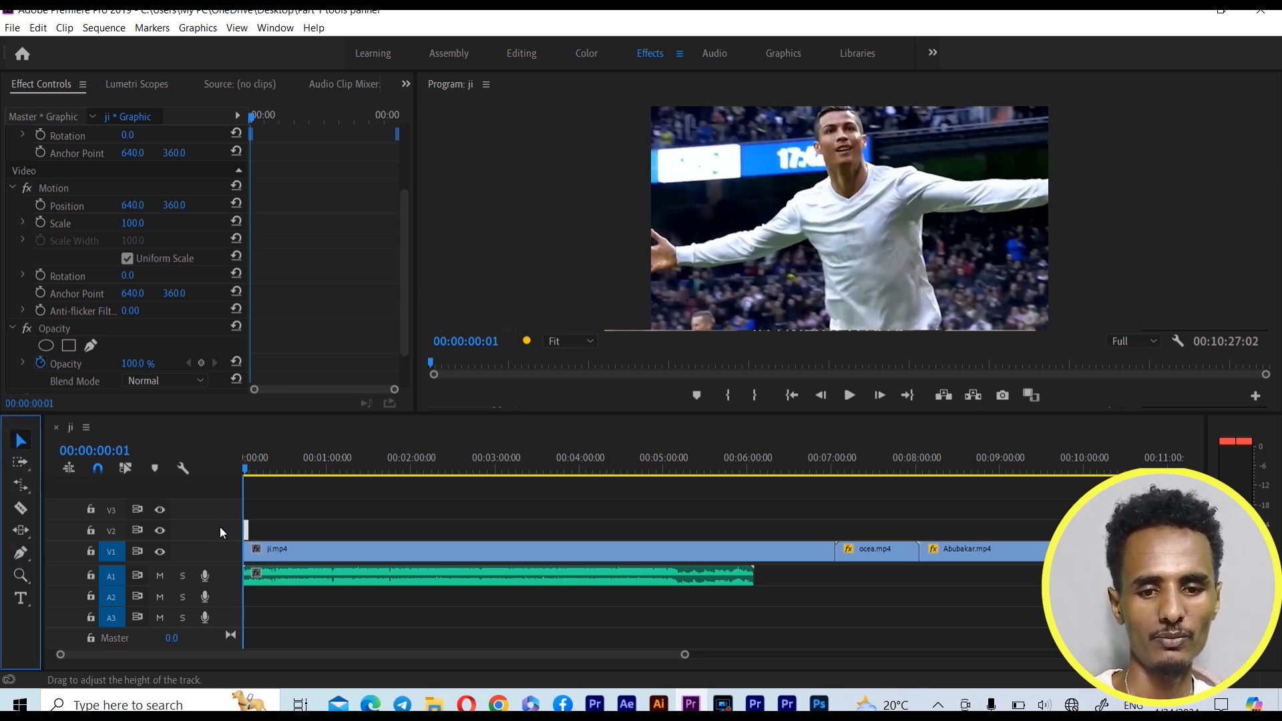
left_click(246, 527)
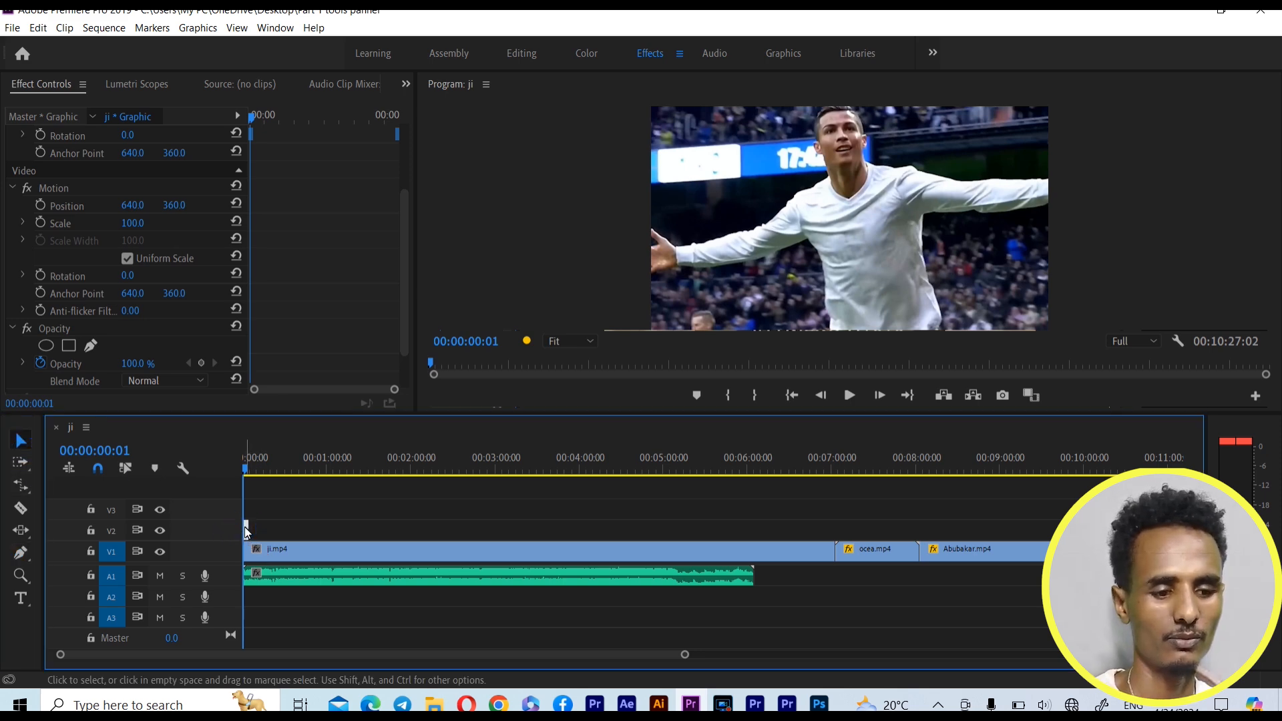
key("Delete")
left_click_drag(687, 654, 706, 655)
left_click_drag(796, 664, 883, 663)
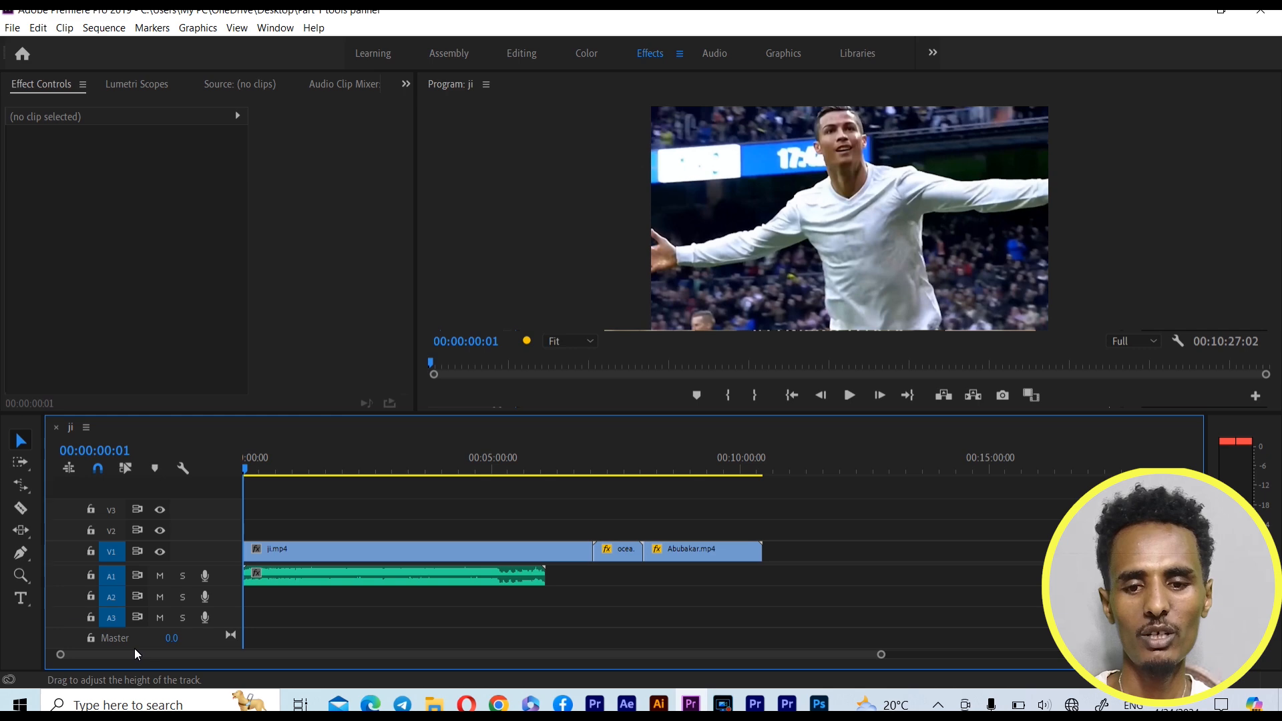
Pan the Program monitor picture around the player with the Hand Tool at 75% magnification, and return the magnification to Fit
left_click(22, 580)
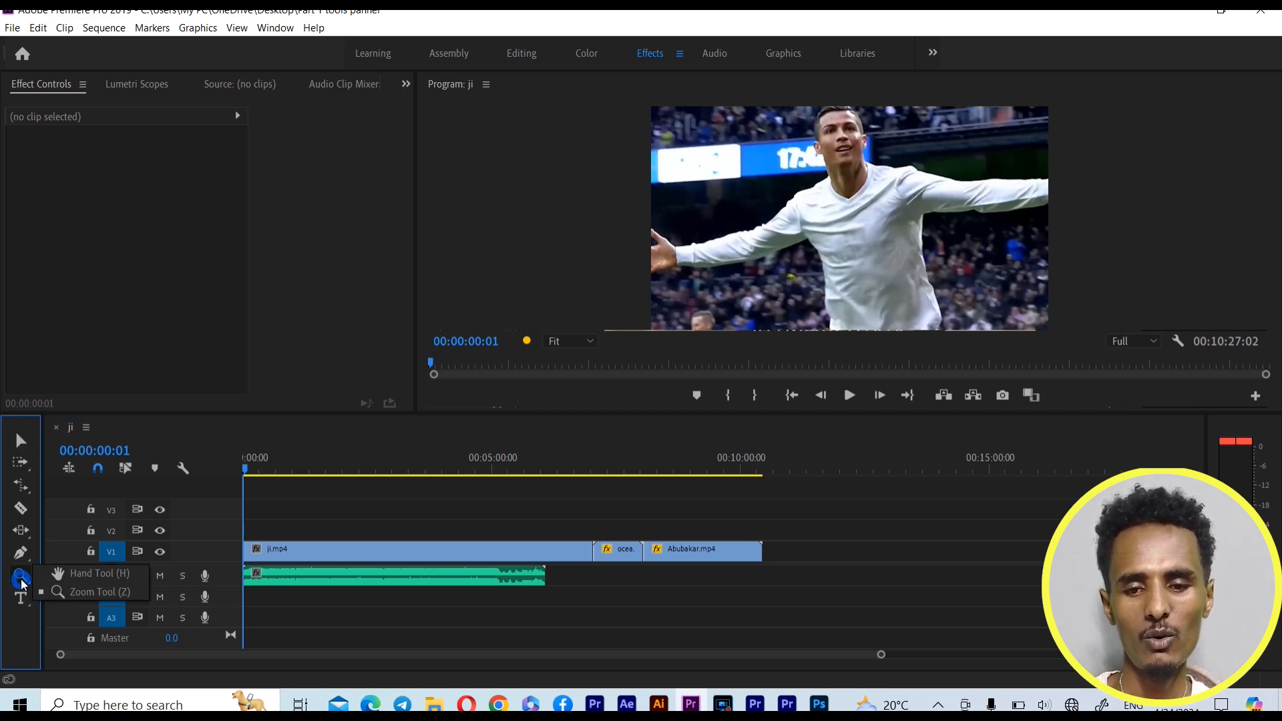
left_click(88, 574)
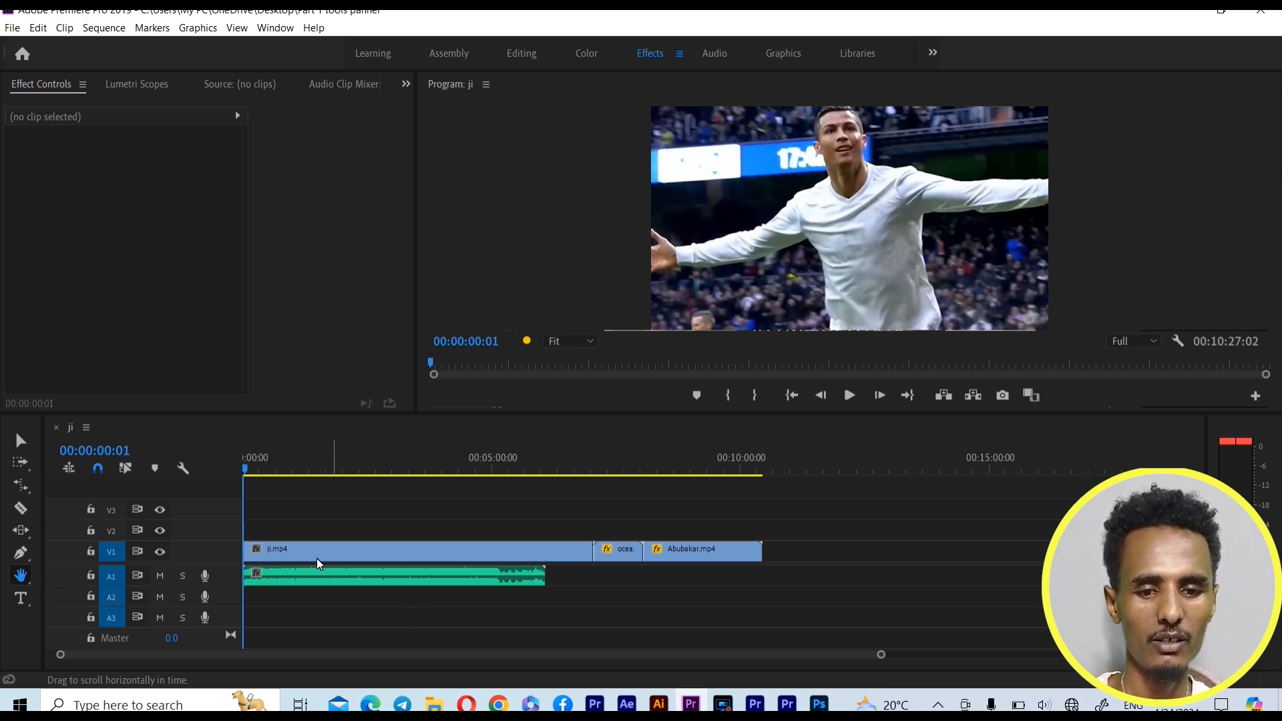
left_click(575, 349)
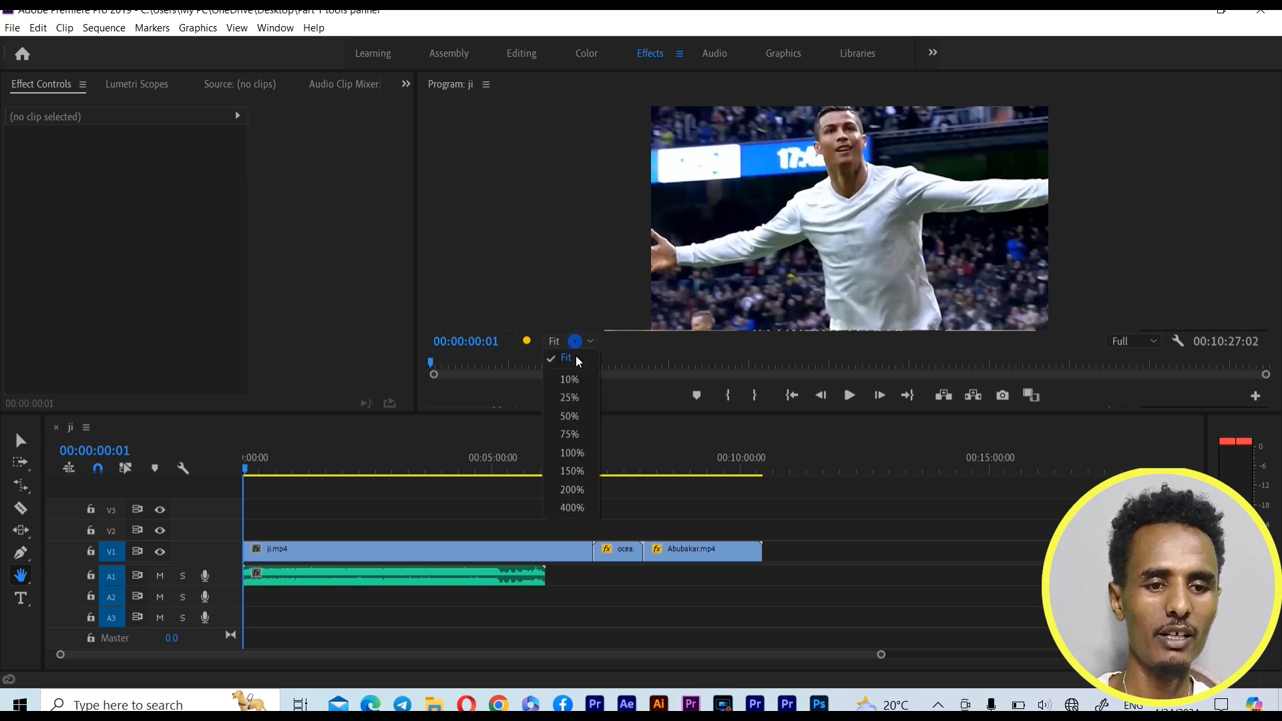
left_click(571, 439)
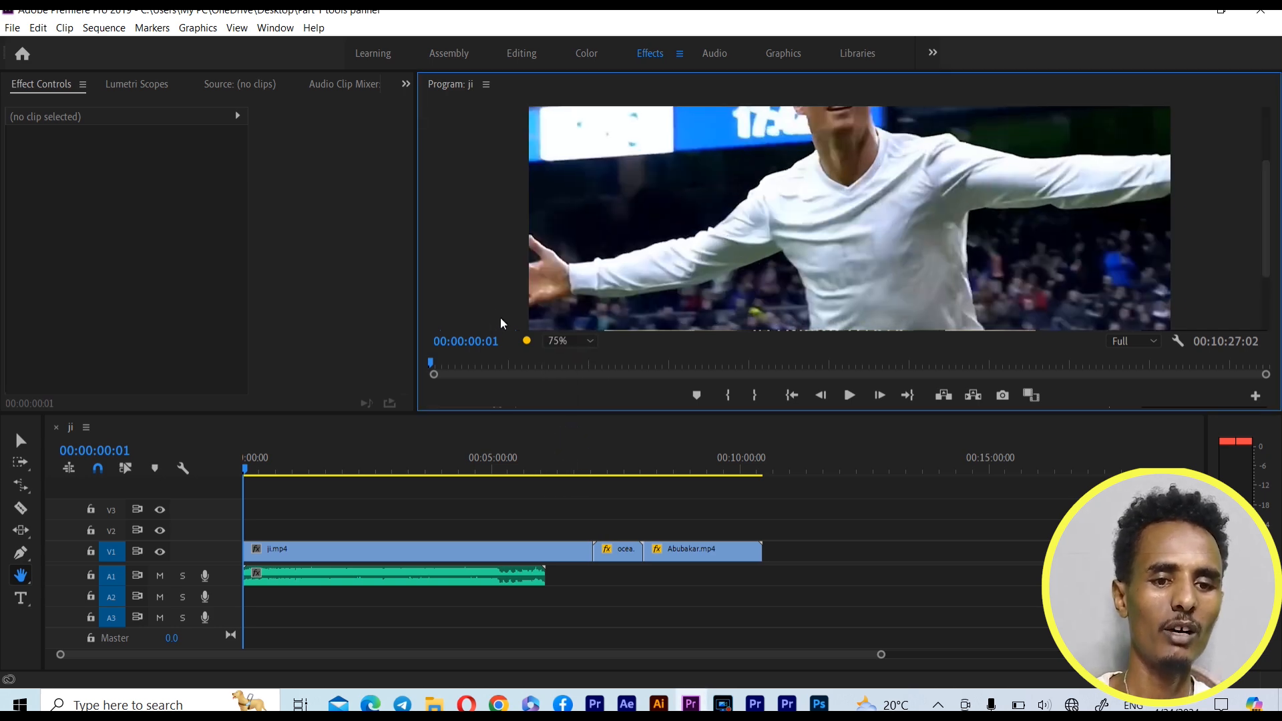
left_click_drag(863, 167, 859, 257)
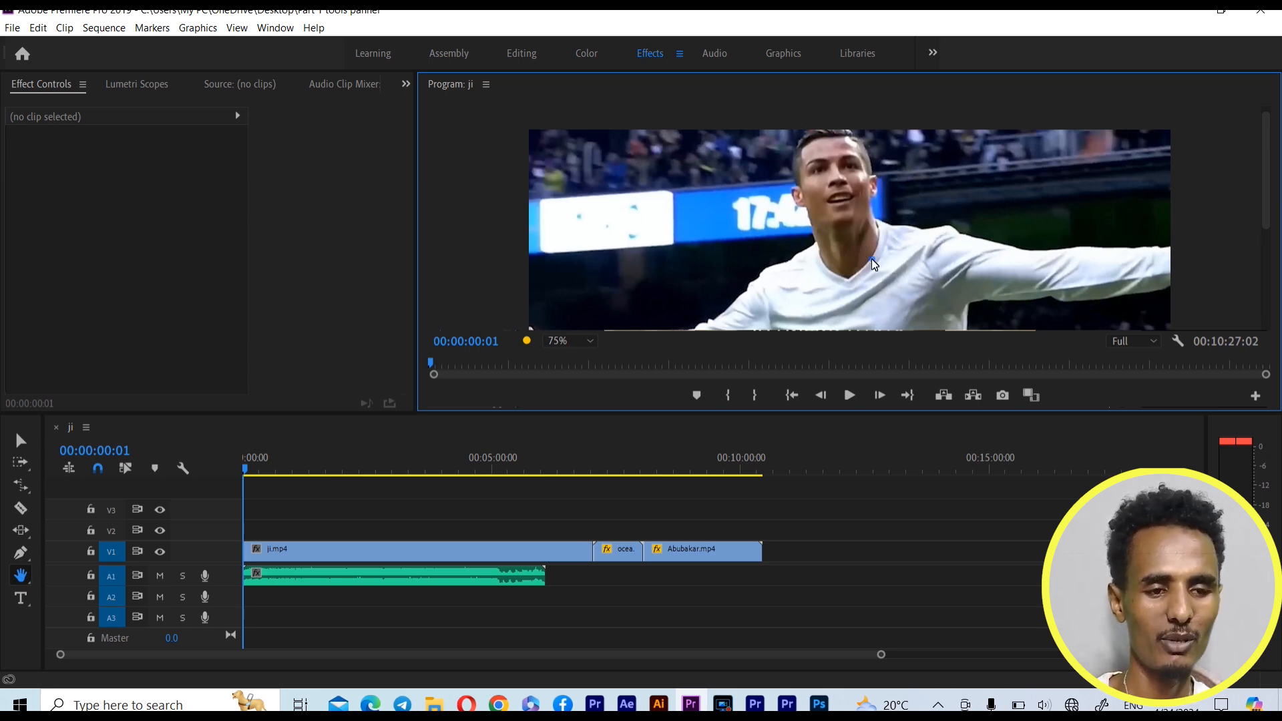
mouse_move(851, 259)
left_mouse_down()
mouse_move(848, 227)
mouse_move(833, 243)
left_mouse_up()
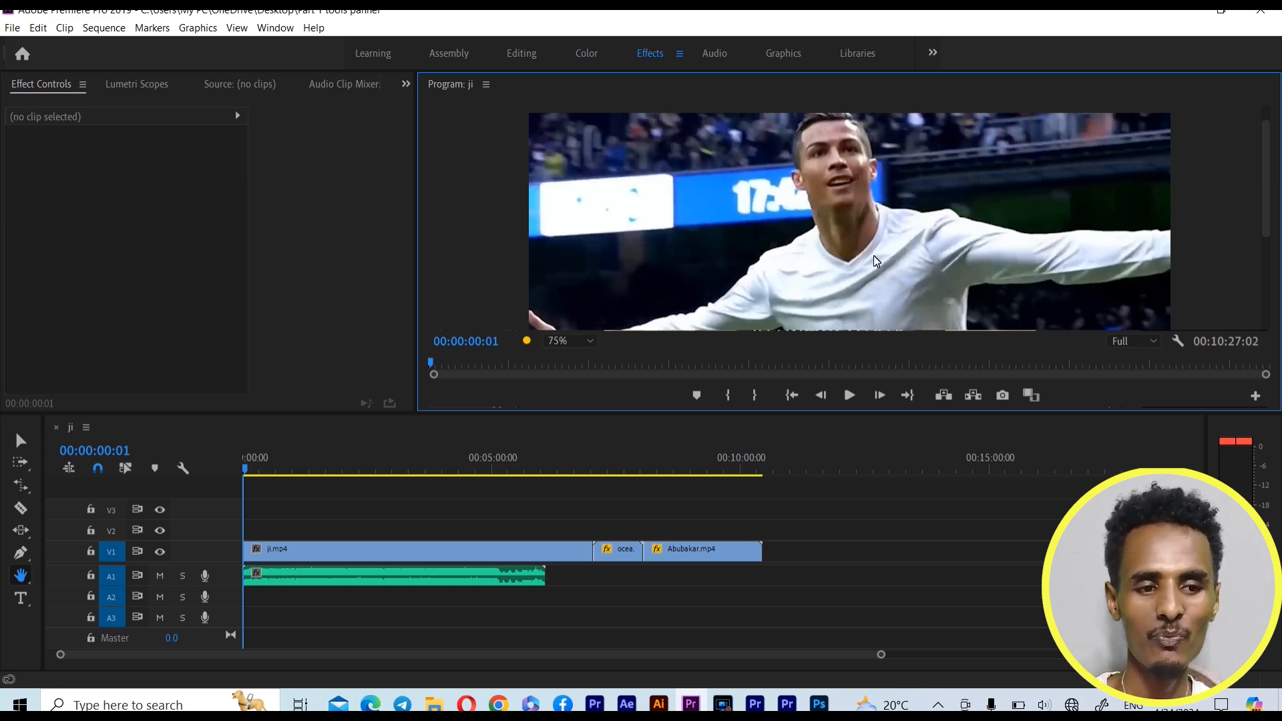
left_click_drag(859, 225, 849, 193)
left_click_drag(920, 268, 1030, 264)
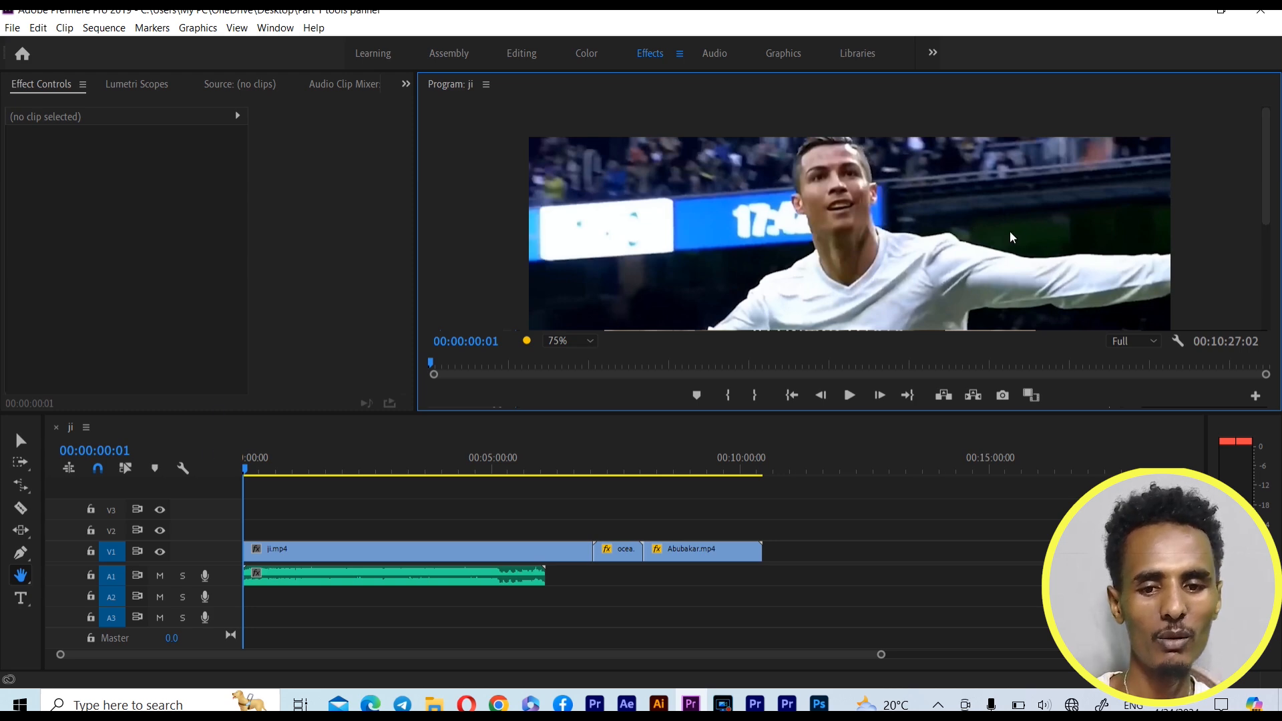
left_click(587, 341)
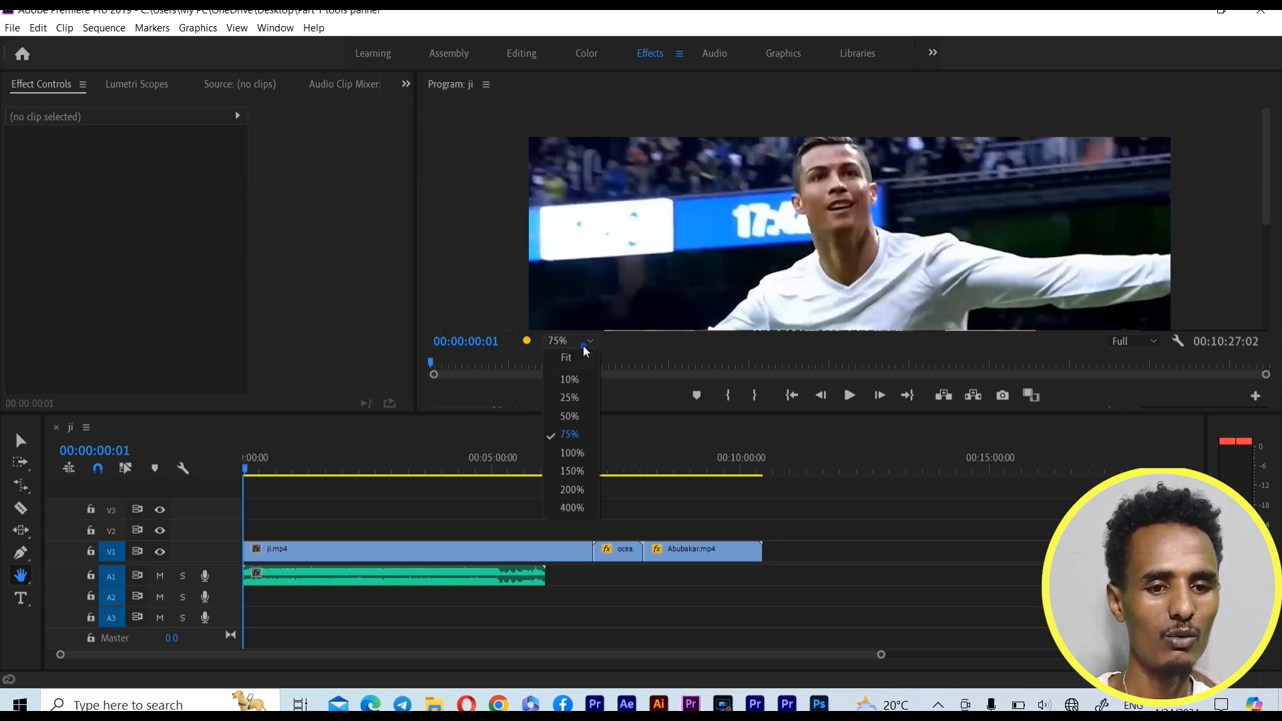
left_click(564, 356)
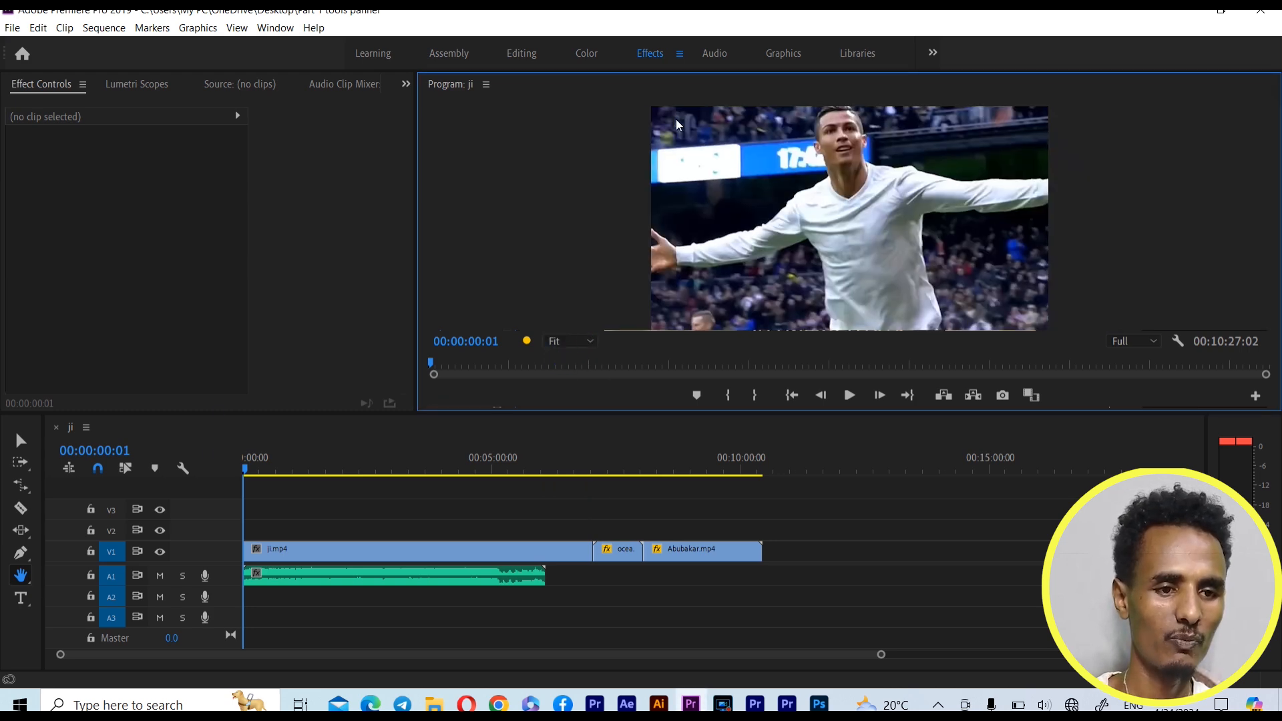
Enlarge the Program monitor picture to 200%, move the view to the player's face, and return the magnification to Fit
left_click(592, 341)
left_click(573, 484)
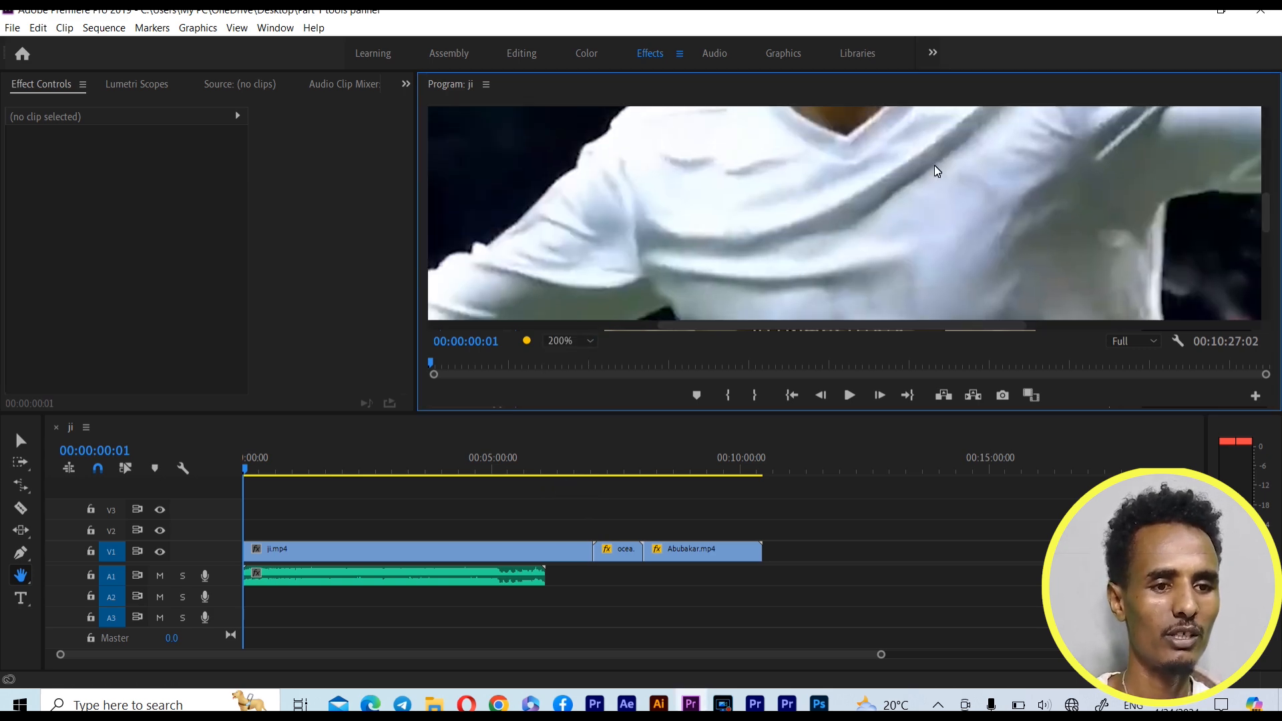
left_click_drag(912, 146, 960, 183)
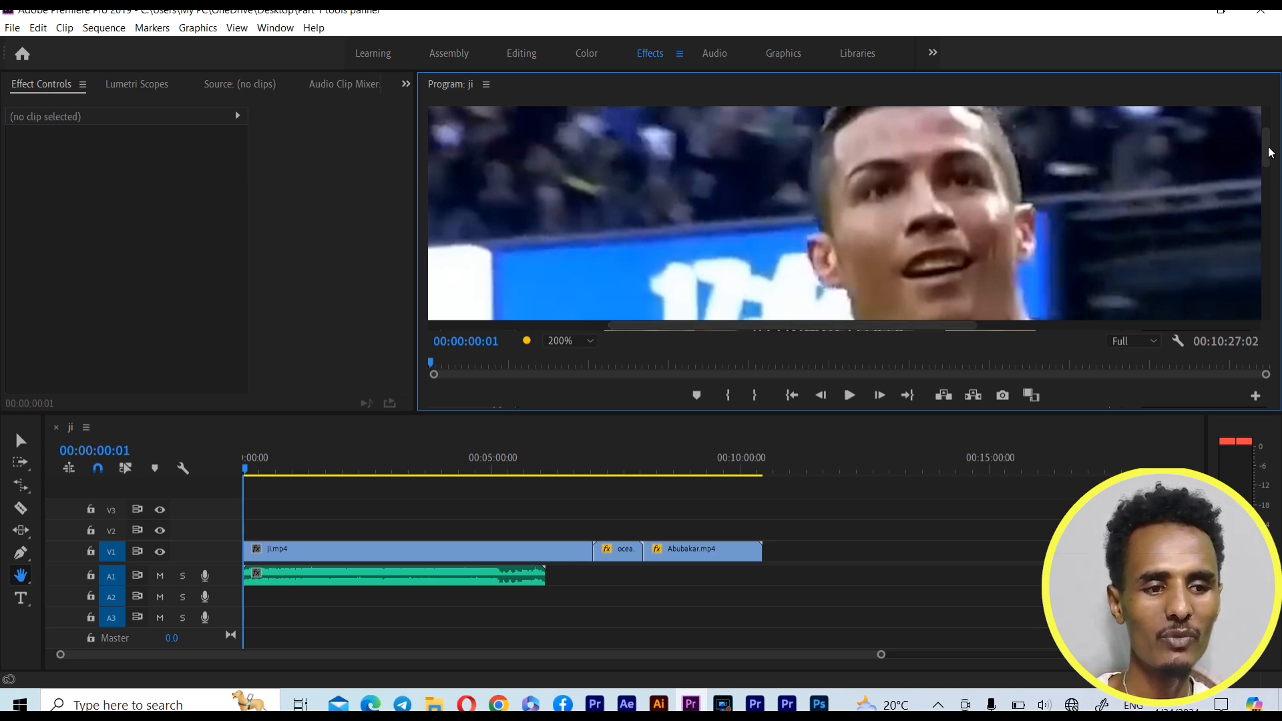
left_click(593, 341)
left_click(573, 357)
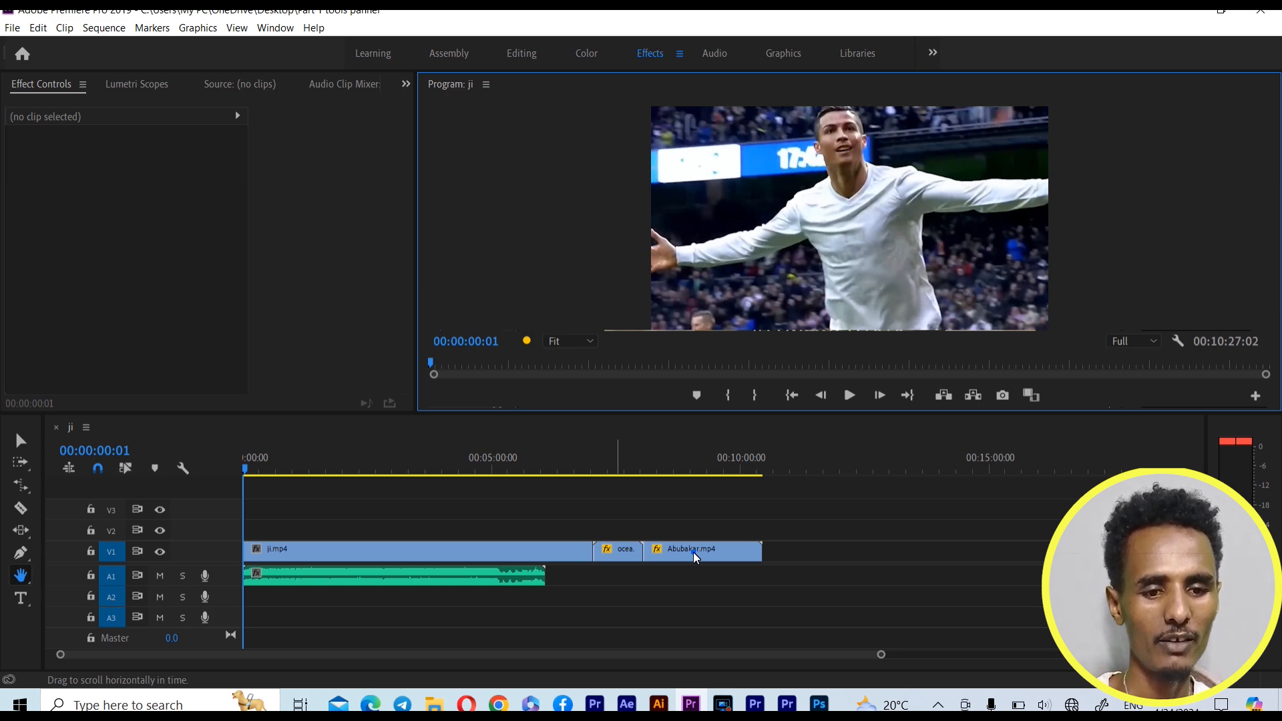
Zoom into the timeline and scroll along the clips with the Hand Tool, and zoom back out to the whole sequence
left_click(693, 552)
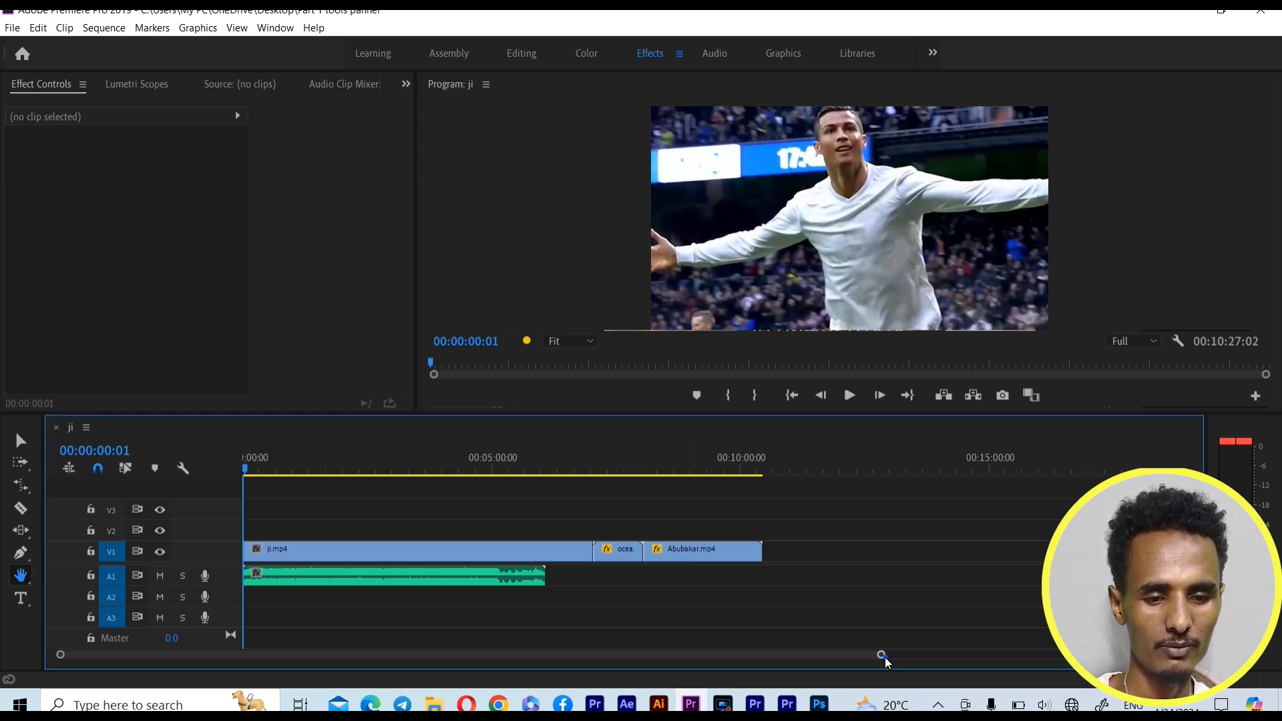
left_click_drag(883, 656, 447, 654)
scroll(861, 562, "down", 5)
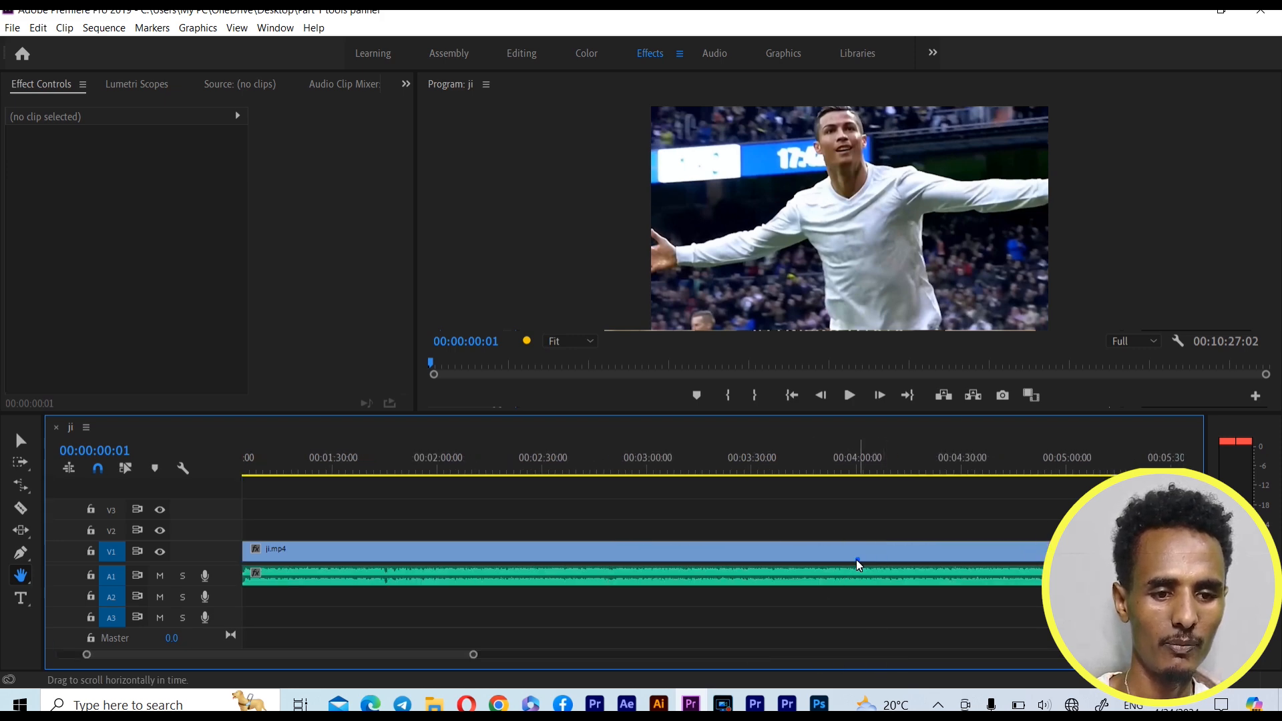
scroll(856, 562, "down", 10)
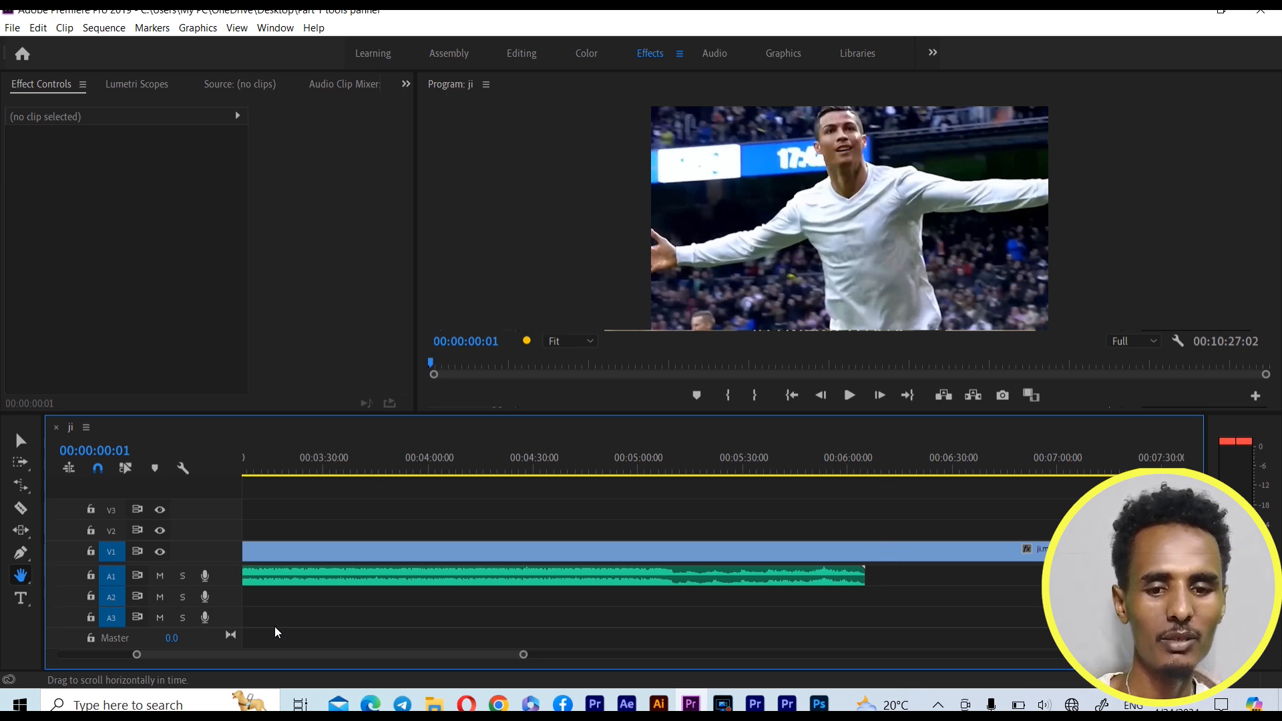
left_click_drag(137, 655, 39, 635)
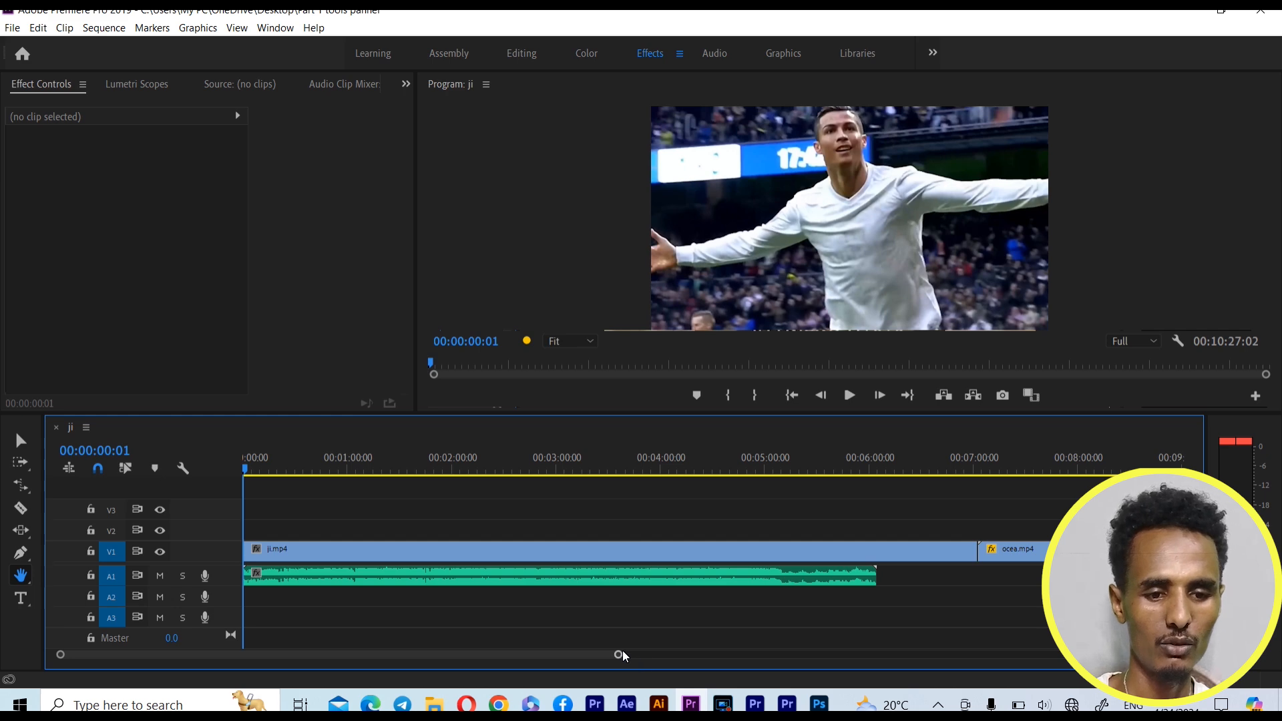
left_click_drag(614, 656, 869, 688)
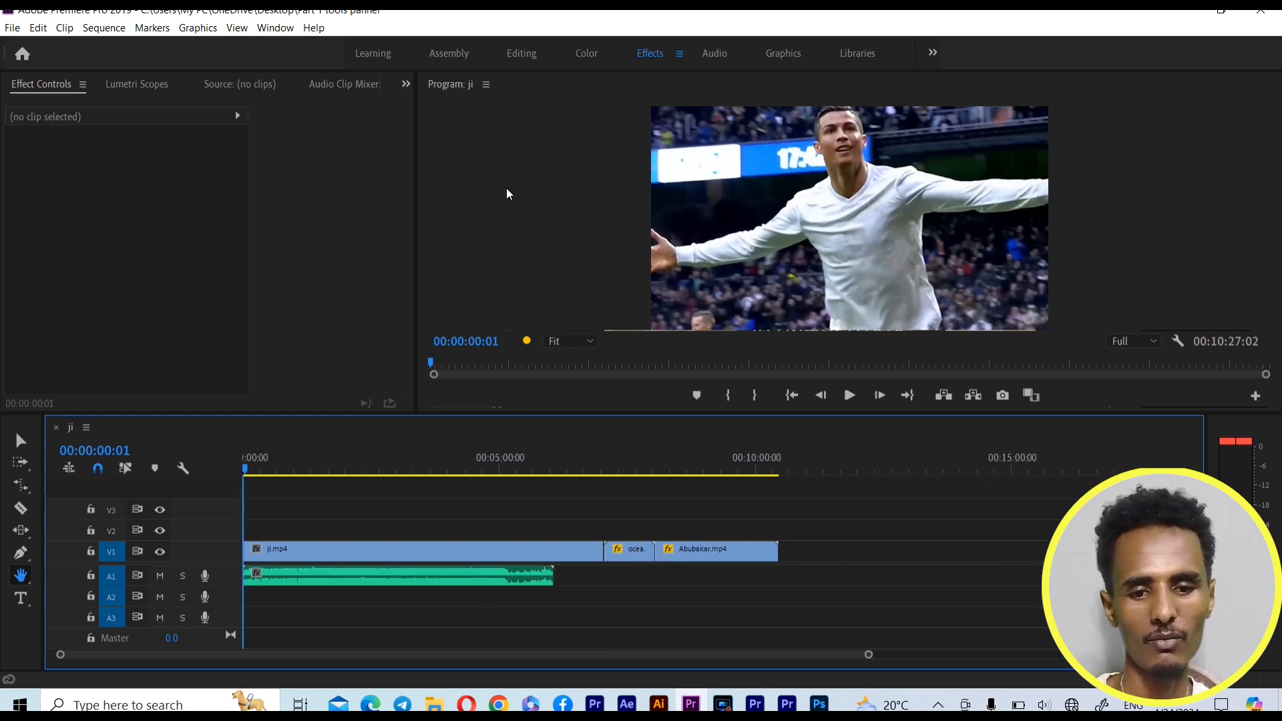
Zoom in three levels on the ji.mp4 clip in the timeline with the Zoom Tool
left_click(24, 578)
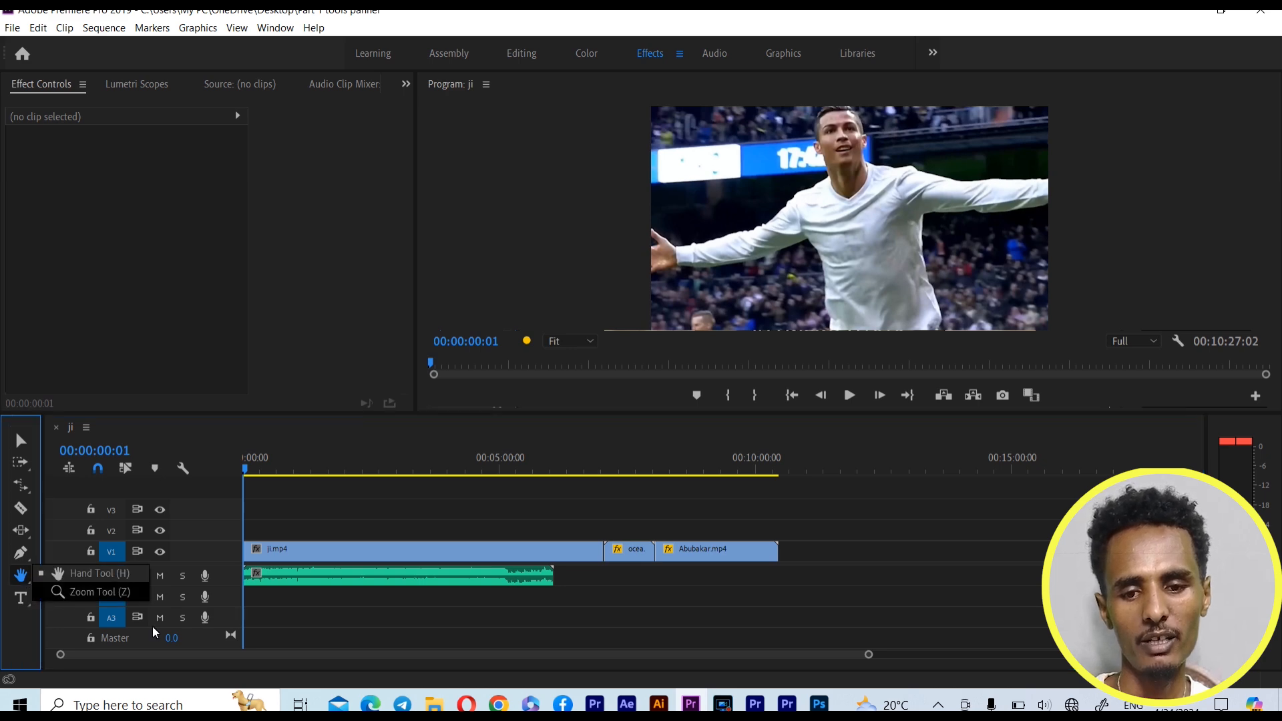
left_click(107, 593)
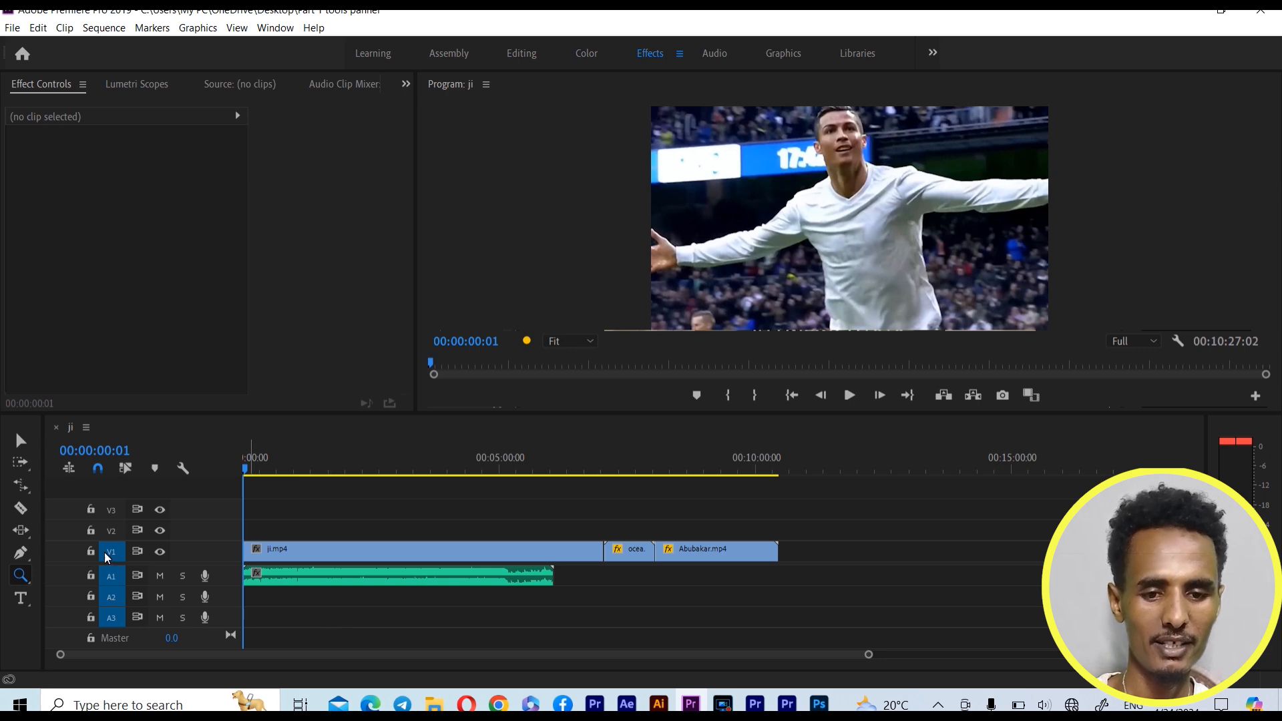
left_click(25, 573)
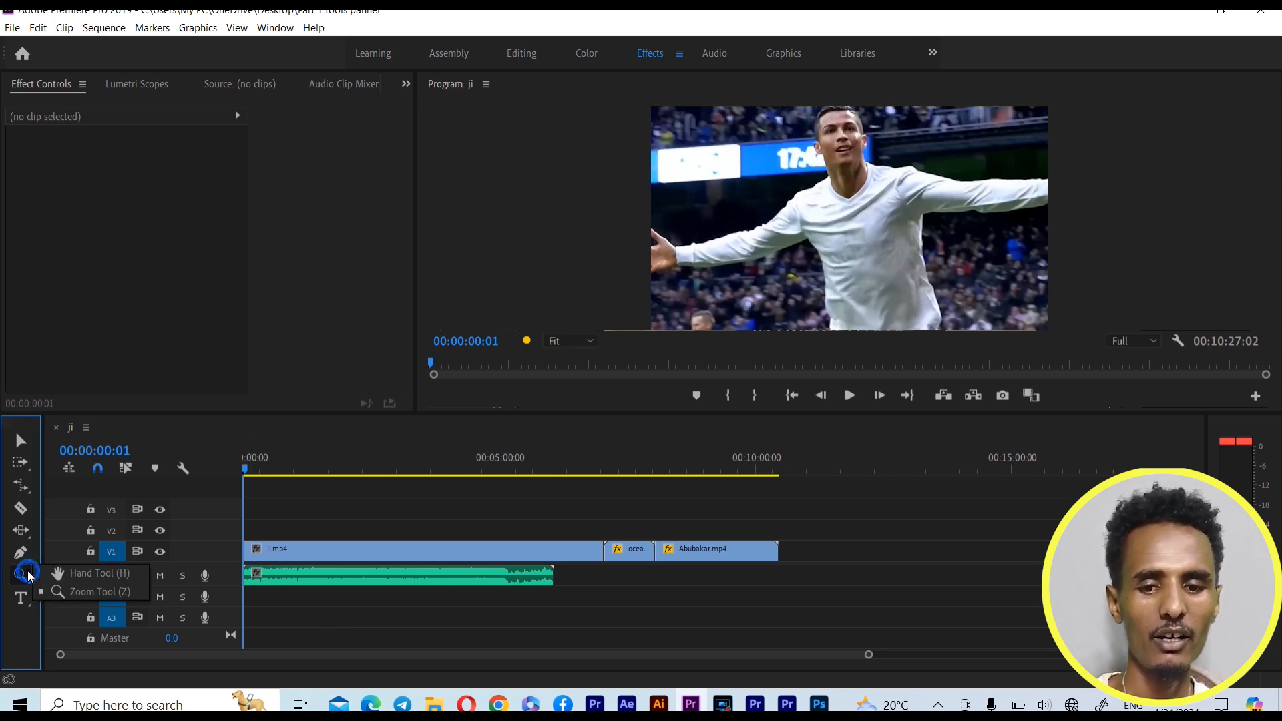
left_click(97, 591)
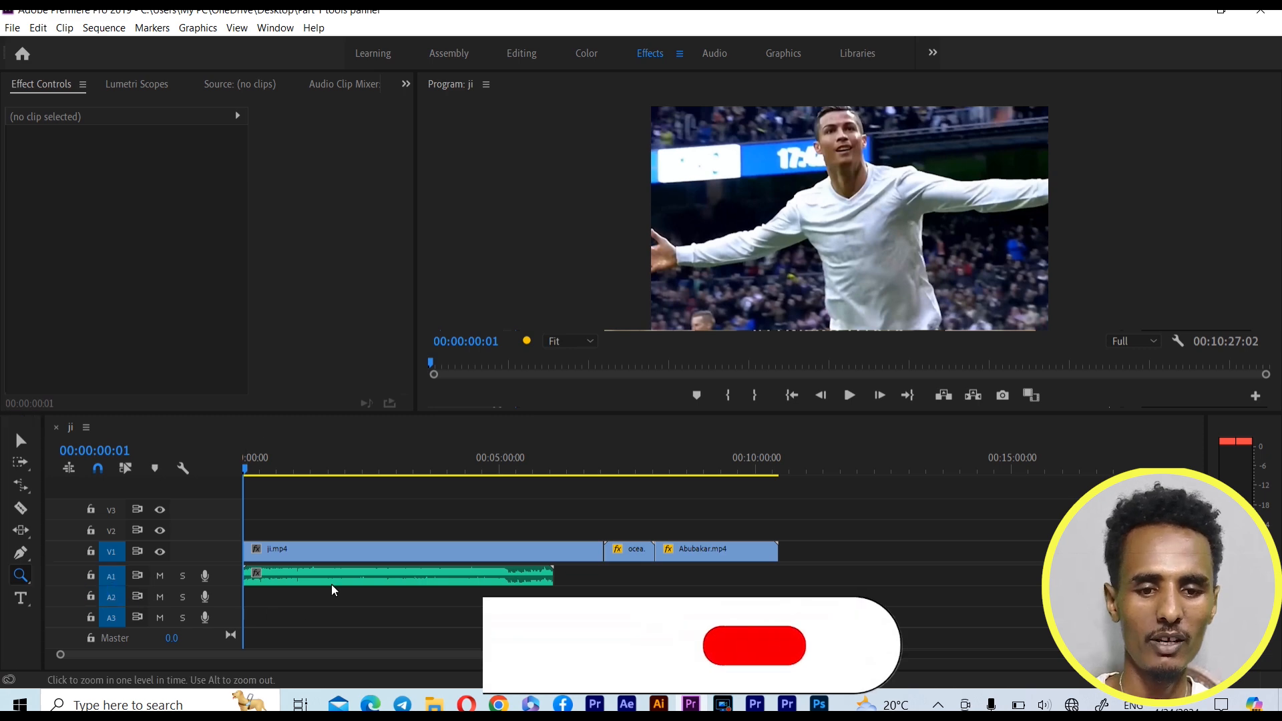
left_click(373, 554)
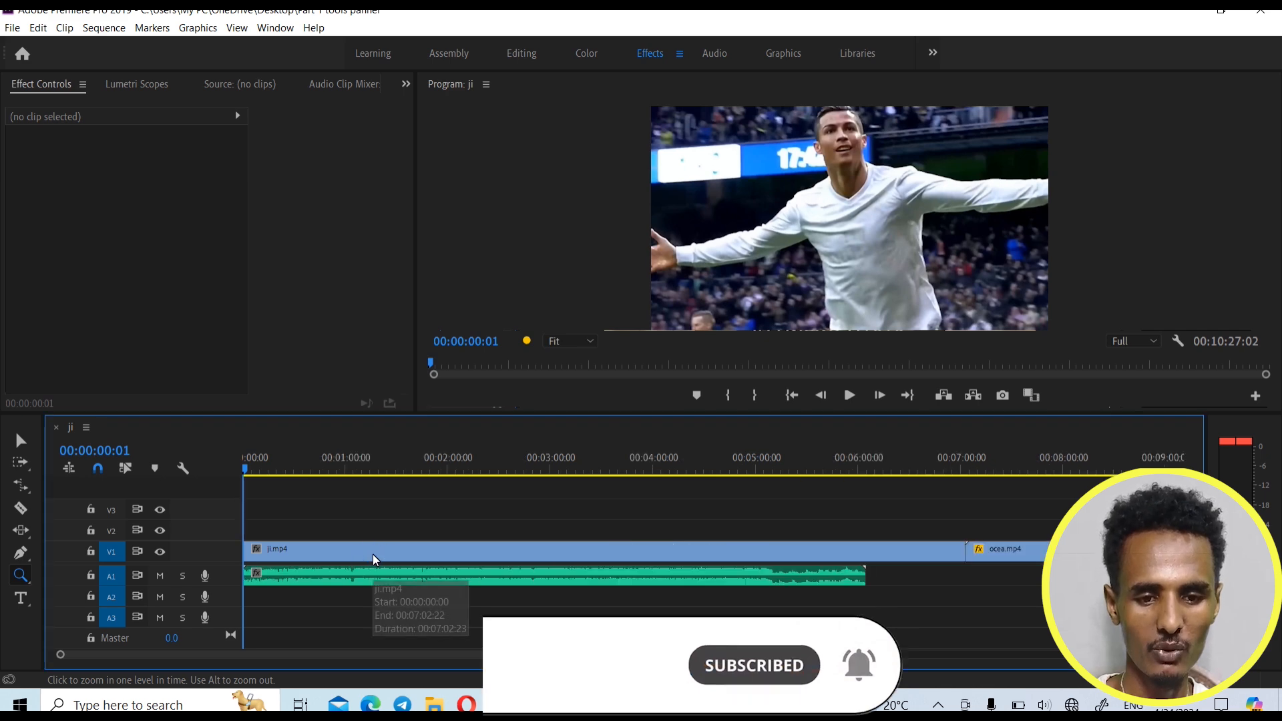
left_click(373, 554)
left_click(372, 555)
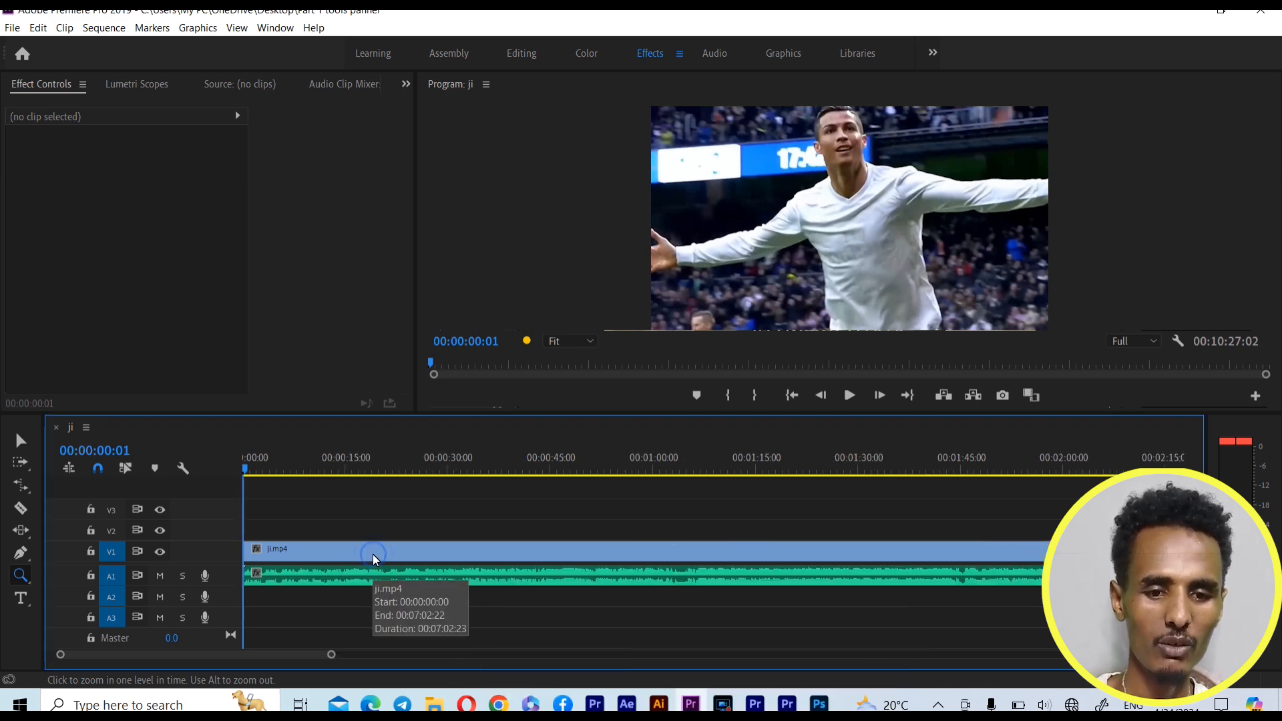
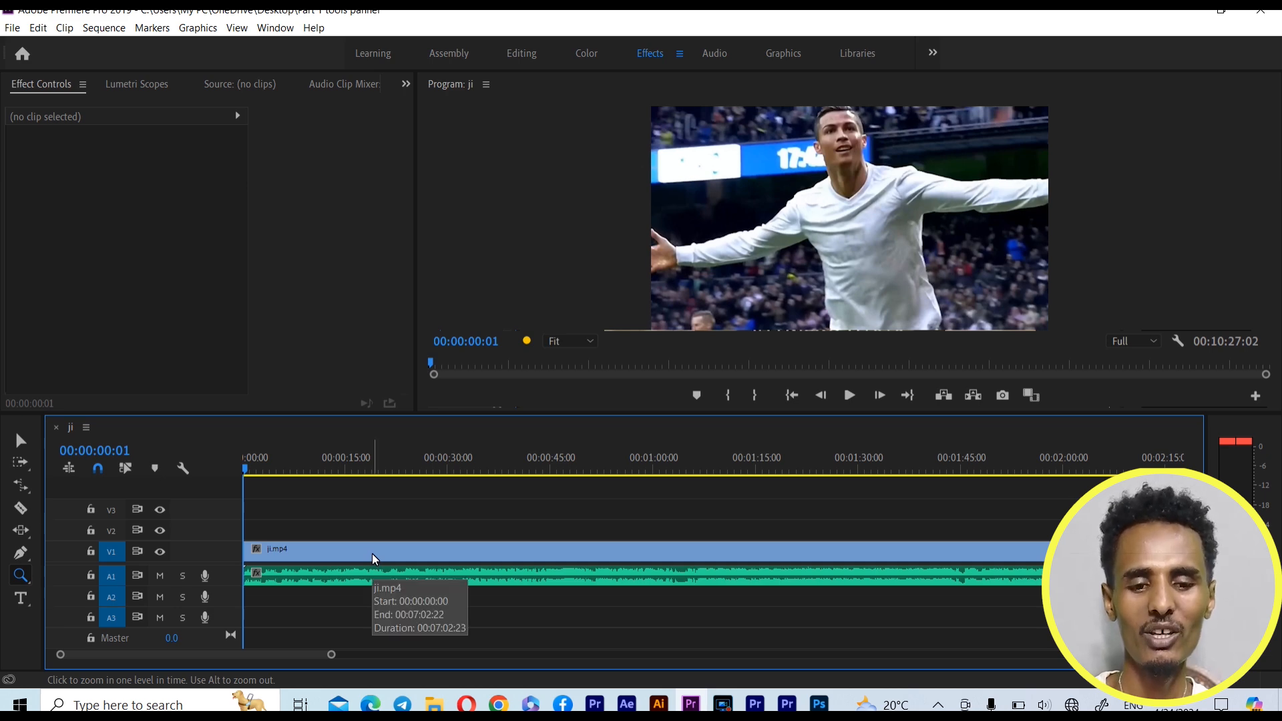
Zoom out on the ji.mp4 clip in the timeline with the Zoom Tool until the whole sequence fits with room to spare
key("alt")
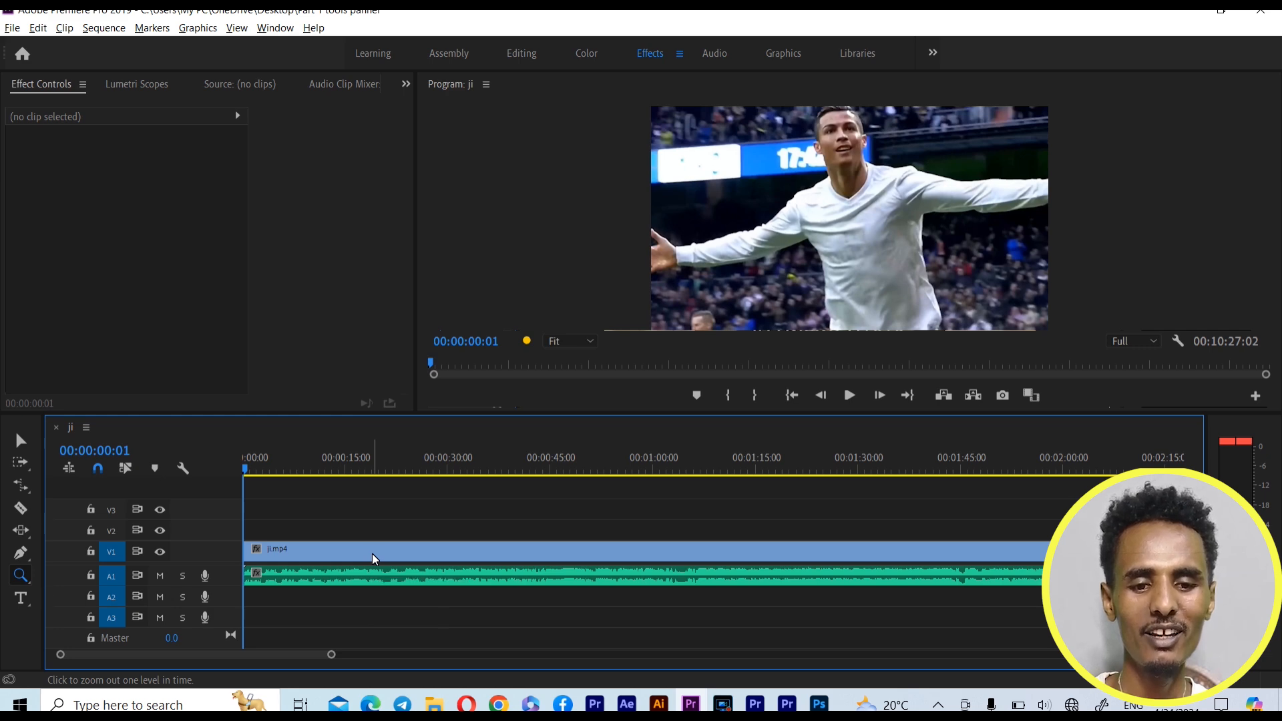
left_click(423, 559, "alt")
left_click(423, 561, "alt")
left_click(424, 559, "alt")
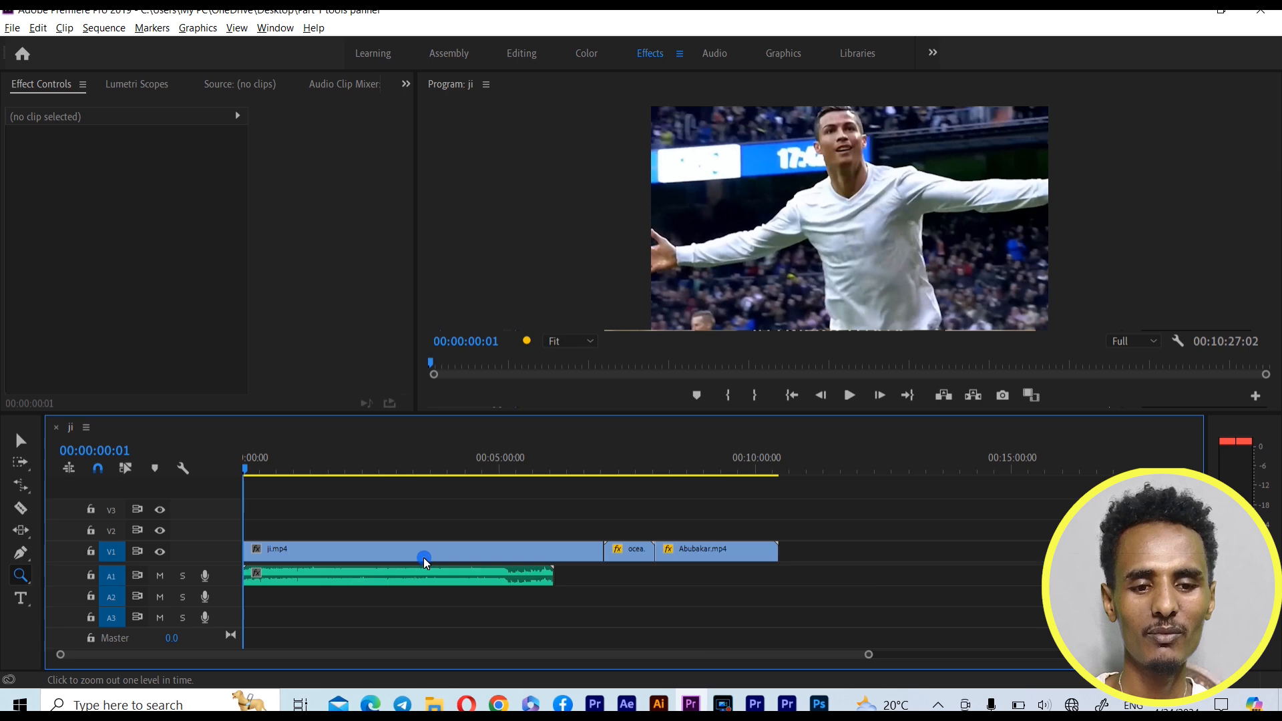
left_click(425, 560, "alt")
left_click(424, 558, "alt")
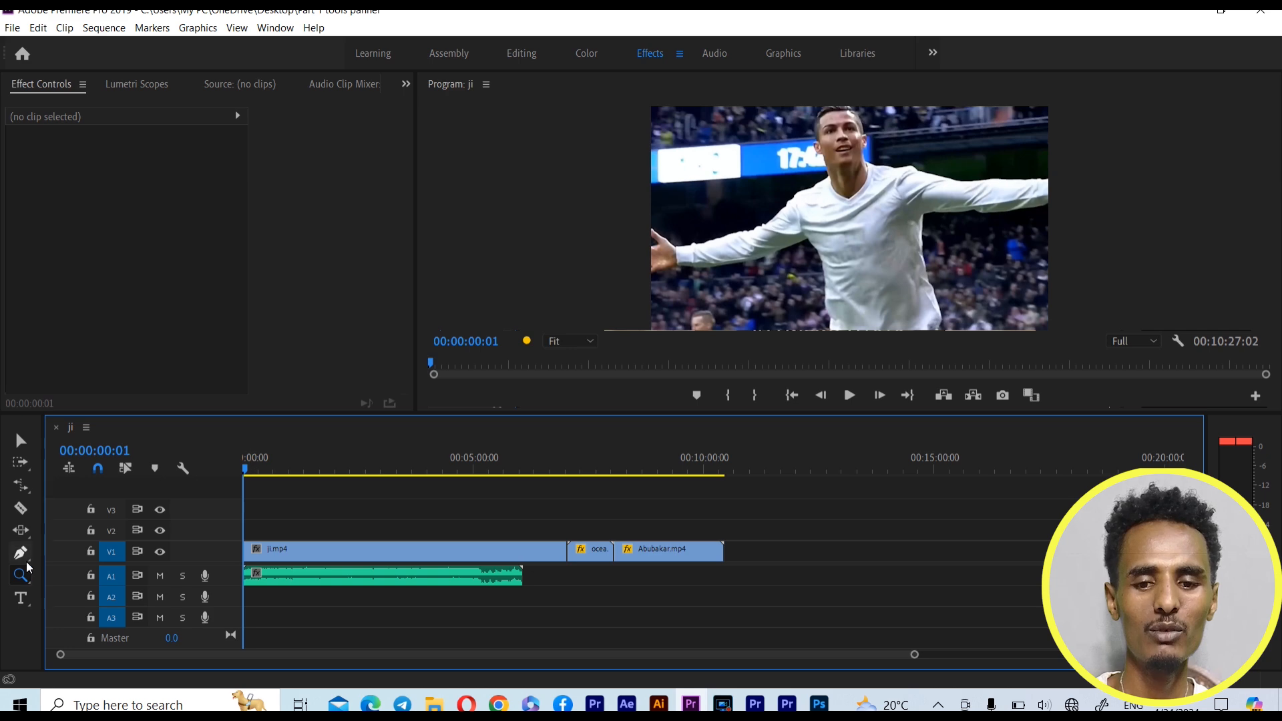
Reselect the Zoom Tool, zoom in one level on the ji.mp4 clip, and zoom back out one level
left_click(24, 578)
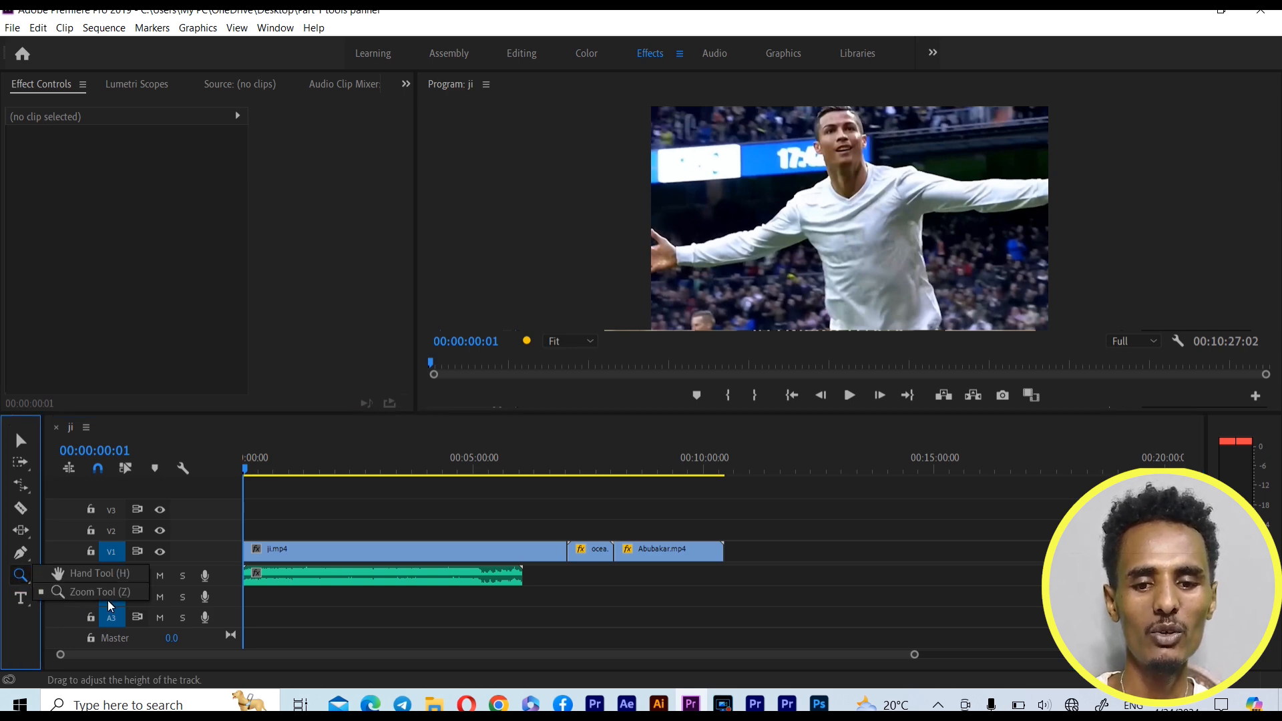
left_click(109, 599)
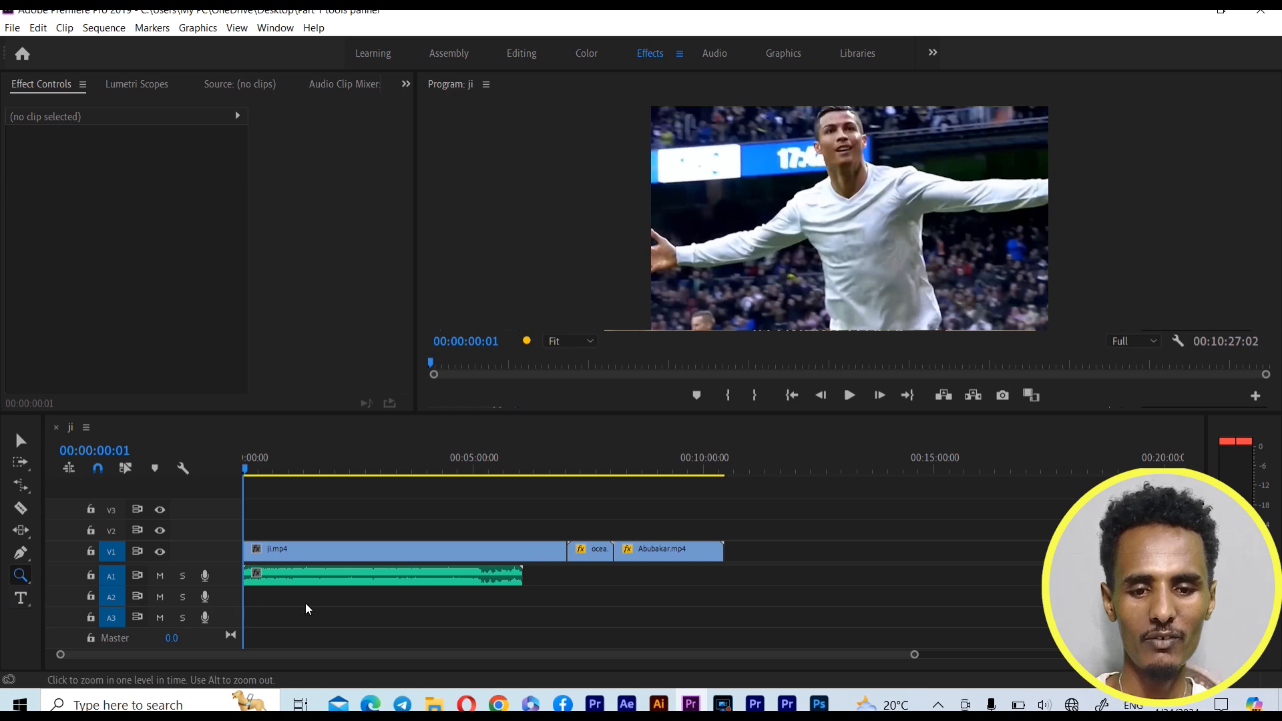
left_click(356, 554)
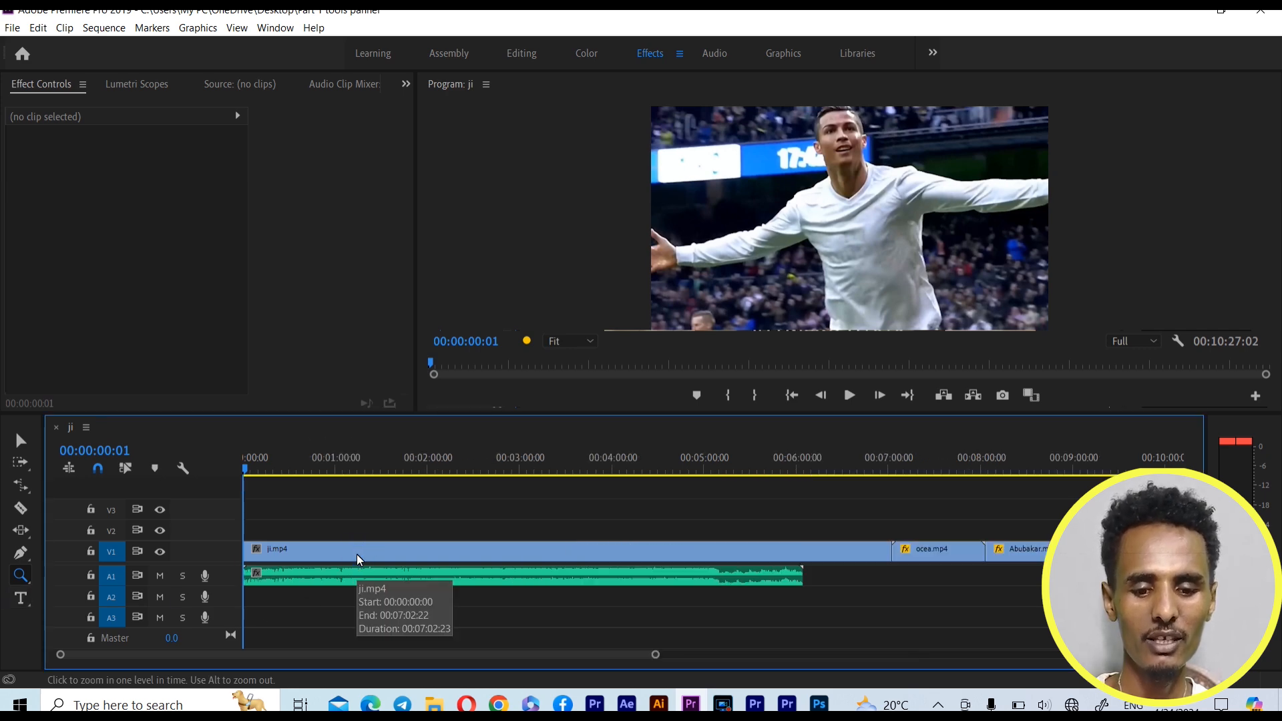
key("alt")
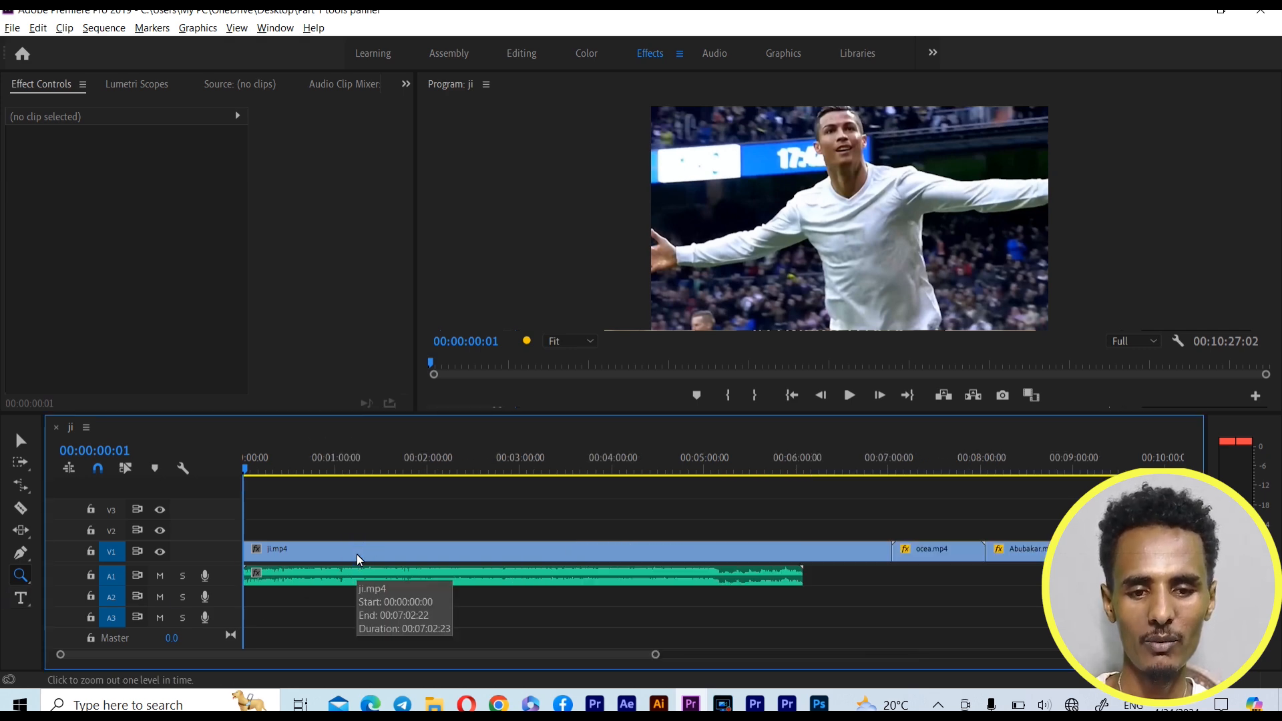
left_click(356, 554, "alt")
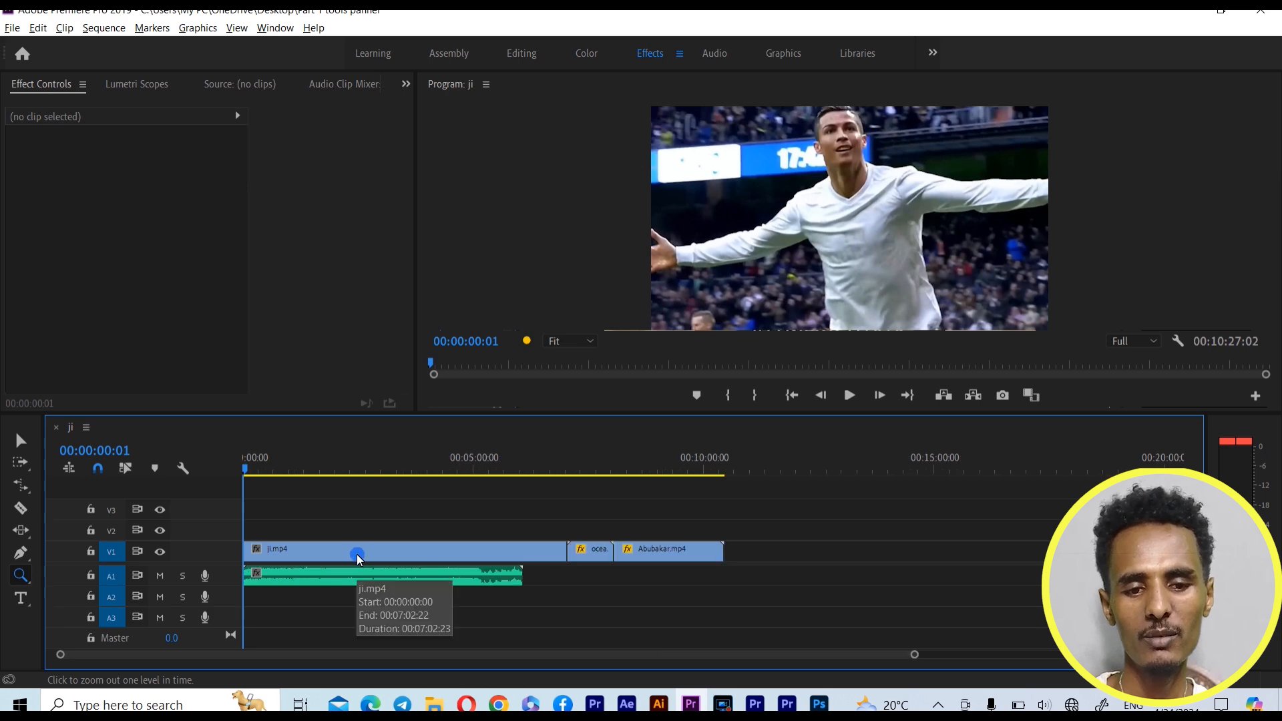
Add the text "Oromiyaa" over the player's outstretched arm in the Program monitor with the horizontal Type Tool
left_click(20, 598)
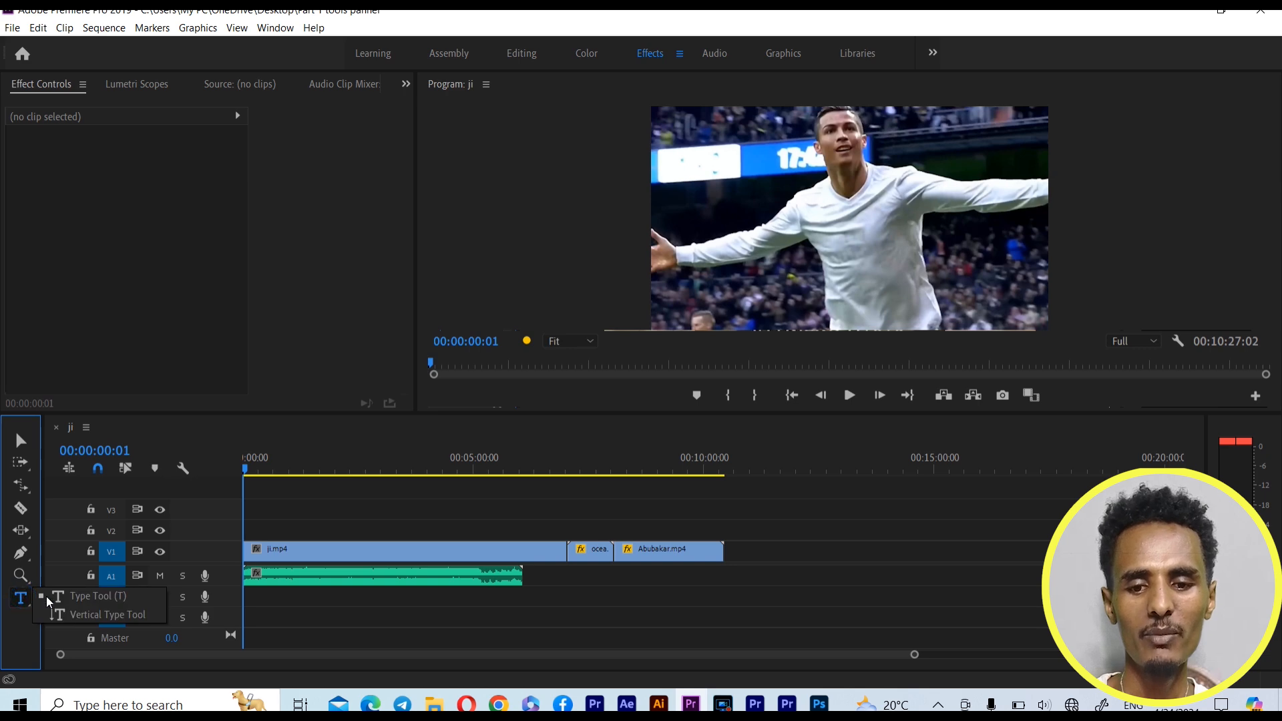
left_click(94, 602)
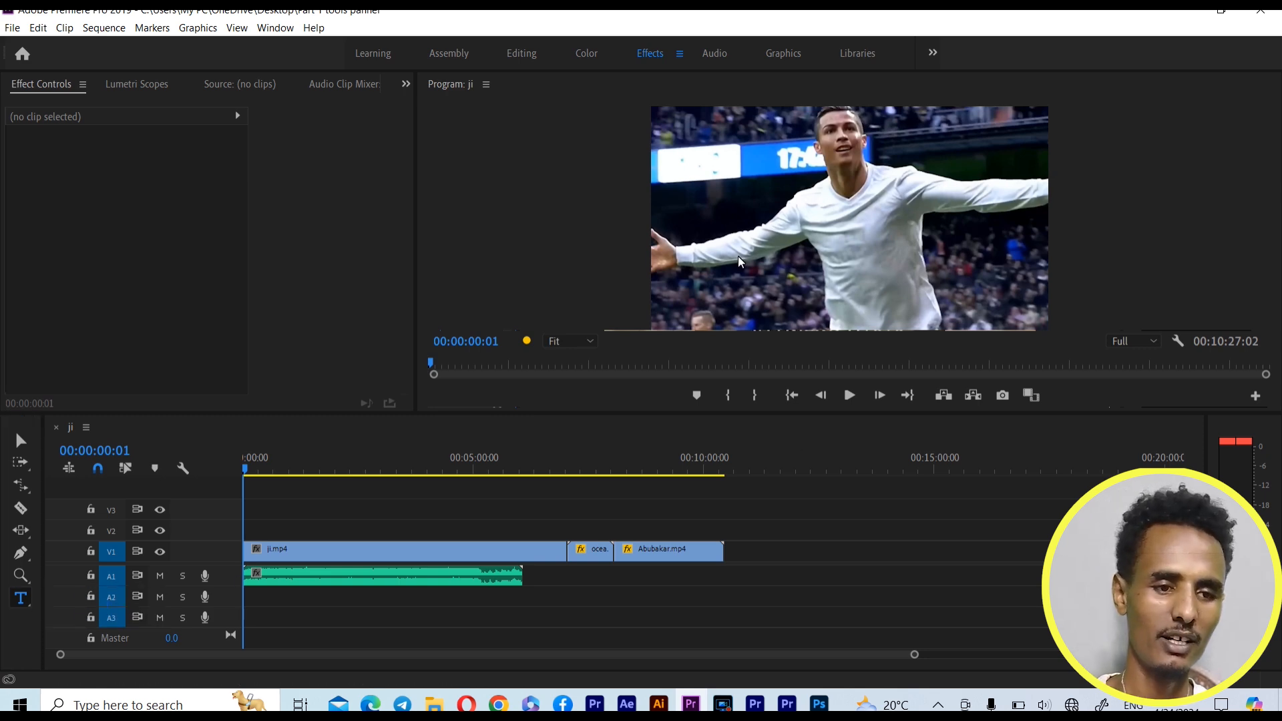
left_click(717, 248)
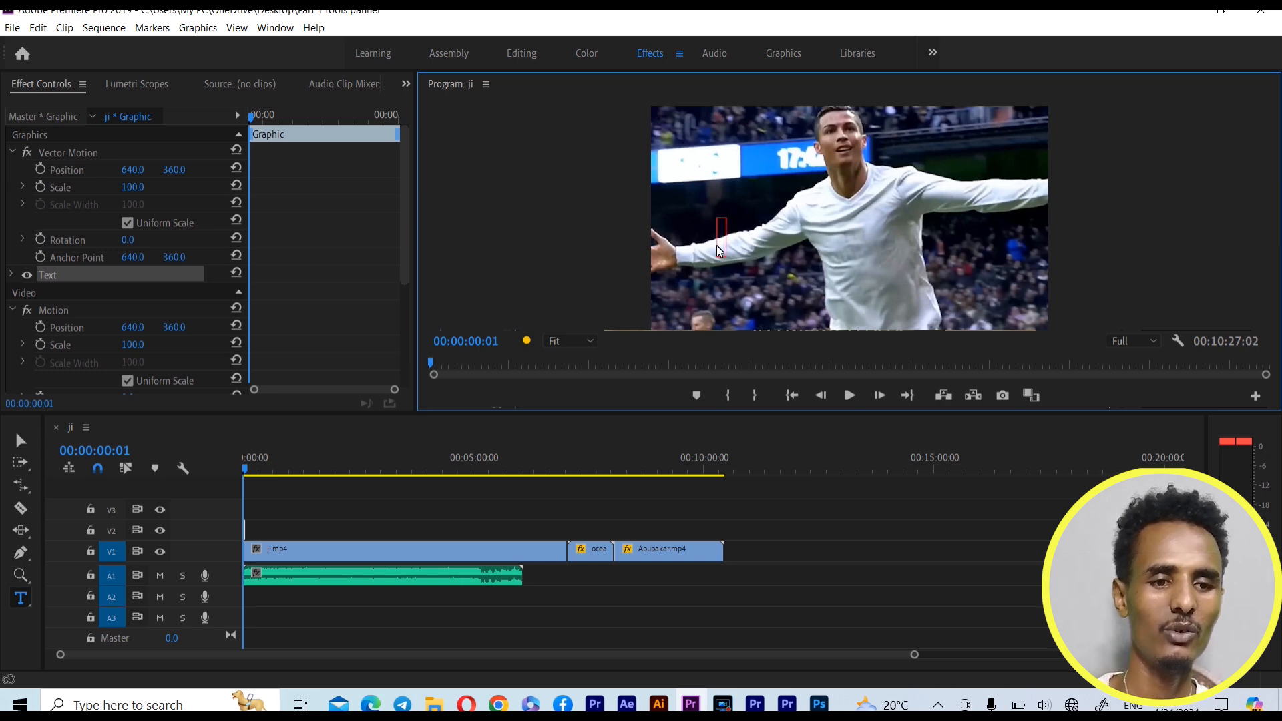
type("O")
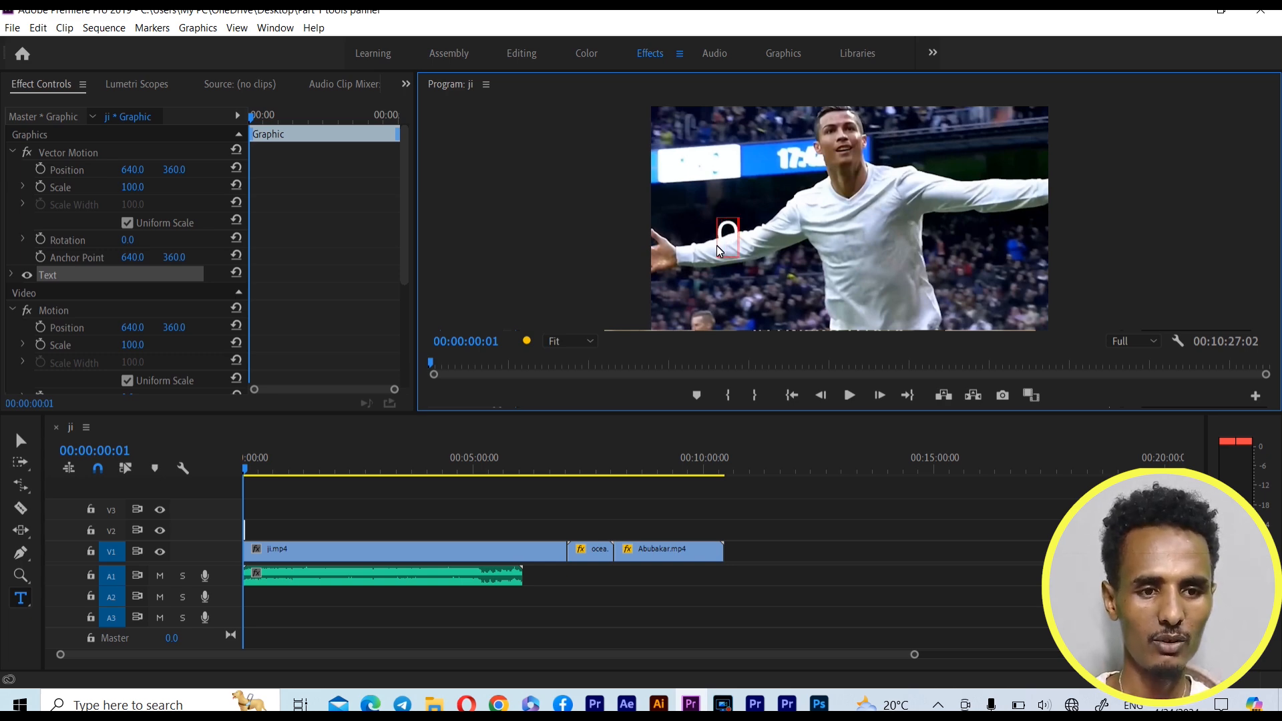
type("romiy")
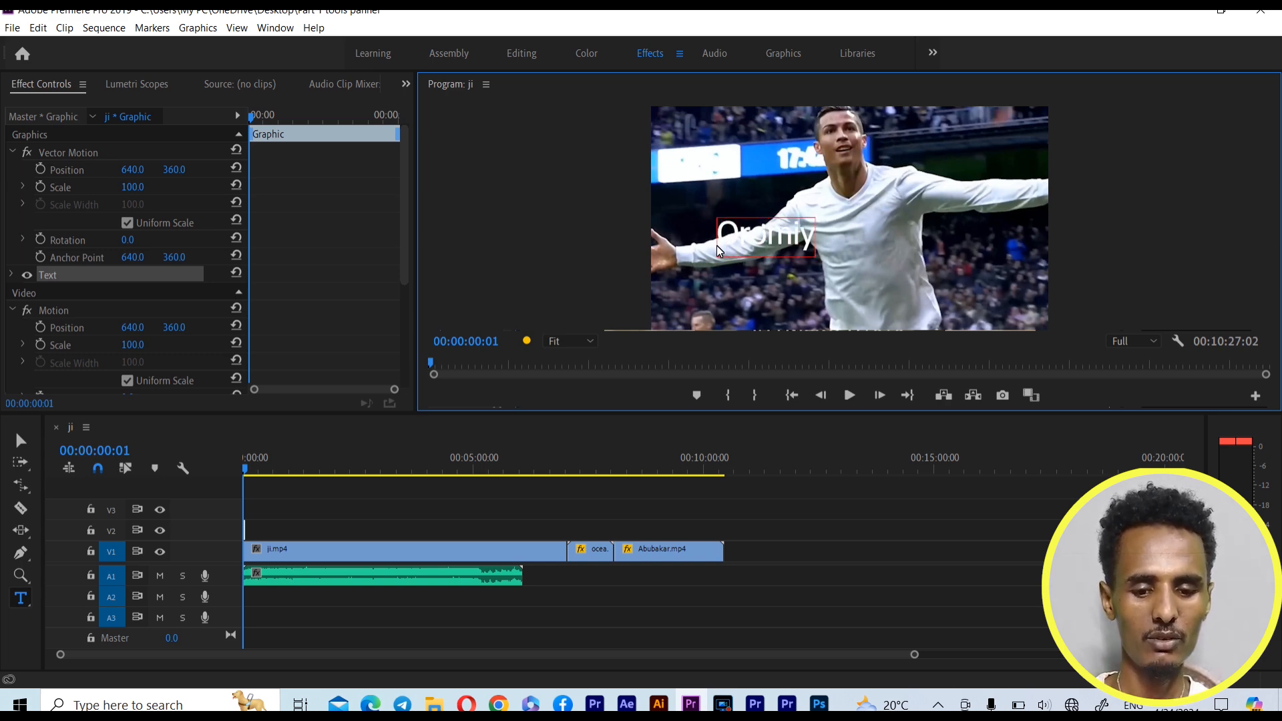
type("aa")
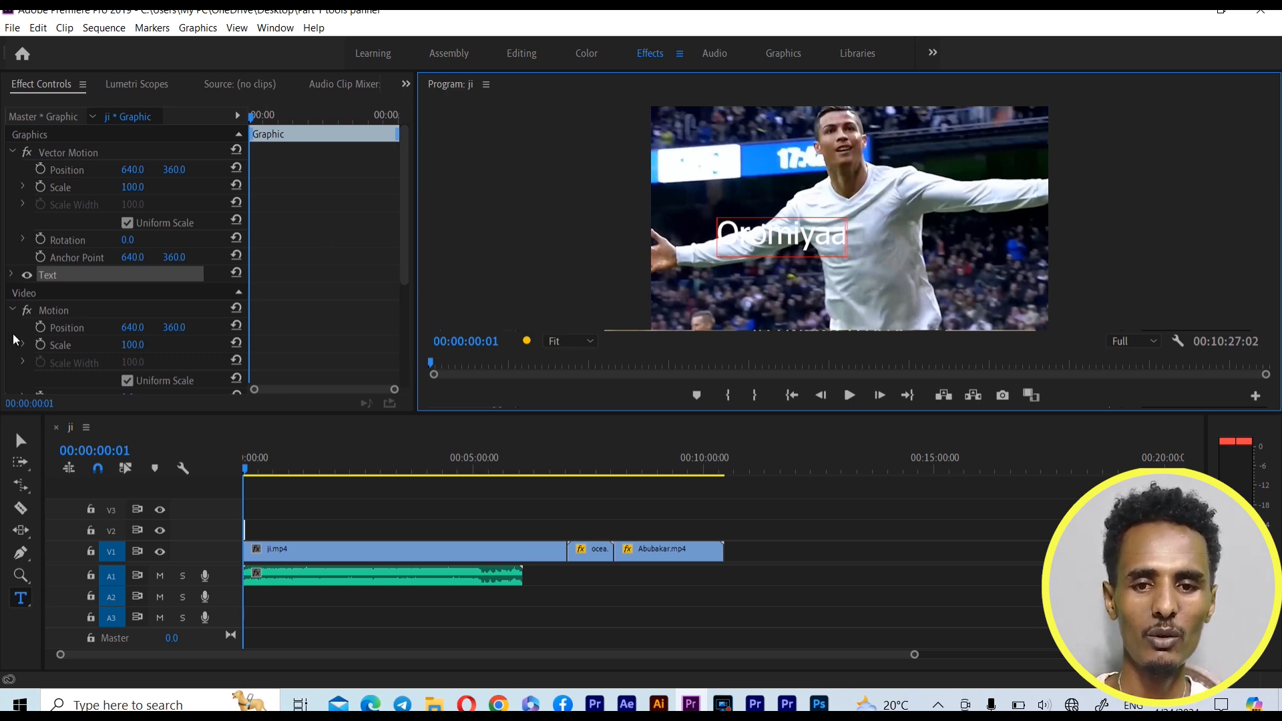
Set the Oromiyaa text's font to Tahoma Bold and its font size to 109
left_click(12, 276)
left_click(12, 276)
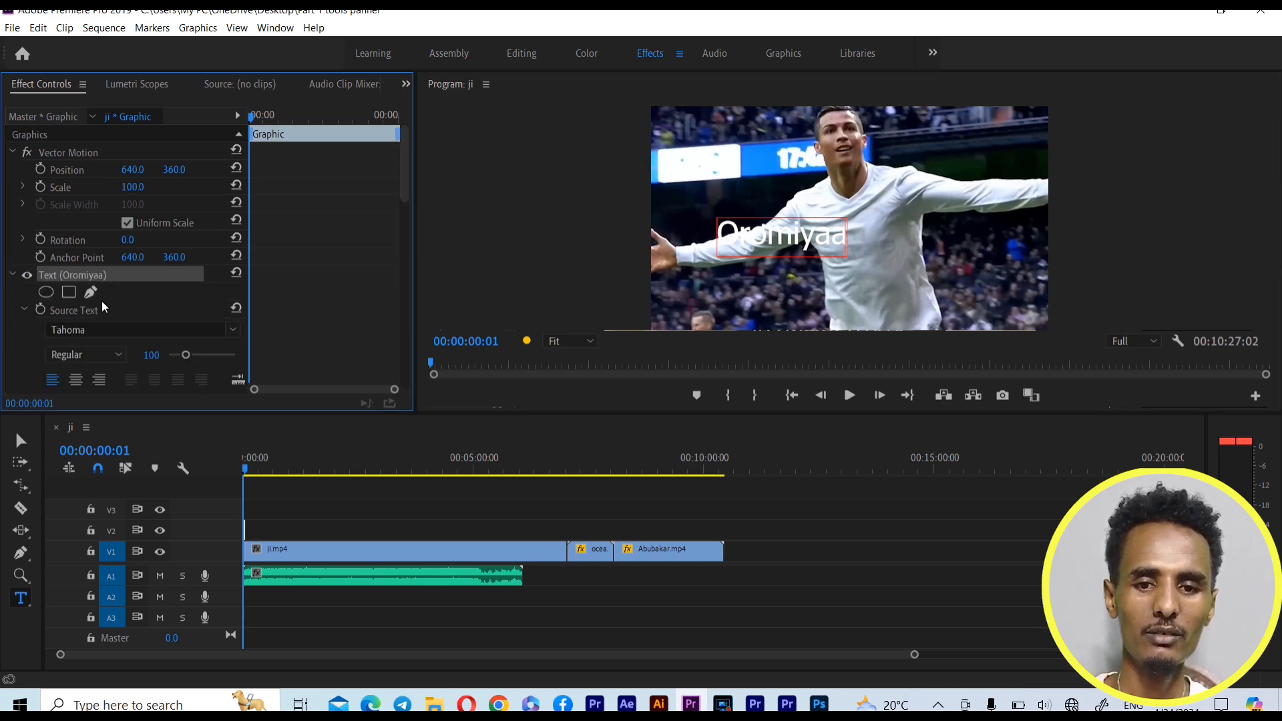
scroll(401, 167, "down", 3)
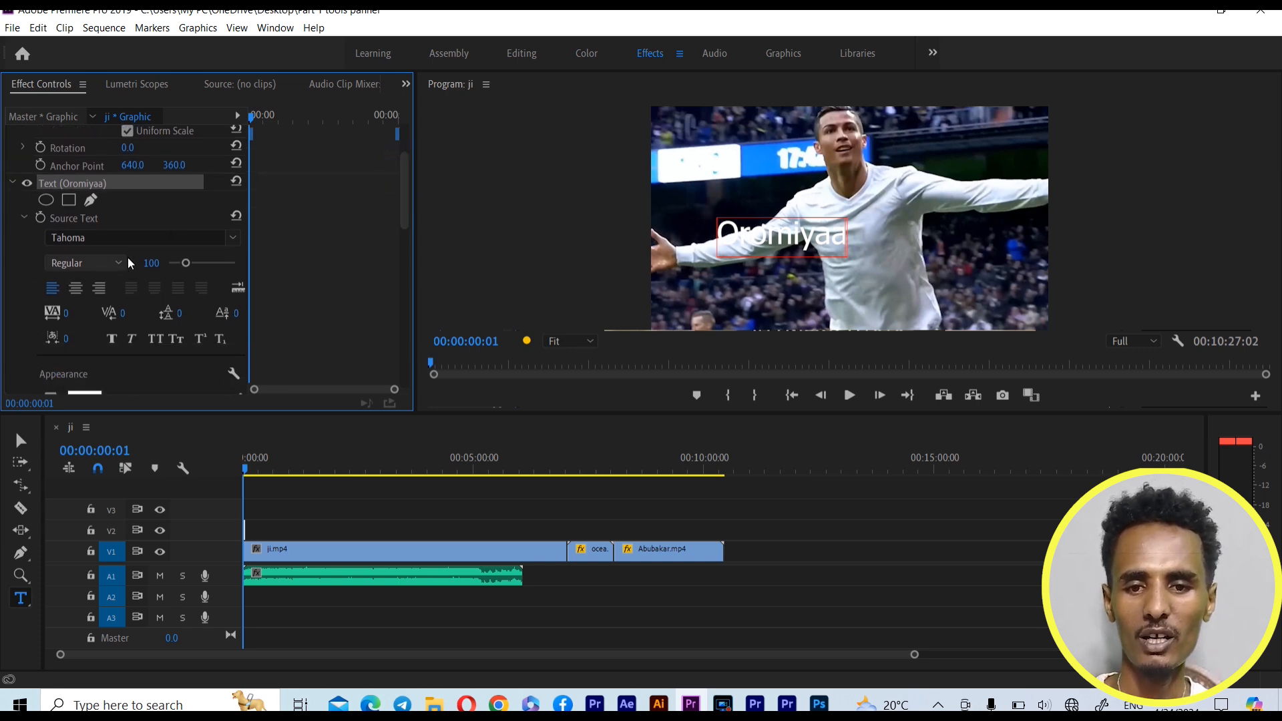
left_click(231, 236)
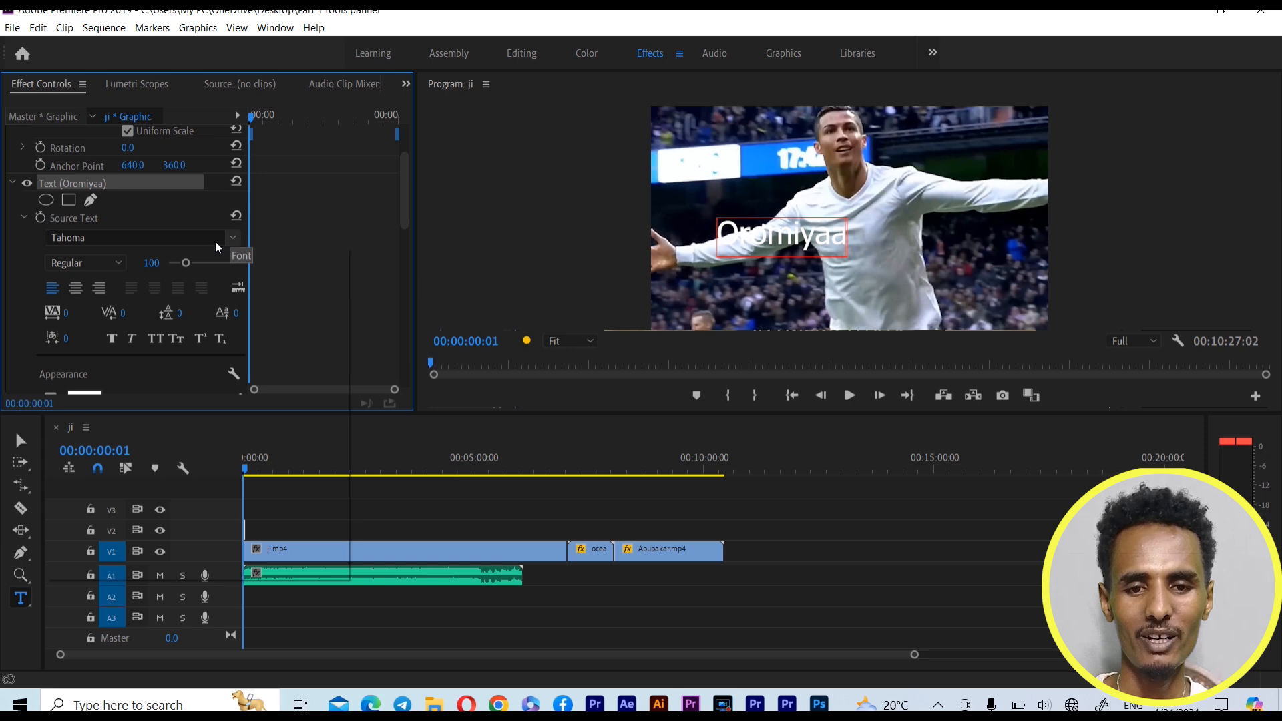
left_click(215, 241)
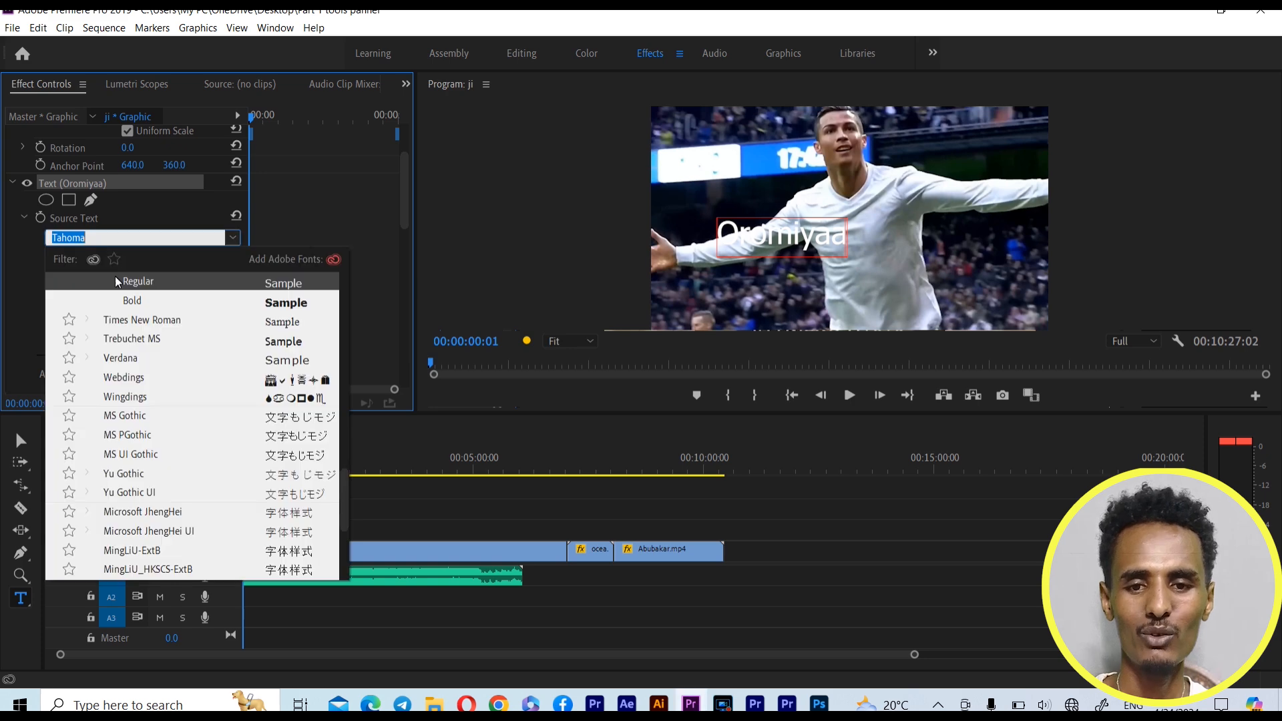
left_click(287, 303)
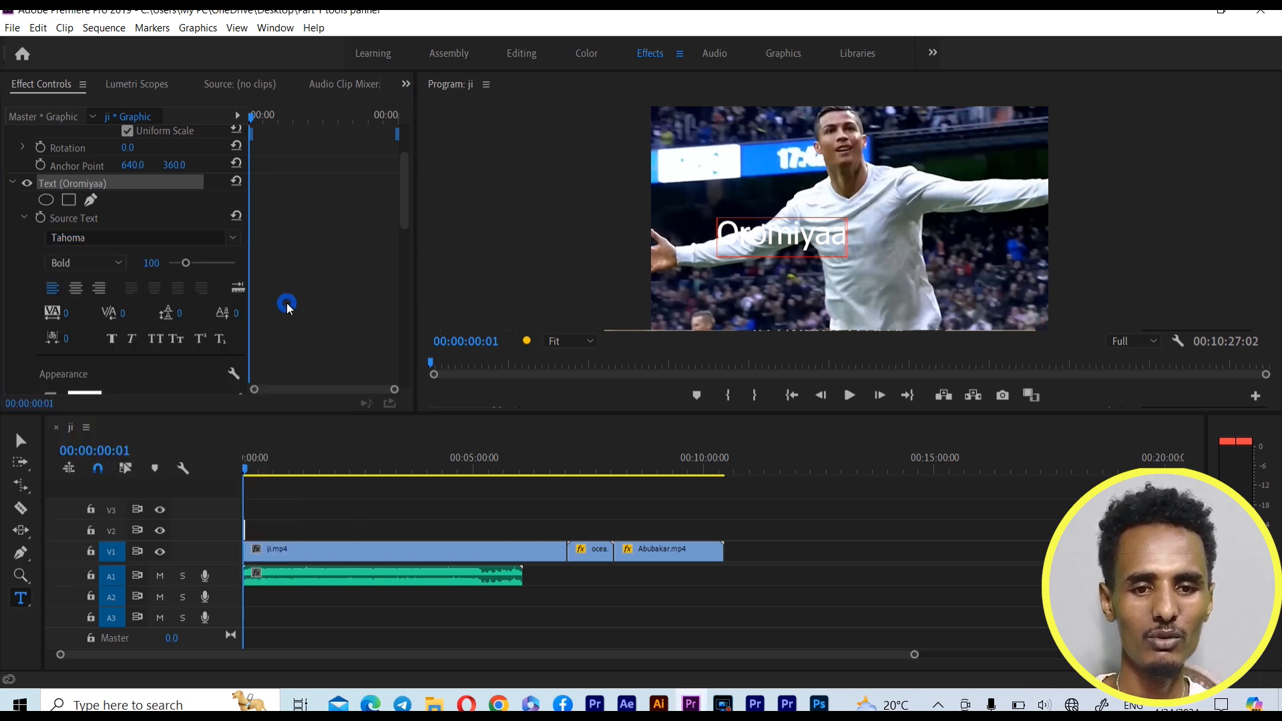
left_click_drag(202, 269, 215, 269)
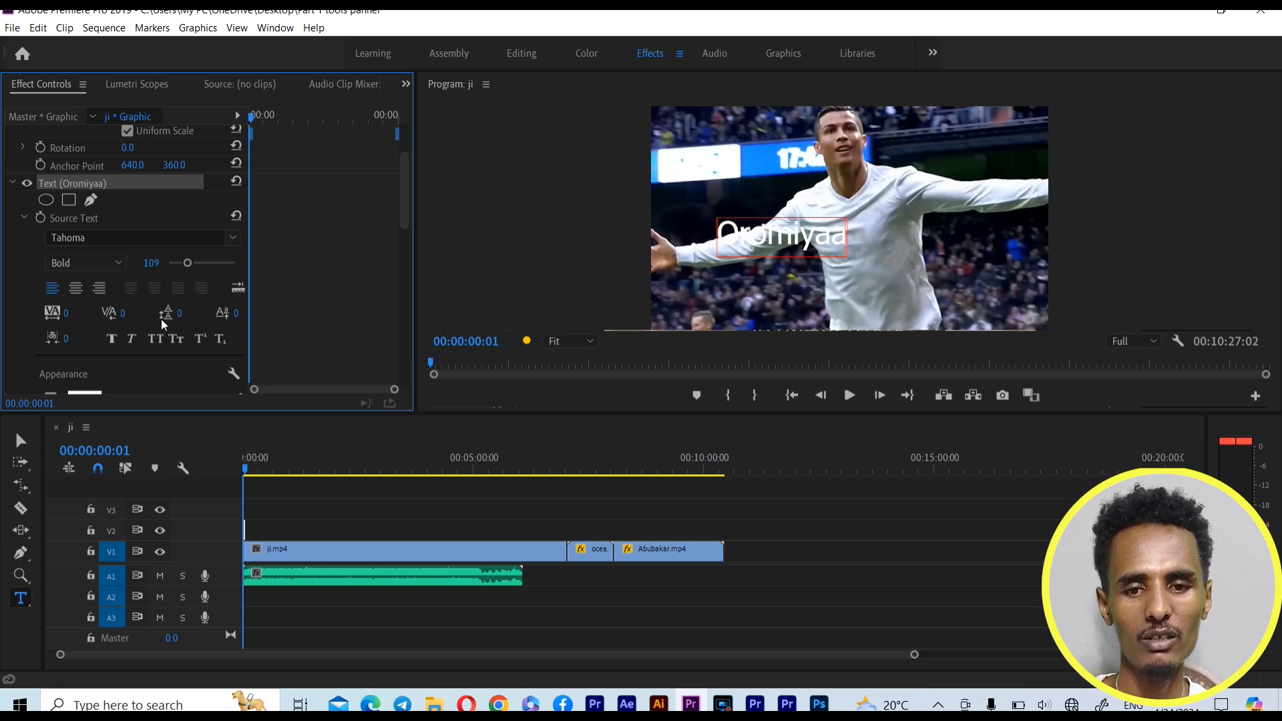
Change the text's fill colour to dark red, hex 560808
scroll(154, 321, "down", 2)
left_click(84, 332)
left_click(688, 367)
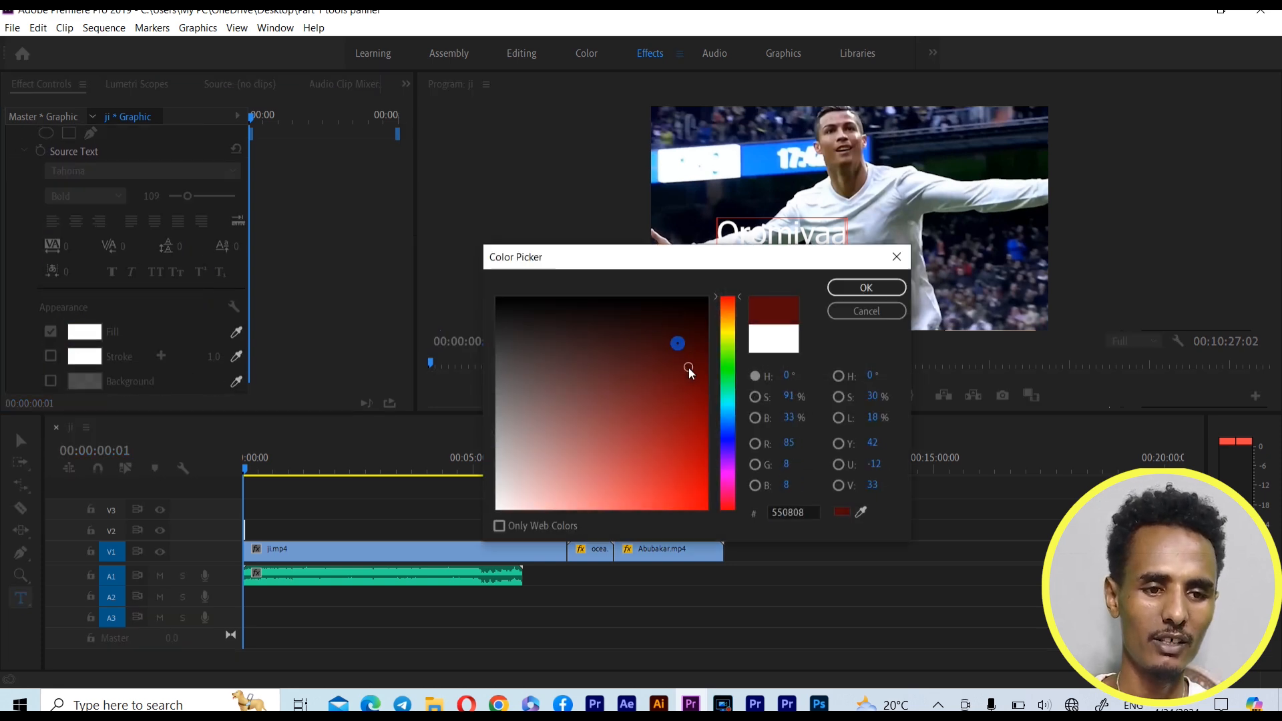
left_click(856, 289)
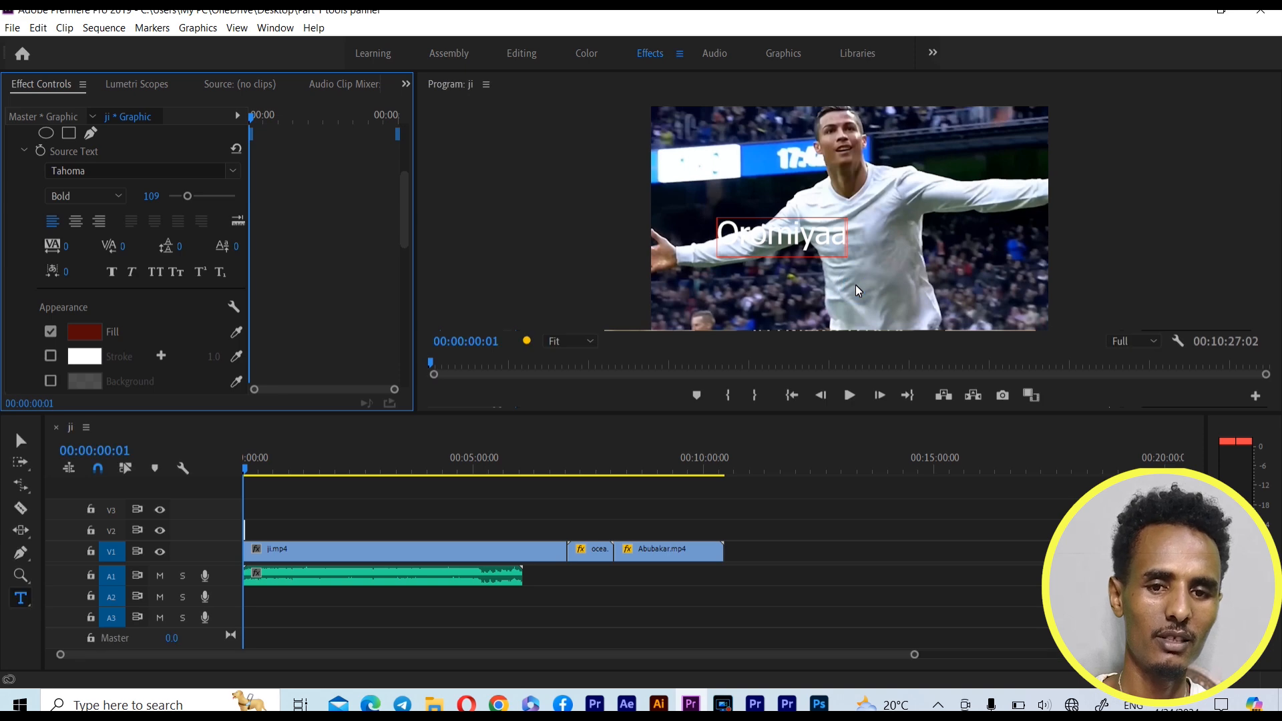
Set the text's Transform position to 231.4, 509.3 and its scale to 192
scroll(221, 296, "down", 2)
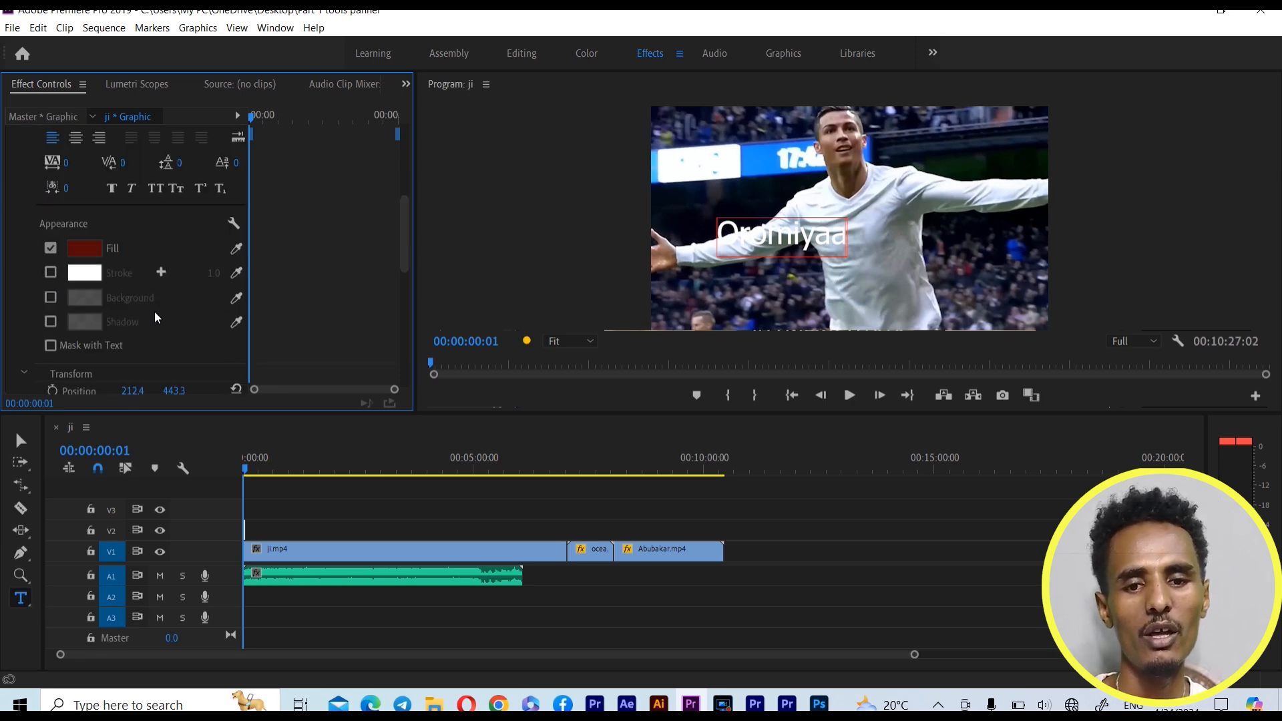
scroll(143, 295, "down", 2)
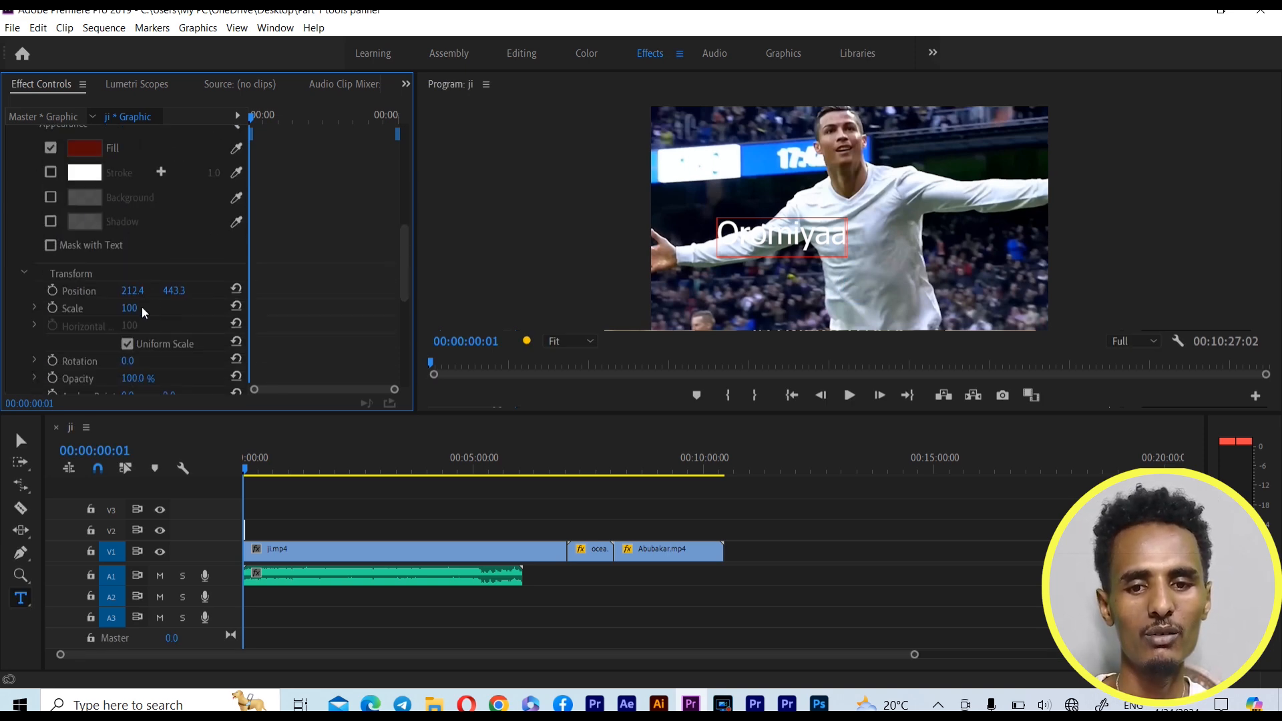
left_click_drag(173, 292, 156, 246)
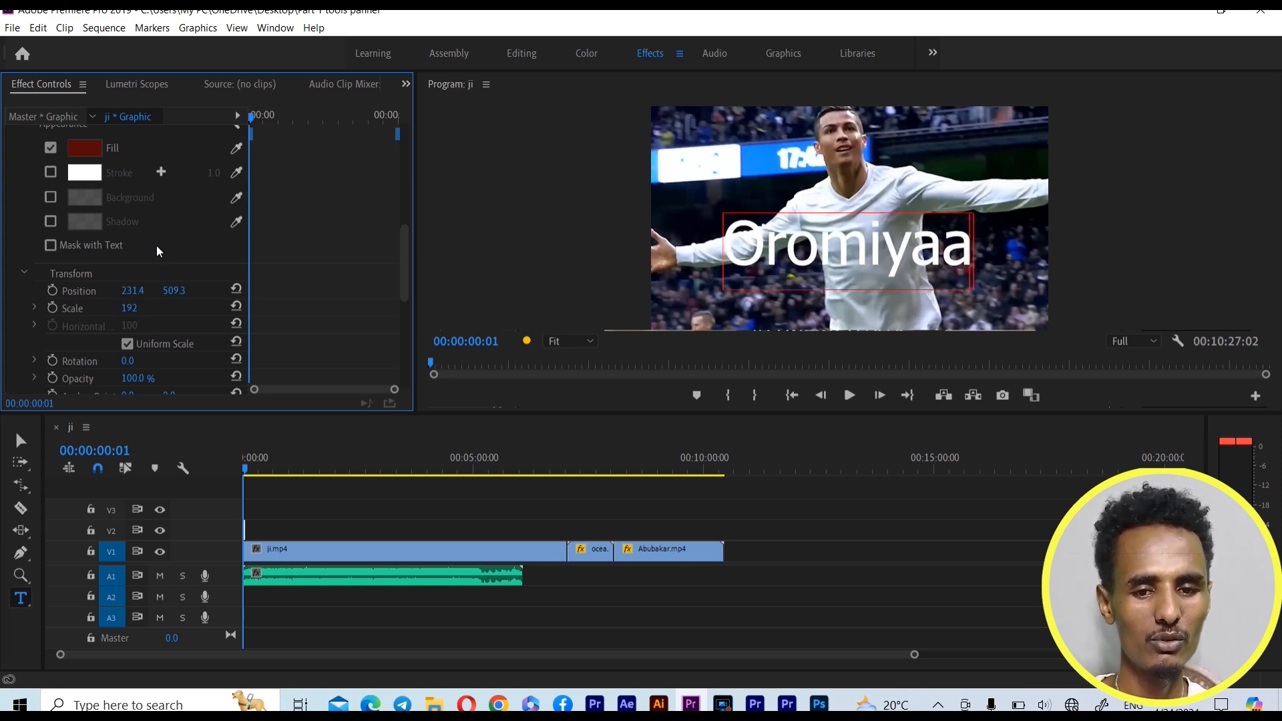
Tilt the Oromiyaa text clockwise through its Transform rotation, and set the rotation back to 0
scroll(142, 327, "down", 1)
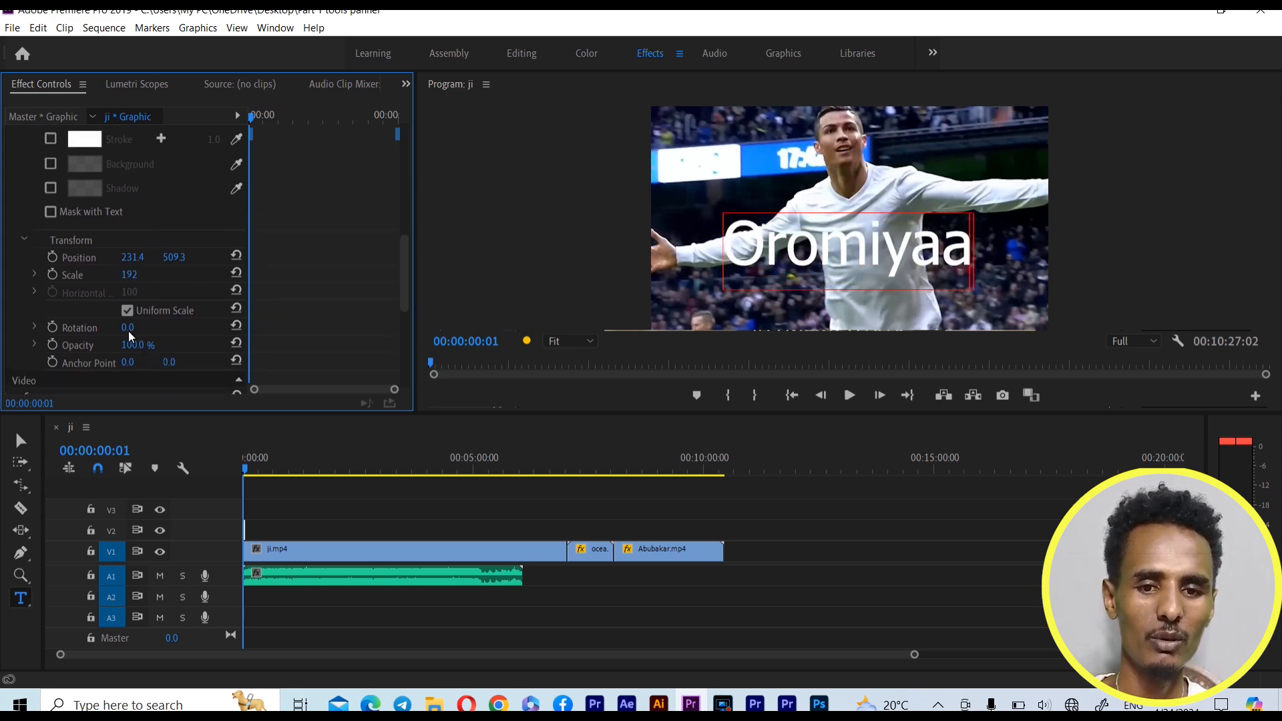
left_click_drag(127, 331, 130, 330)
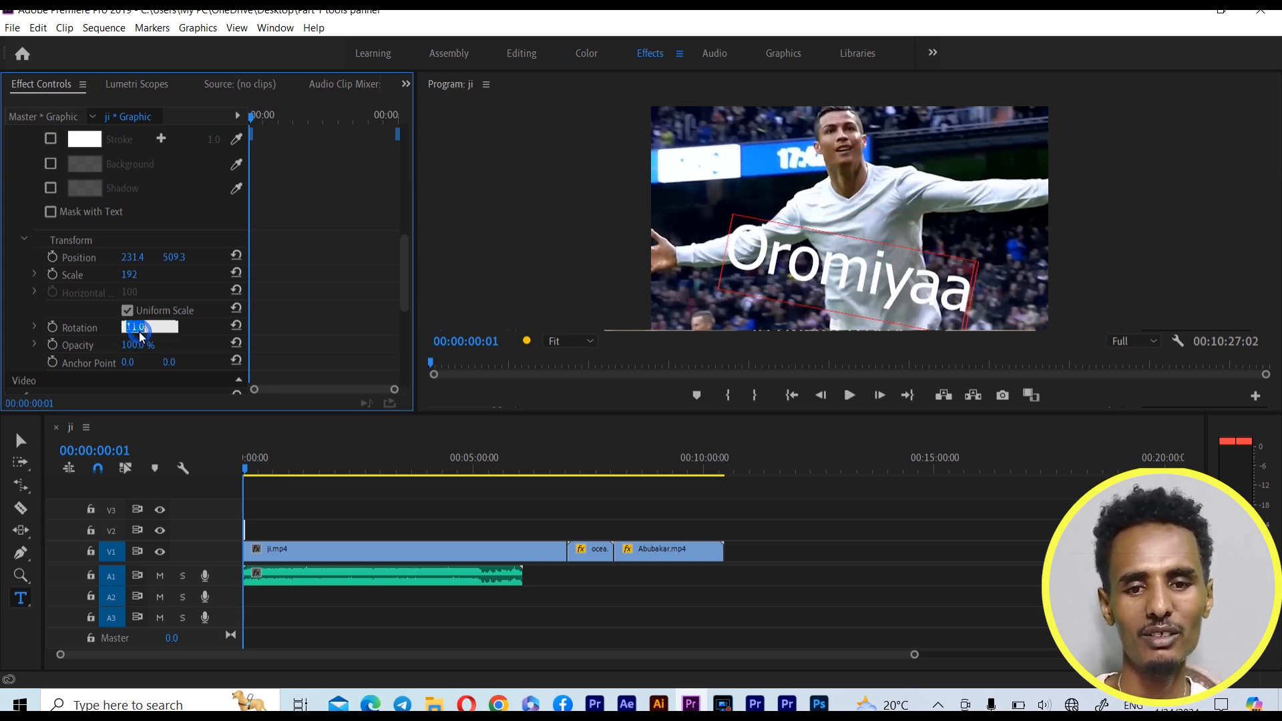
key("Return")
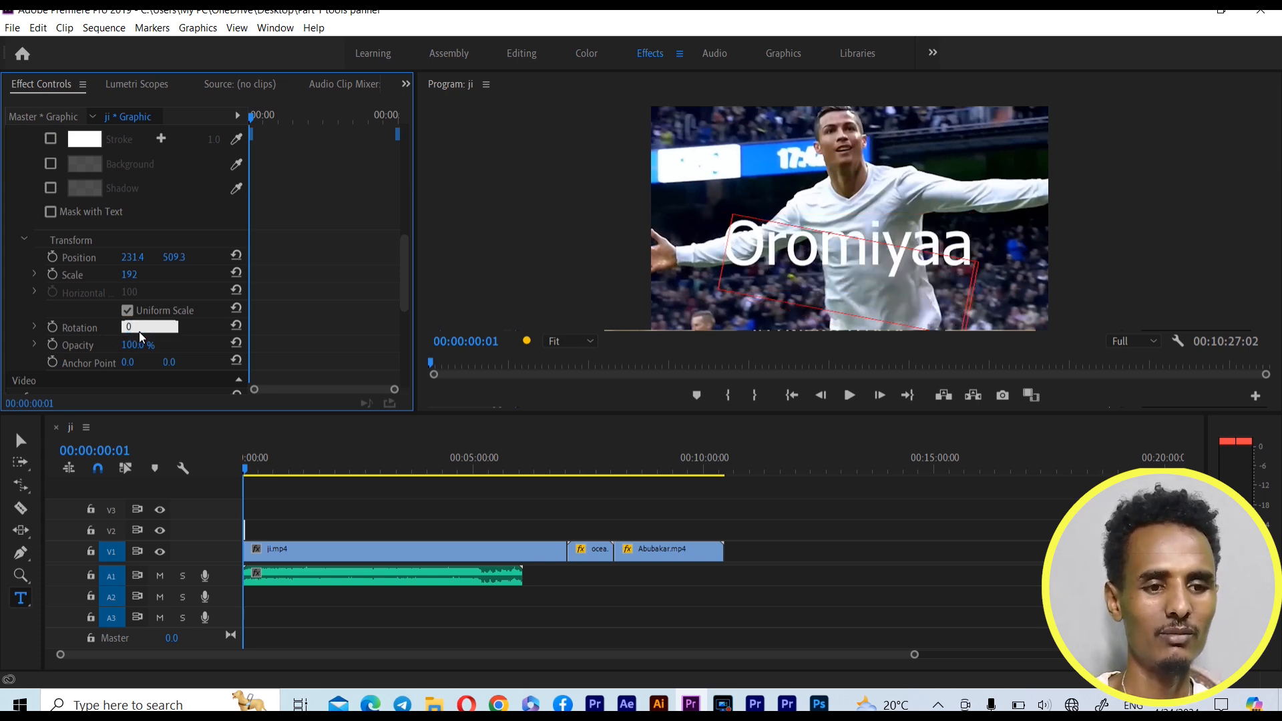
scroll(346, 317, "down", 2)
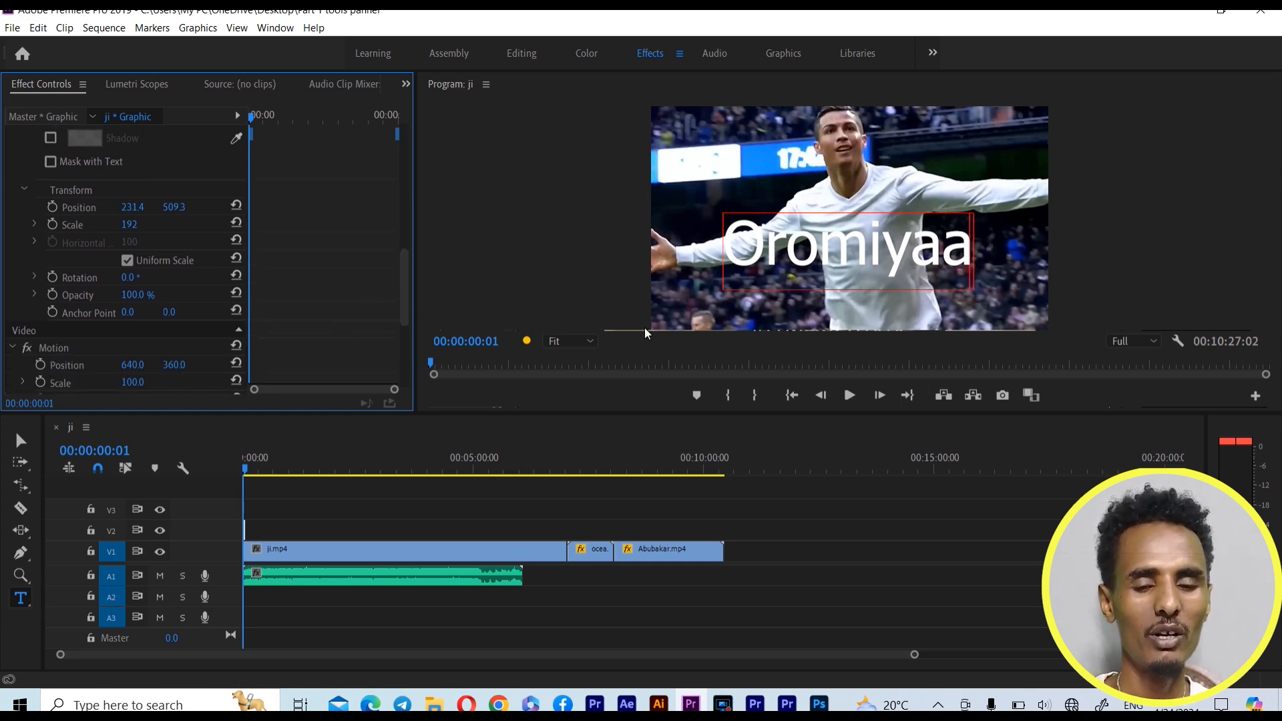
left_click_drag(399, 299, 414, 257)
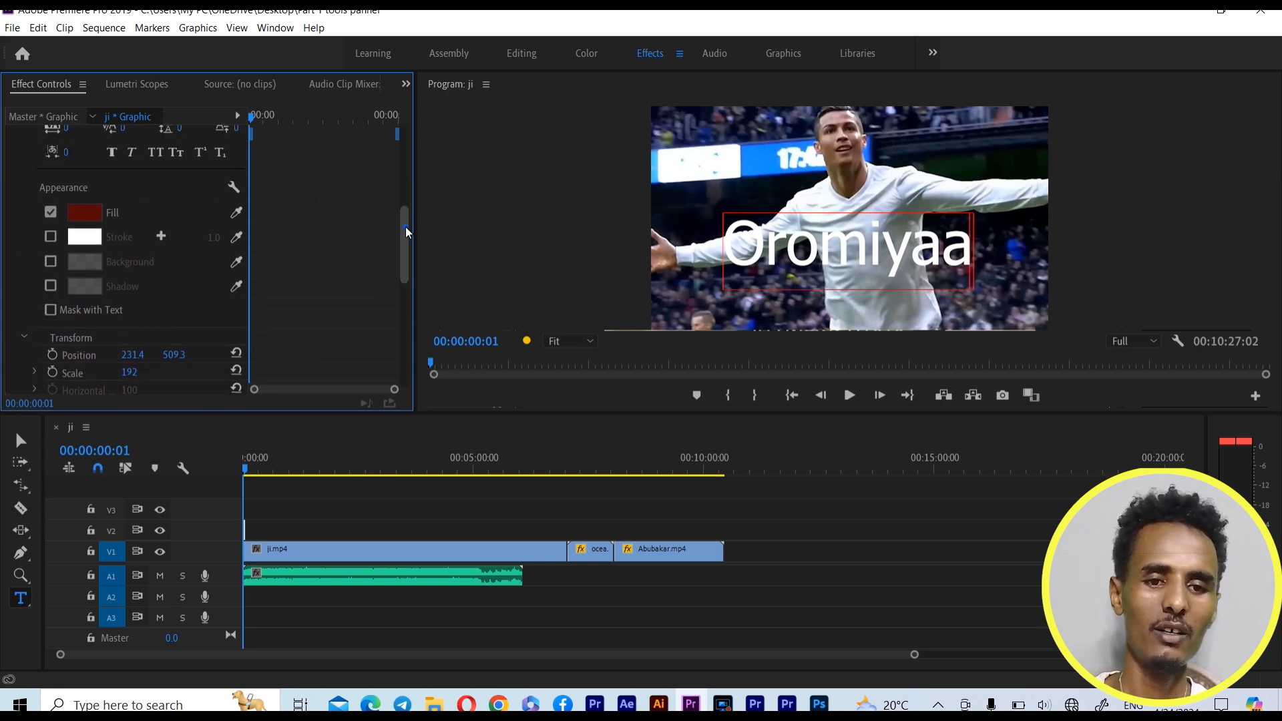
left_click_drag(406, 226, 401, 202)
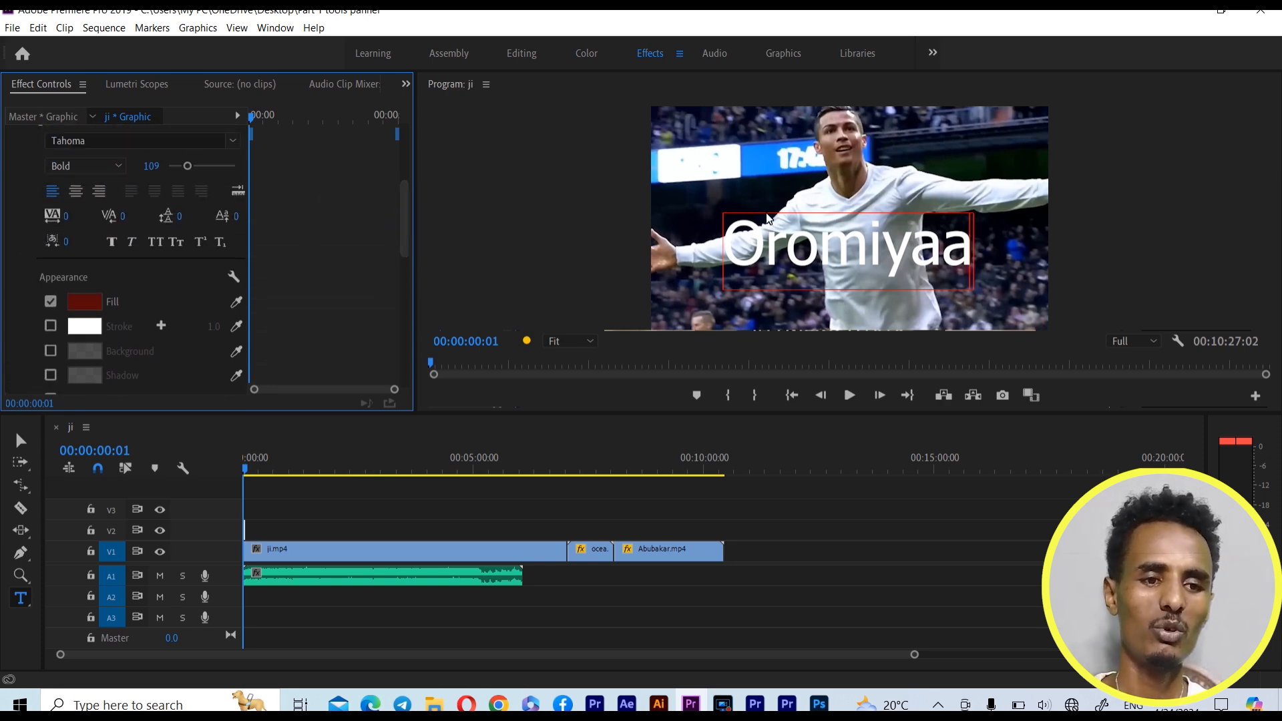
Delete the Oromiyaa text and select its graphic clip on track V2
key("Delete")
left_click(243, 525)
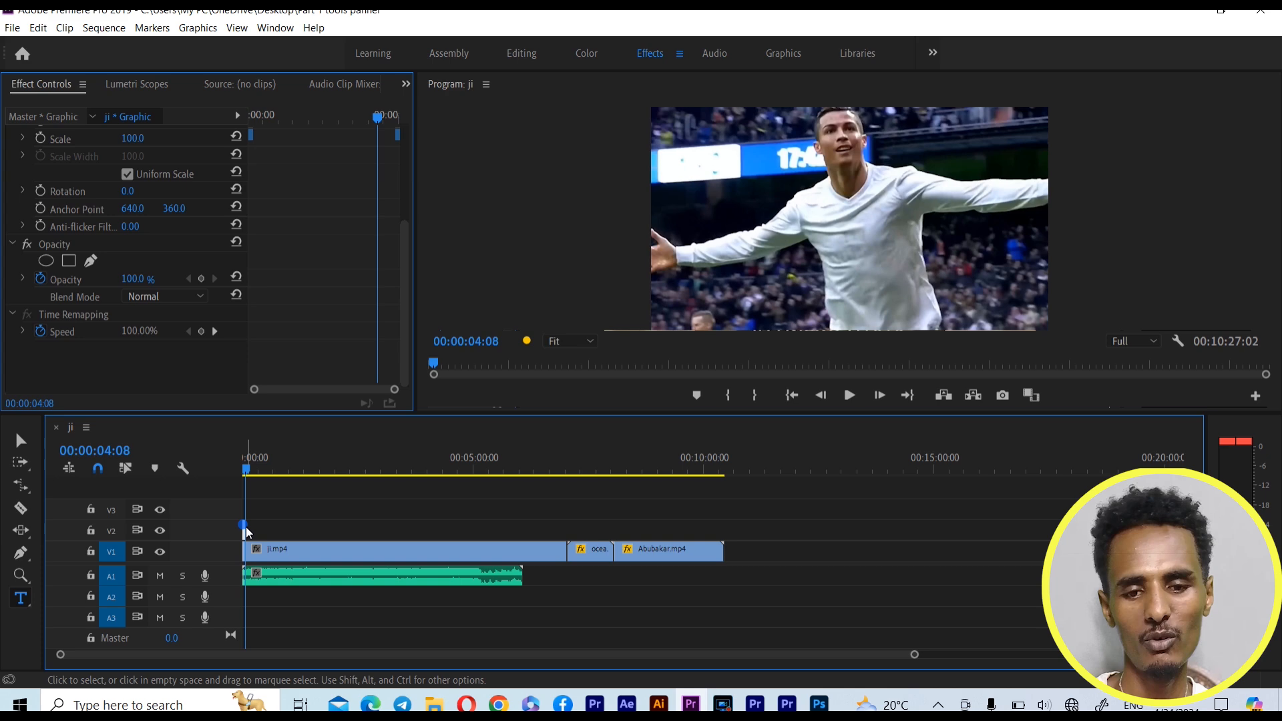
Return the playhead to 00:00:00:00 and target the short graphic clip at the start of track V2
left_click(244, 466)
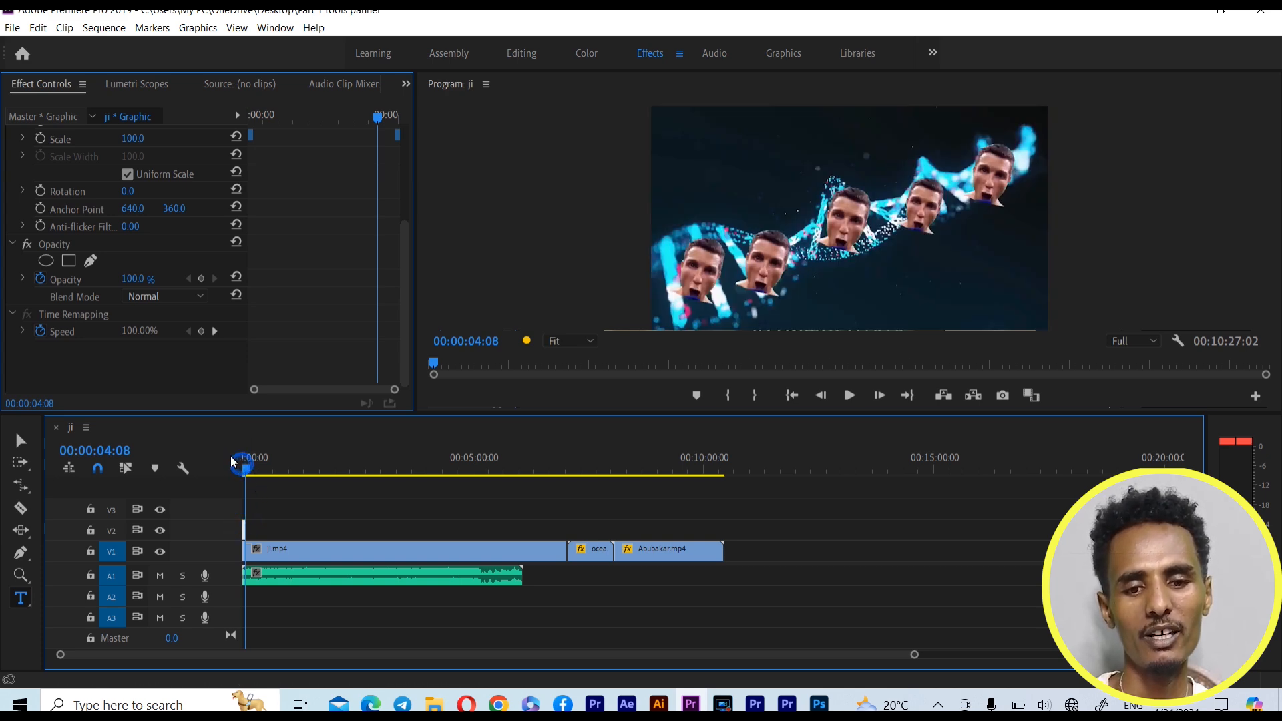
left_click_drag(245, 467, 224, 463)
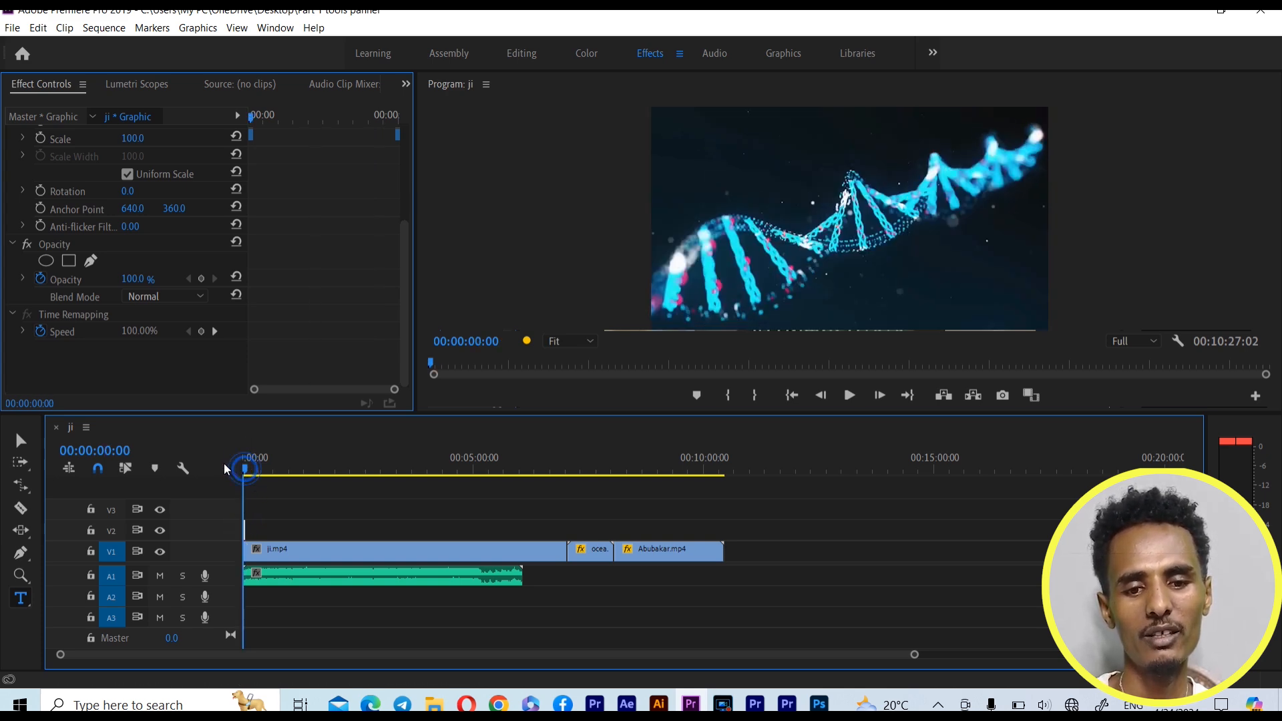
left_click(245, 535)
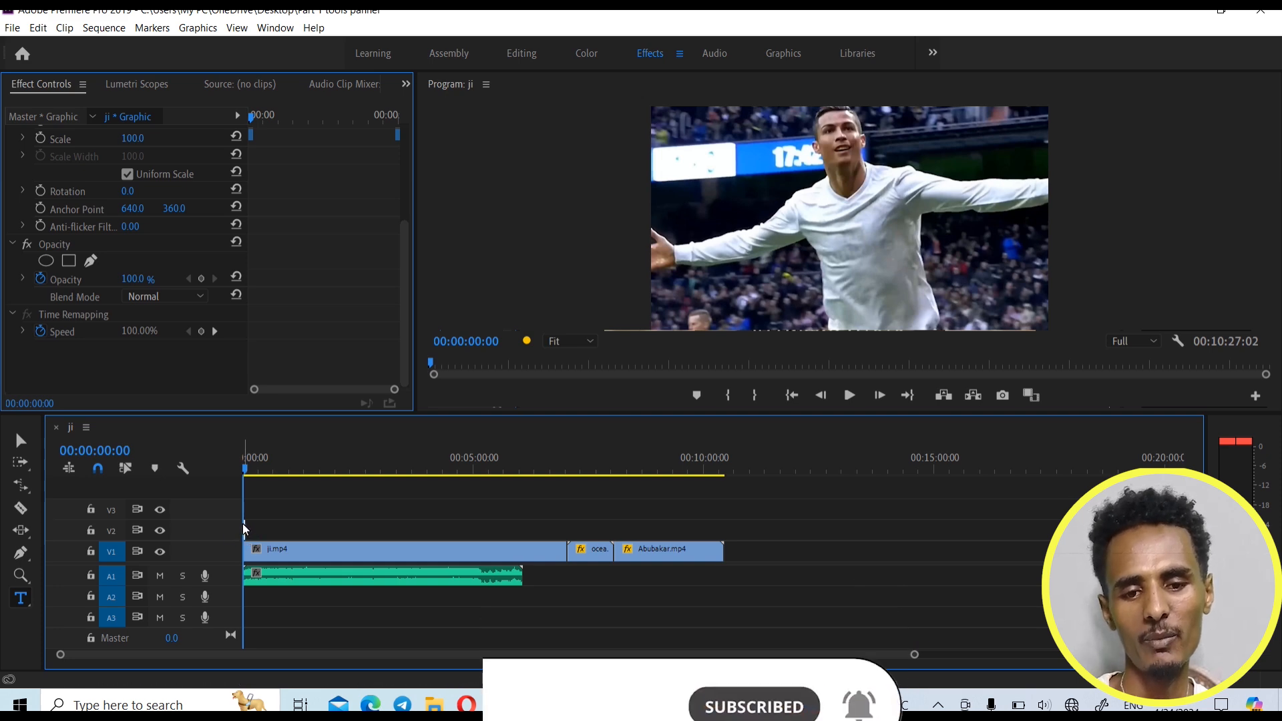
Remove the short graphic clip from the start of track V2 and scrub the playhead to 00:01:50:19
left_click(245, 534)
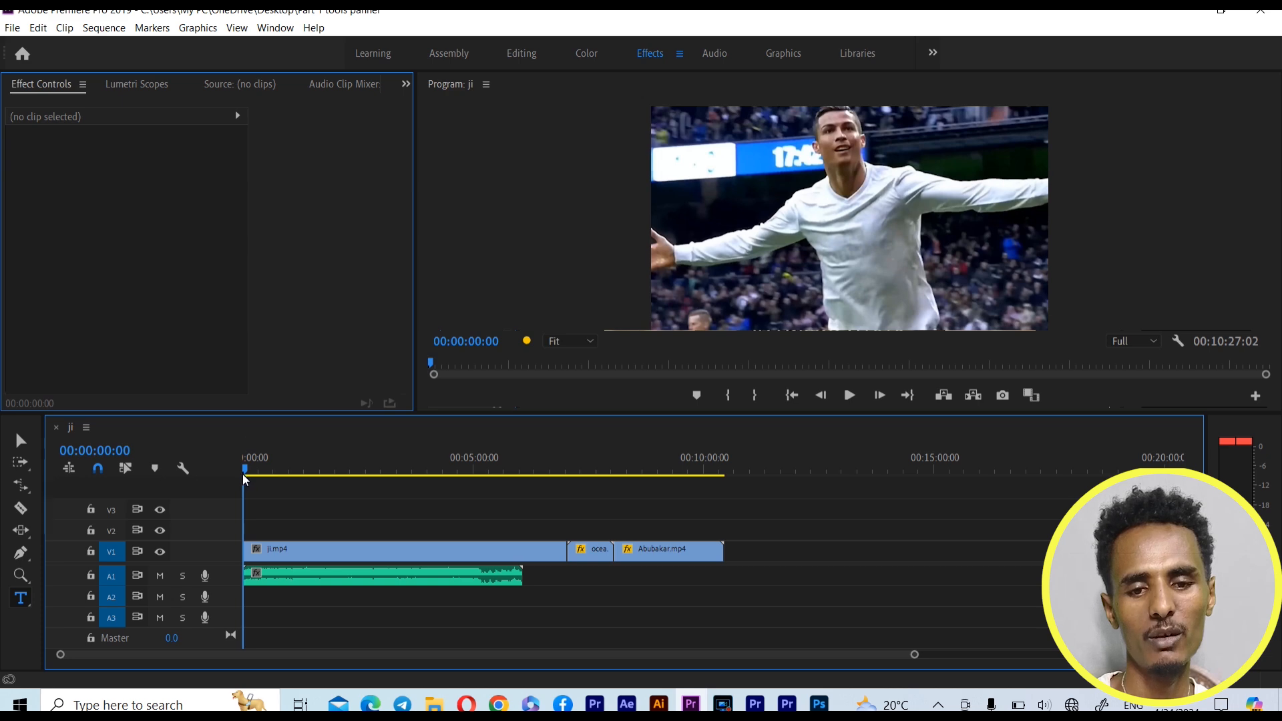
left_click_drag(243, 471, 359, 483)
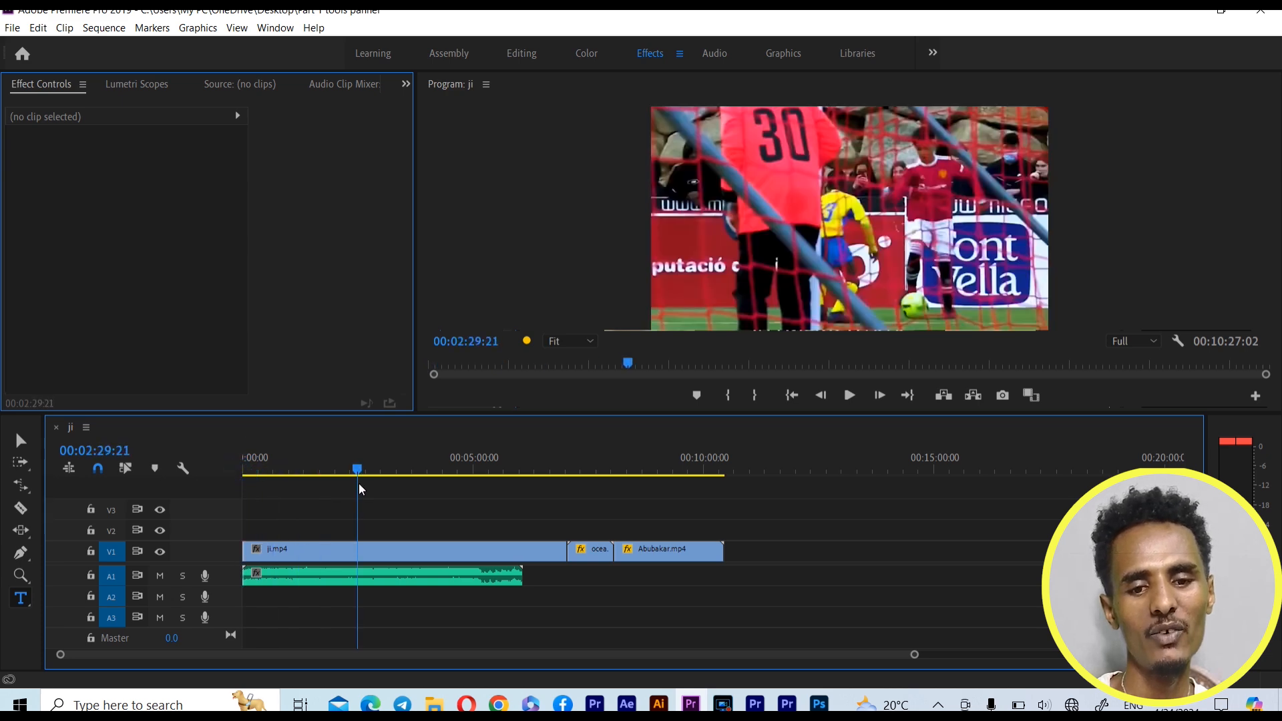
left_click_drag(359, 471, 327, 470)
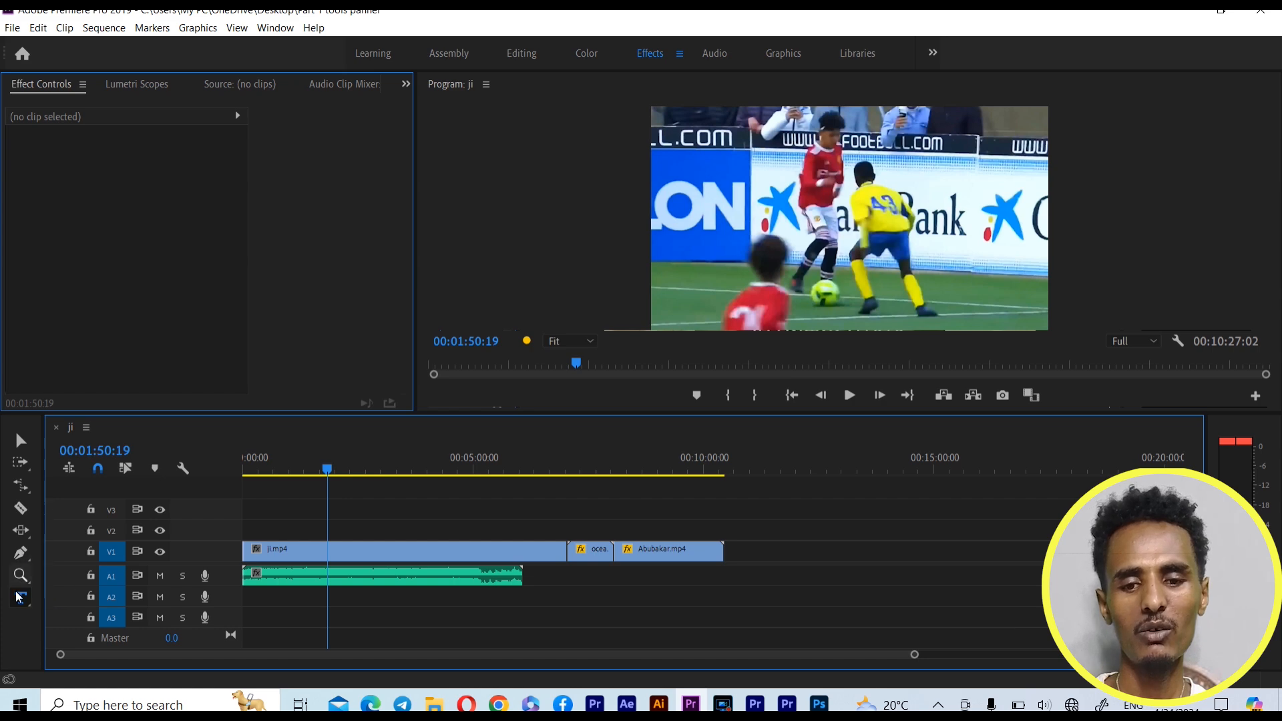
Move the playhead to 00:04:16:07 in the ji.mp4 clip and save the project
left_click(435, 469)
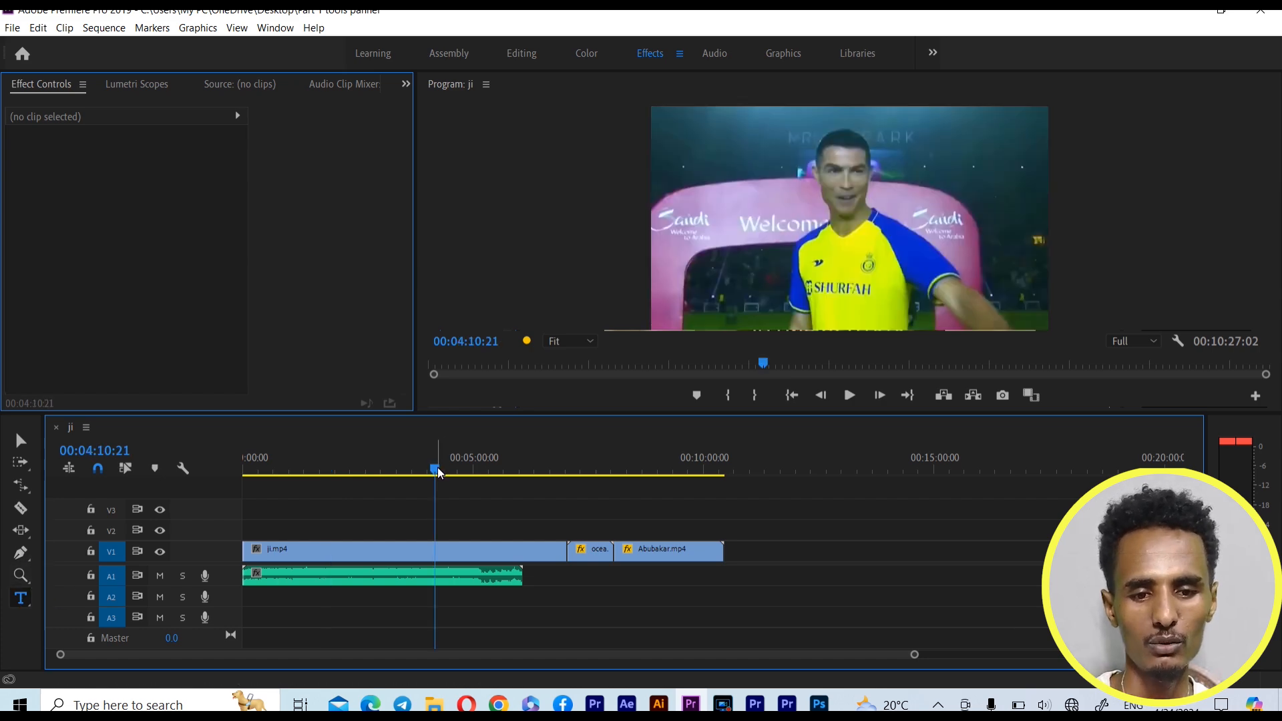
left_click(442, 463)
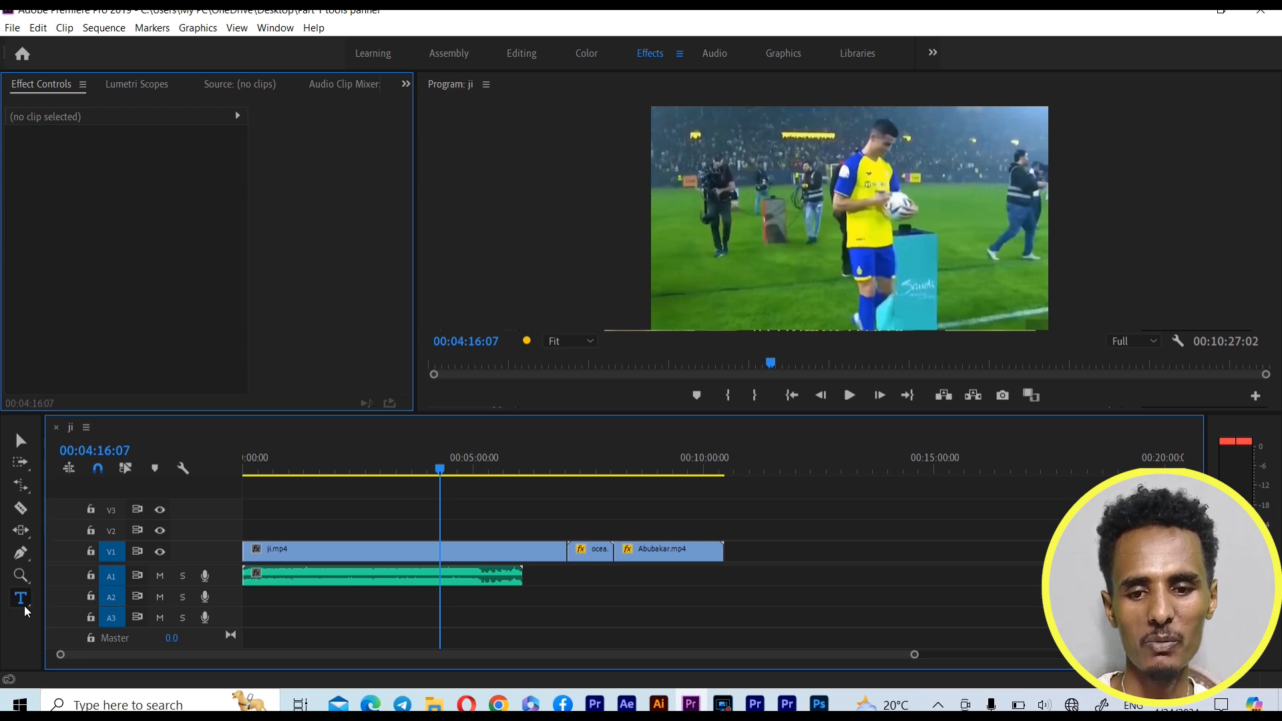
key("ctrl+s")
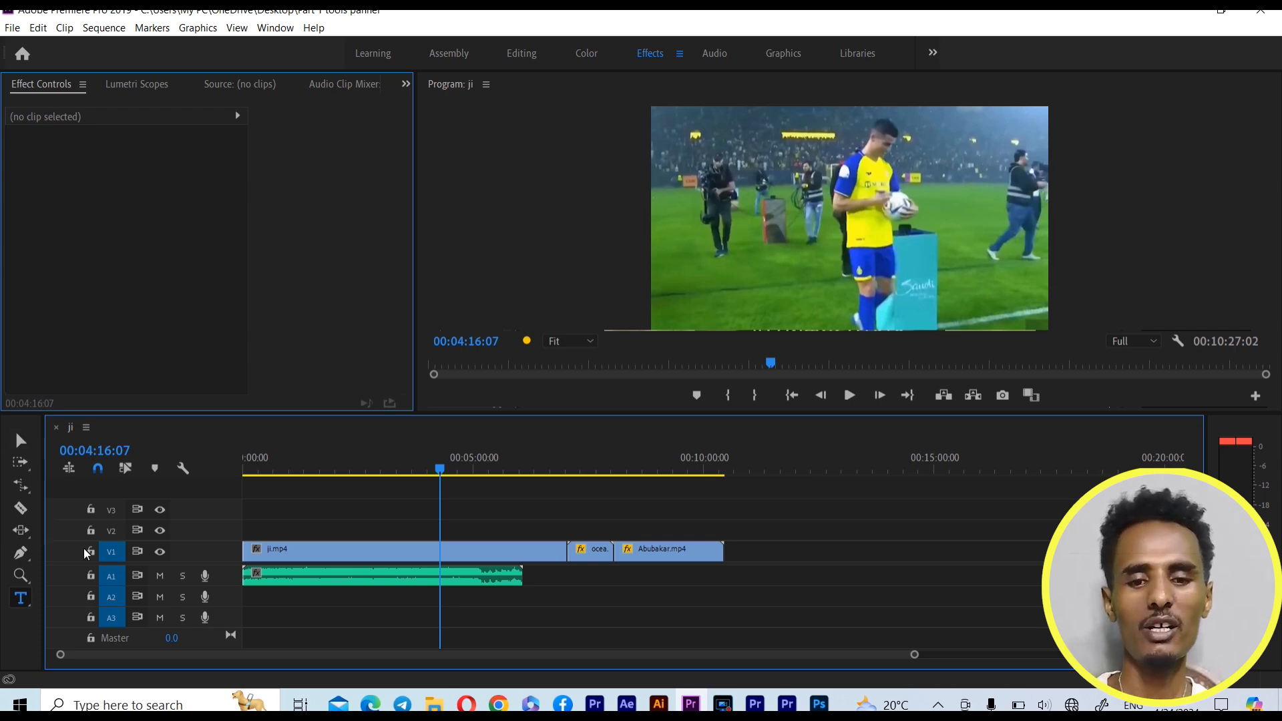
Review the timeline tools by activating them in order from the Selection Tool through the Rate Stretch and Razor Tools to the Pen Tool
left_click(25, 442)
left_click(22, 463)
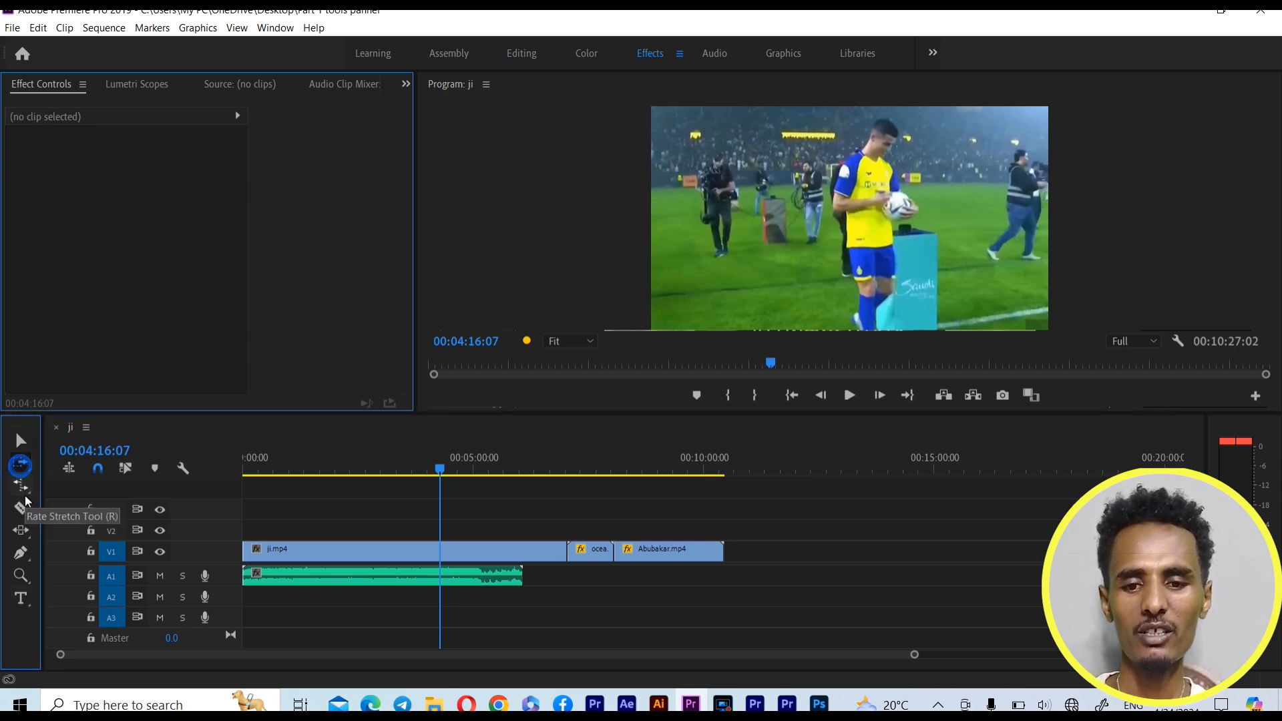
left_click(23, 488)
left_click(18, 512)
left_click(21, 527)
left_click(18, 553)
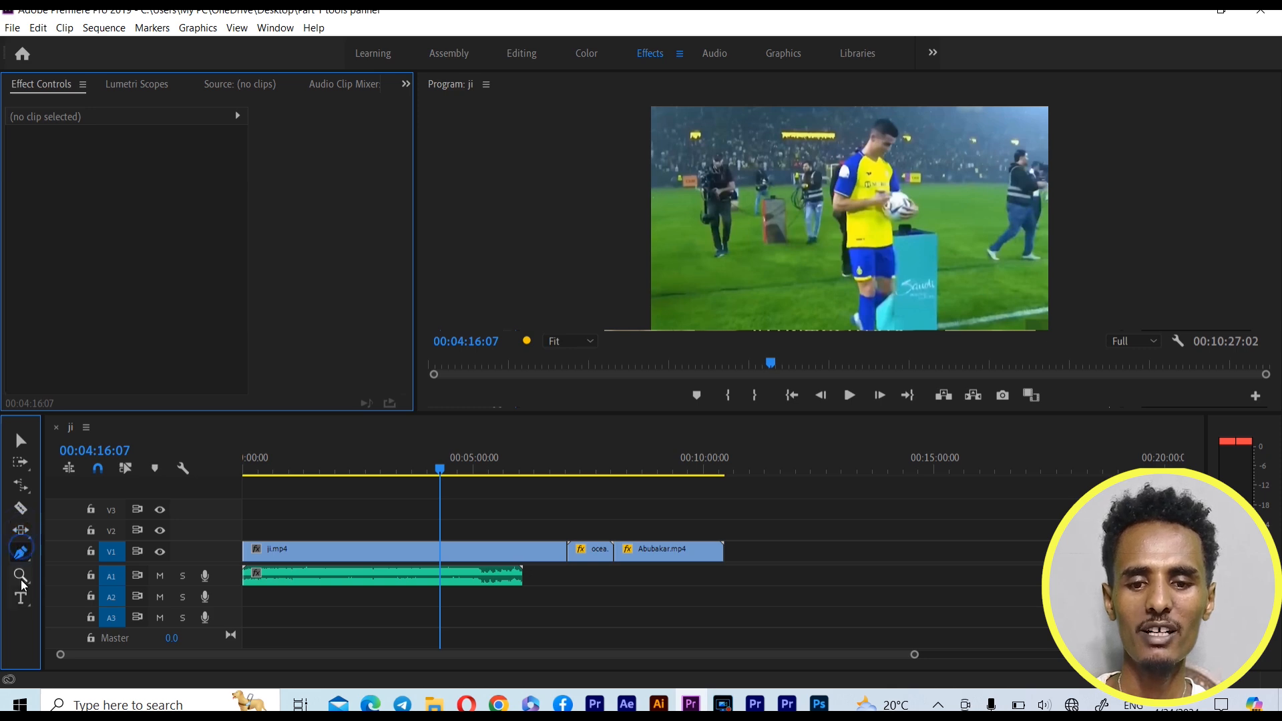
Run through the upper timeline tools once more and finish with the Selection Tool active
left_click(22, 440)
left_click(21, 462)
left_click(20, 486)
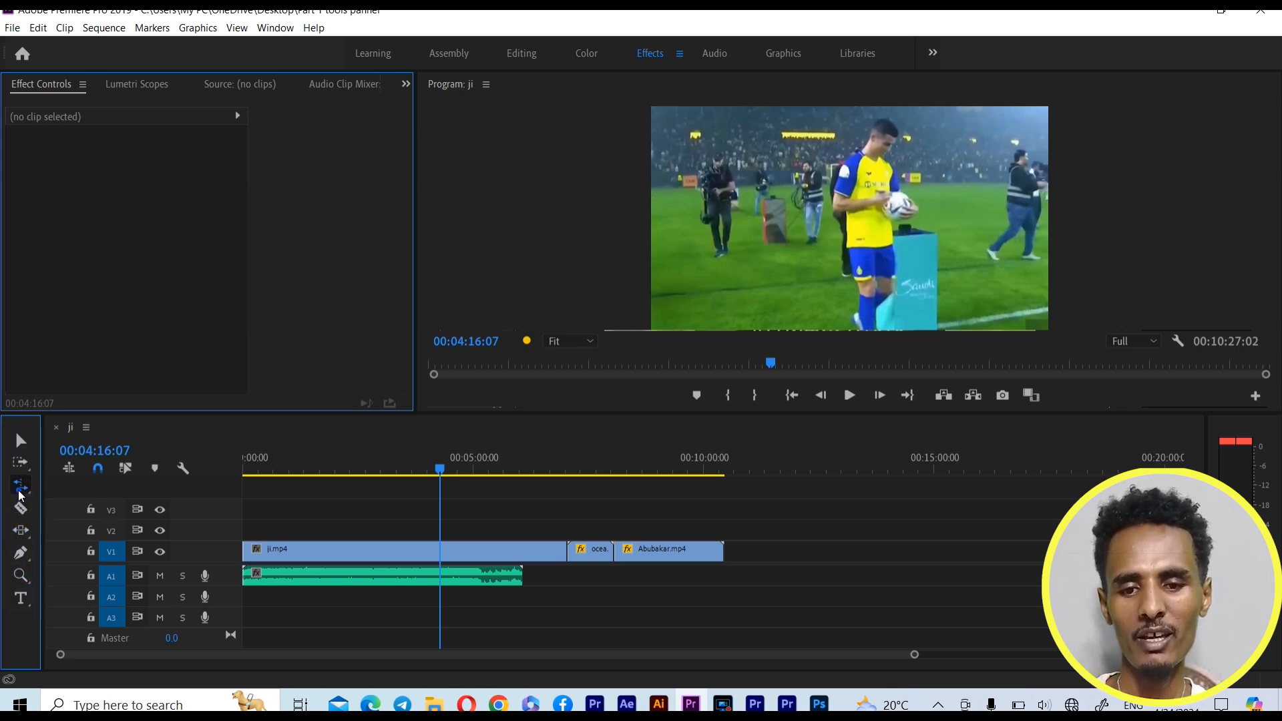
left_click(22, 514)
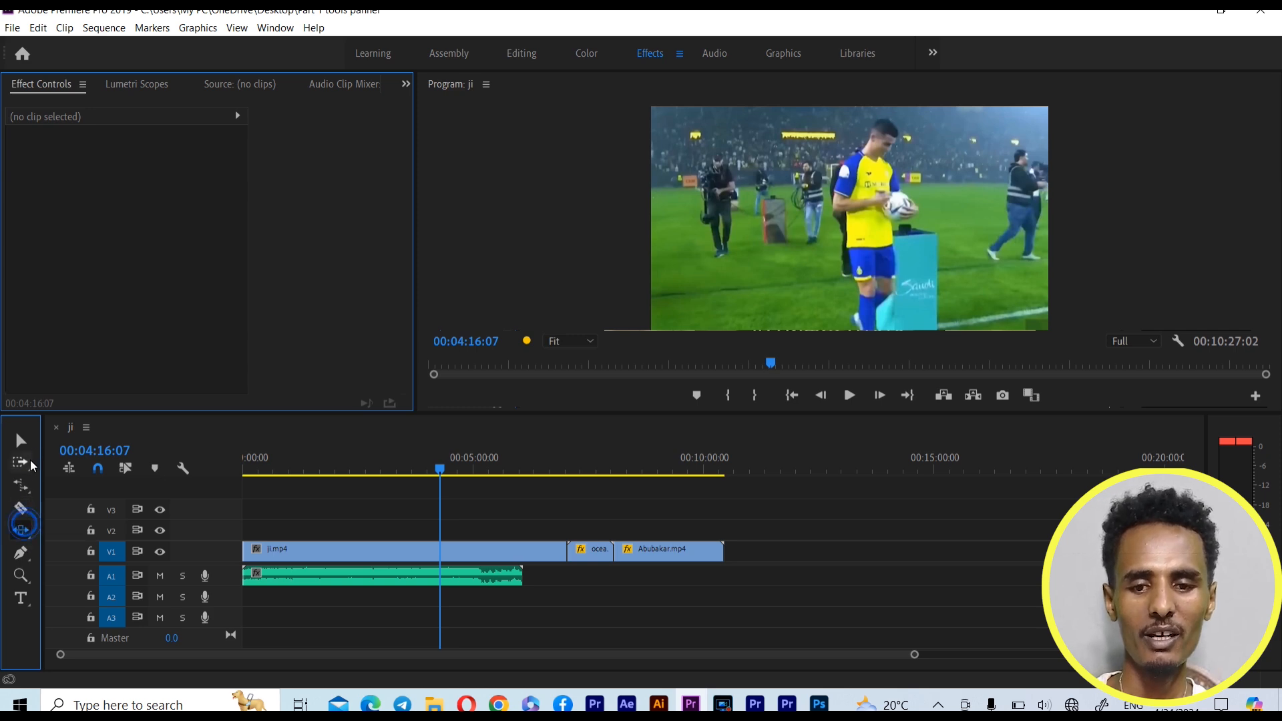
left_click(31, 443)
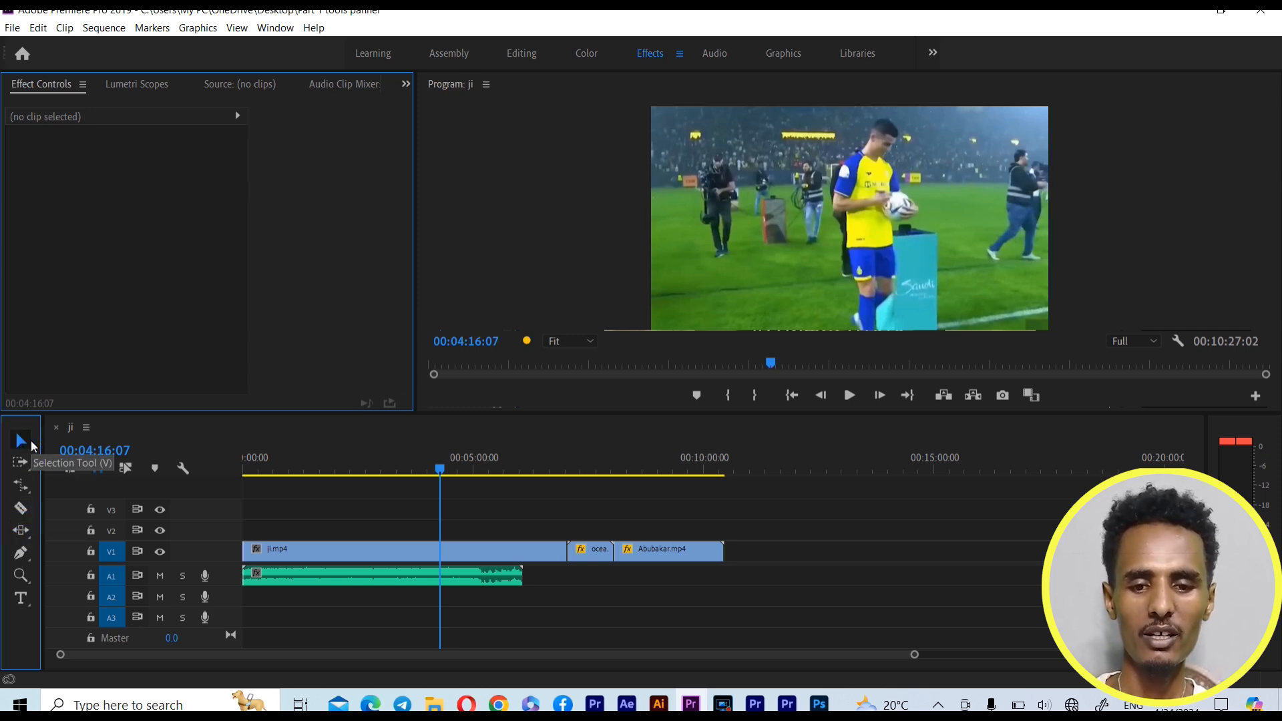